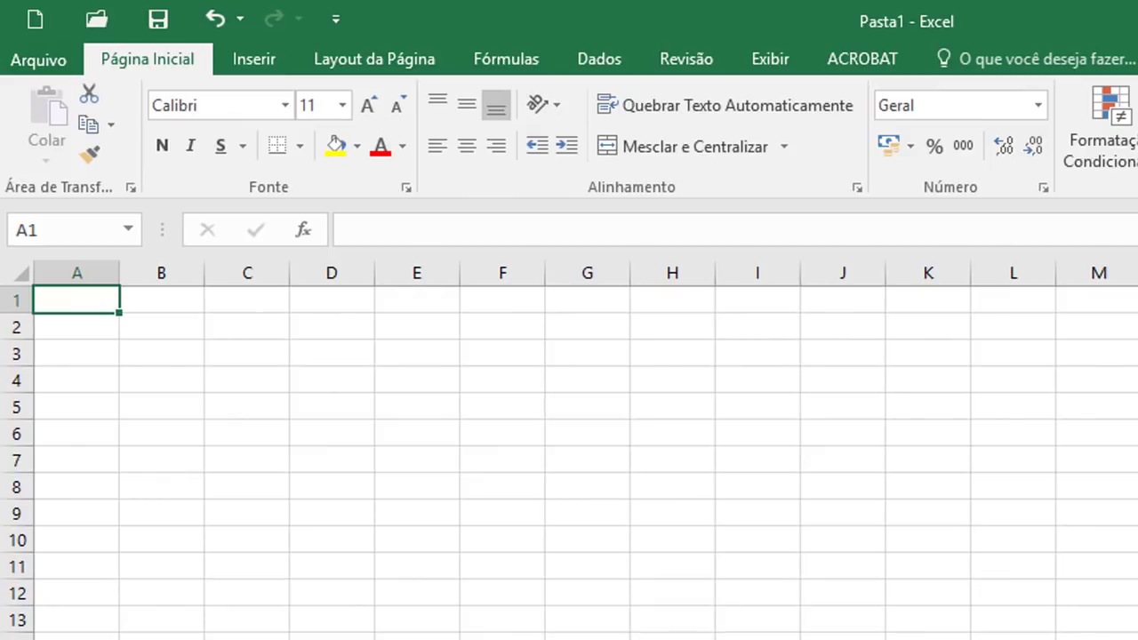
Enter the title 'Planilha de Vendas Básica' in cell A2.
{"action": "left_click", "coordinate": [77, 326]}
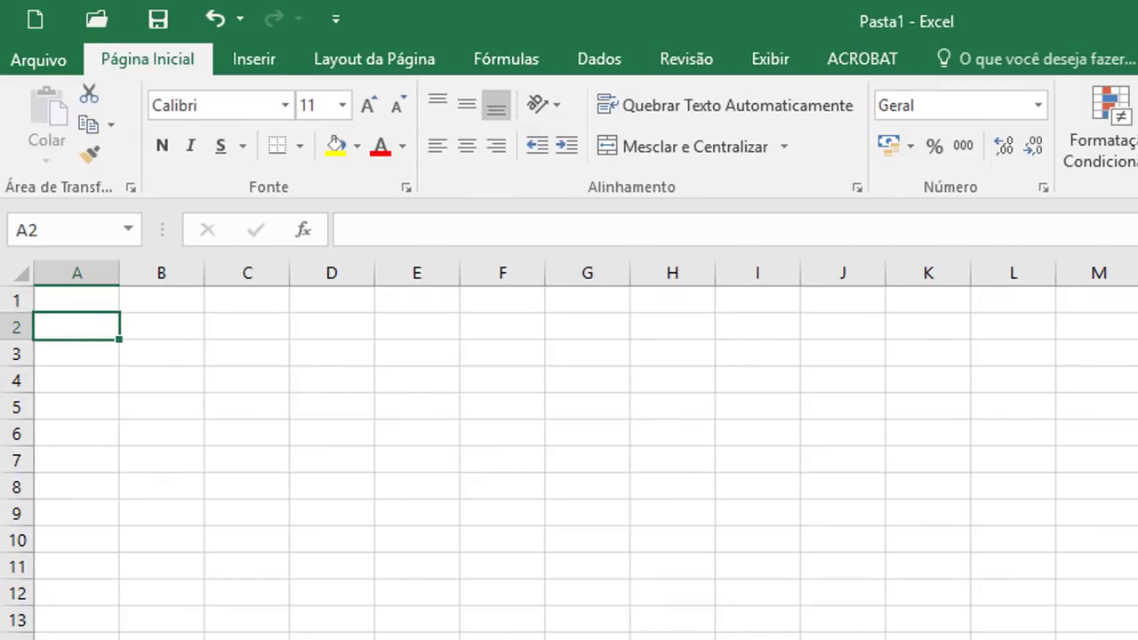
{"action": "type", "text": "Planilha de Vendas Básico"}
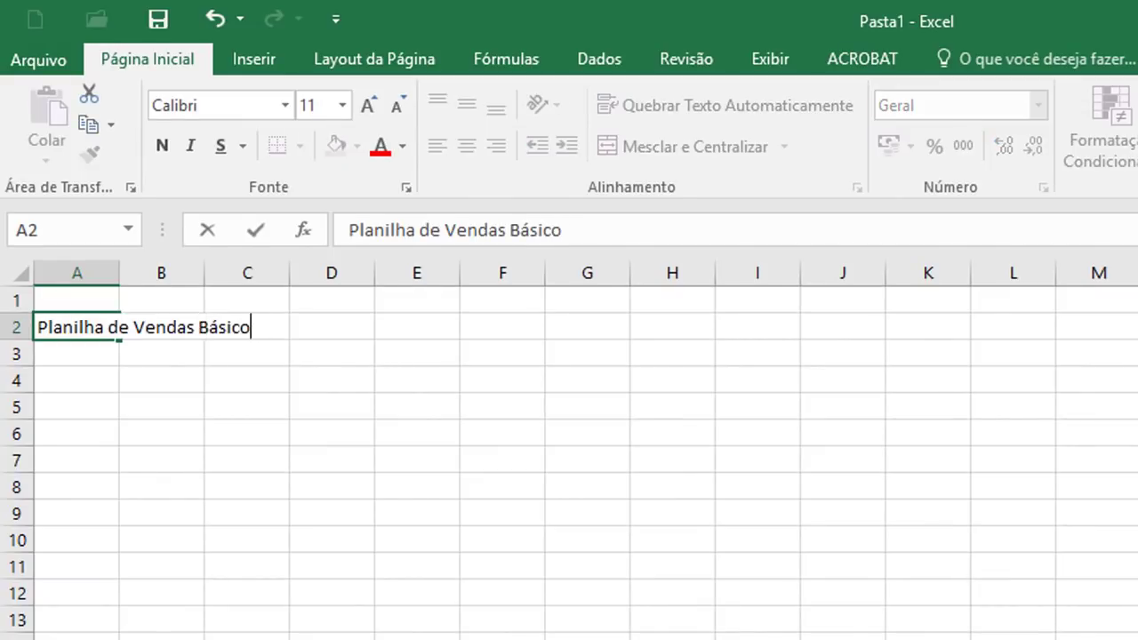
{"action": "key", "text": "BackSpace"}
{"action": "type", "text": "a"}
{"action": "key", "text": "Return"}
Type headers Data, Produto, Vendedor and Loja across A4:D4.
{"action": "left_click", "coordinate": [92, 377]}
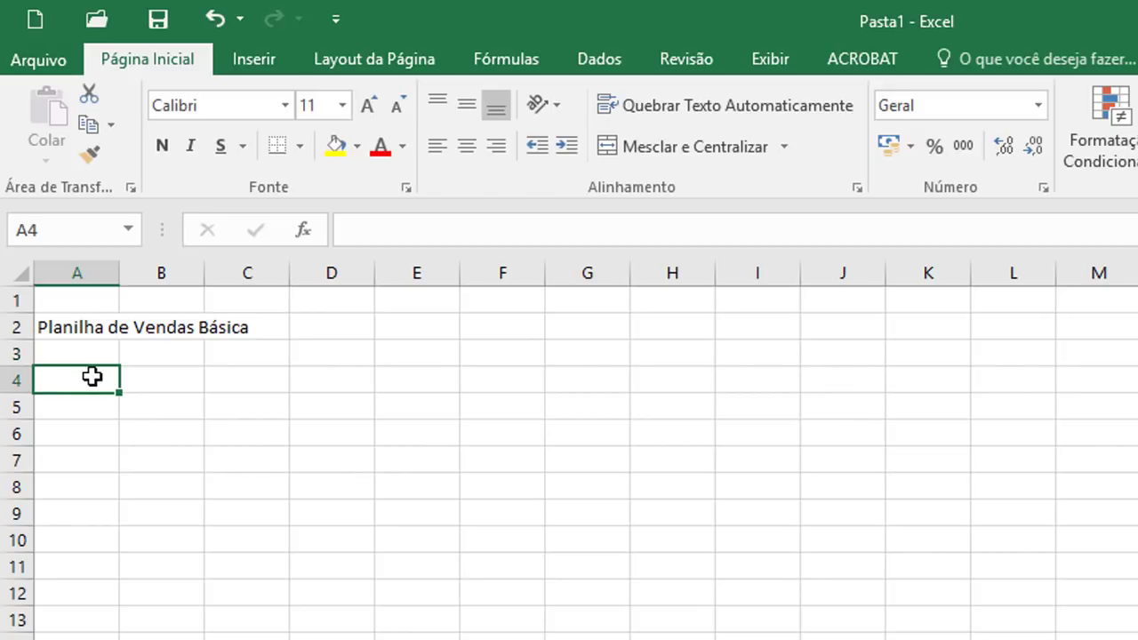
{"action": "type", "text": "D"}
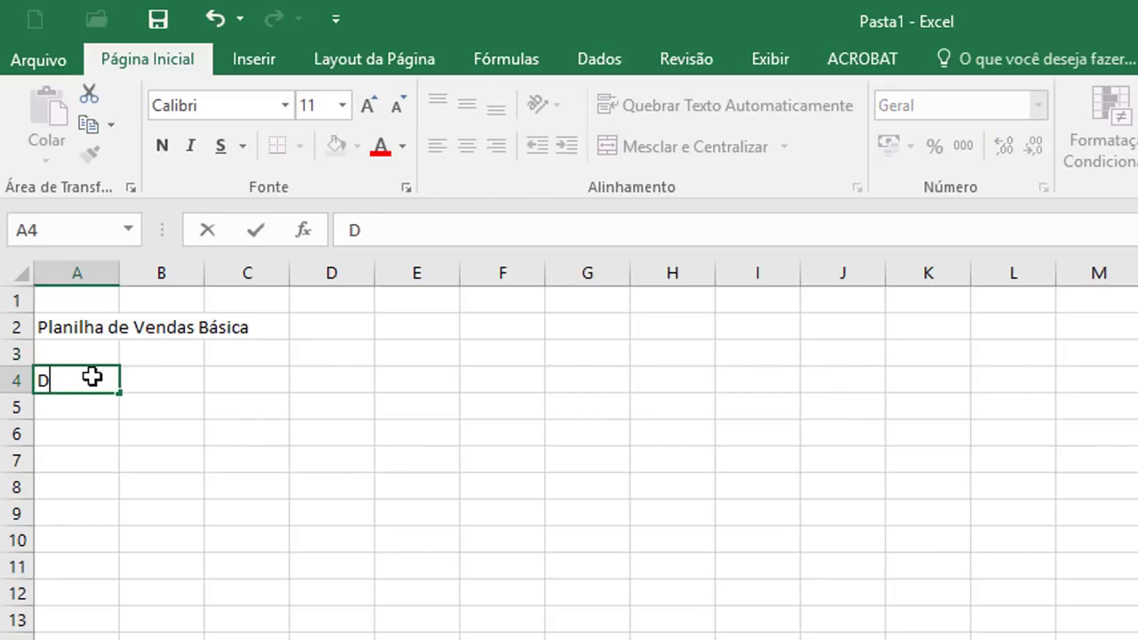
{"action": "type", "text": "ata"}
{"action": "key", "text": "Tab"}
{"action": "type", "text": "P"}
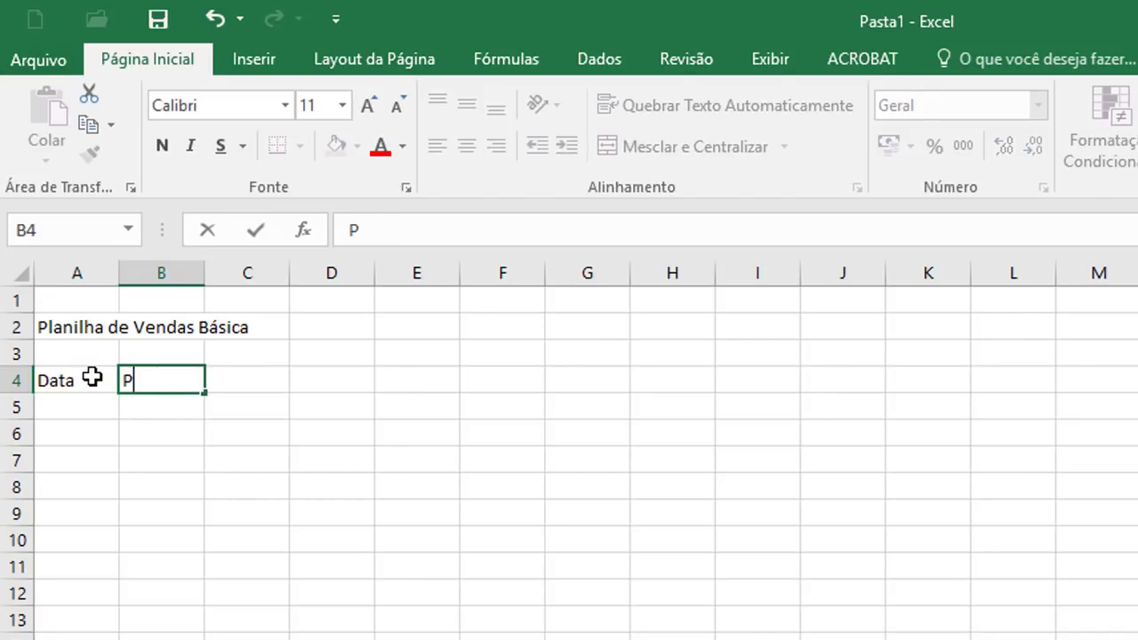
{"action": "type", "text": "roduto"}
{"action": "key", "text": "Tab"}
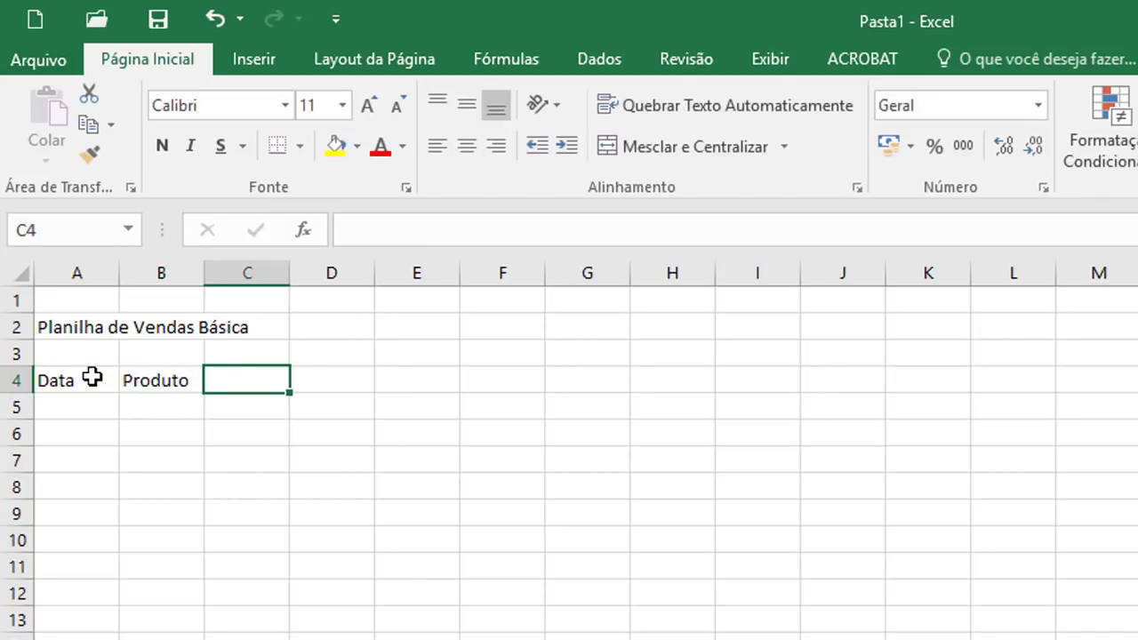
{"action": "type", "text": "Vendedor"}
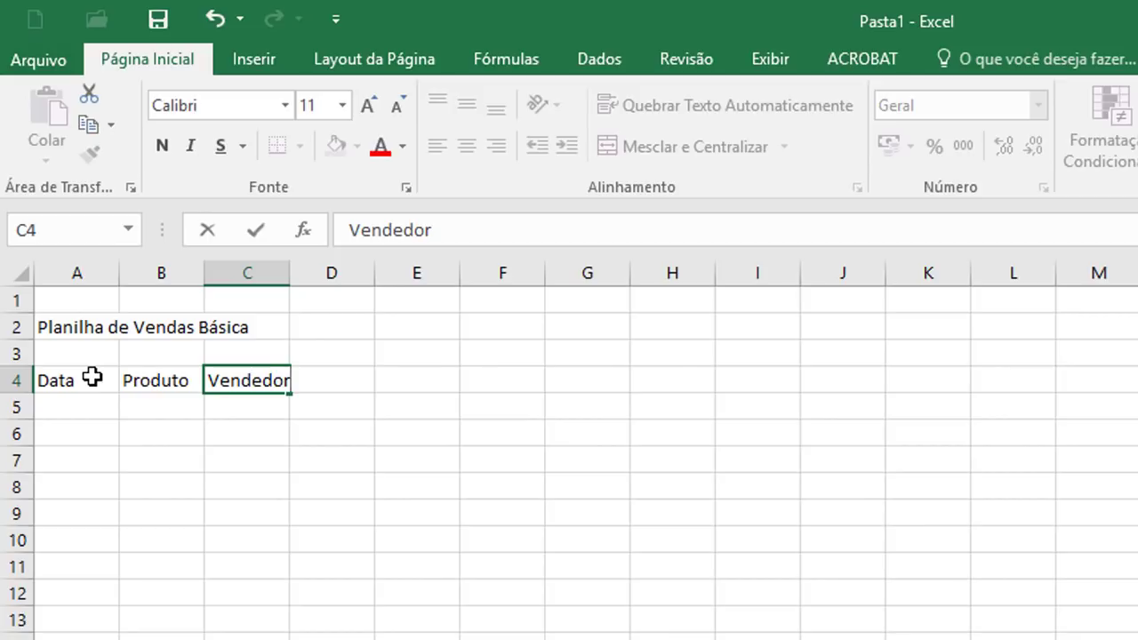
{"action": "key", "text": "Tab"}
{"action": "type", "text": "Loja"}
{"action": "key", "text": "Tab"}
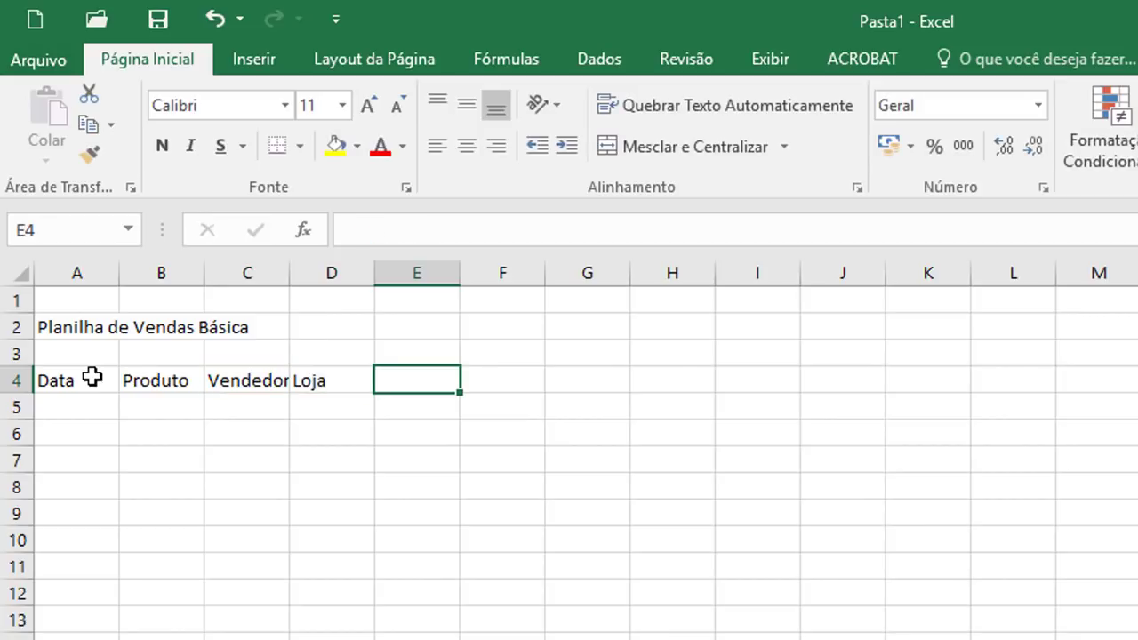
Continue the headers with Região, Qnt. and Valor Um. in E4:G4.
{"action": "type", "text": "Região"}
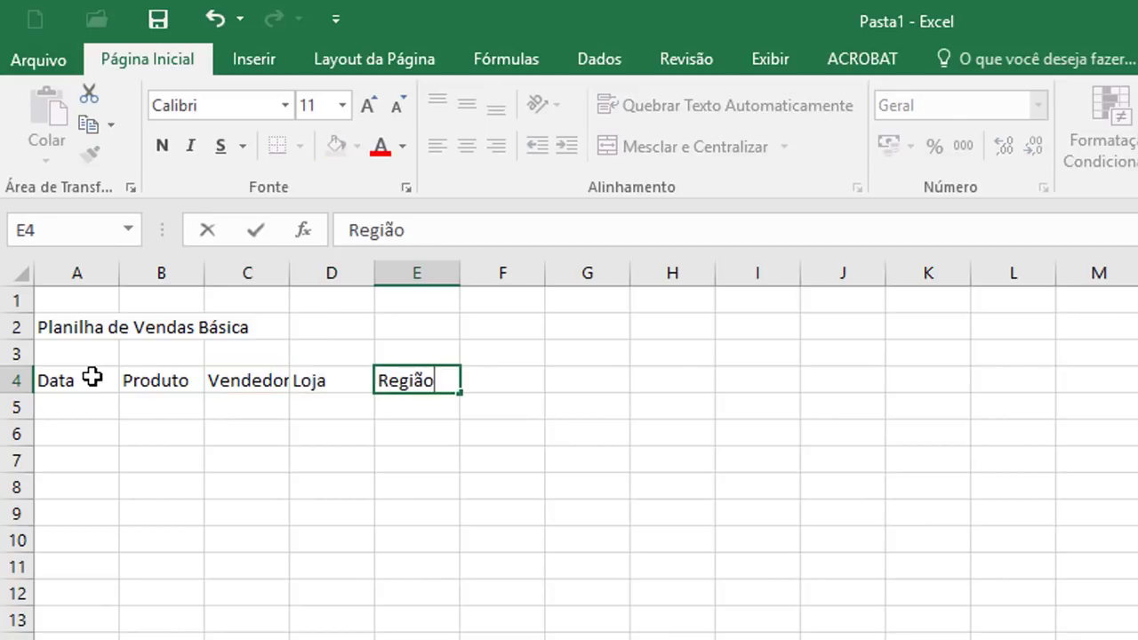
{"action": "key", "text": "Tab"}
{"action": "type", "text": "Qn"}
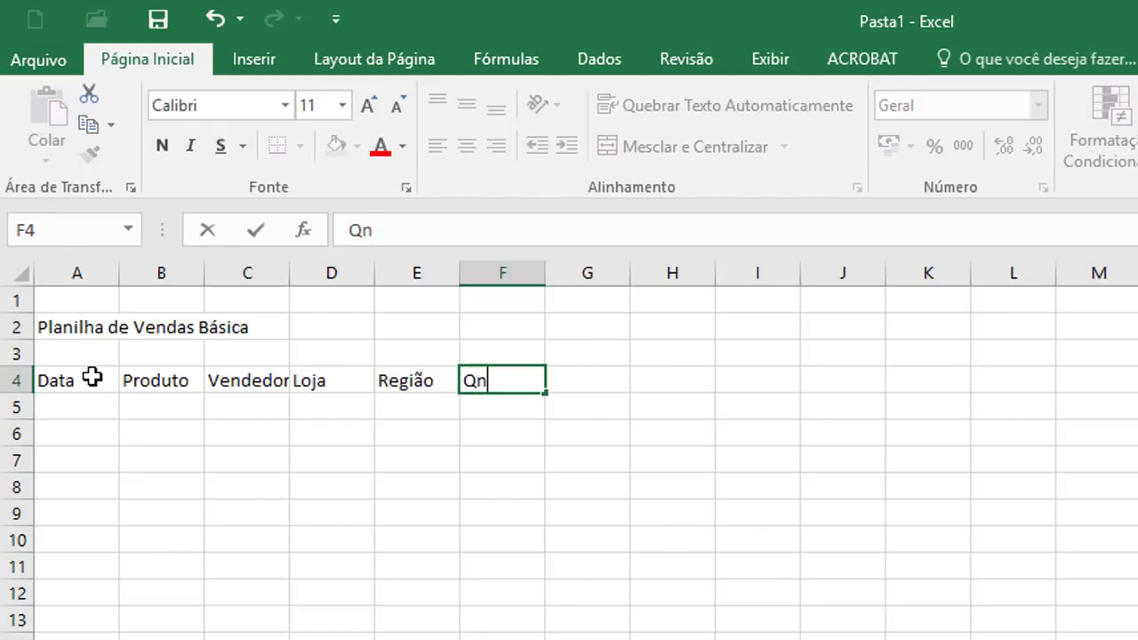
{"action": "type", "text": "t."}
{"action": "key", "text": "Tab"}
{"action": "type", "text": "Valor"}
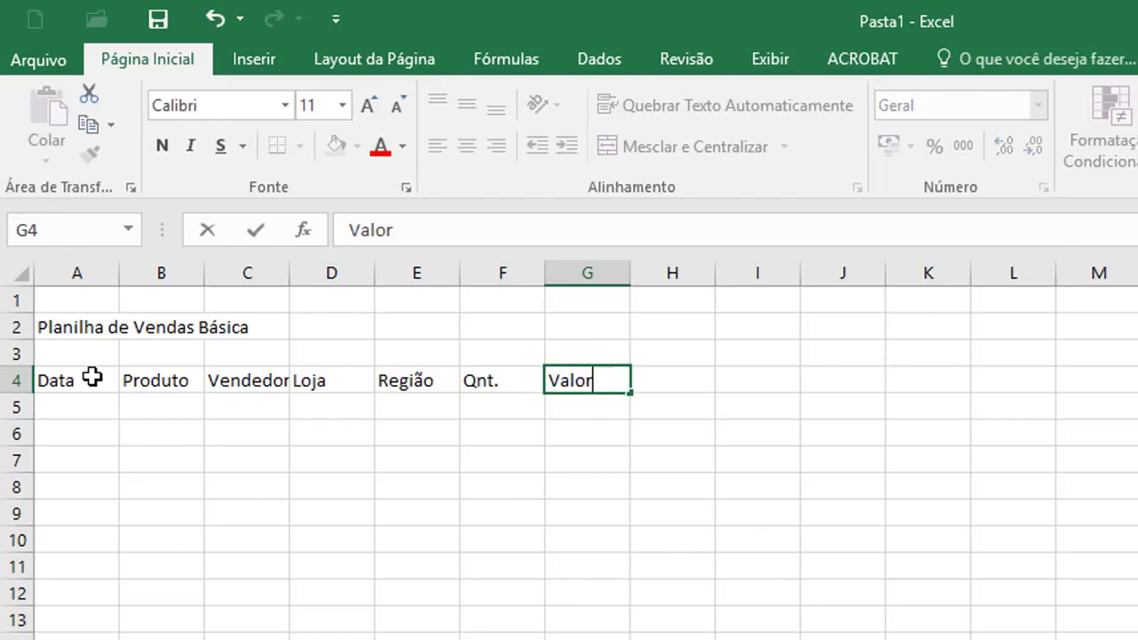
{"action": "type", "text": " Un"}
{"action": "key", "text": "BackSpace"}
{"action": "type", "text": "m."}
{"action": "key", "text": "Return"}
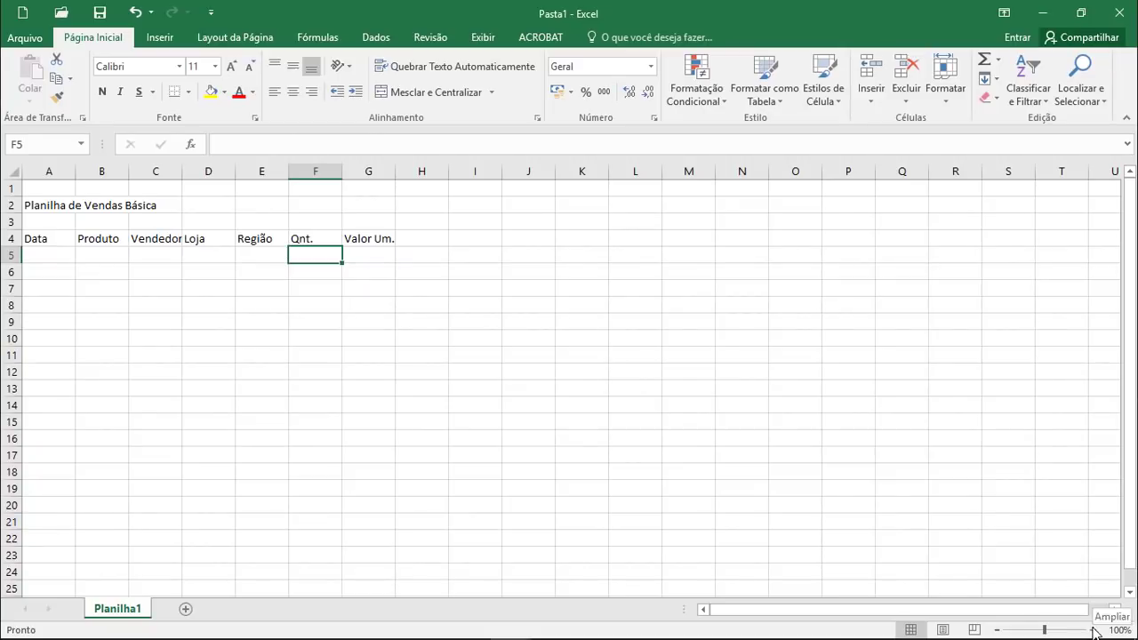
Zoom the sheet to 160% and select the Valor Um. header in G4.
{"action": "left_click", "coordinate": [1093, 629]}
{"action": "left_click", "coordinate": [1093, 630]}
{"action": "left_click", "coordinate": [1092, 630]}
{"action": "left_click", "coordinate": [1093, 629]}
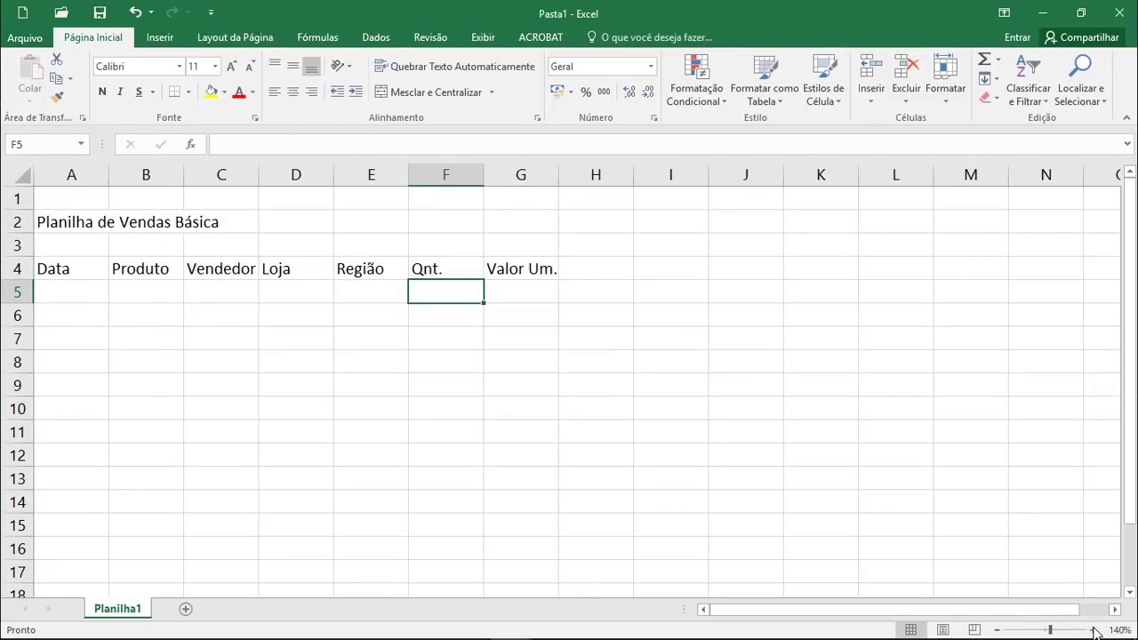
{"action": "left_click", "coordinate": [1093, 630]}
{"action": "left_click", "coordinate": [1092, 629]}
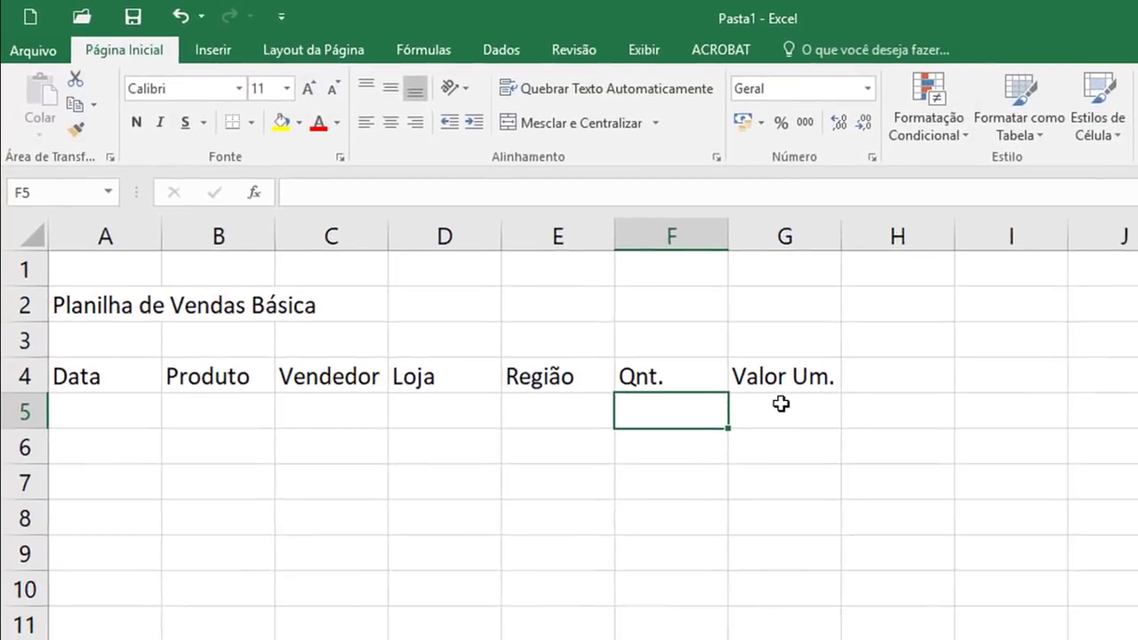
{"action": "left_click", "coordinate": [839, 386]}
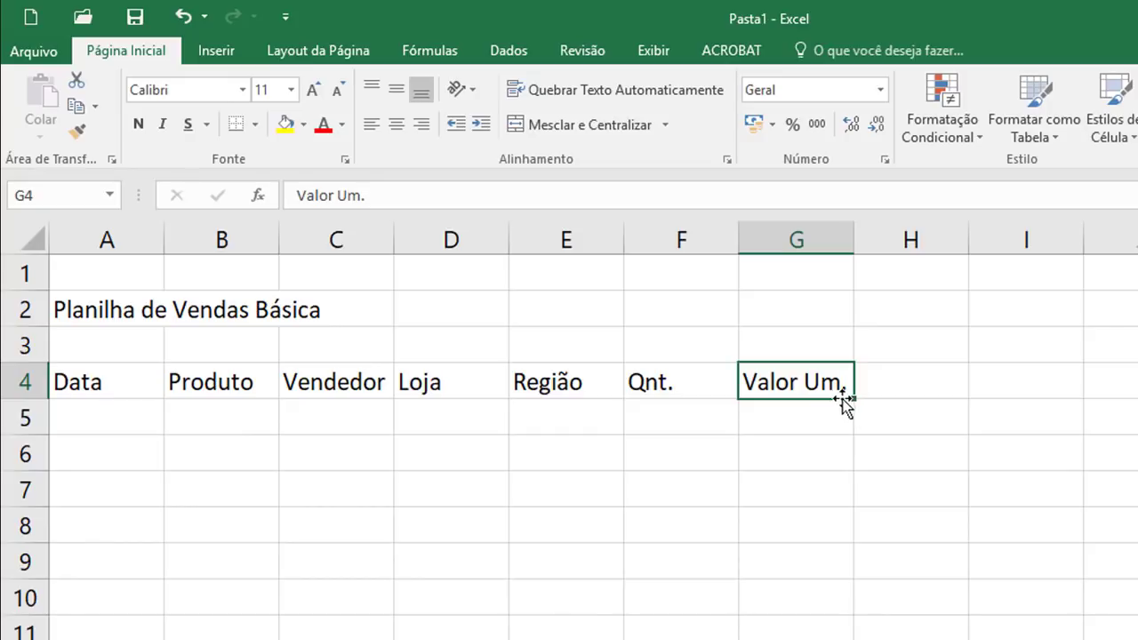
Correct the G4 header text to read 'Valor Un.'.
{"action": "double_click", "coordinate": [841, 387]}
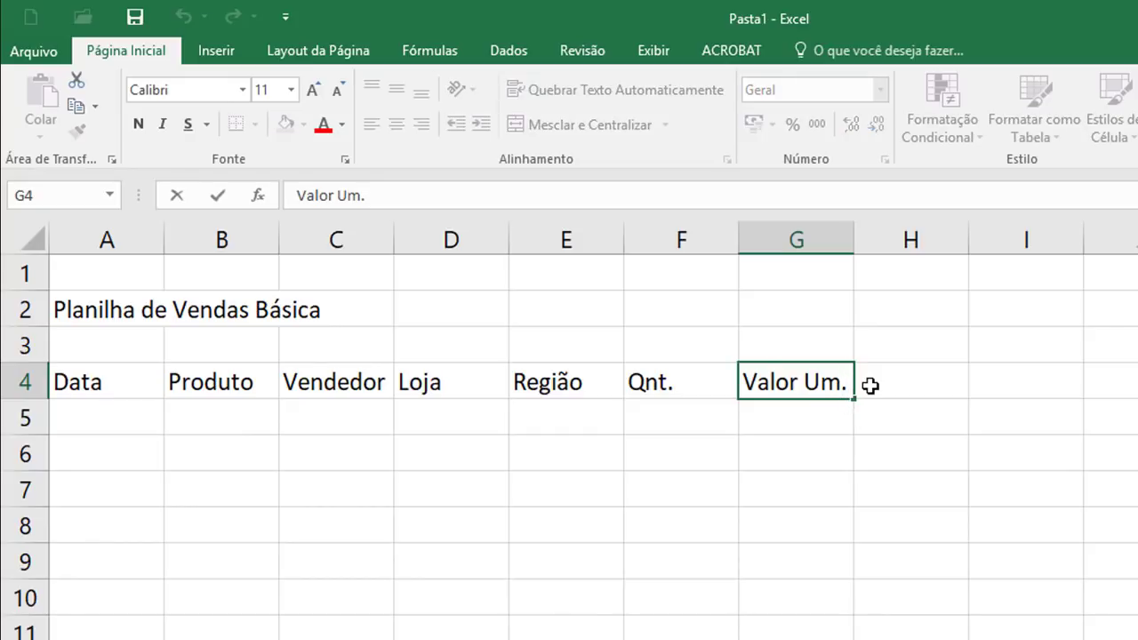
{"action": "key", "text": "BackSpace"}
{"action": "key", "text": "BackSpace"}
{"action": "type", "text": "n"}
{"action": "key", "text": "BackSpace"}
{"action": "type", "text": "m."}
{"action": "key", "text": "Left"}
{"action": "key", "text": "BackSpace"}
{"action": "type", "text": "n"}
{"action": "key", "text": "Return"}
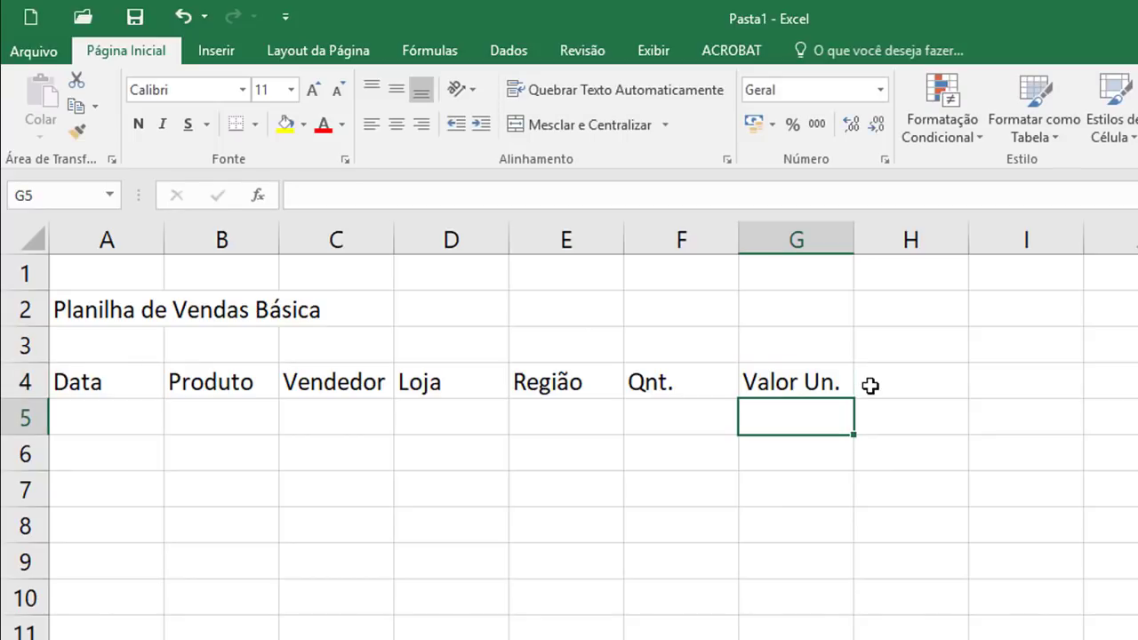
Add headers Valor Total, Frete and Valor Final in H4:J4.
{"action": "left_click", "coordinate": [870, 385]}
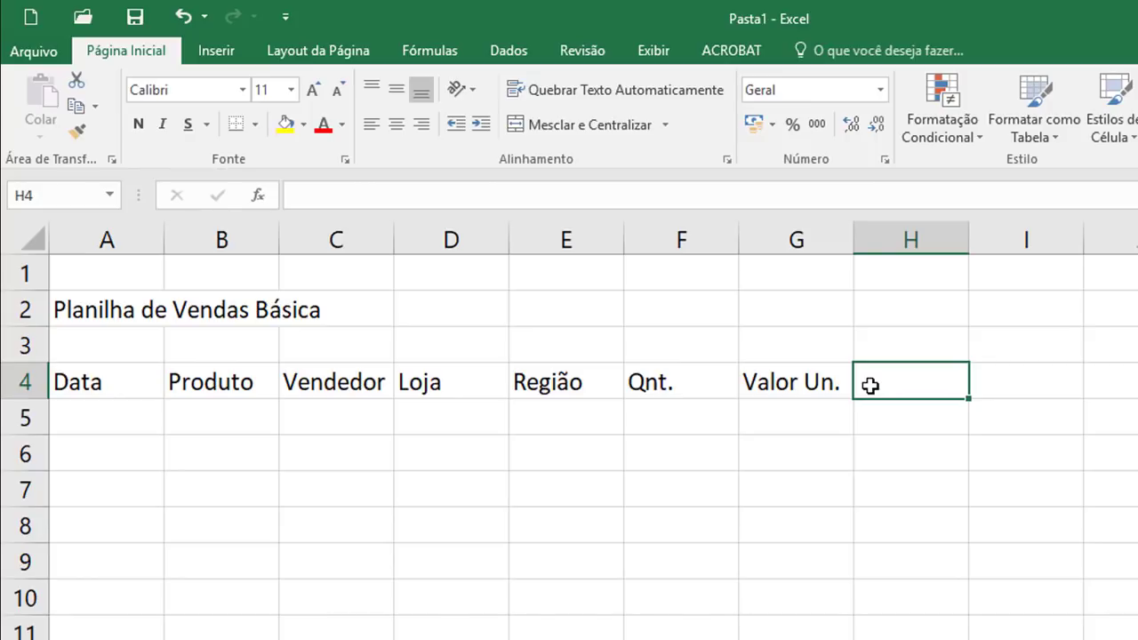
{"action": "type", "text": "Valor Total"}
{"action": "key", "text": "Tab"}
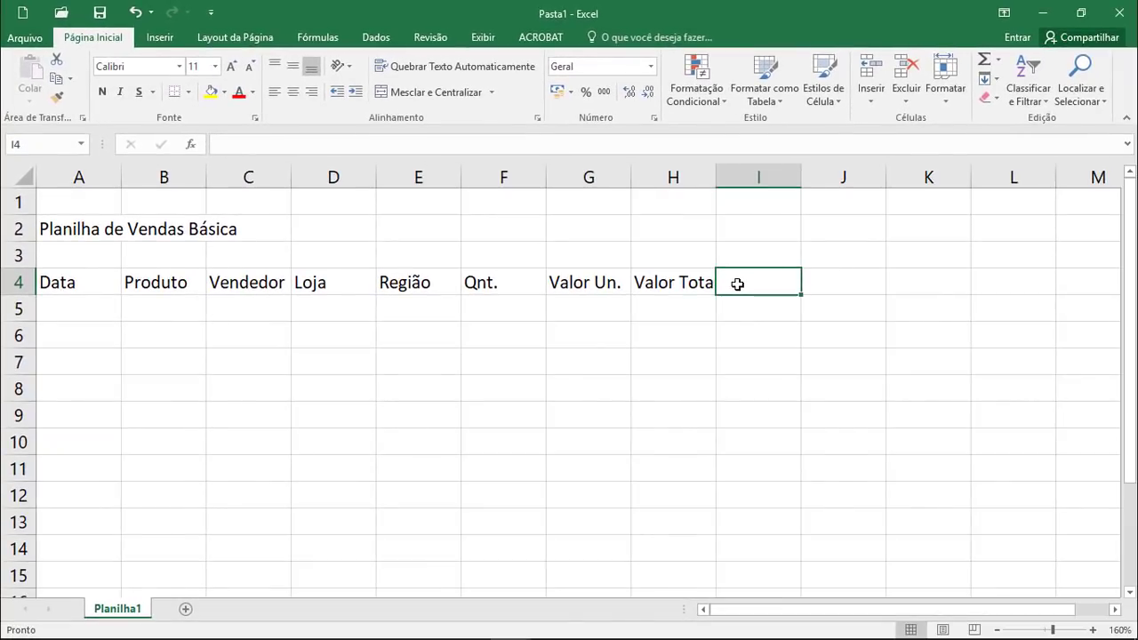
{"action": "type", "text": "Fret"}
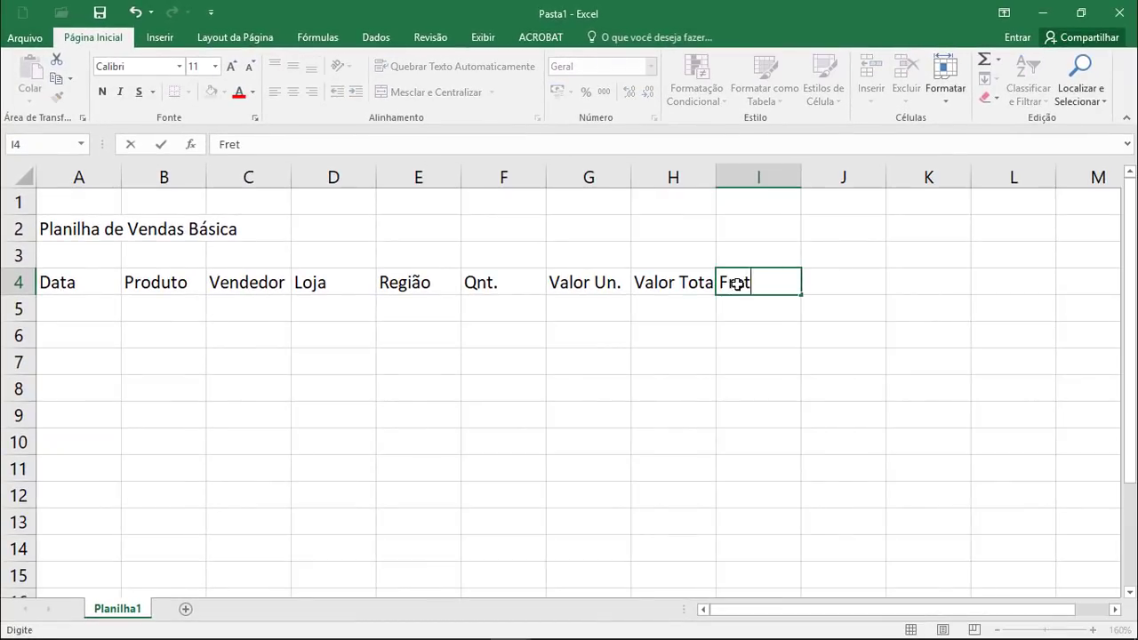
{"action": "type", "text": "e"}
{"action": "key", "text": "Tab"}
{"action": "type", "text": "Valor FI"}
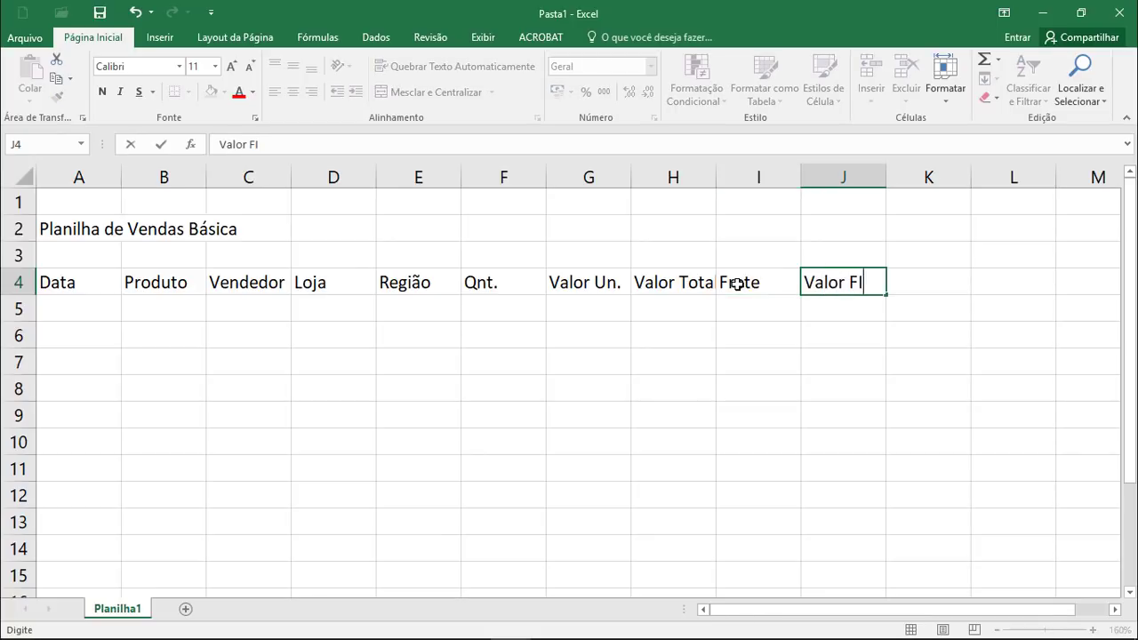
{"action": "type", "text": "nal"}
{"action": "key", "text": "BackSpace"}
{"action": "key", "text": "BackSpace"}
{"action": "key", "text": "BackSpace"}
{"action": "key", "text": "BackSpace"}
{"action": "type", "text": "in"}
{"action": "type", "text": "al"}
{"action": "key", "text": "Tab"}
Add headers Comissão (%) and Comissão (R$) in K4 and L4.
{"action": "type", "text": "Comiss"}
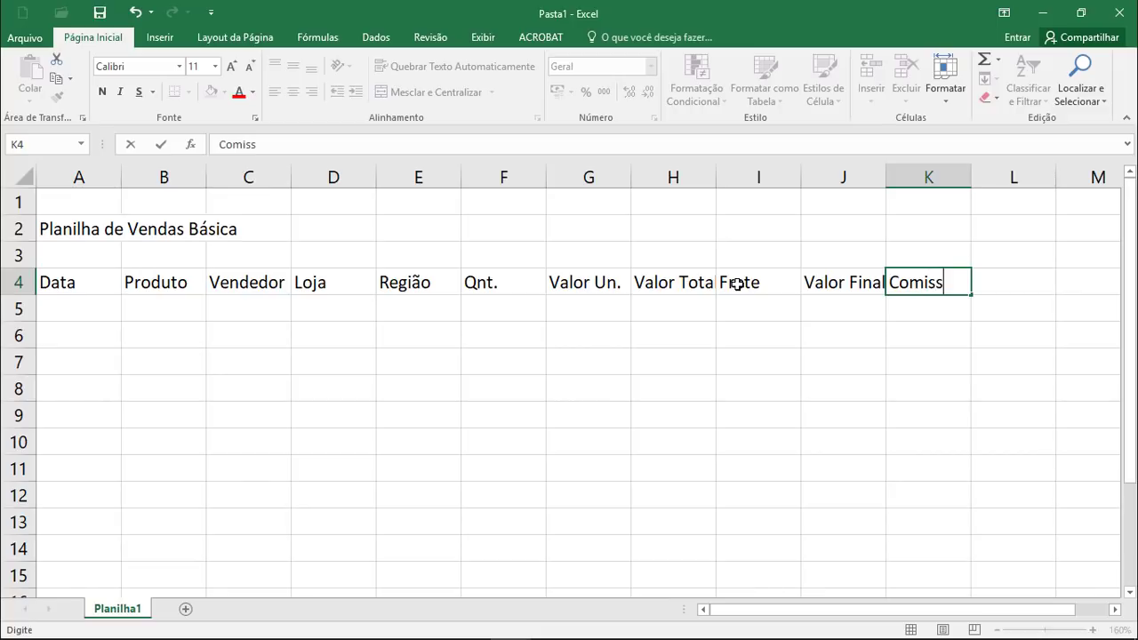
{"action": "type", "text": "ão"}
{"action": "type", "text": " ("}
{"action": "type", "text": "%)"}
{"action": "key", "text": "Tab"}
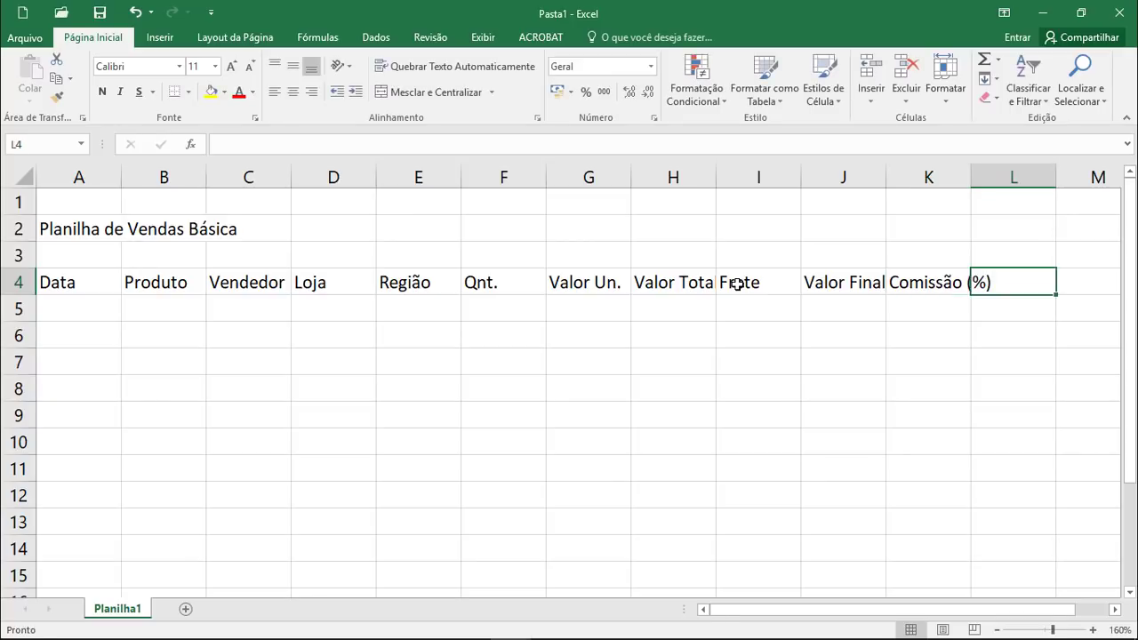
{"action": "type", "text": "Comi"}
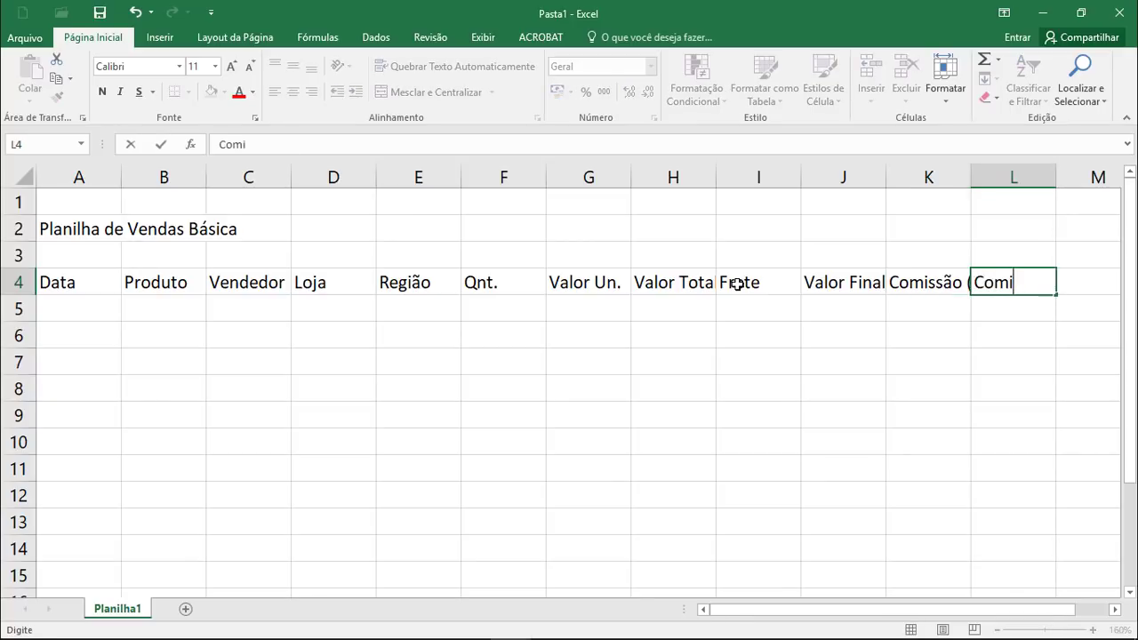
{"action": "type", "text": "ssão ("}
{"action": "type", "text": "R$)"}
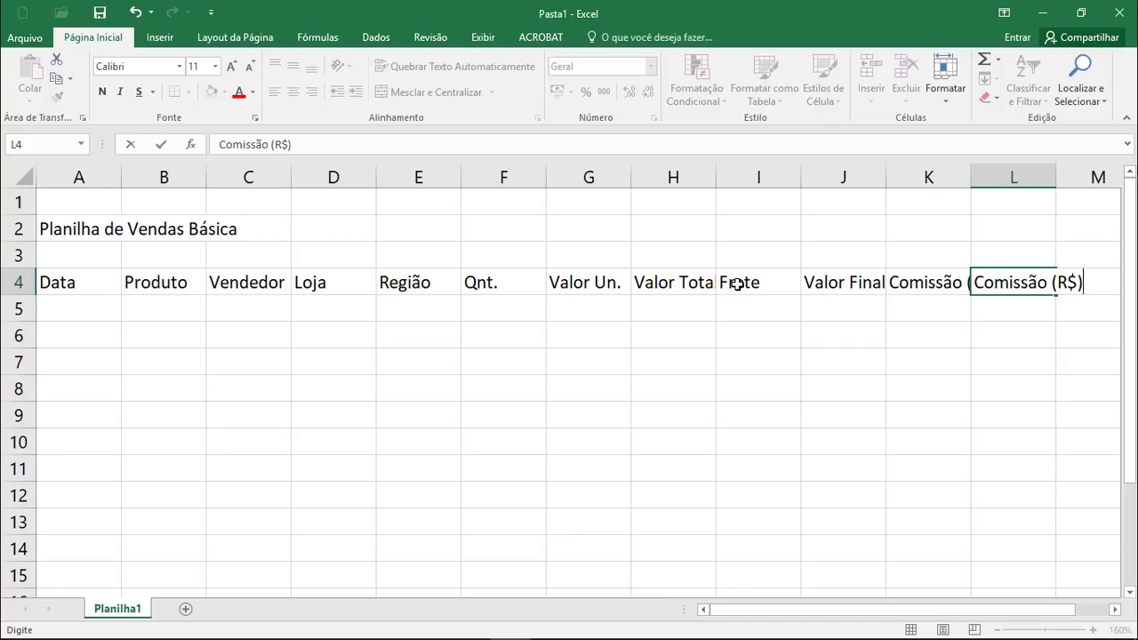
{"action": "key", "text": "Return"}
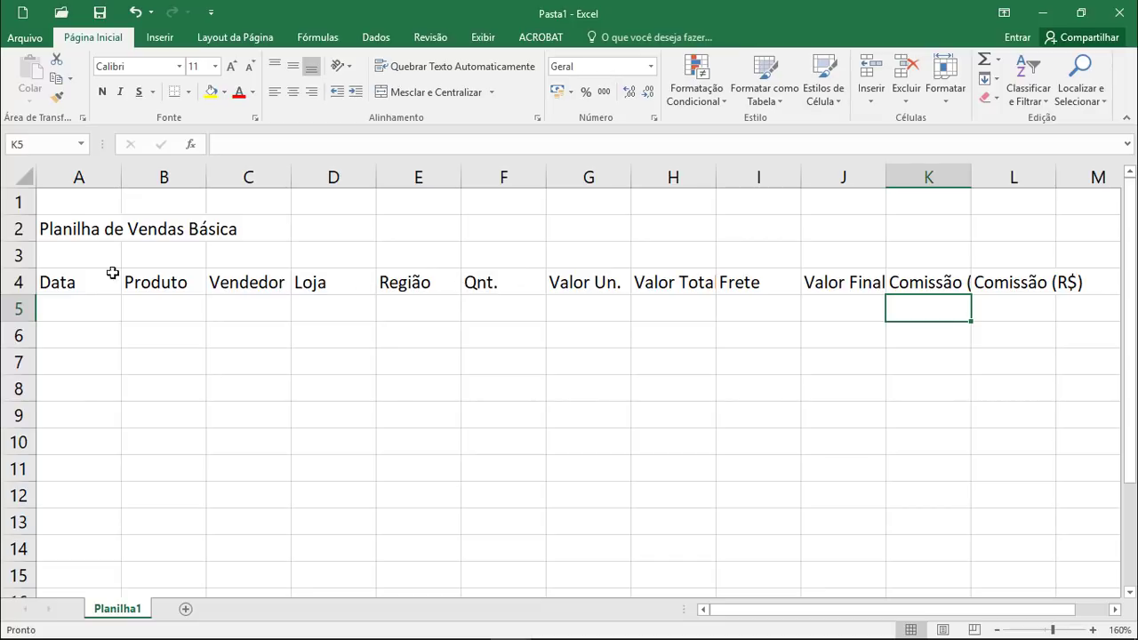
Give header row A4:L4 a dark blue fill with white, centred text.
{"action": "left_click_drag", "start_coordinate": [72, 282], "coordinate": [987, 285]}
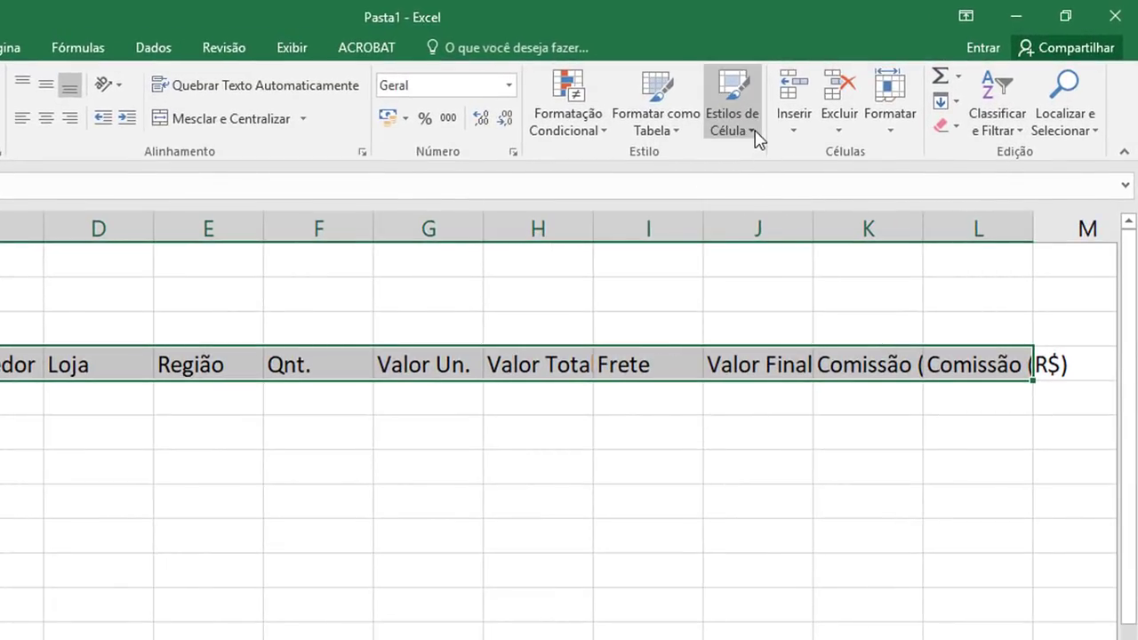
{"action": "left_click", "coordinate": [756, 139]}
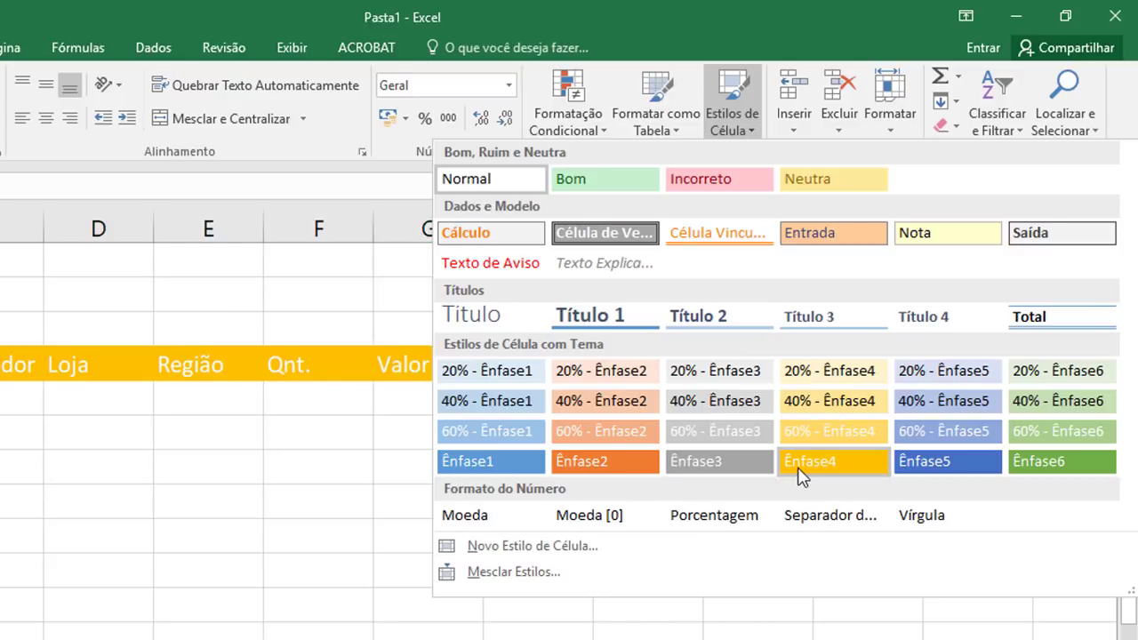
{"action": "left_click", "coordinate": [634, 9]}
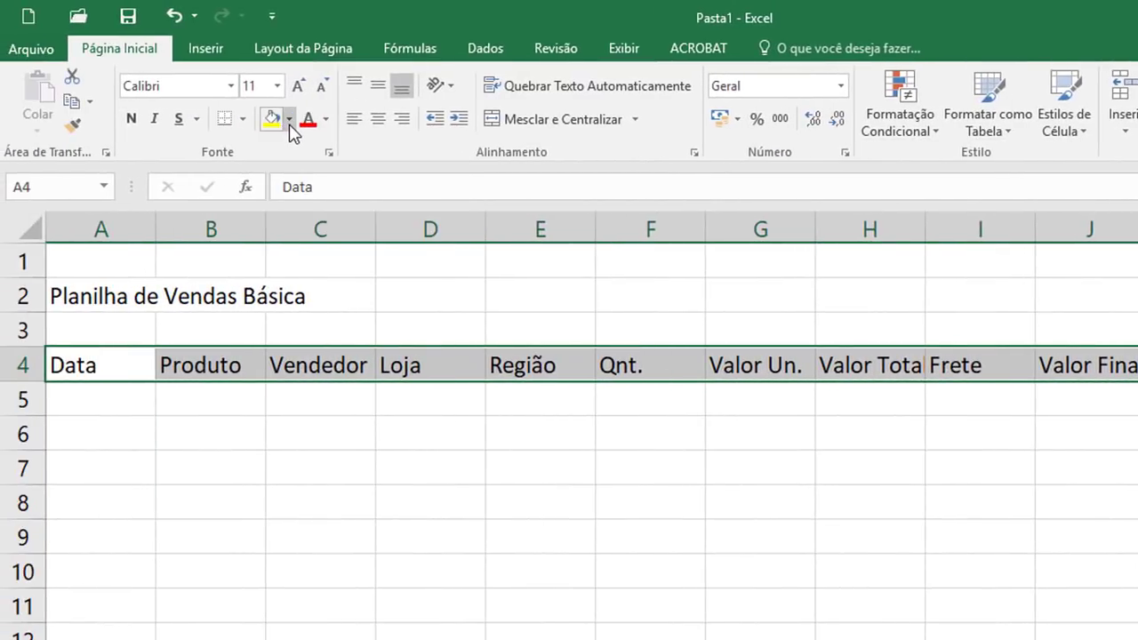
{"action": "left_click", "coordinate": [289, 121]}
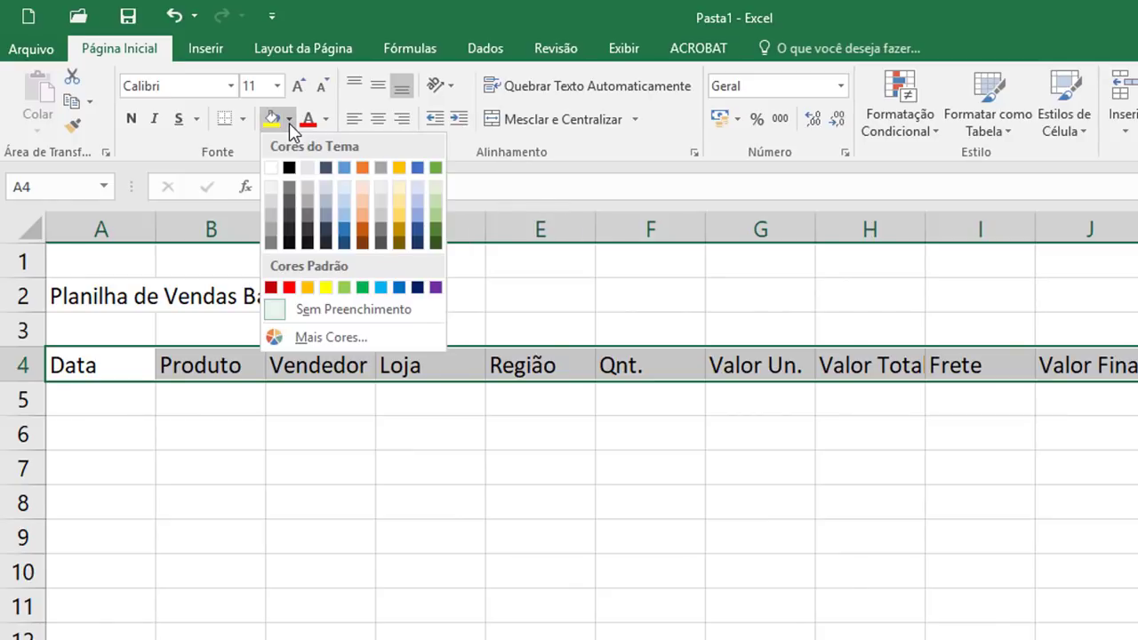
{"action": "left_click", "coordinate": [345, 244]}
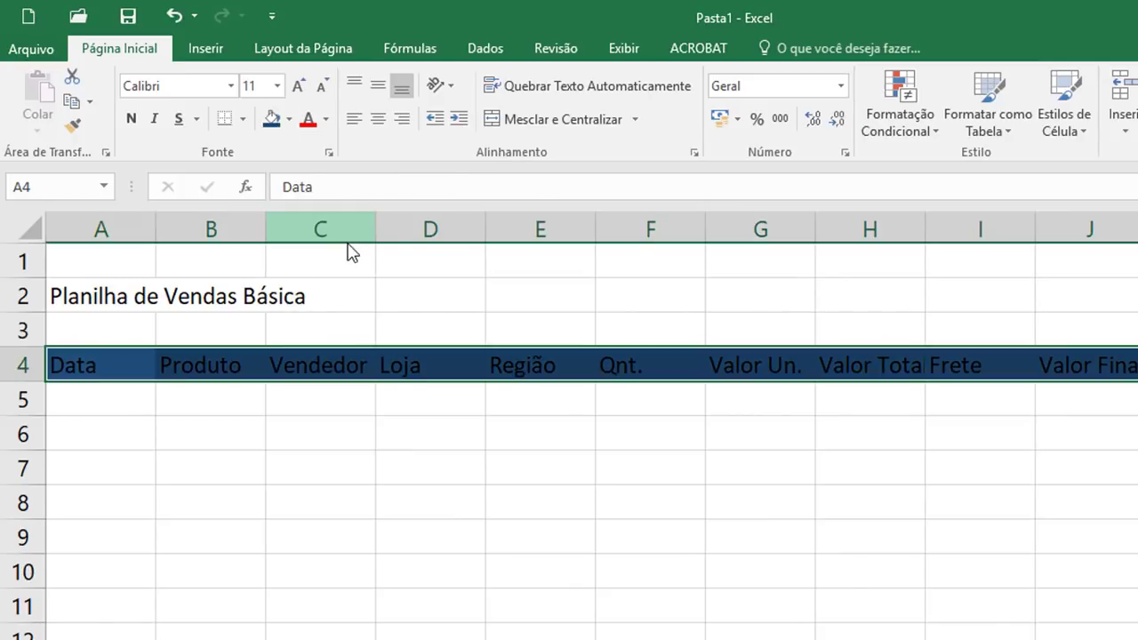
{"action": "left_click", "coordinate": [326, 119]}
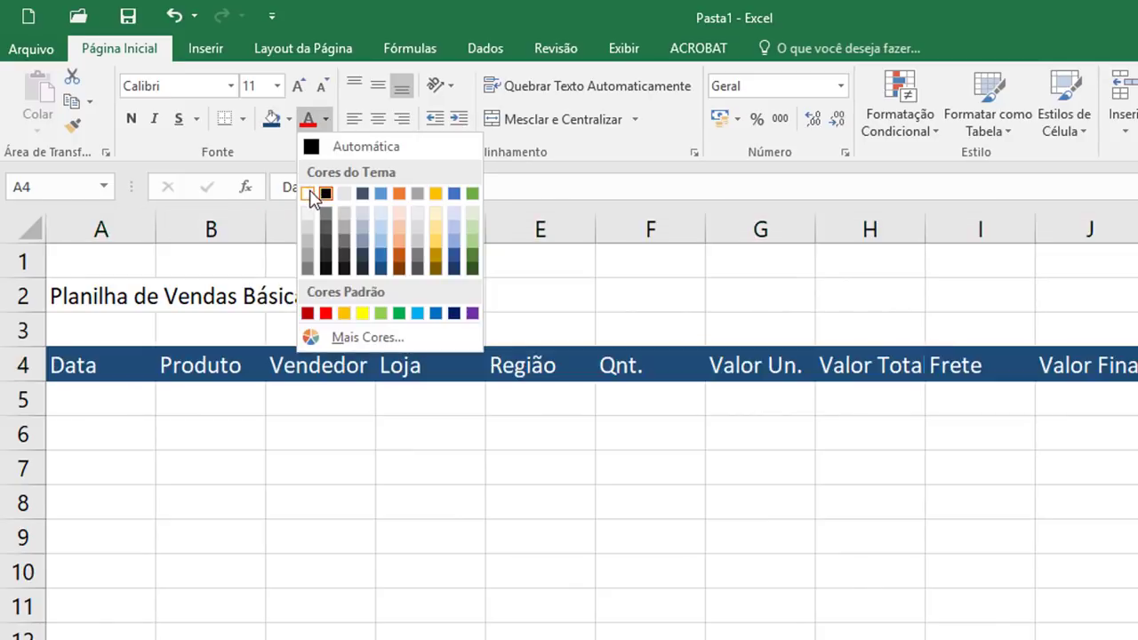
{"action": "left_click", "coordinate": [310, 193]}
{"action": "left_click", "coordinate": [378, 123]}
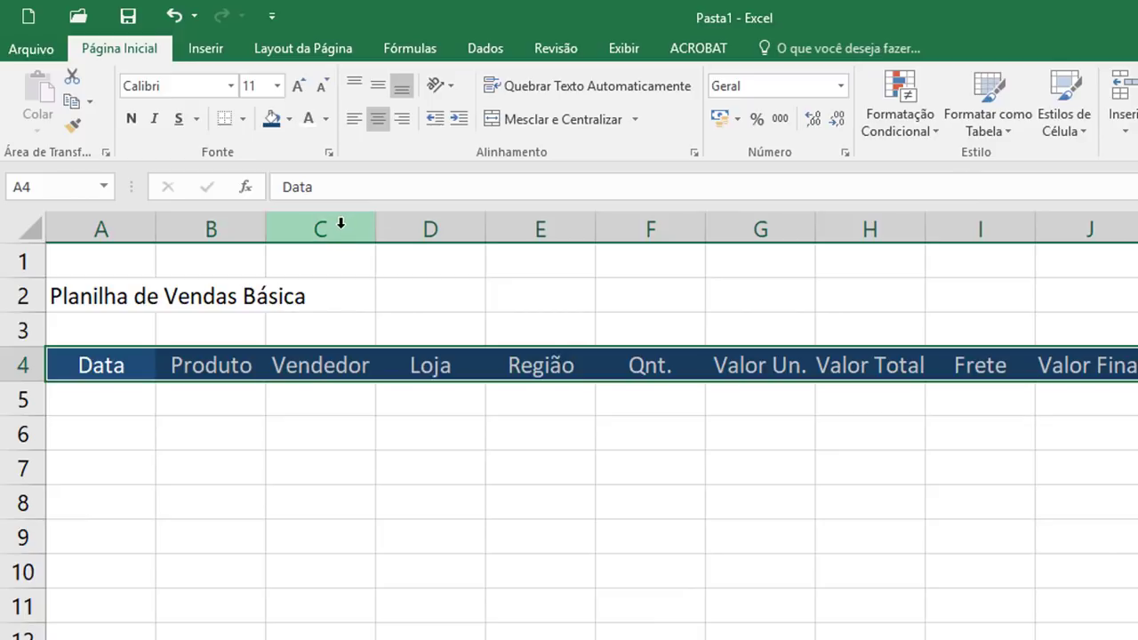
Widen columns B, C, D and E to fit Produto, Vendedor, Loja and Região.
{"action": "left_click", "coordinate": [257, 420]}
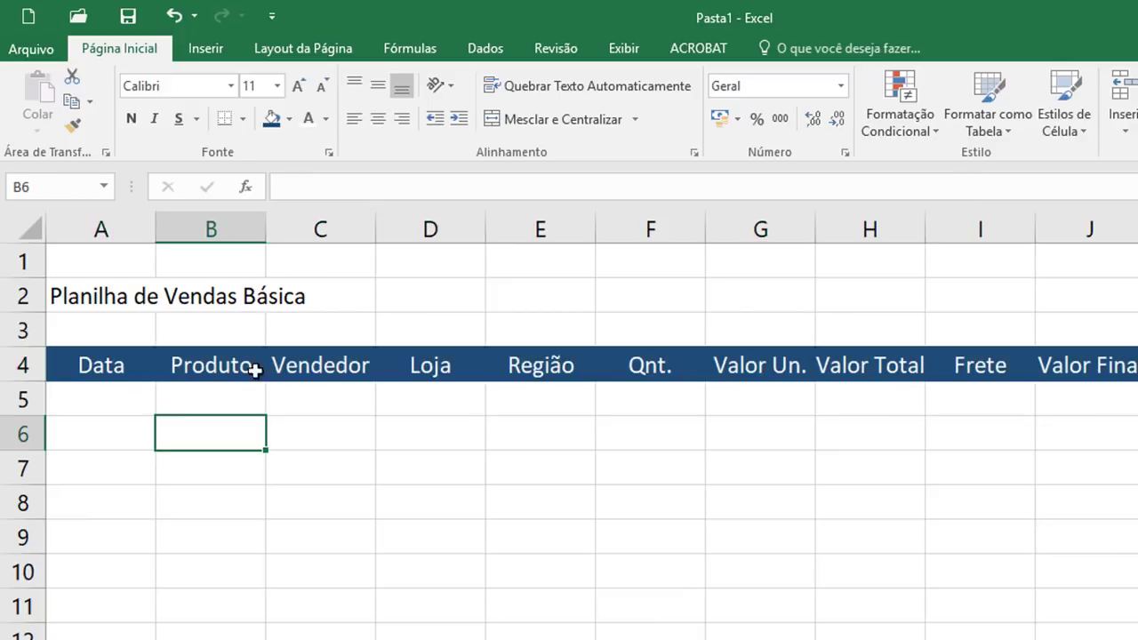
{"action": "left_click_drag", "start_coordinate": [265, 230], "coordinate": [383, 229]}
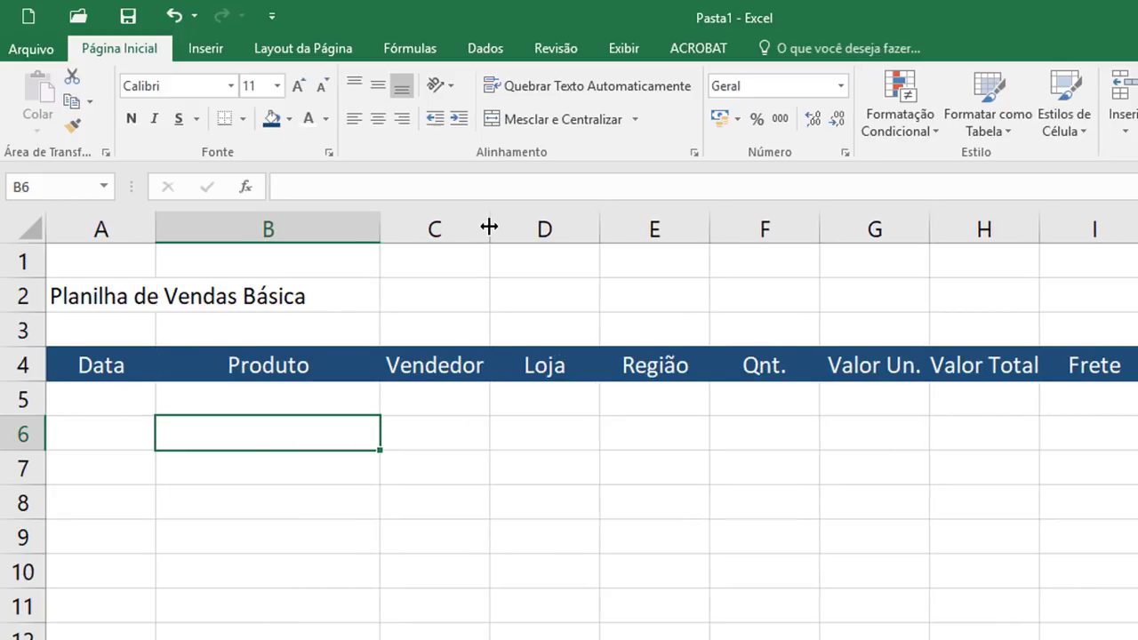
{"action": "left_click_drag", "start_coordinate": [489, 228], "coordinate": [601, 230]}
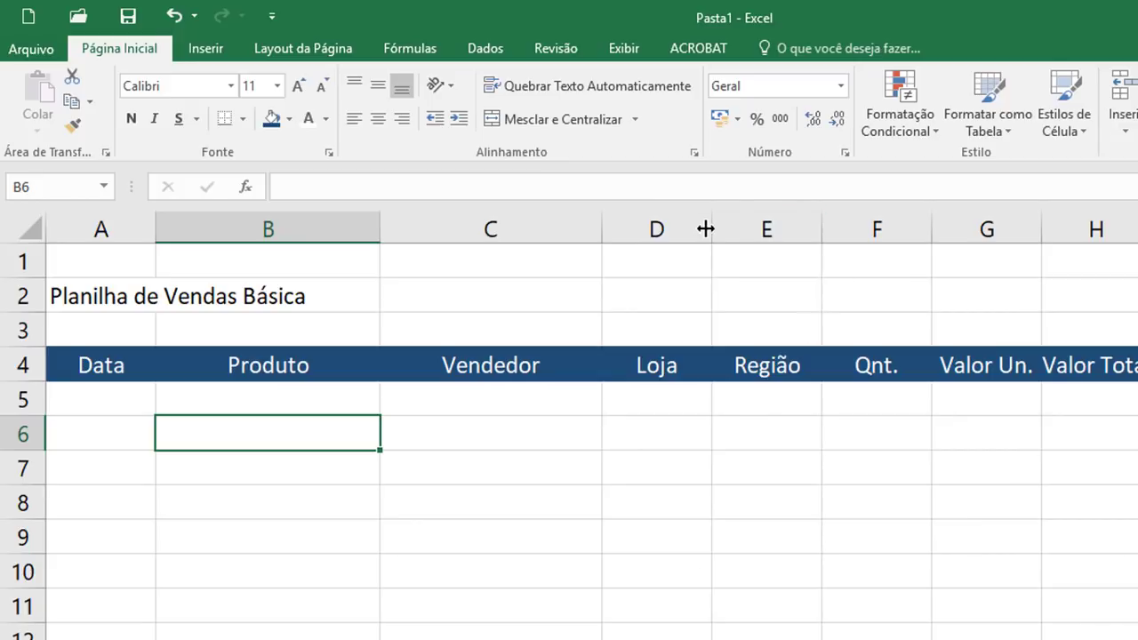
{"action": "left_click_drag", "start_coordinate": [705, 230], "coordinate": [822, 230]}
{"action": "left_click_drag", "start_coordinate": [933, 230], "coordinate": [1053, 238]}
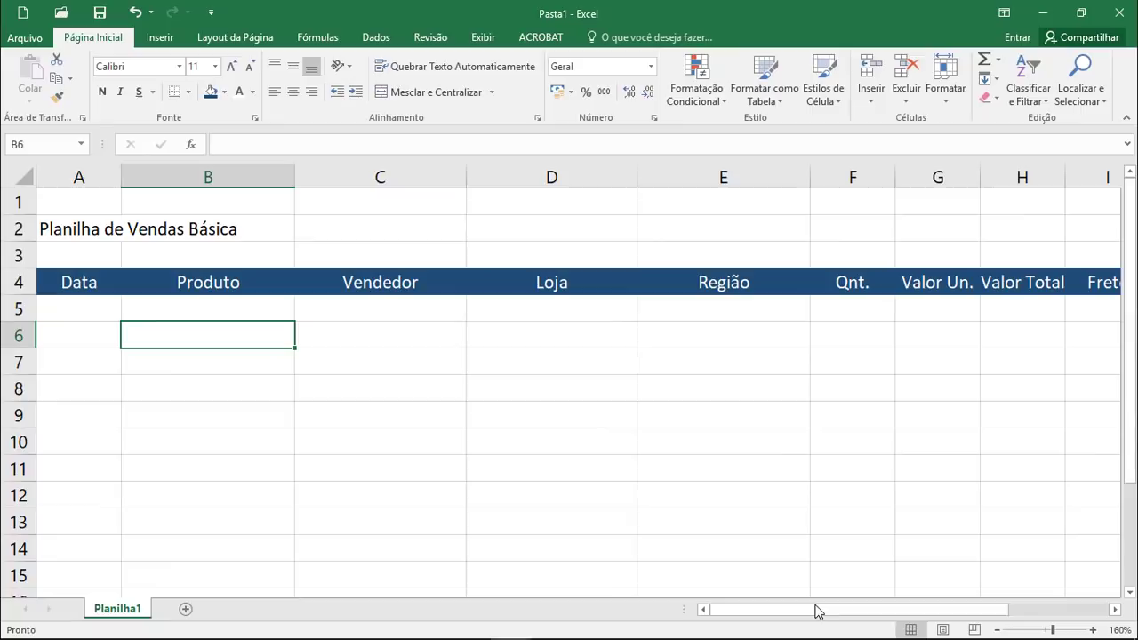
{"action": "left_click_drag", "start_coordinate": [818, 610], "coordinate": [899, 616]}
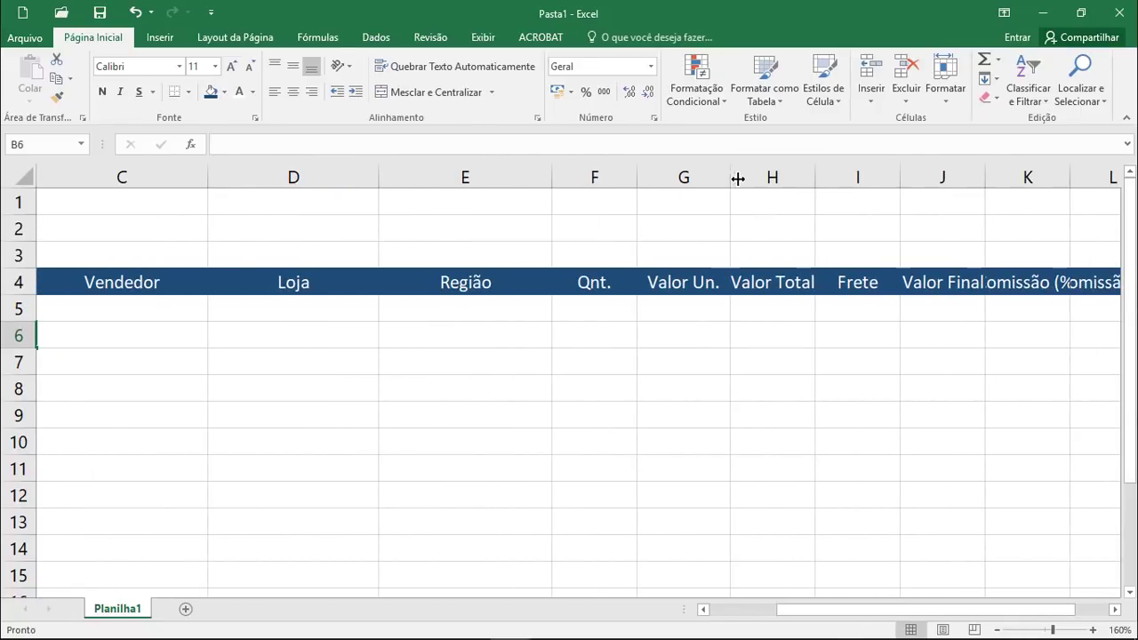
Widen columns H, J, K and L so Valor Total, Valor Final and Comissão headers fit.
{"action": "left_click_drag", "start_coordinate": [815, 178], "coordinate": [842, 177]}
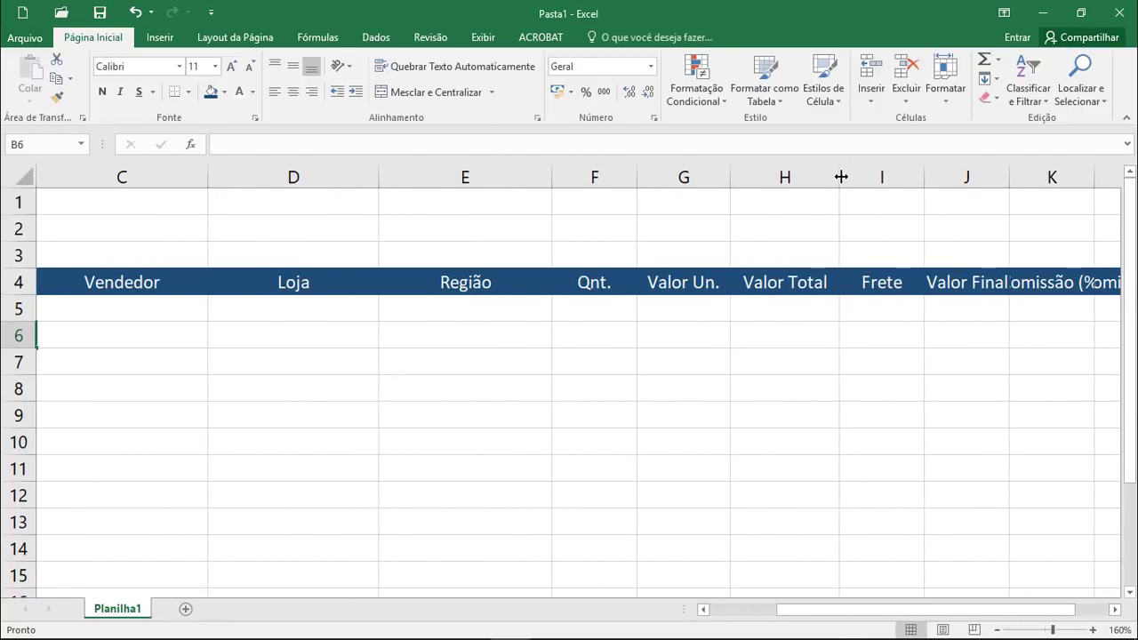
{"action": "left_click_drag", "start_coordinate": [850, 610], "coordinate": [884, 610]}
{"action": "left_click_drag", "start_coordinate": [837, 177], "coordinate": [861, 177]}
{"action": "left_click_drag", "start_coordinate": [945, 177], "coordinate": [987, 177]}
{"action": "left_click_drag", "start_coordinate": [1049, 177], "coordinate": [1090, 177]}
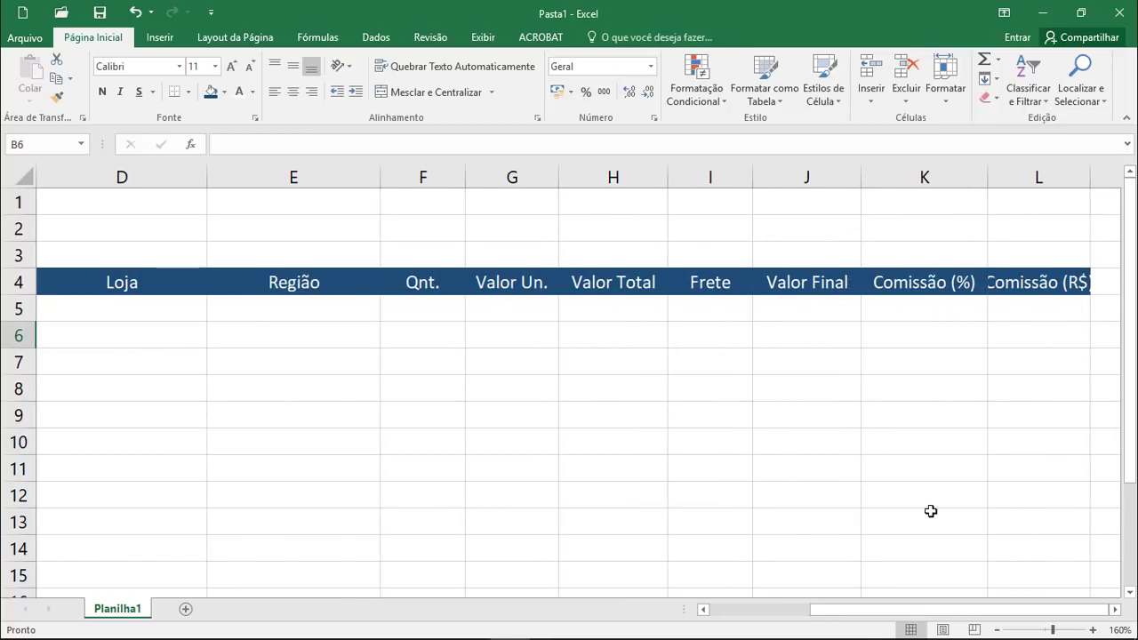
{"action": "left_click_drag", "start_coordinate": [1046, 281], "coordinate": [27, 282]}
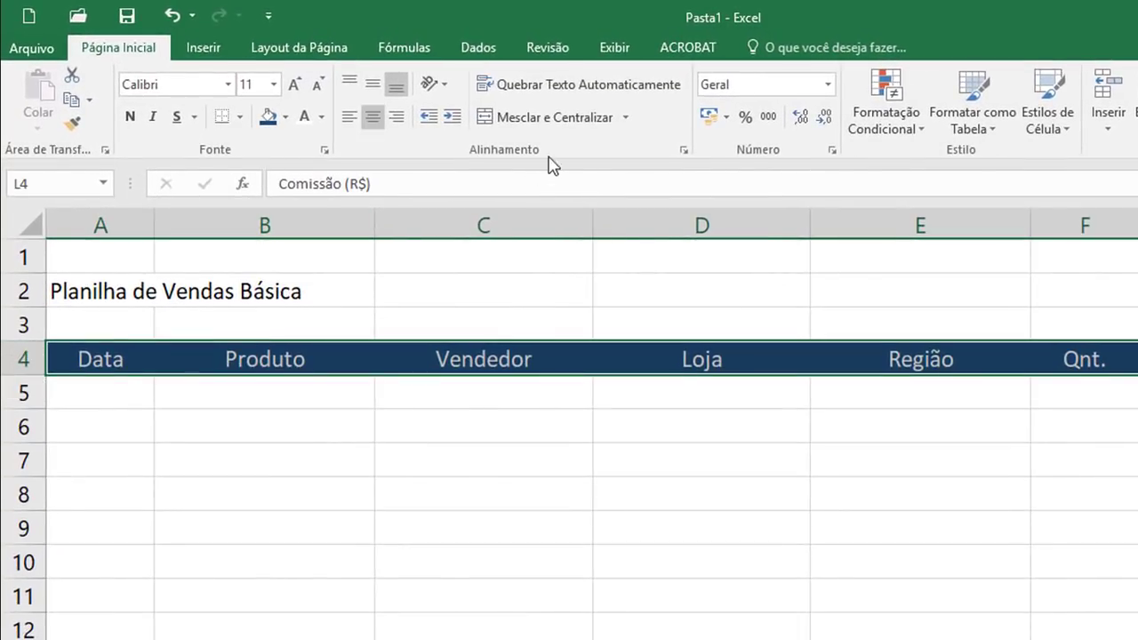
Wrap and middle-align the headers, narrowing K and L so Comissão headers span two lines.
{"action": "left_click", "coordinate": [553, 89]}
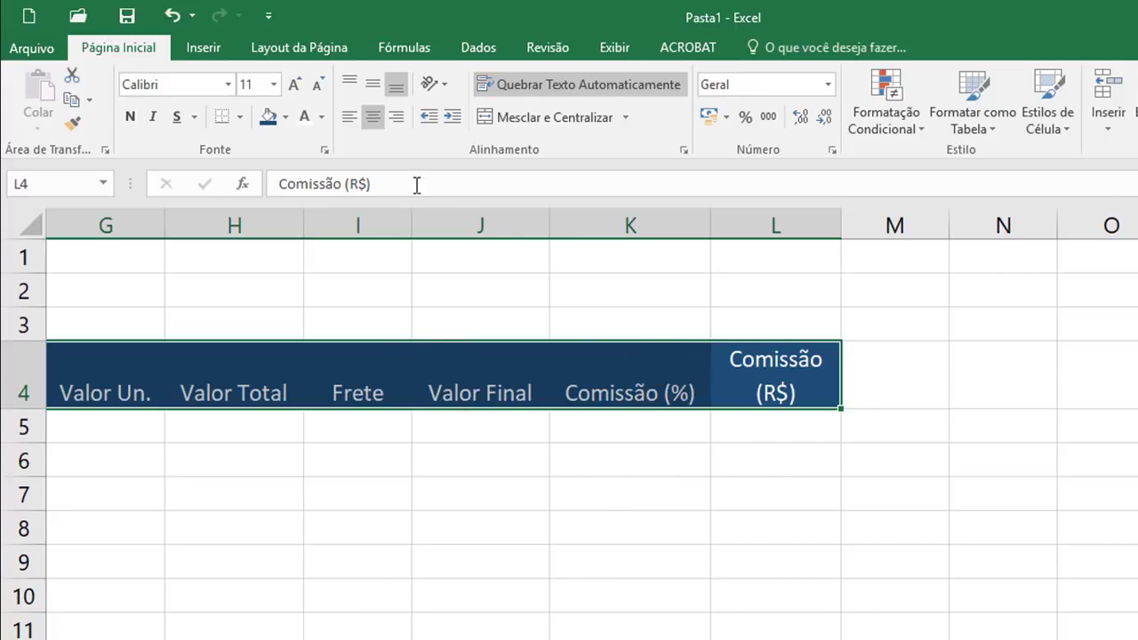
{"action": "left_click", "coordinate": [374, 92]}
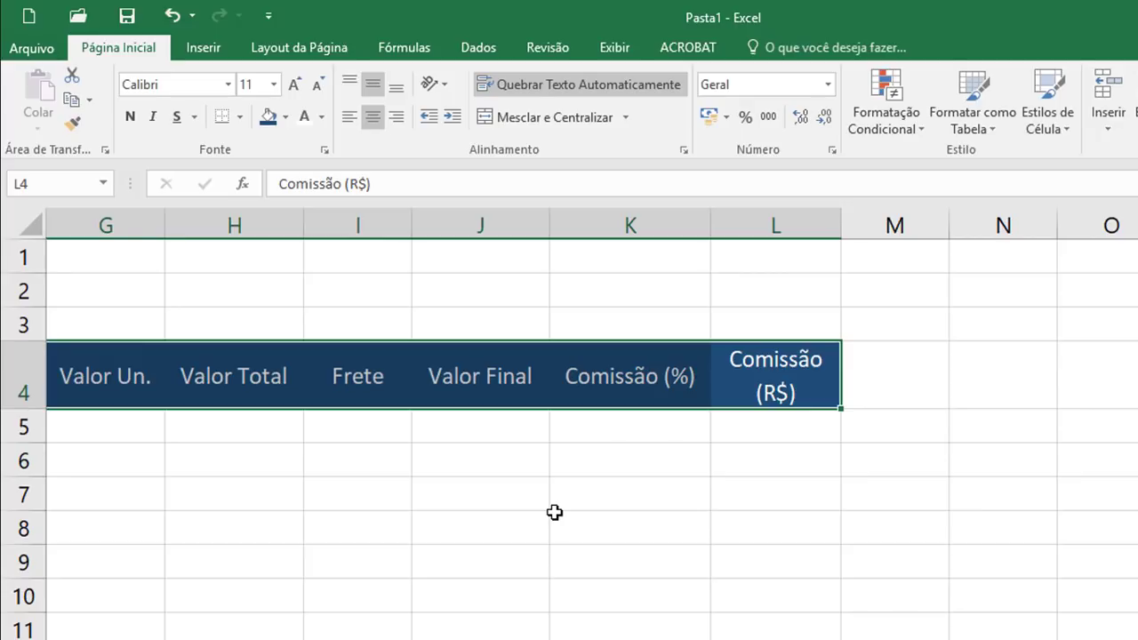
{"action": "left_click_drag", "start_coordinate": [710, 225], "coordinate": [652, 222]}
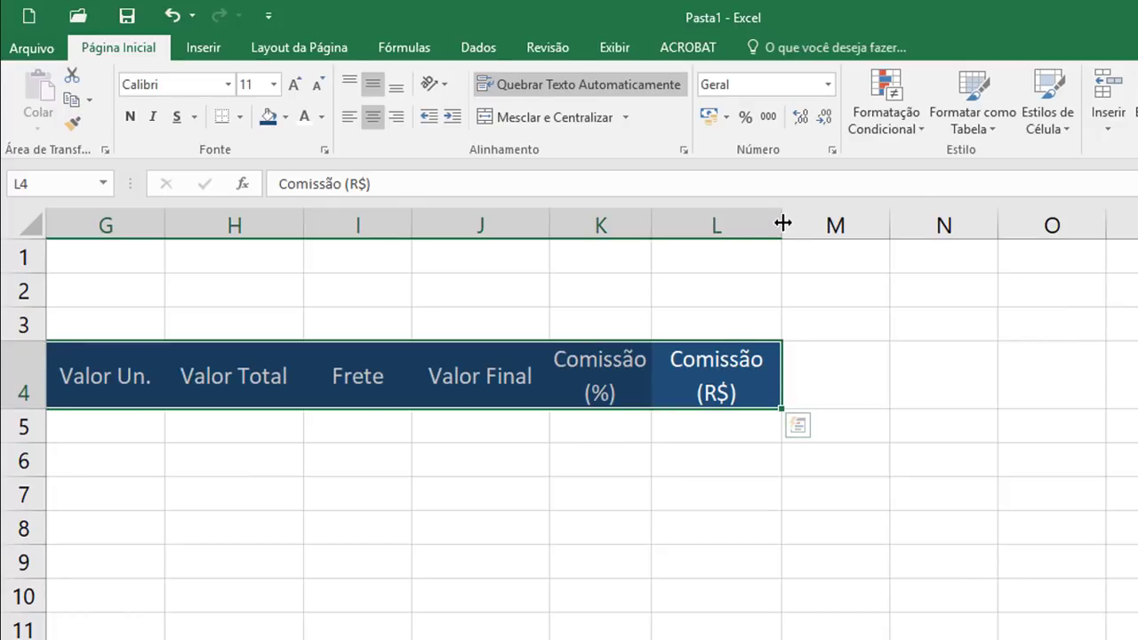
{"action": "left_click_drag", "start_coordinate": [782, 225], "coordinate": [761, 225]}
{"action": "key", "text": "Escape"}
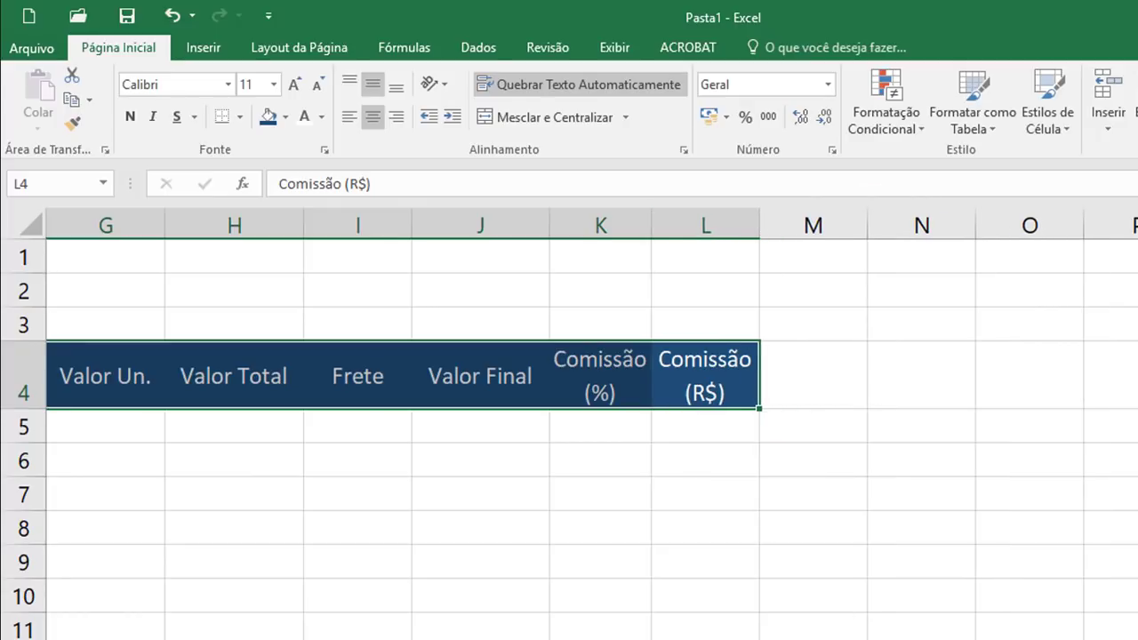
{"action": "scroll", "coordinate": [592, 425], "scroll_direction": "left", "scroll_amount": 6}
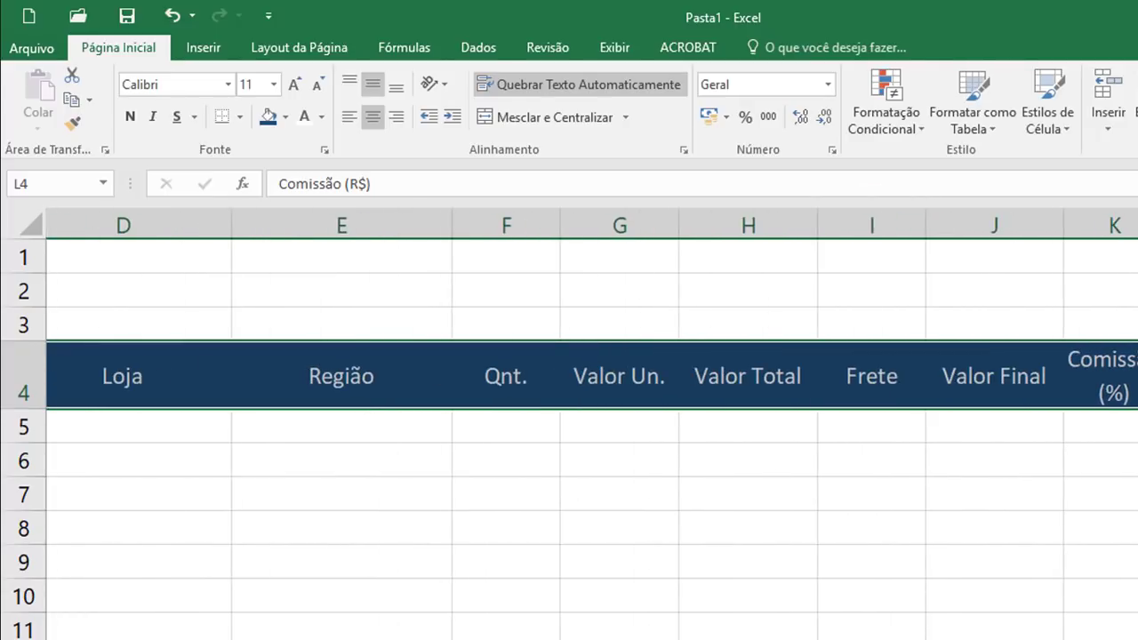
Set the A2 title to font size 14 in dark blue.
{"action": "scroll", "coordinate": [347, 556], "scroll_direction": "right", "scroll_amount": 1}
{"action": "scroll", "coordinate": [347, 556], "scroll_direction": "left", "scroll_amount": 4}
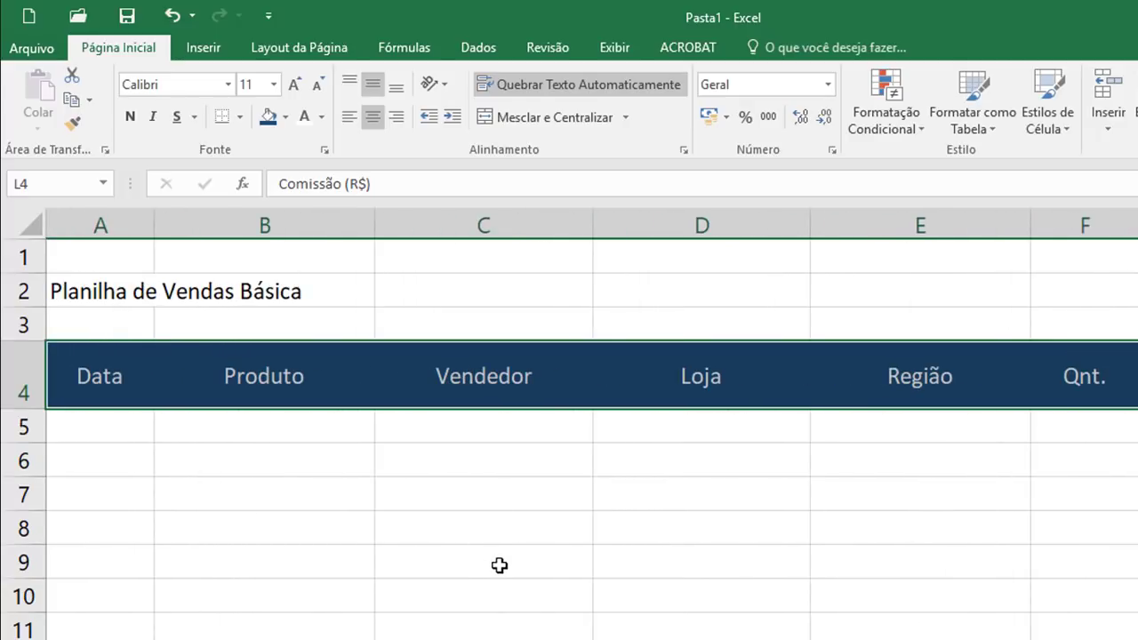
{"action": "left_click", "coordinate": [263, 431]}
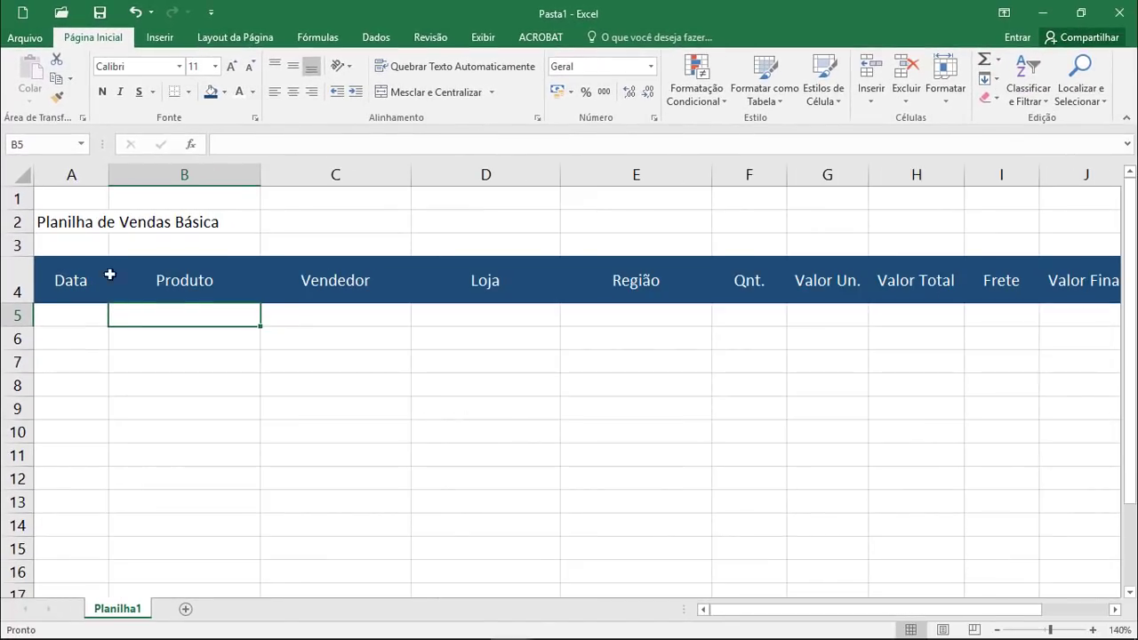
{"action": "left_click", "coordinate": [71, 230]}
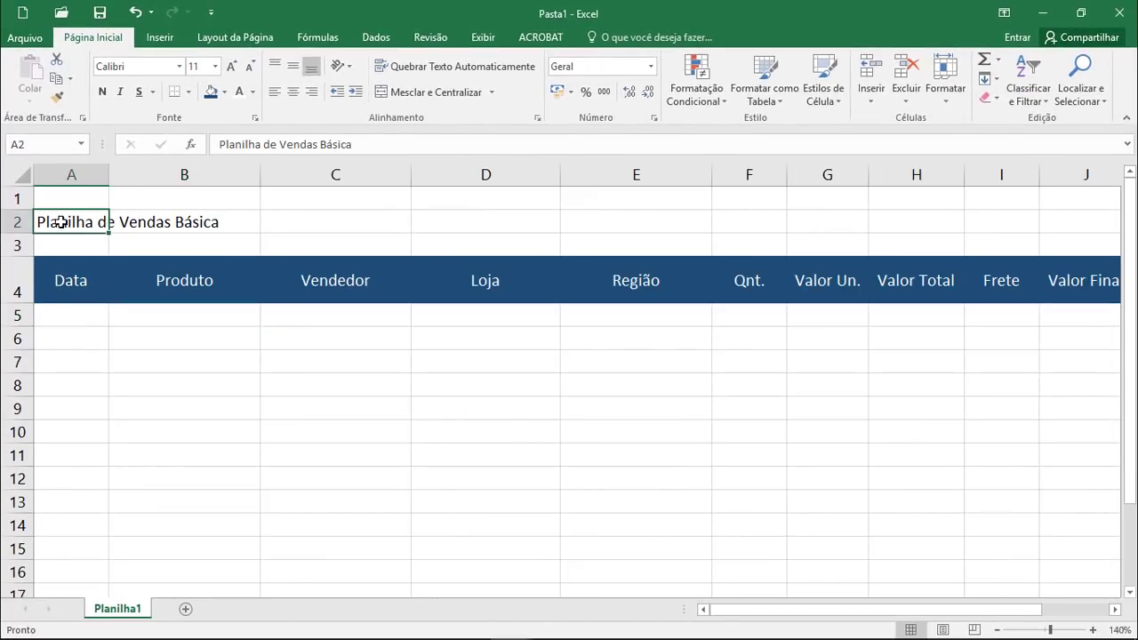
{"action": "double_click", "coordinate": [232, 67]}
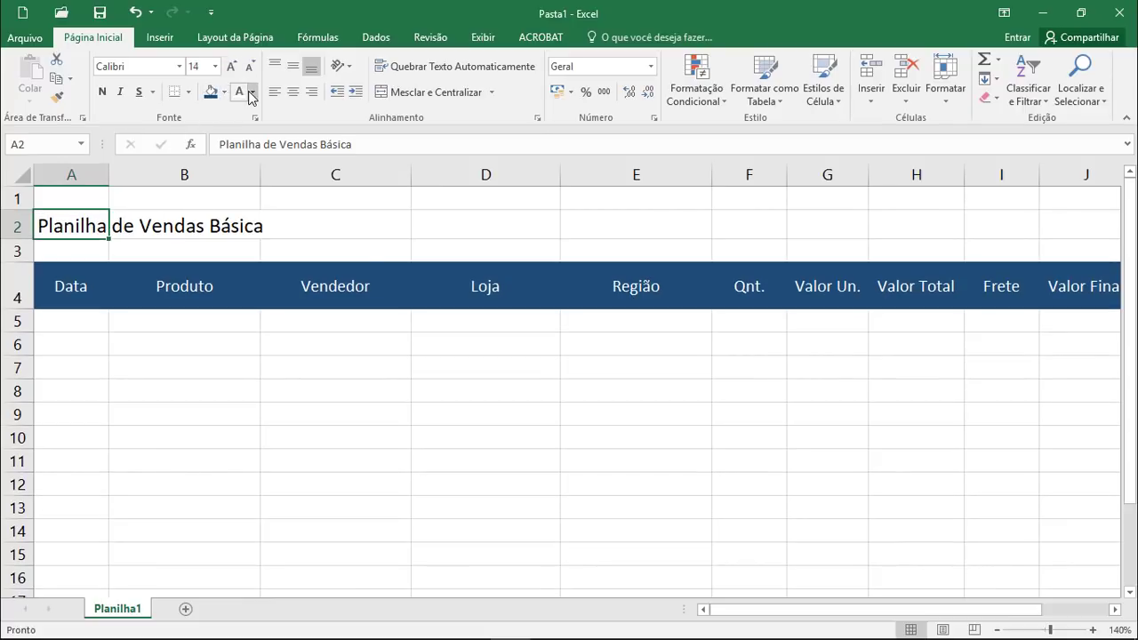
{"action": "left_click", "coordinate": [253, 92]}
{"action": "left_click", "coordinate": [296, 208]}
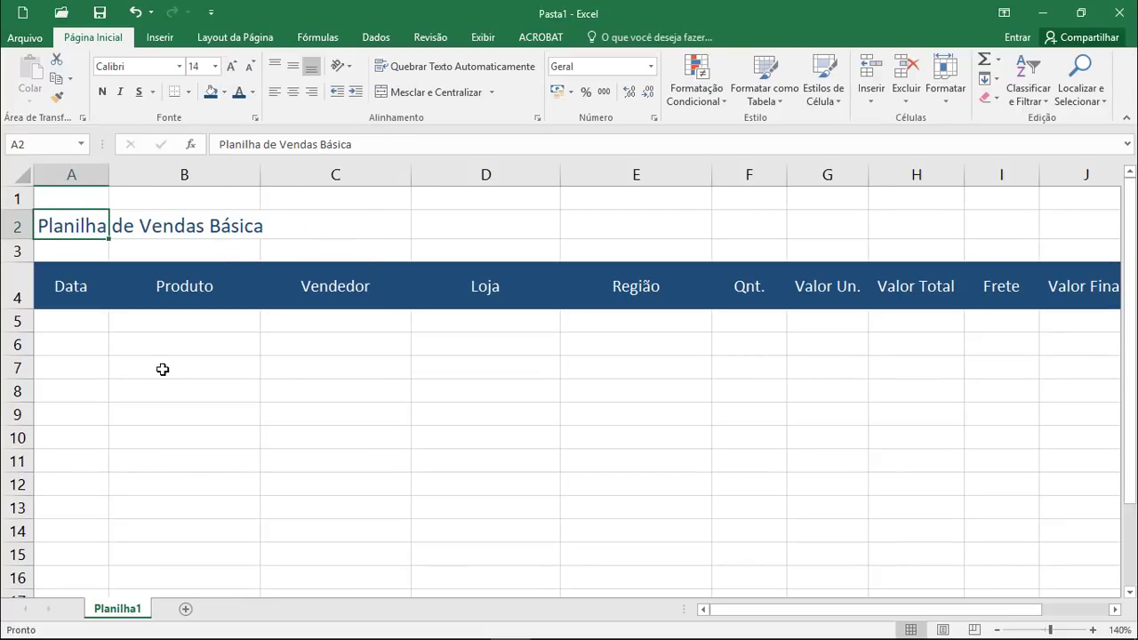
{"action": "left_click", "coordinate": [128, 358]}
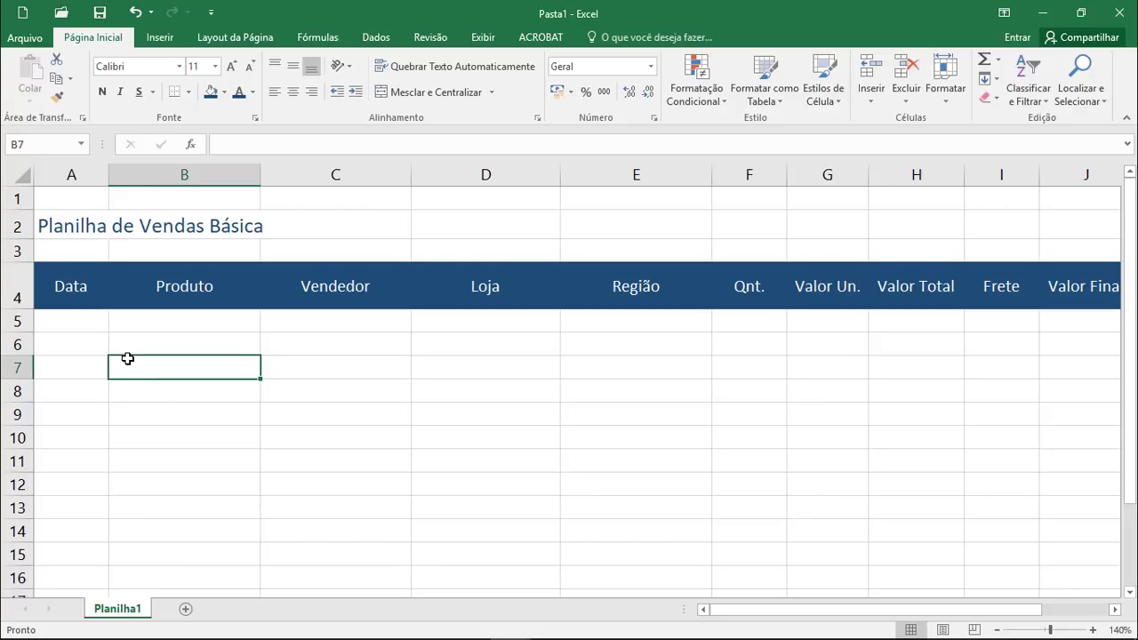
Enter date 01/02/2018, product Teclado de computador and the salesperson's name in A5:C5.
{"action": "left_click", "coordinate": [85, 326]}
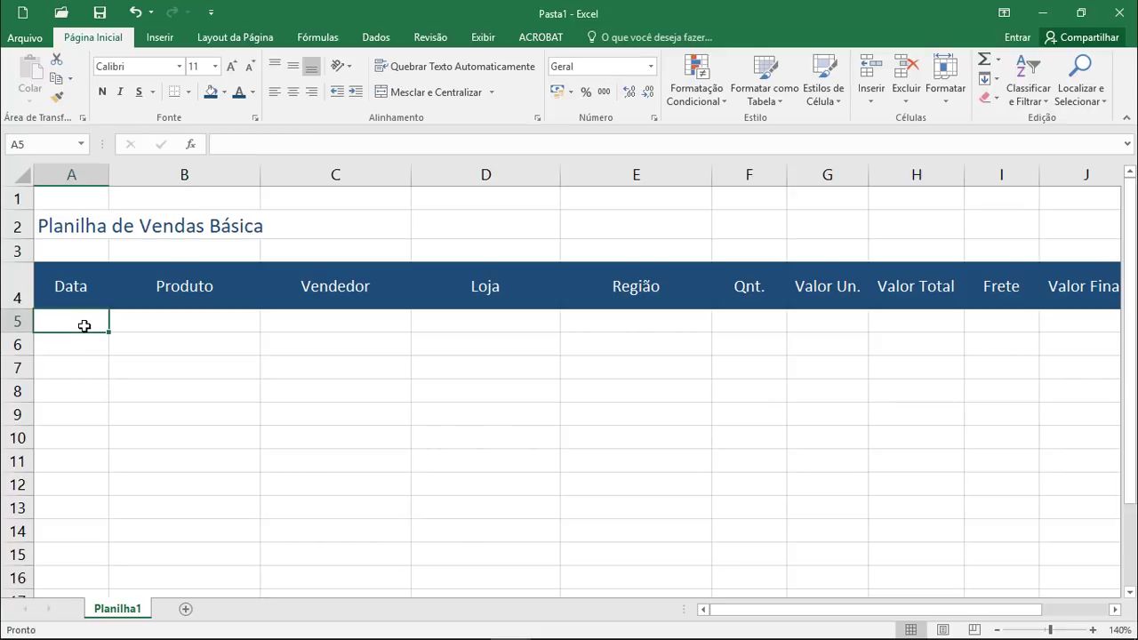
{"action": "type", "text": "01/"}
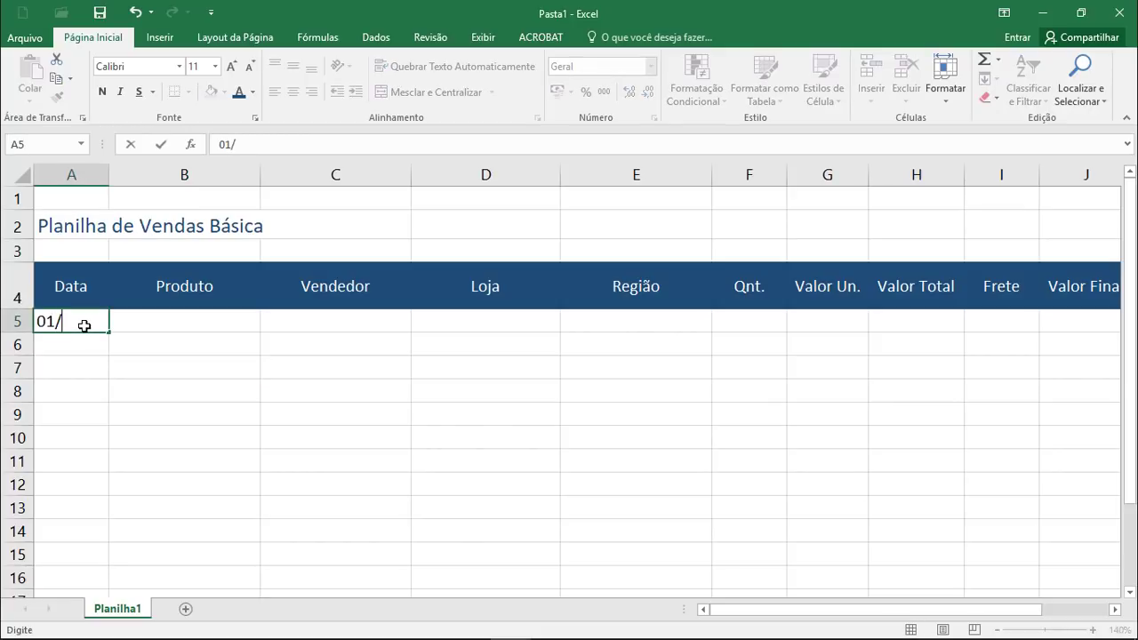
{"action": "type", "text": "02"}
{"action": "type", "text": "/2018"}
{"action": "key", "text": "Tab"}
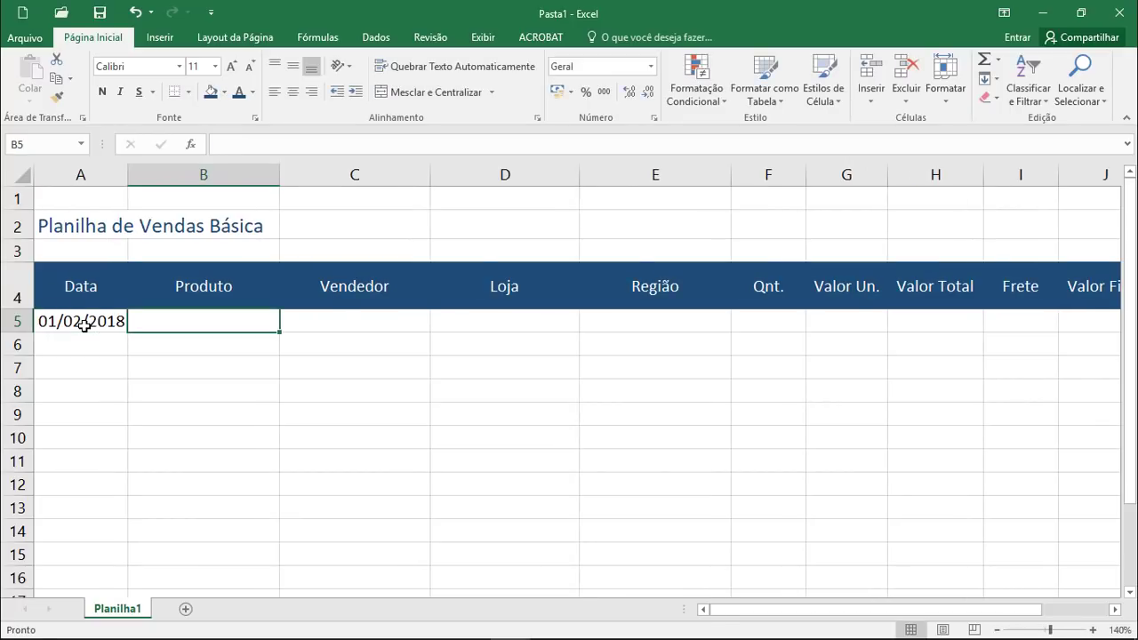
{"action": "type", "text": "T"}
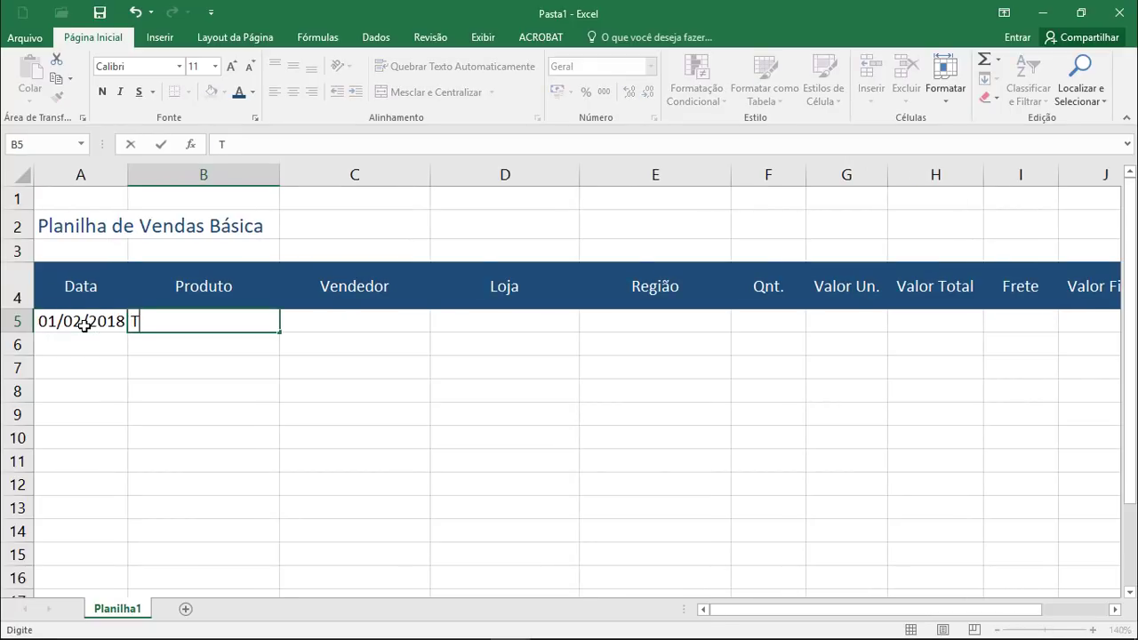
{"action": "type", "text": "eclado de"}
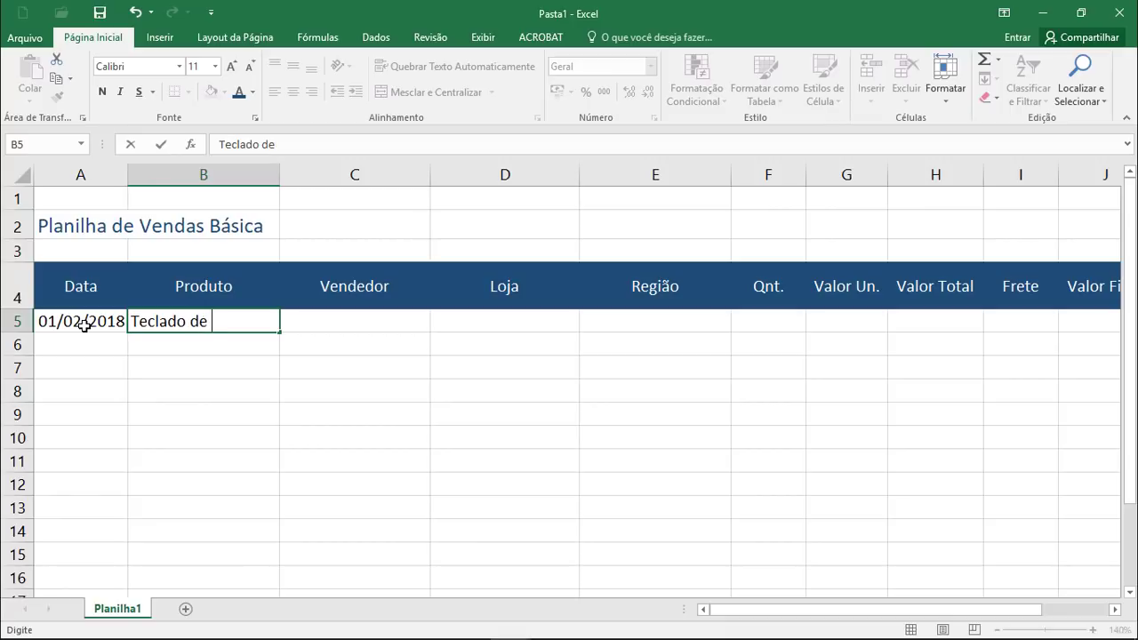
{"action": "type", "text": " computador"}
{"action": "key", "text": "Tab"}
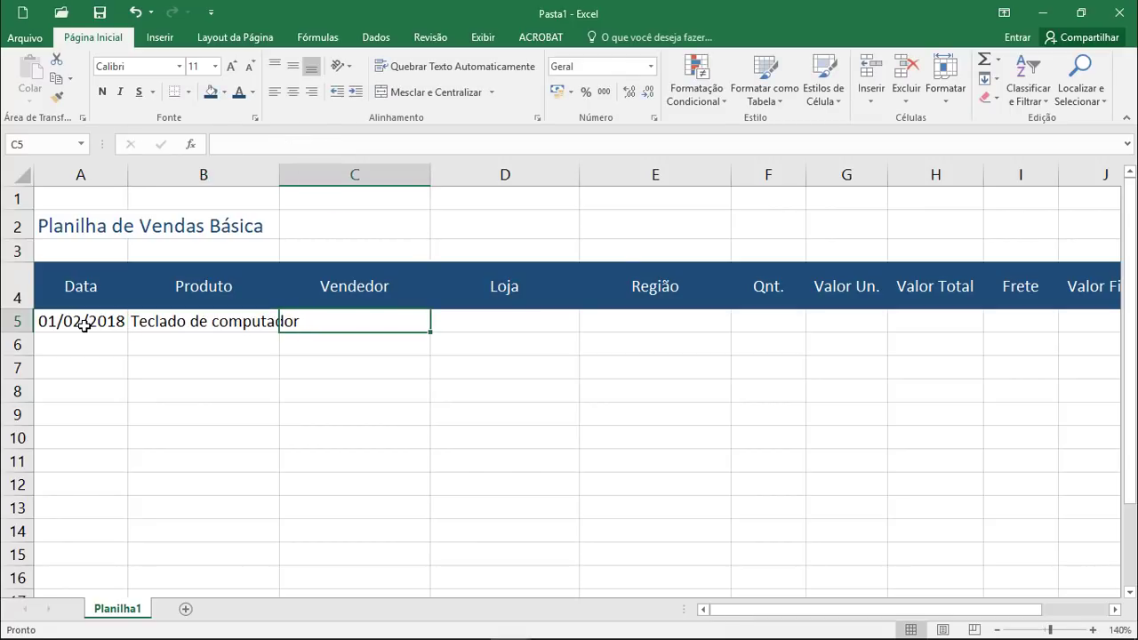
{"action": "type", "text": "Joã"}
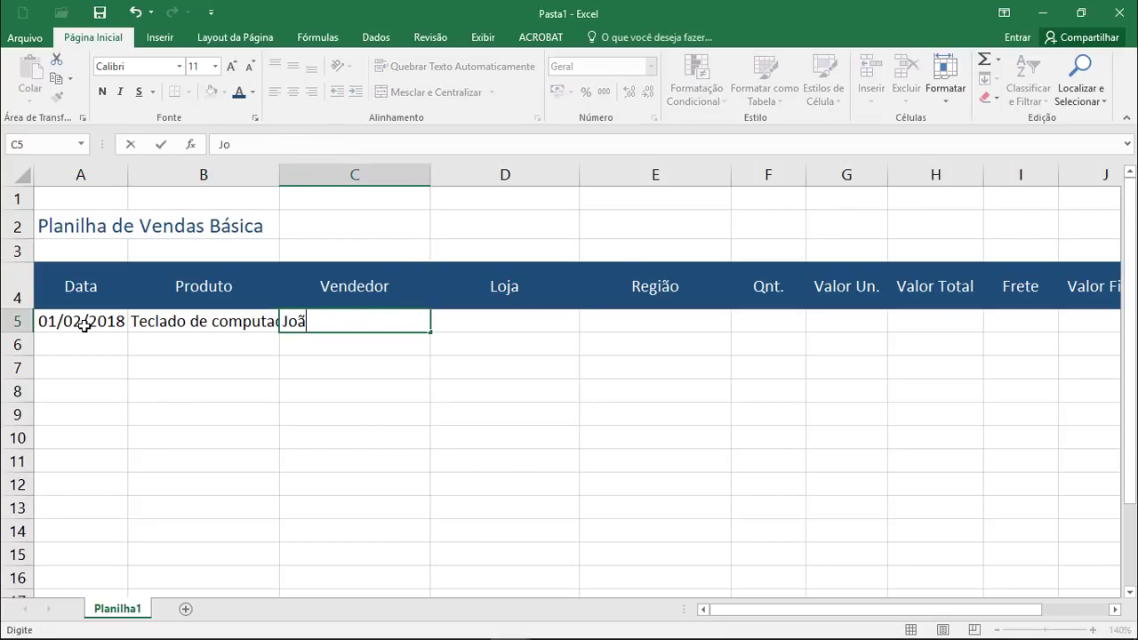
{"action": "type", "text": "o Farias"}
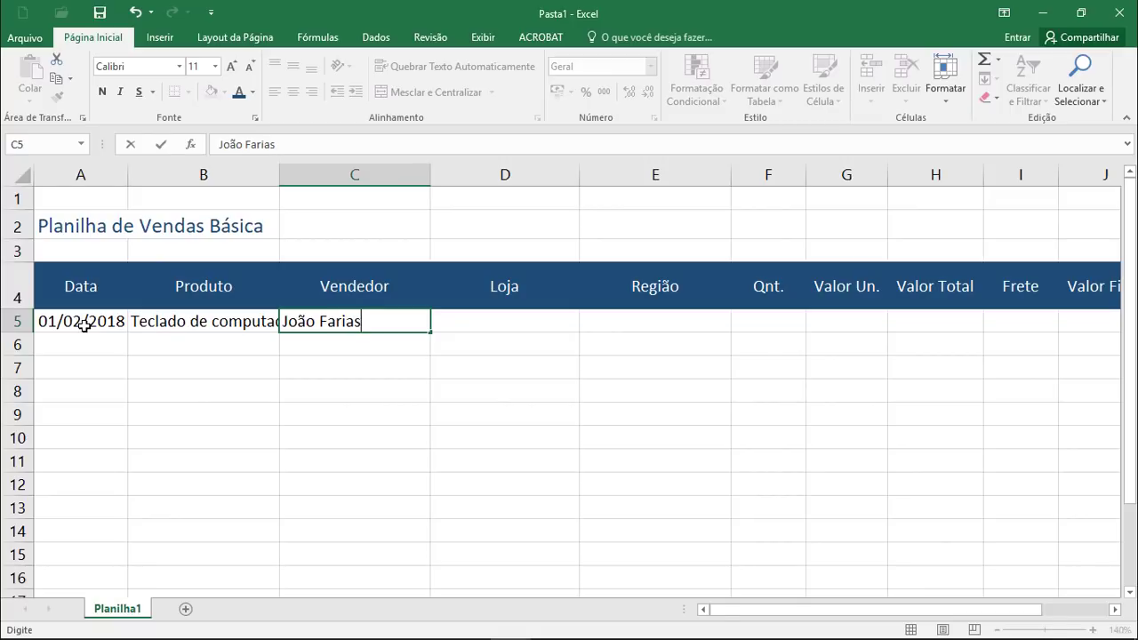
{"action": "key", "text": "Tab"}
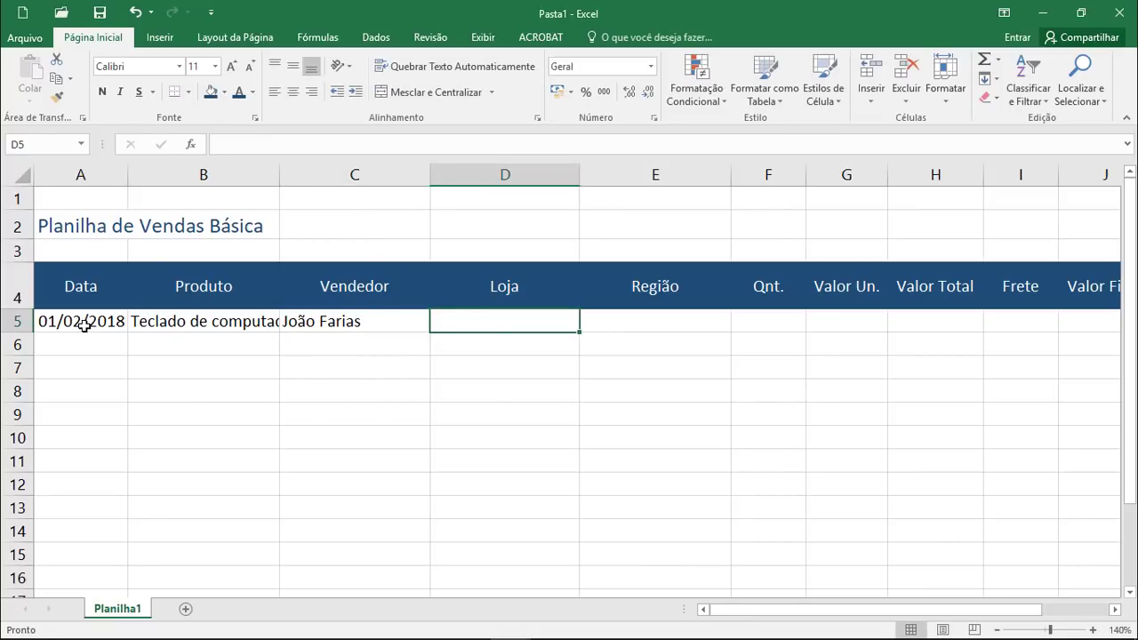
Fill D5:G5 with store Shopping Sudi, region Sudeste, quantity 1 and unit price 120.
{"action": "type", "text": "Shopping Sudi"}
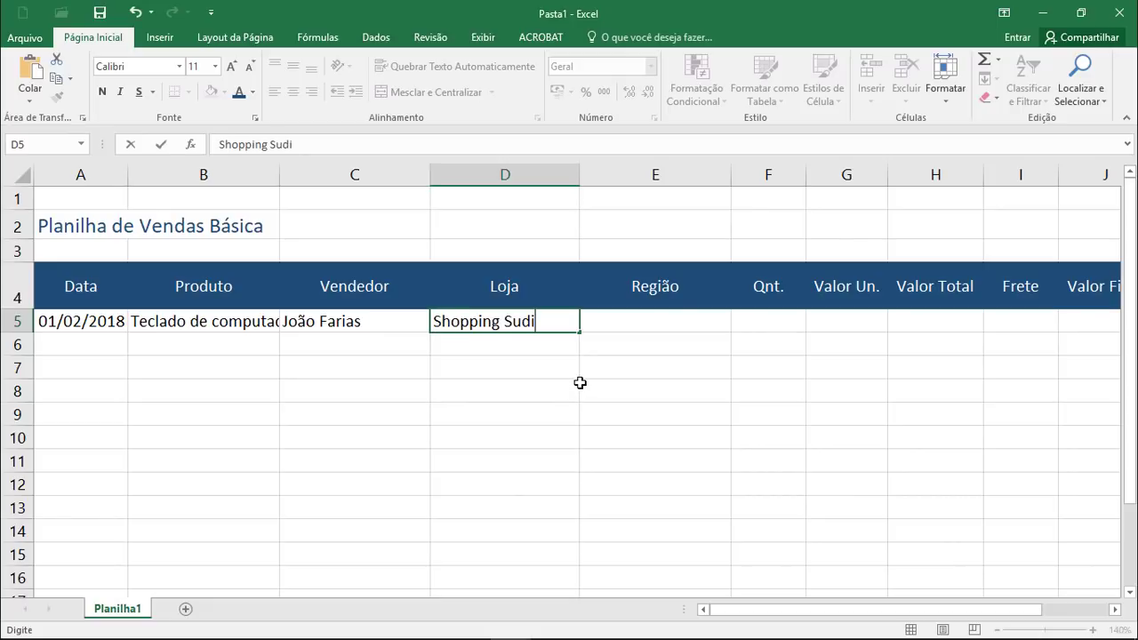
{"action": "left_click", "coordinate": [650, 321]}
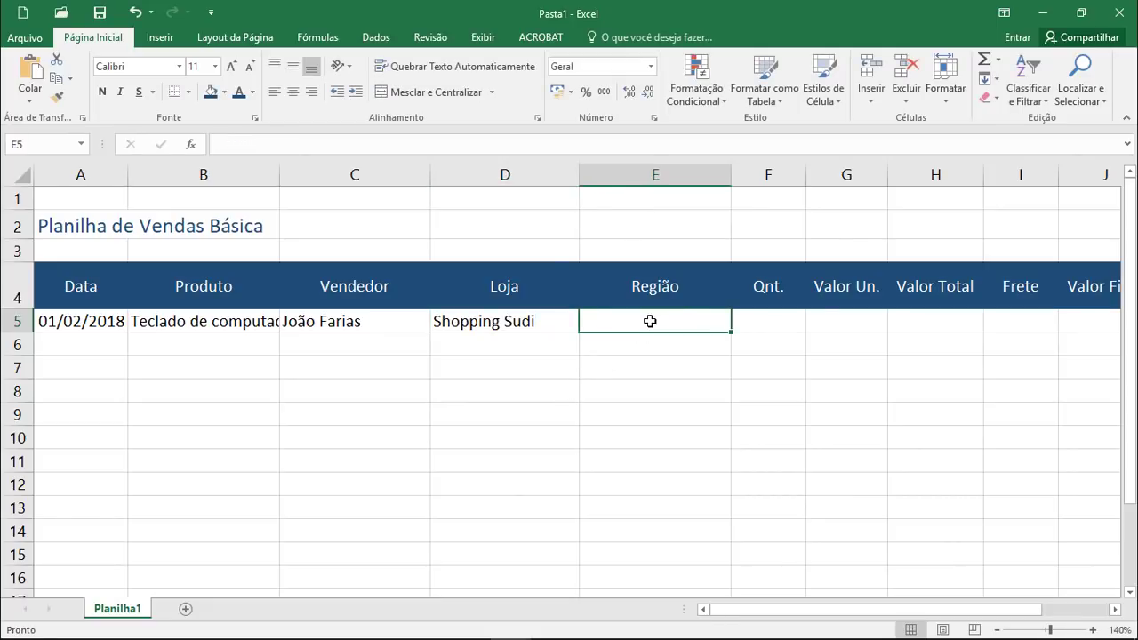
{"action": "type", "text": "Sue"}
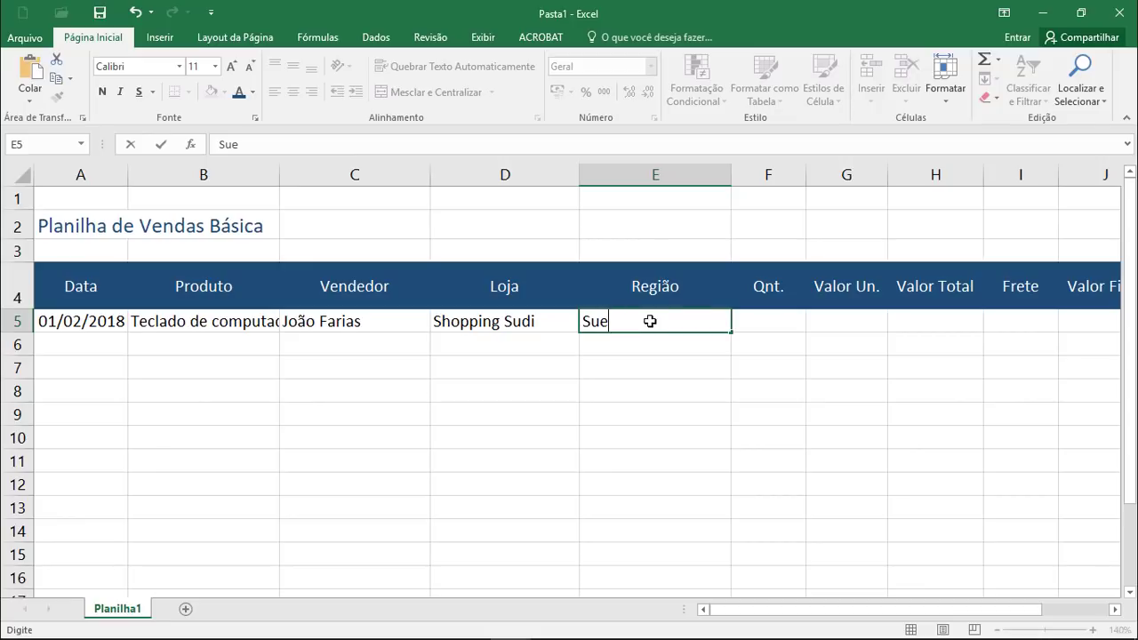
{"action": "type", "text": "des"}
{"action": "key", "text": "BackSpace"}
{"action": "key", "text": "BackSpace"}
{"action": "key", "text": "BackSpace"}
{"action": "key", "text": "BackSpace"}
{"action": "type", "text": "dest"}
{"action": "type", "text": "e"}
{"action": "key", "text": "Tab"}
{"action": "type", "text": "1"}
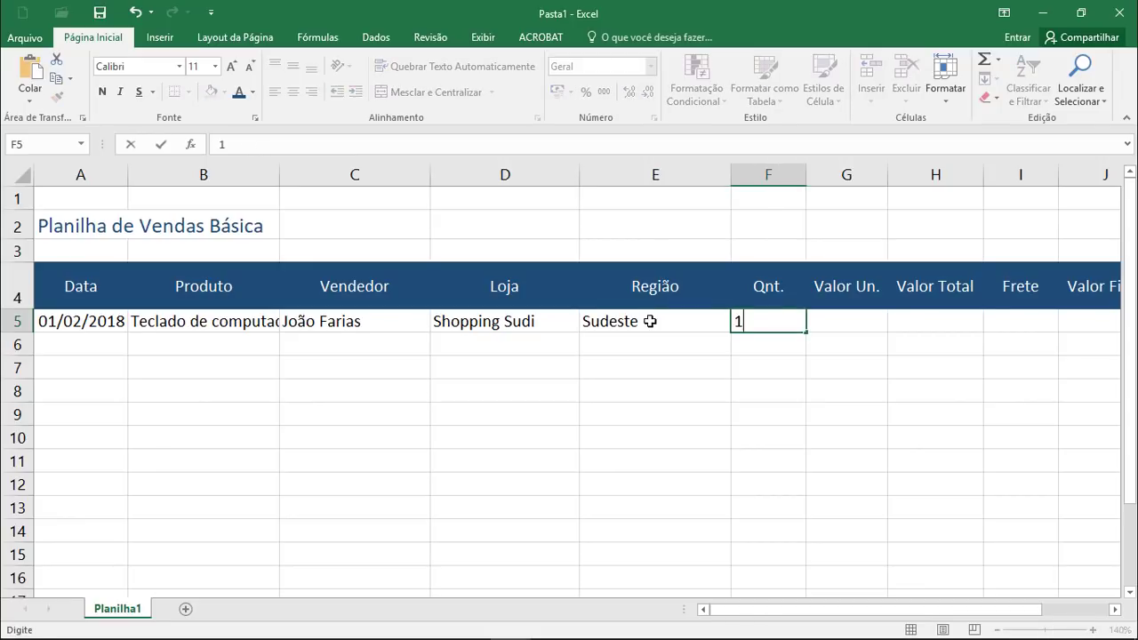
{"action": "key", "text": "Tab"}
{"action": "type", "text": "120"}
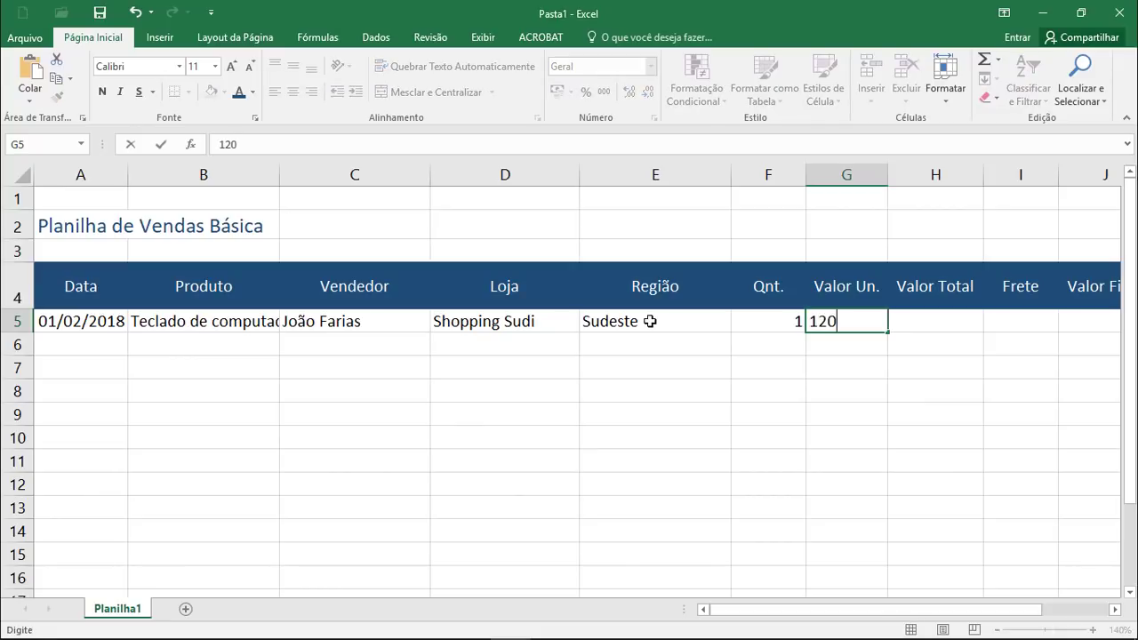
{"action": "key", "text": "Return"}
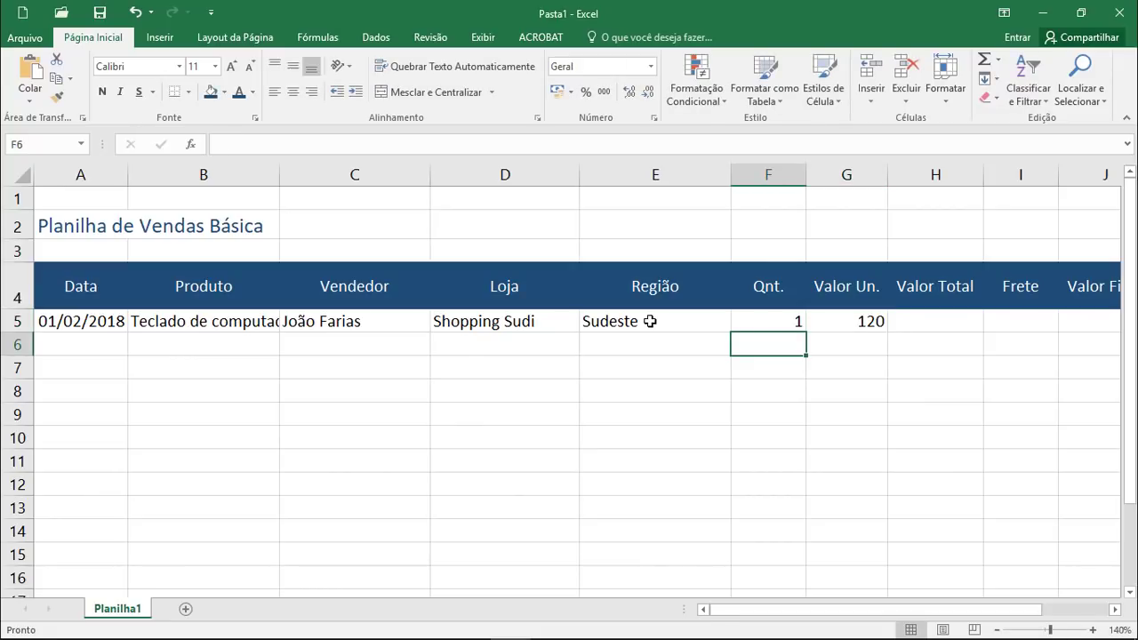
{"action": "key", "text": "Right"}
{"action": "key", "text": "Right"}
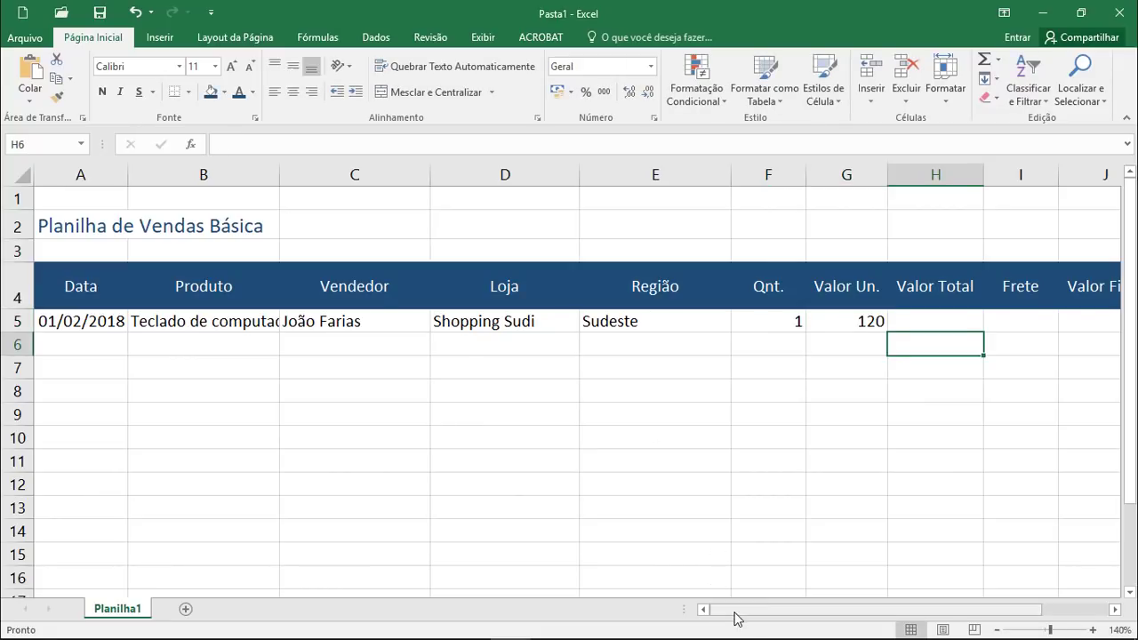
{"action": "left_click_drag", "start_coordinate": [732, 611], "coordinate": [798, 614]}
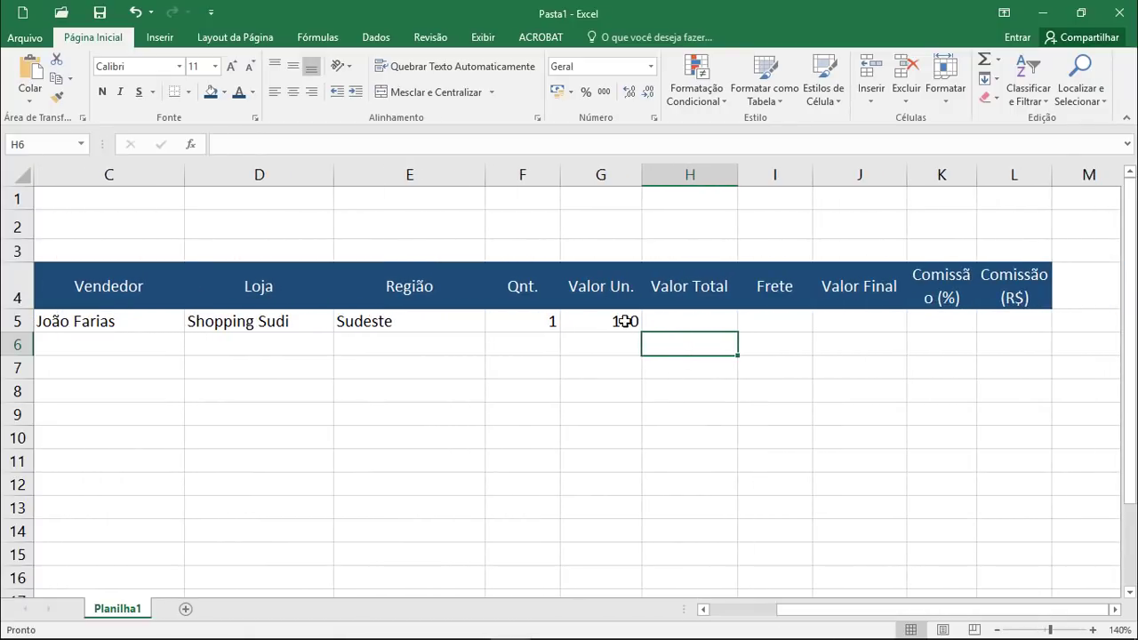
{"action": "left_click", "coordinate": [626, 321]}
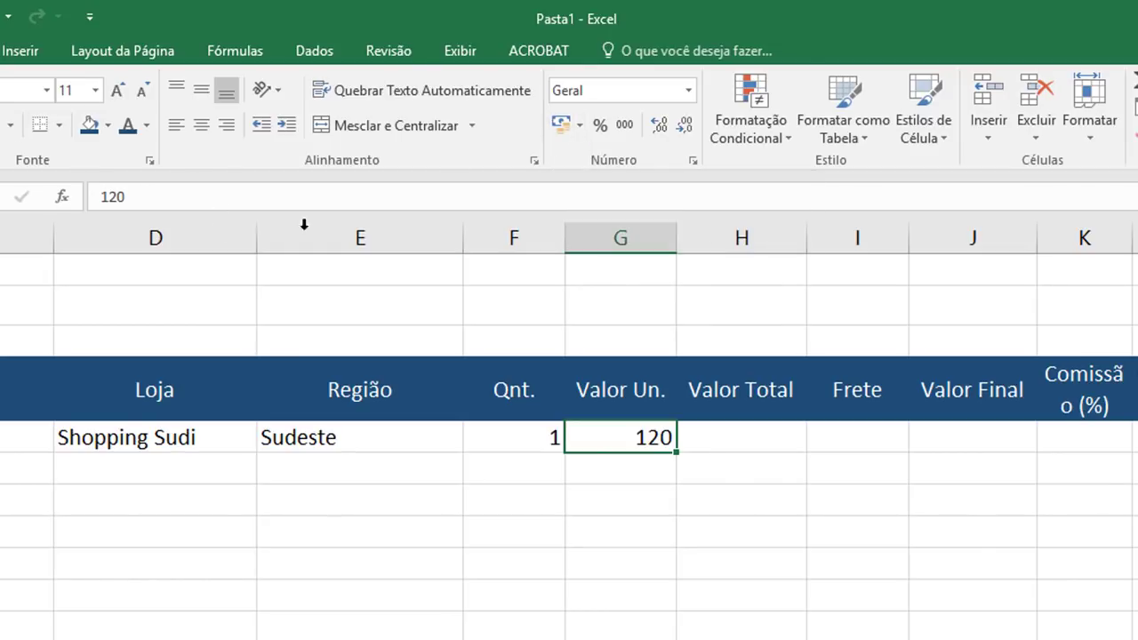
{"action": "left_click", "coordinate": [559, 130]}
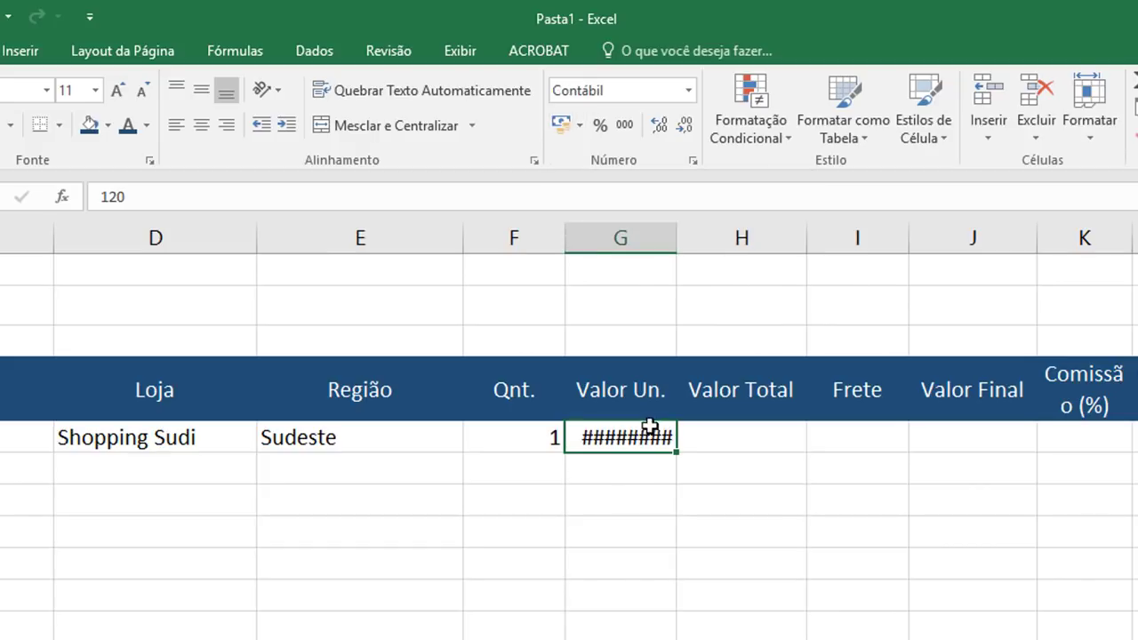
{"action": "double_click", "coordinate": [678, 241]}
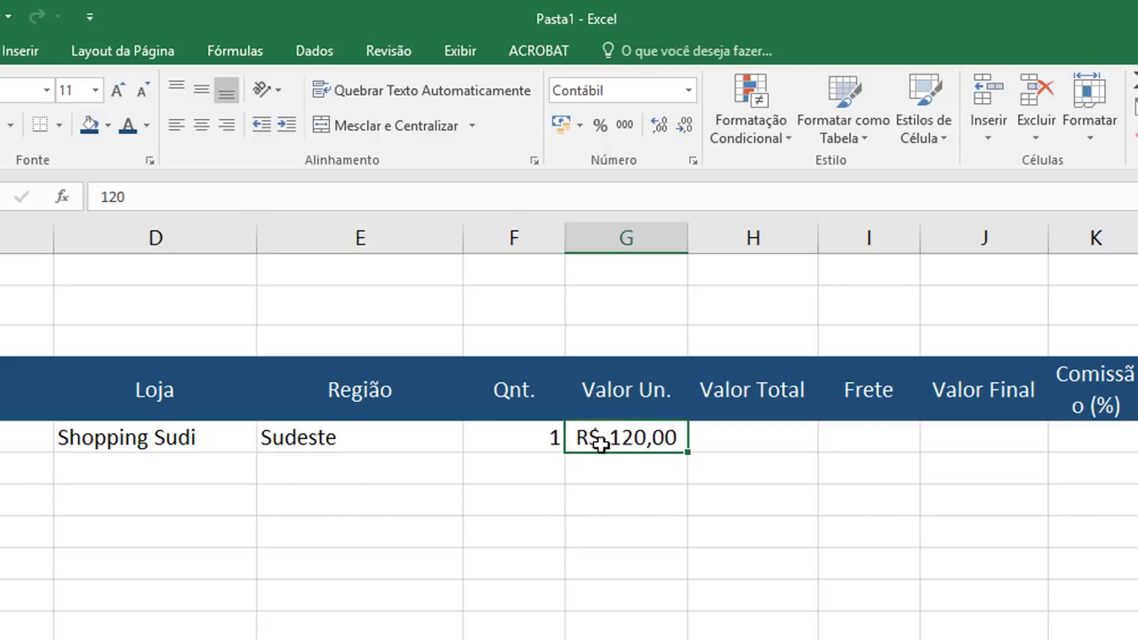
{"action": "left_click", "coordinate": [669, 449]}
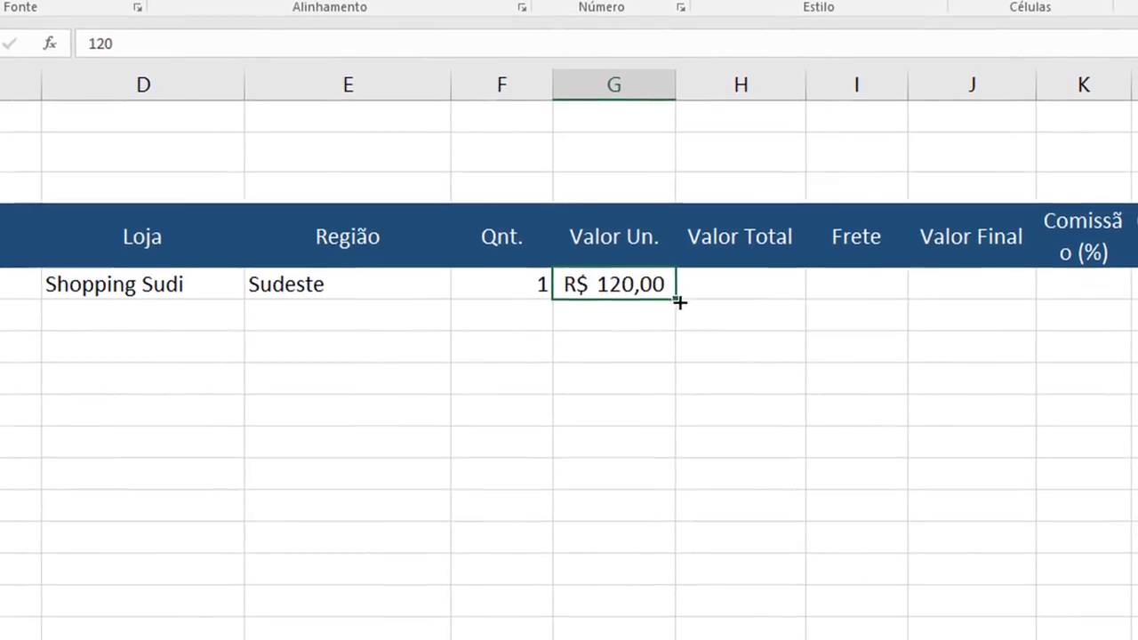
{"action": "left_click_drag", "start_coordinate": [688, 453], "coordinate": [673, 586]}
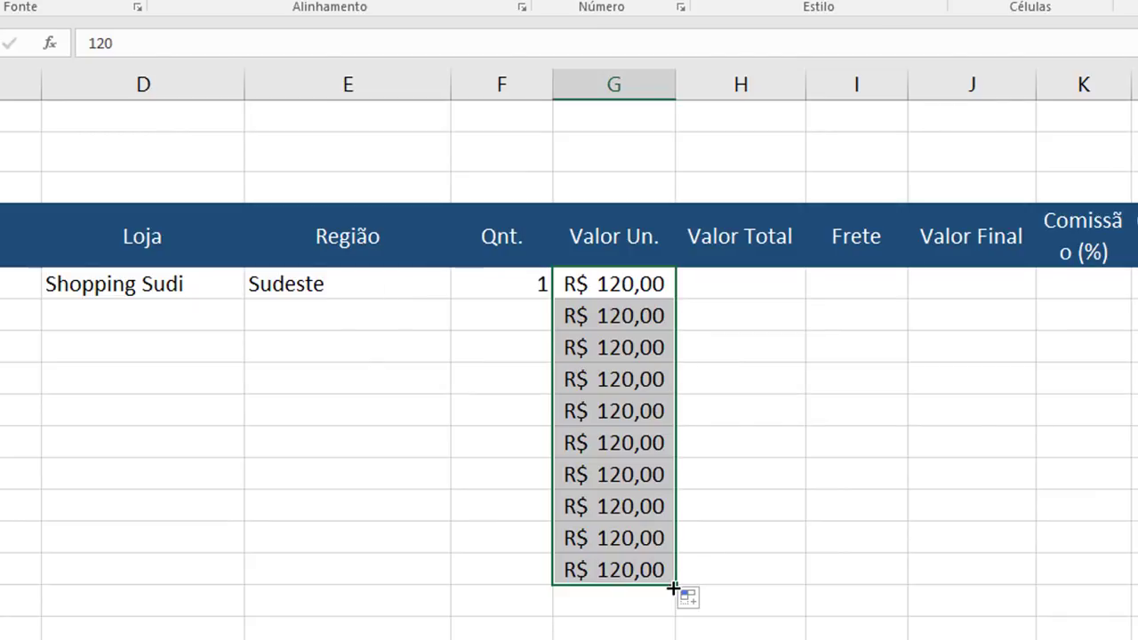
{"action": "key", "text": "ctrl+z"}
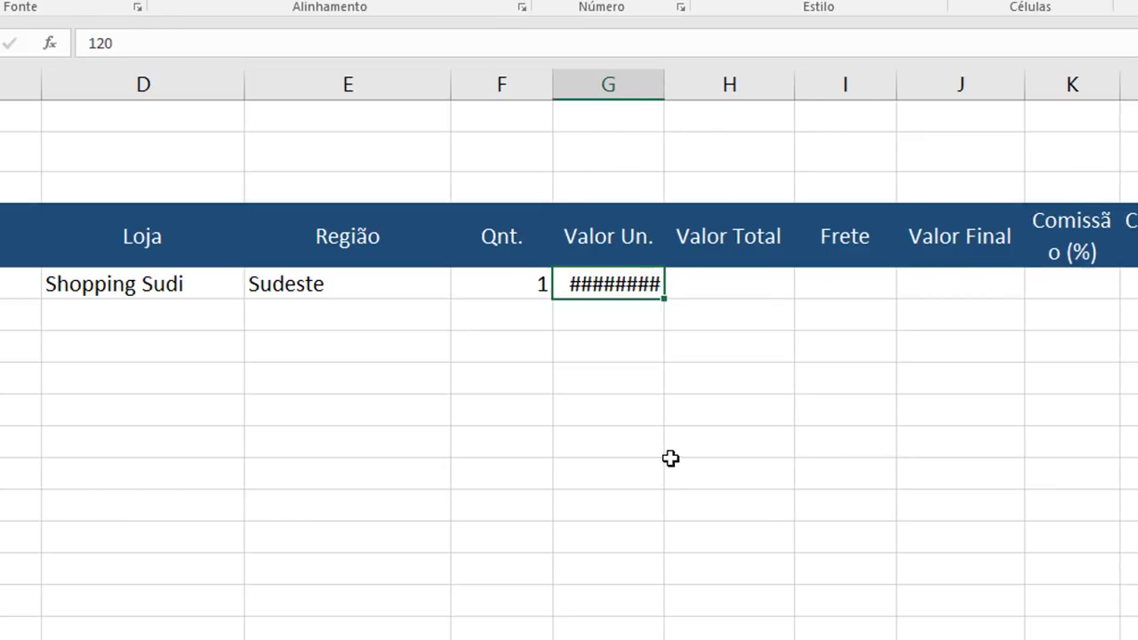
{"action": "key", "text": "ctrl+z"}
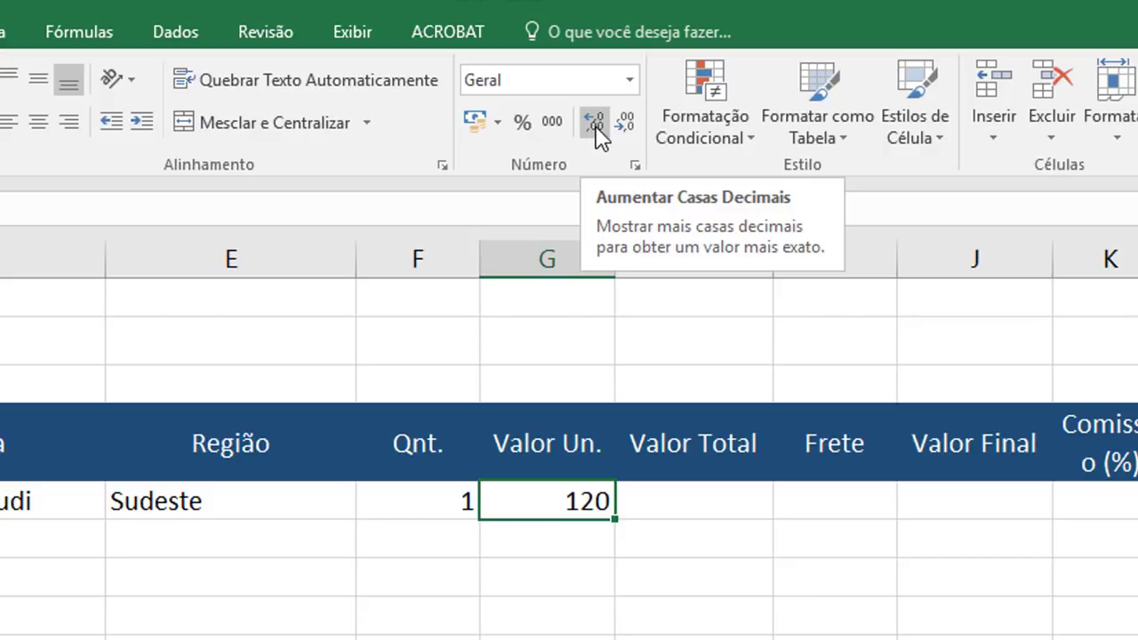
Adjust G5's decimal places until the unit price shows 120,00.
{"action": "left_click", "coordinate": [599, 135]}
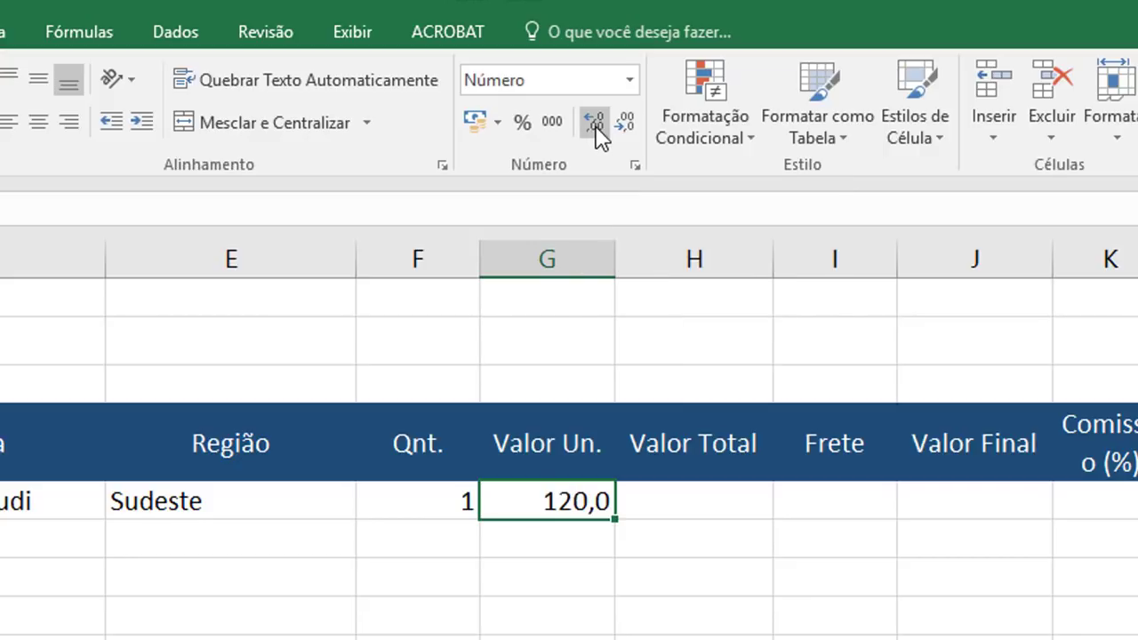
{"action": "left_click", "coordinate": [595, 126]}
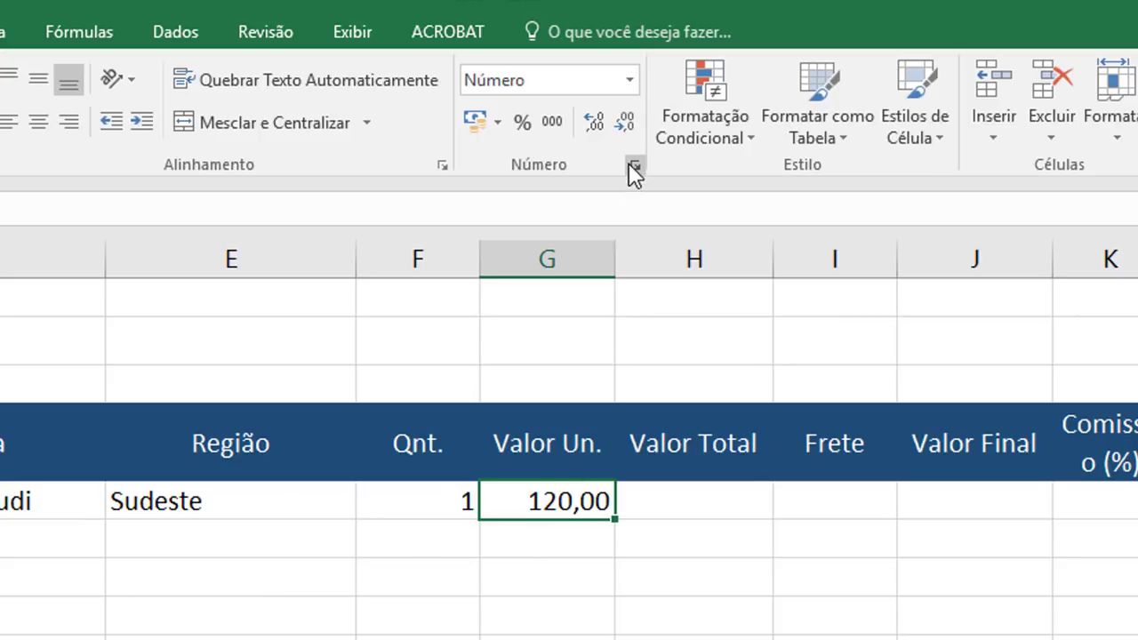
{"action": "left_click", "coordinate": [626, 124]}
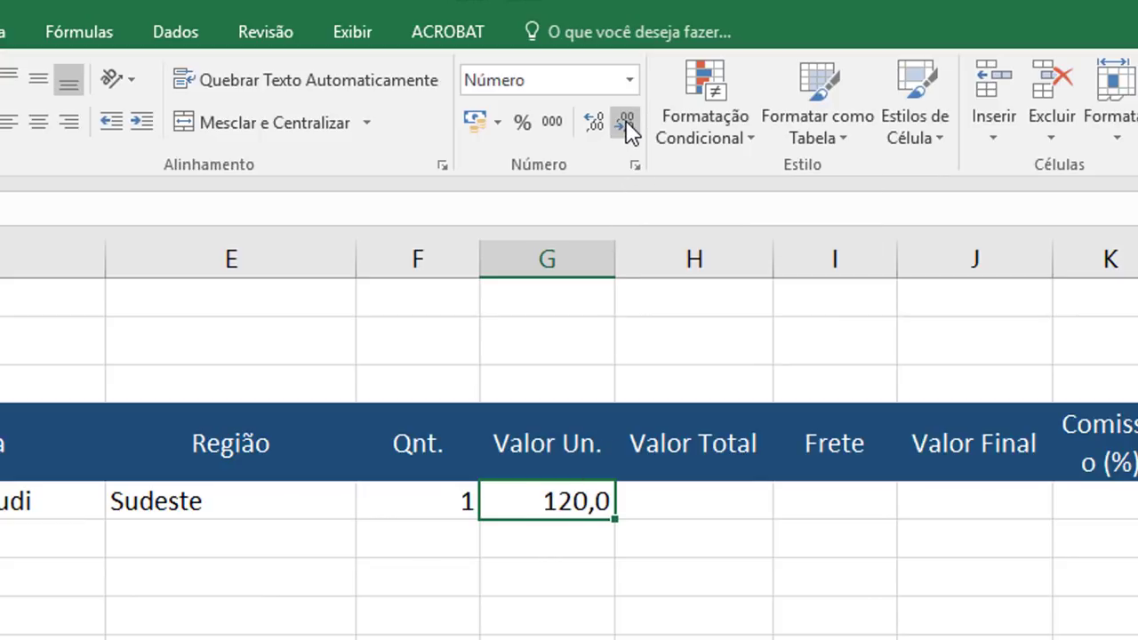
{"action": "left_click", "coordinate": [626, 125]}
{"action": "left_click", "coordinate": [594, 122]}
{"action": "left_click", "coordinate": [594, 121]}
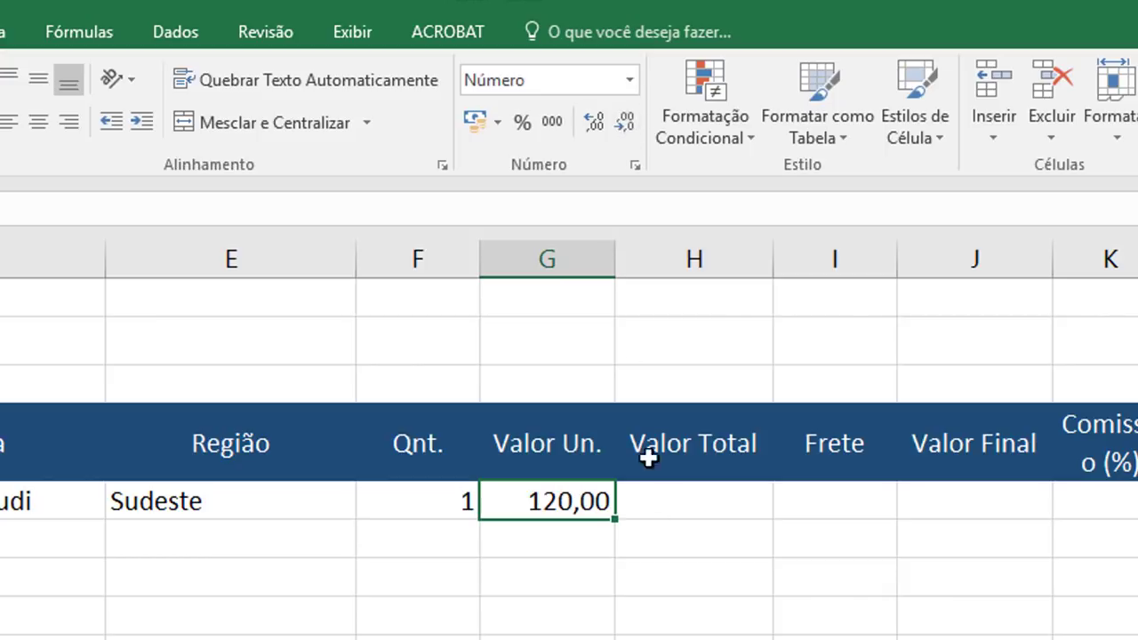
{"action": "left_click", "coordinate": [702, 501]}
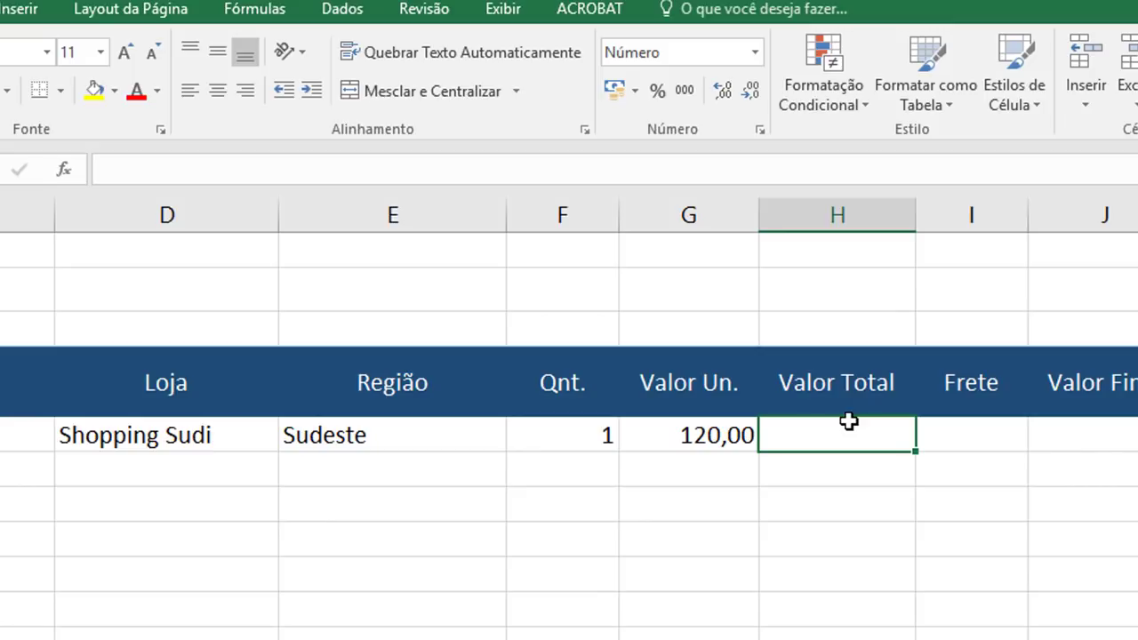
Enter the formula =F5*G5 in H5 for the first sale's total.
{"action": "type", "text": "="}
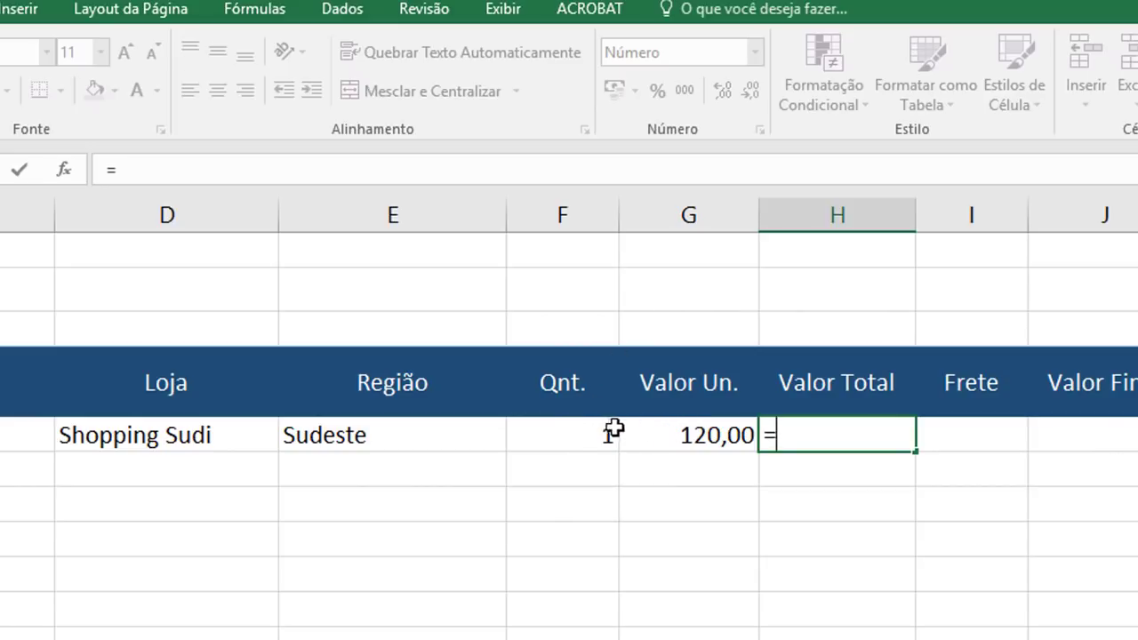
{"action": "left_click", "coordinate": [589, 432]}
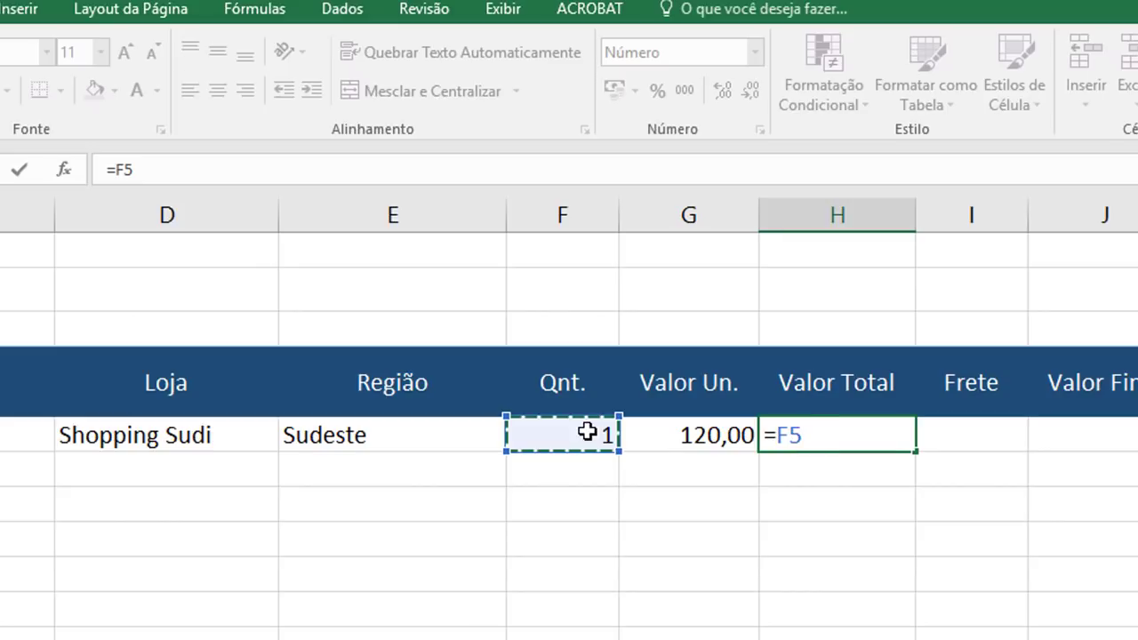
{"action": "type", "text": "*"}
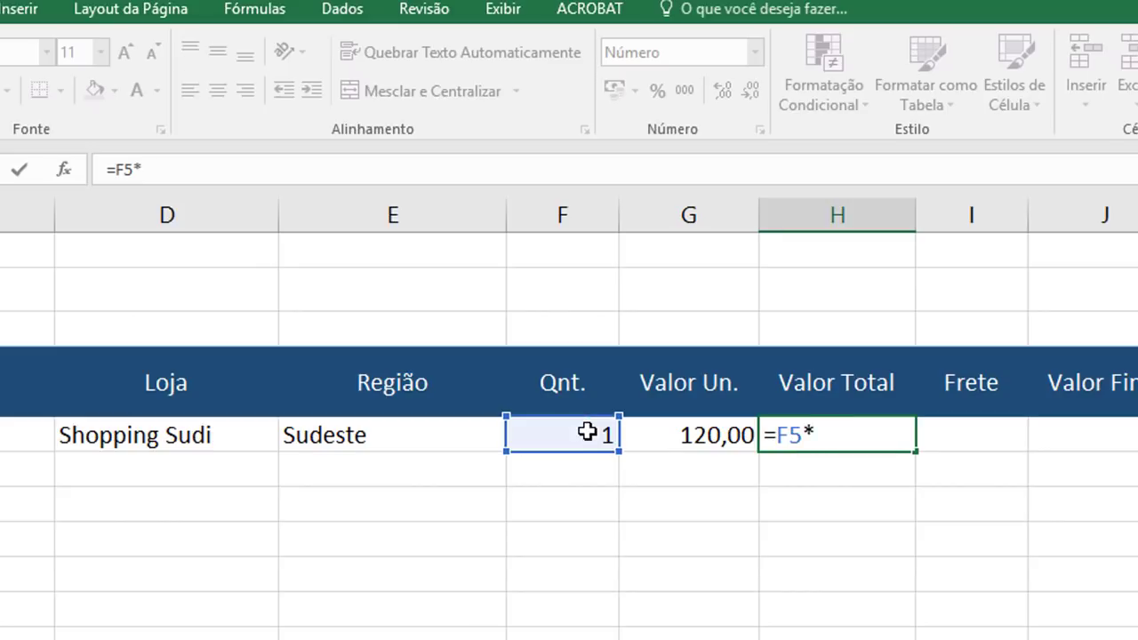
{"action": "left_click", "coordinate": [717, 436]}
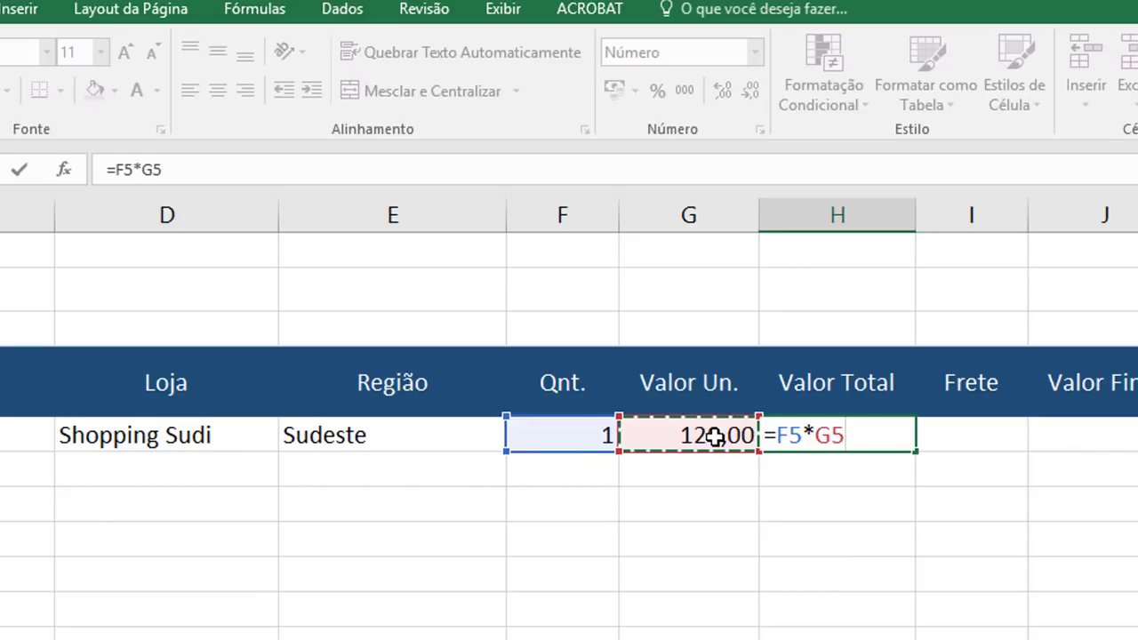
{"action": "key", "text": "Return"}
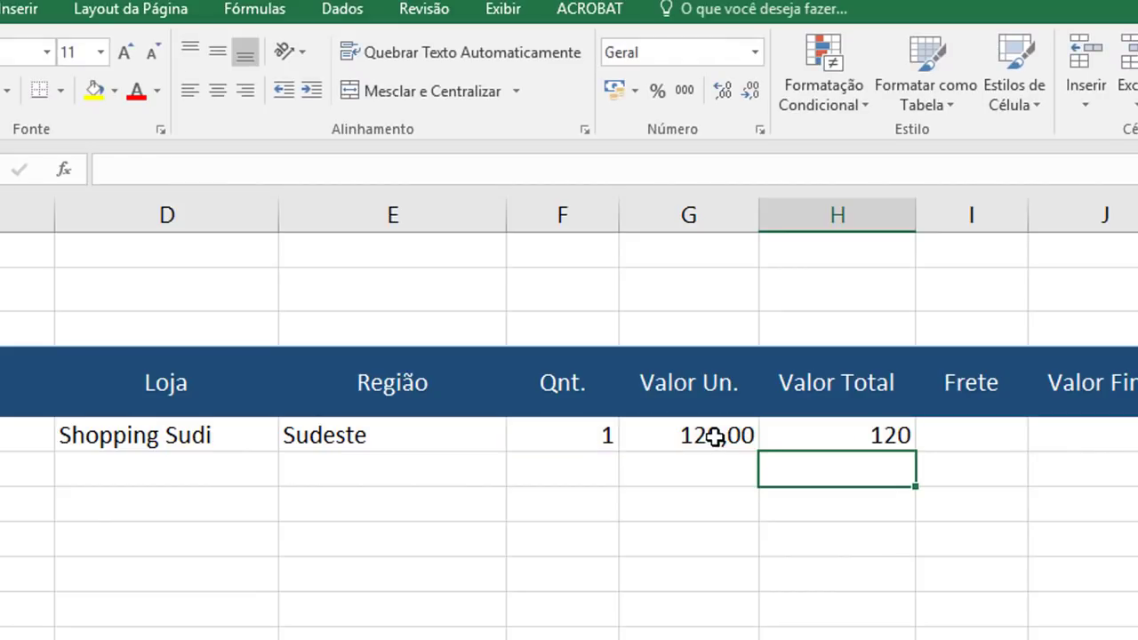
Show the H5 Valor Total with two decimal places as 120,00.
{"action": "left_click", "coordinate": [870, 433]}
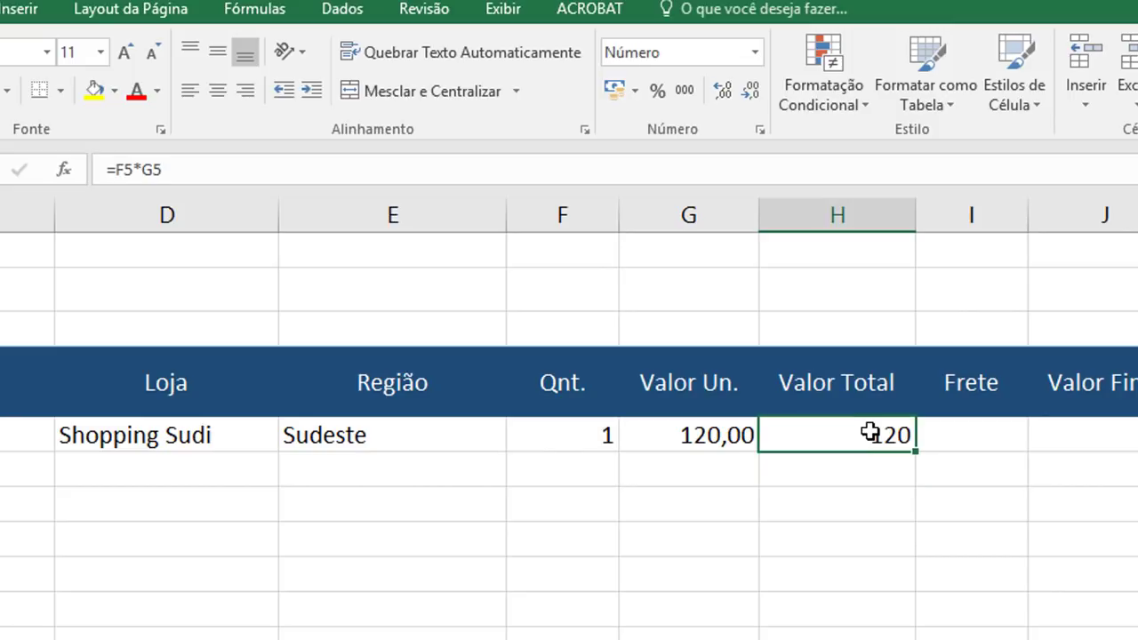
{"action": "left_click", "coordinate": [727, 93]}
{"action": "left_click", "coordinate": [728, 92]}
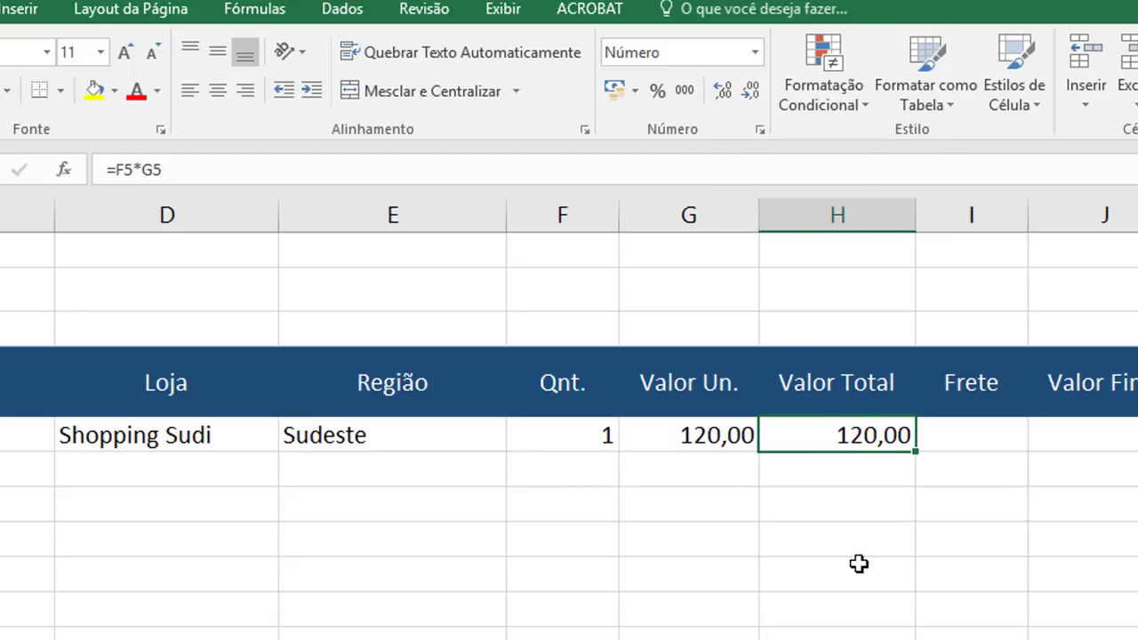
{"action": "left_click", "coordinate": [966, 435]}
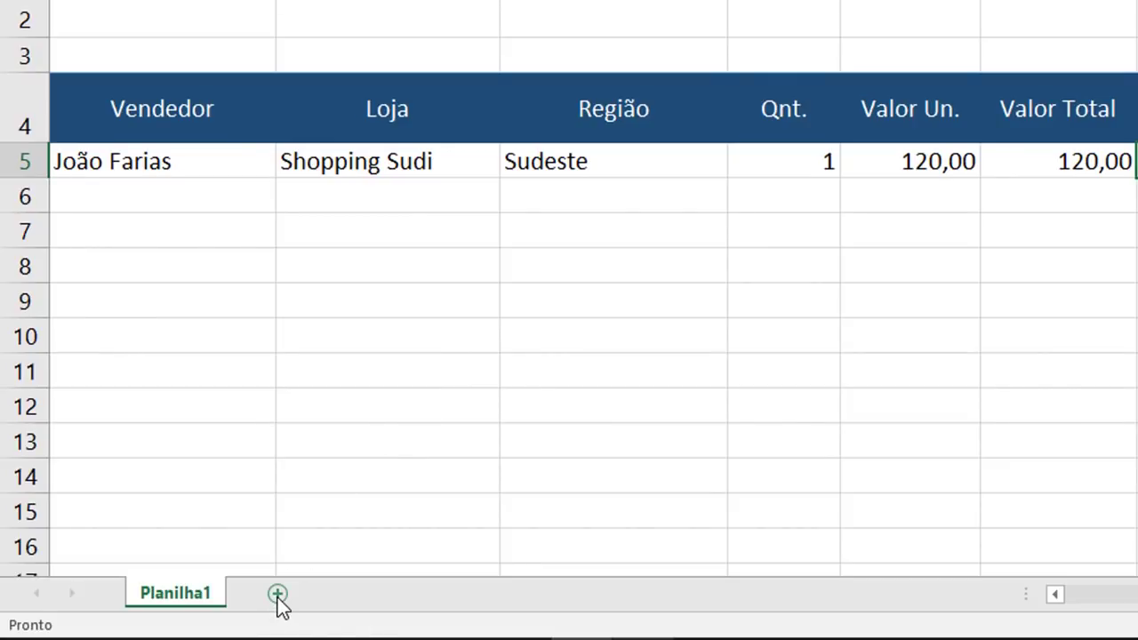
On a new sheet, enter a FRETE heading in A2 and the row 'até 500' costing 30.
{"action": "left_click", "coordinate": [277, 595]}
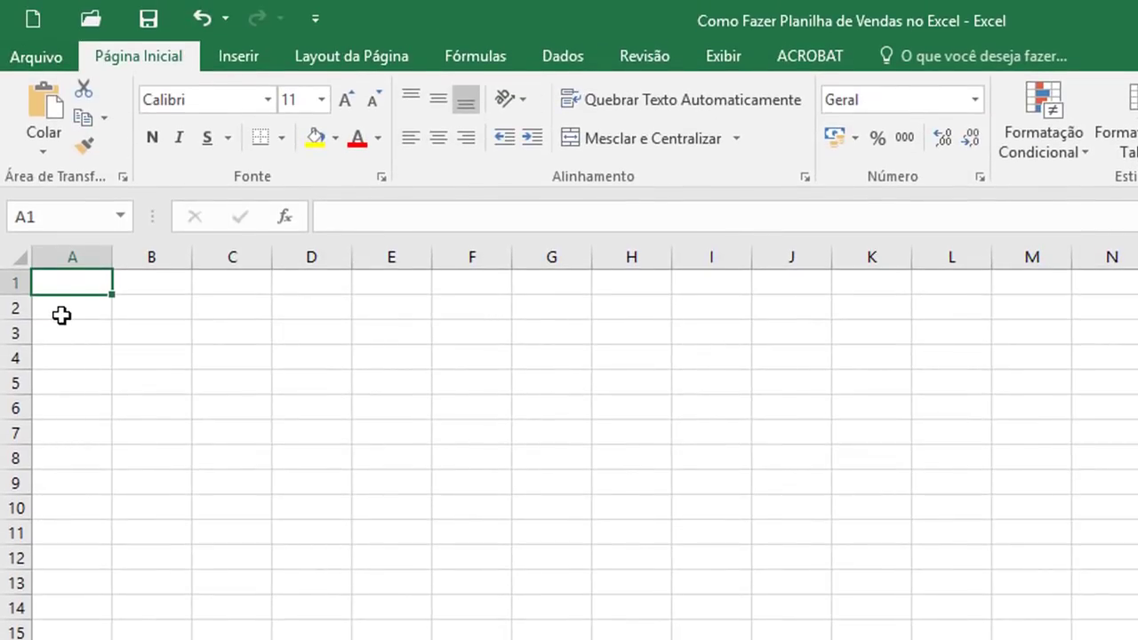
{"action": "left_click", "coordinate": [61, 312]}
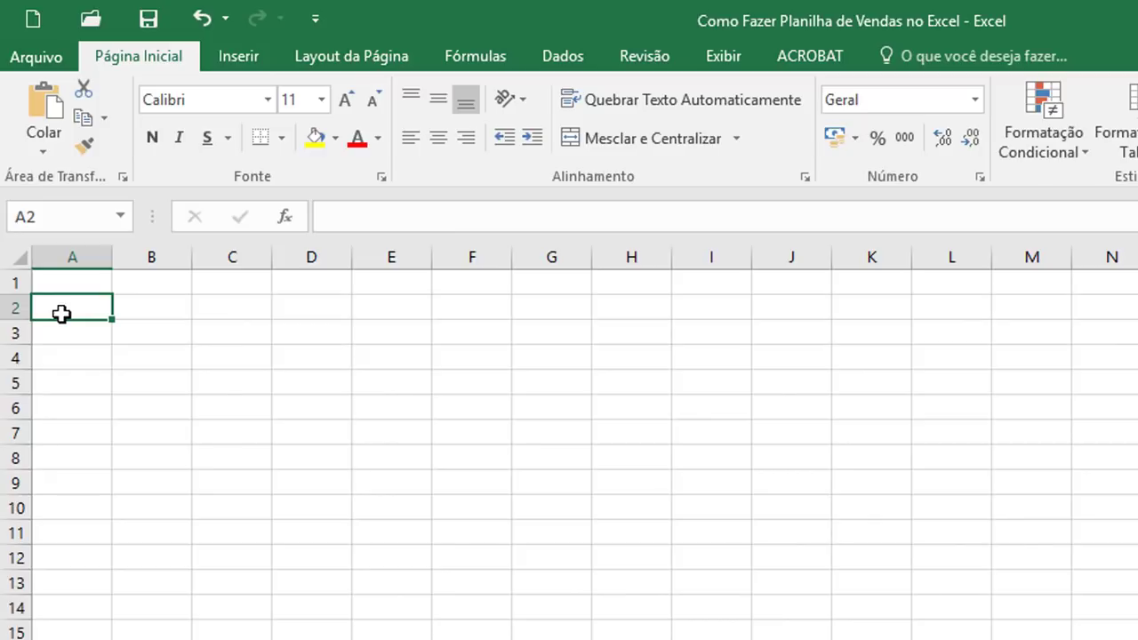
{"action": "type", "text": "FRETE"}
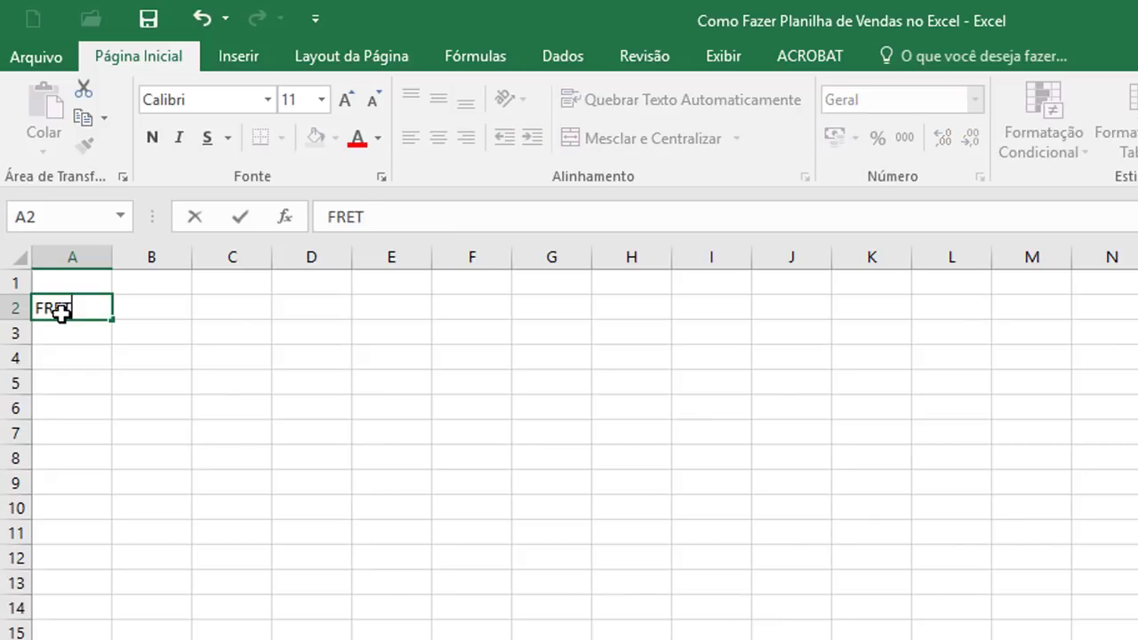
{"action": "key", "text": "Return"}
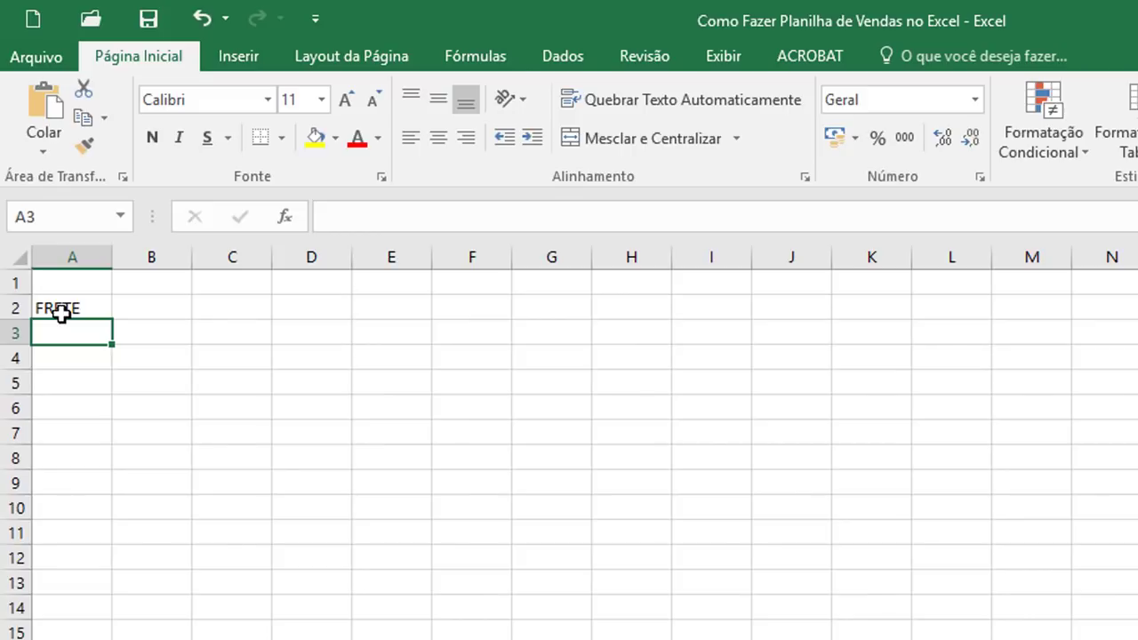
{"action": "type", "text": "até 50"}
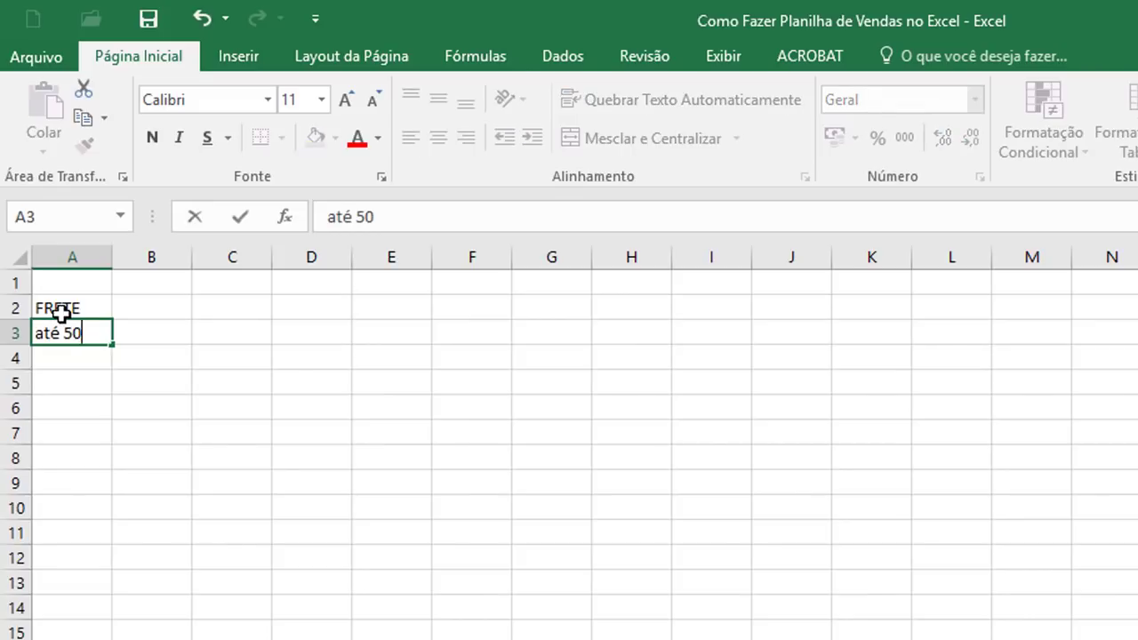
{"action": "type", "text": "0"}
{"action": "key", "text": "Tab"}
{"action": "type", "text": "30"}
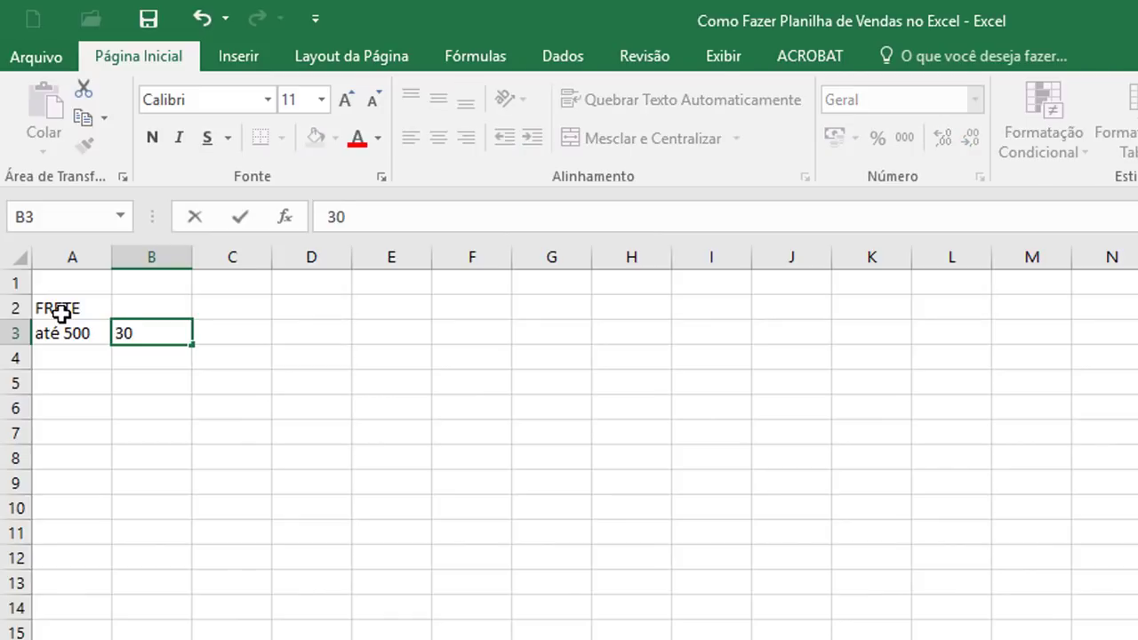
{"action": "key", "text": "Return"}
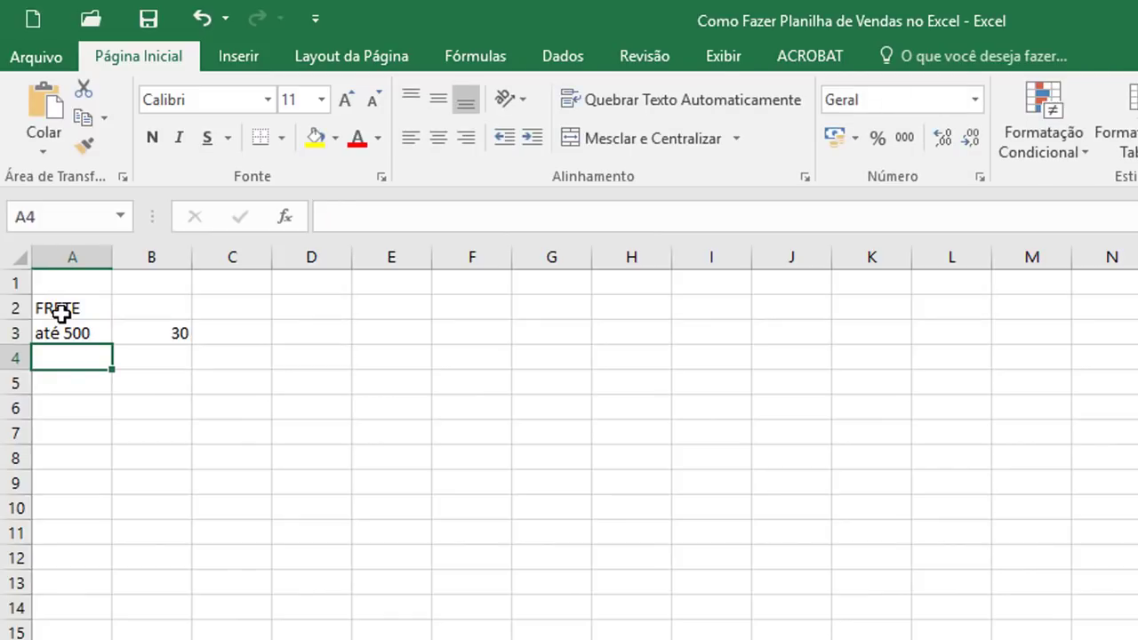
Add the freight rows '501 a 999' costing 100 and 'acima 1000' costing 0.
{"action": "type", "text": "501 a 99"}
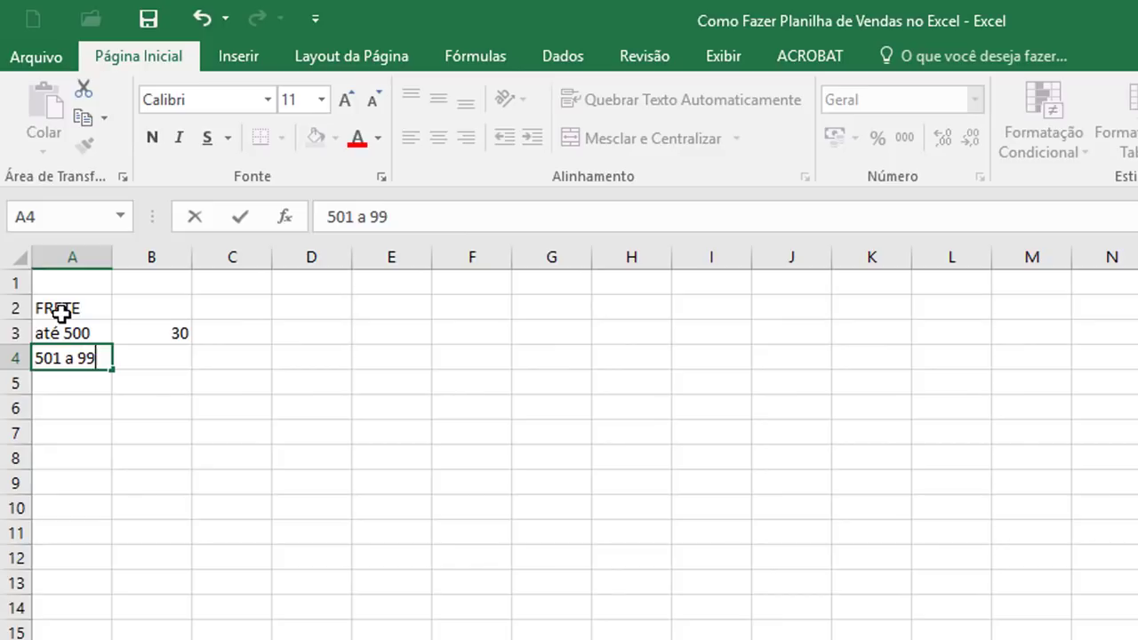
{"action": "type", "text": "9"}
{"action": "key", "text": "Tab"}
{"action": "type", "text": "100"}
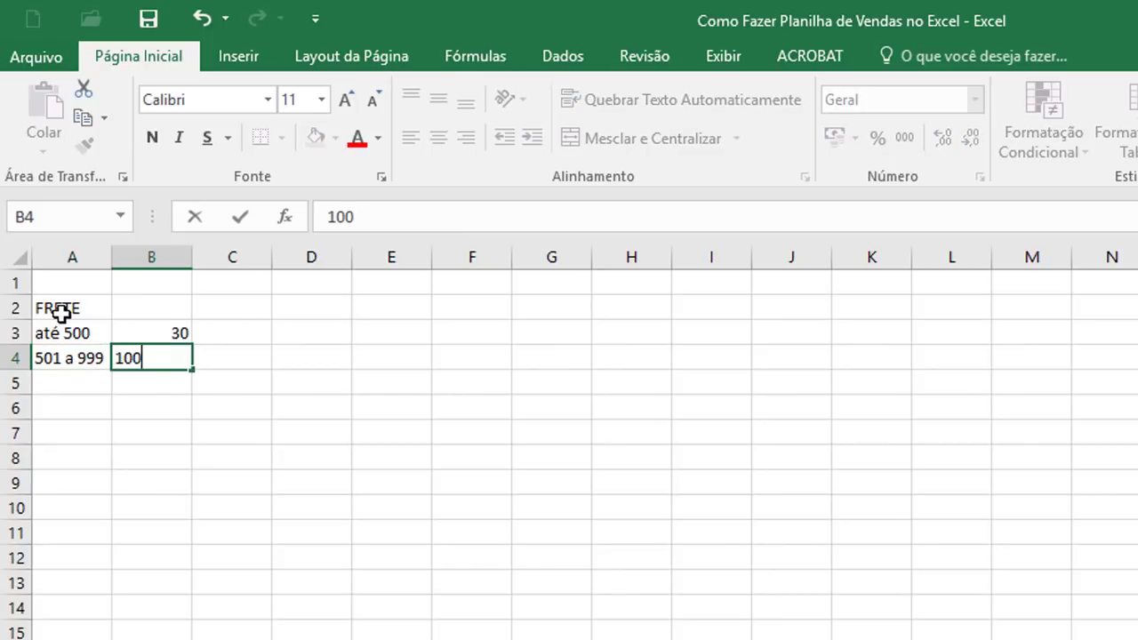
{"action": "key", "text": "Return"}
{"action": "type", "text": "acima "}
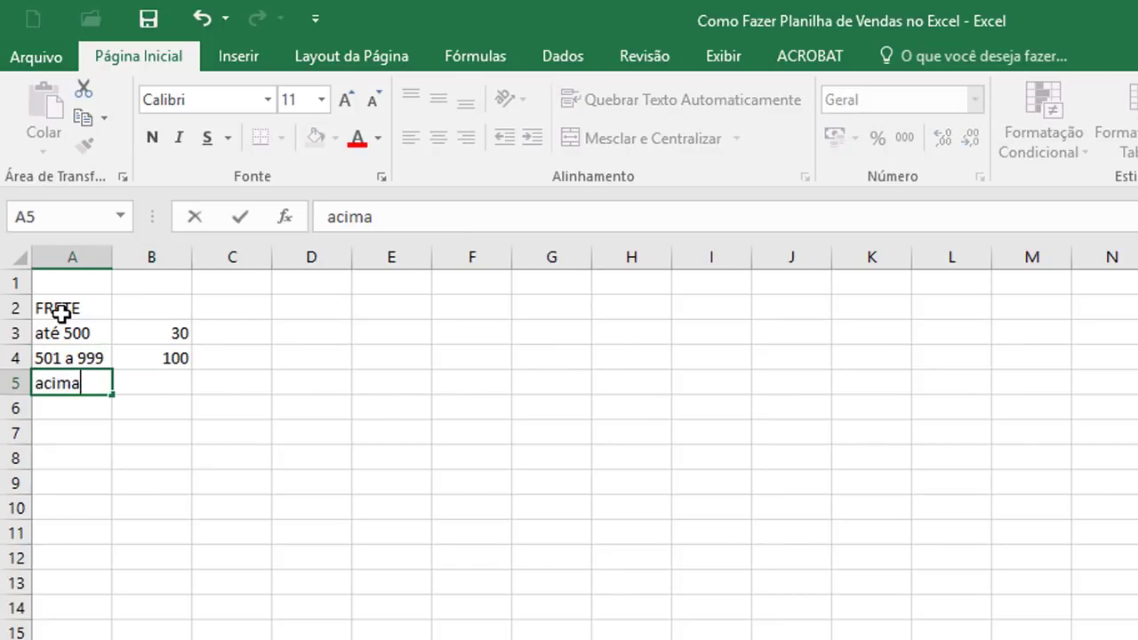
{"action": "type", "text": "1000"}
{"action": "key", "text": "Tab"}
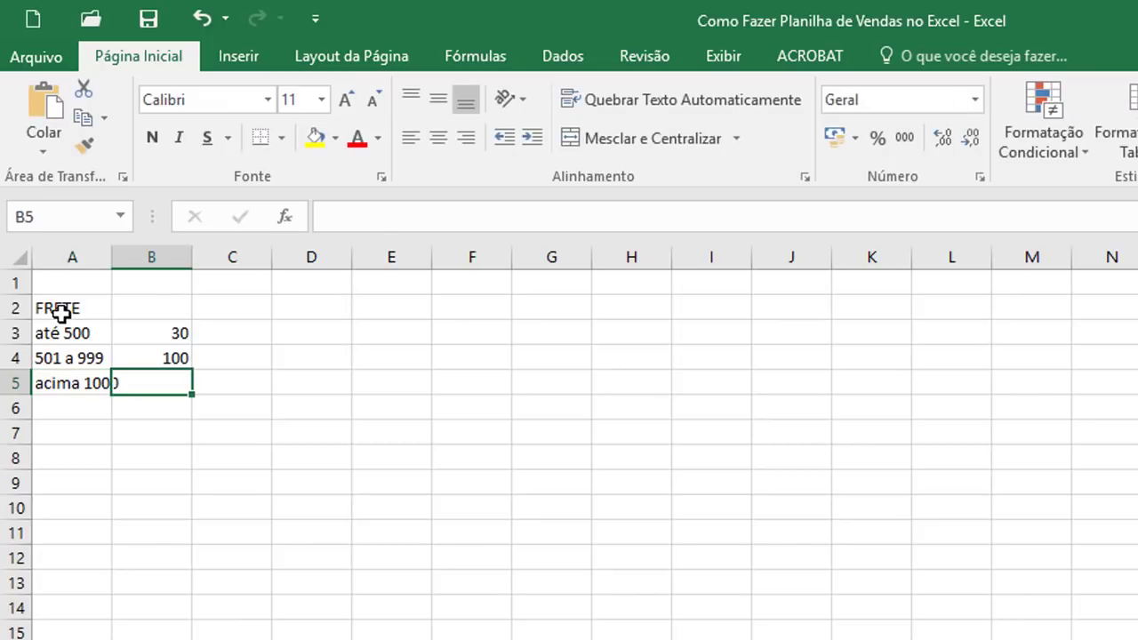
{"action": "type", "text": "0"}
{"action": "key", "text": "Return"}
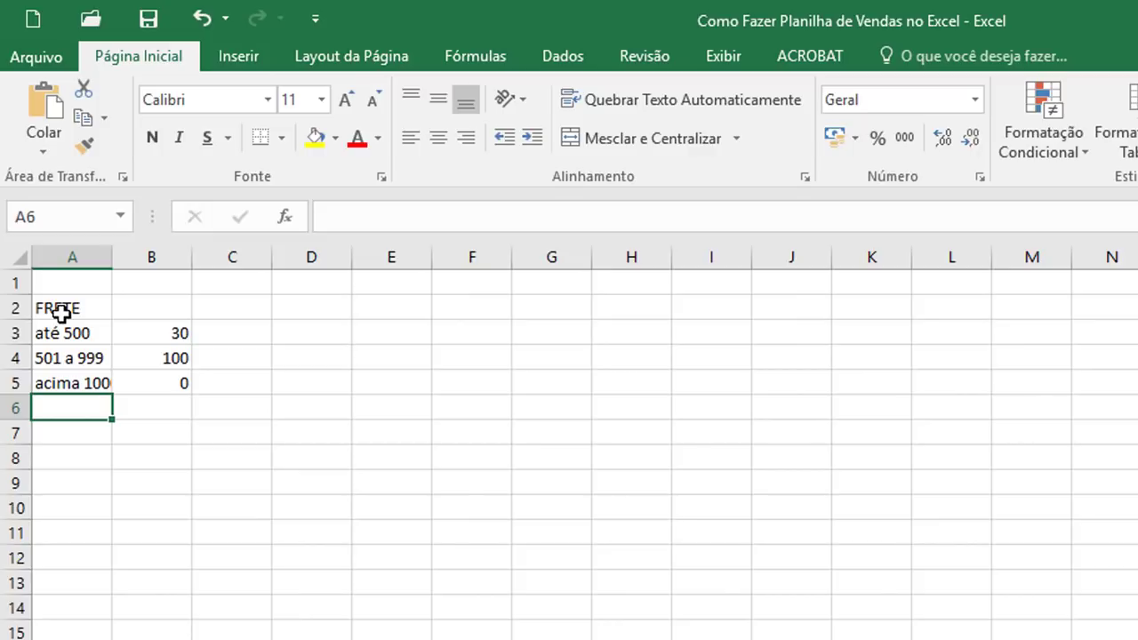
Give freight prices B3:B5 two decimals and merge and centre FRETE across A2:B2.
{"action": "left_click_drag", "start_coordinate": [151, 333], "coordinate": [151, 382]}
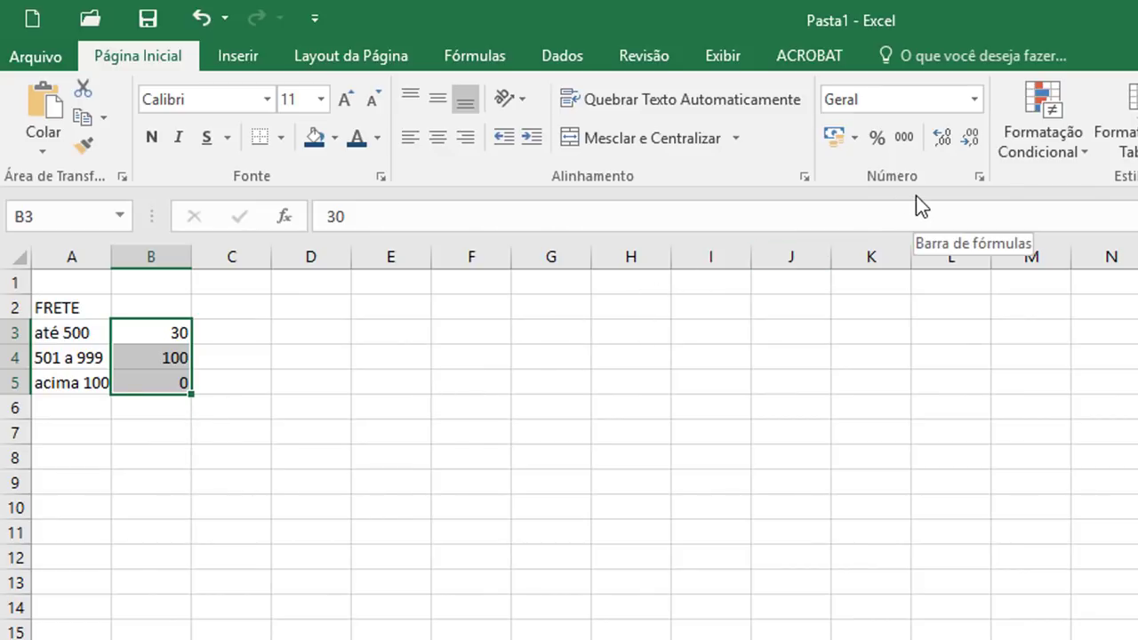
{"action": "left_click", "coordinate": [940, 142]}
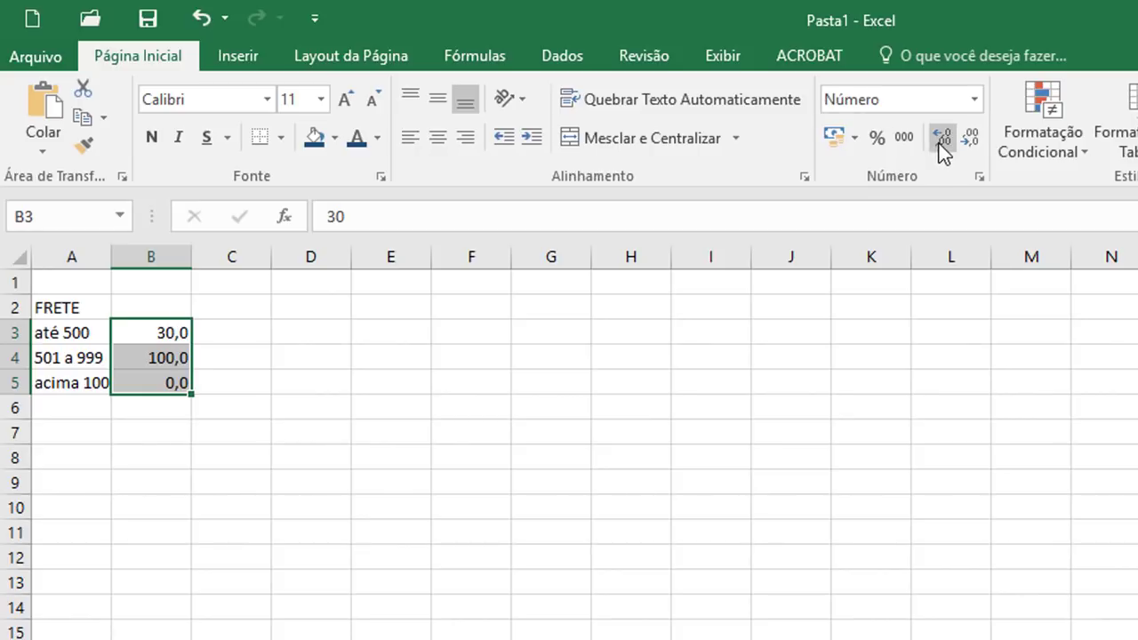
{"action": "left_click", "coordinate": [940, 142]}
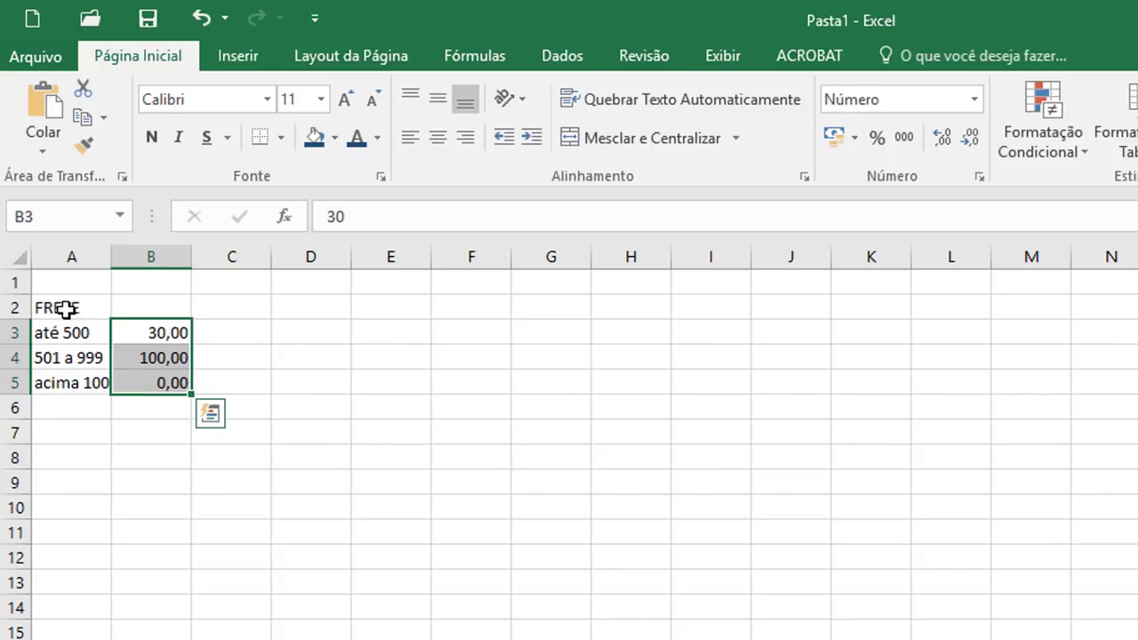
{"action": "left_click_drag", "start_coordinate": [67, 309], "coordinate": [124, 307]}
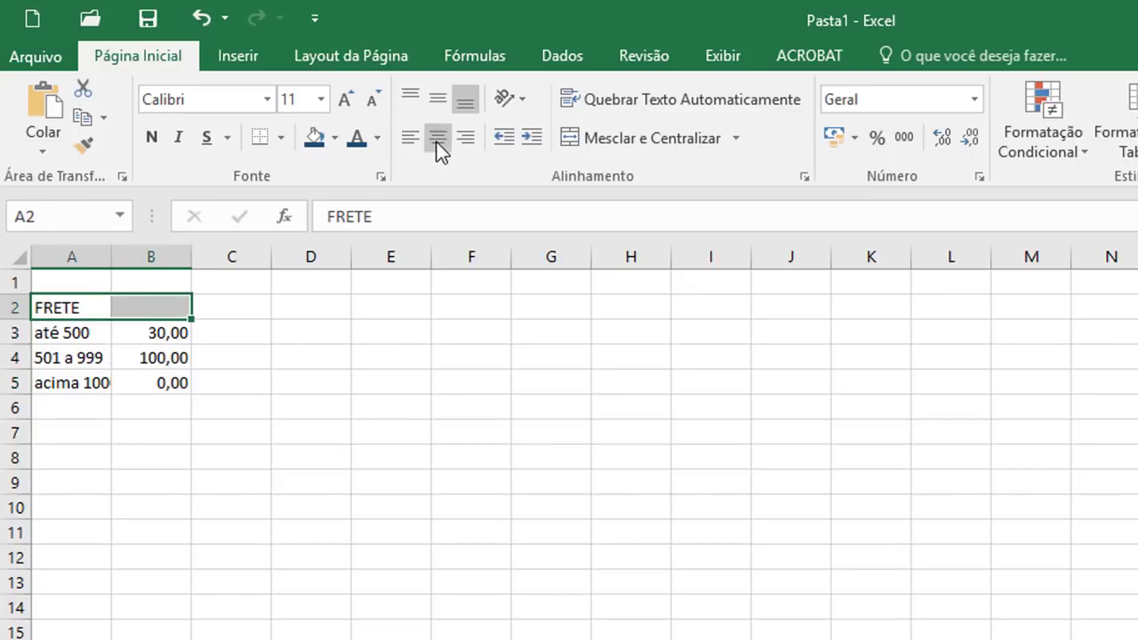
{"action": "left_click", "coordinate": [604, 140]}
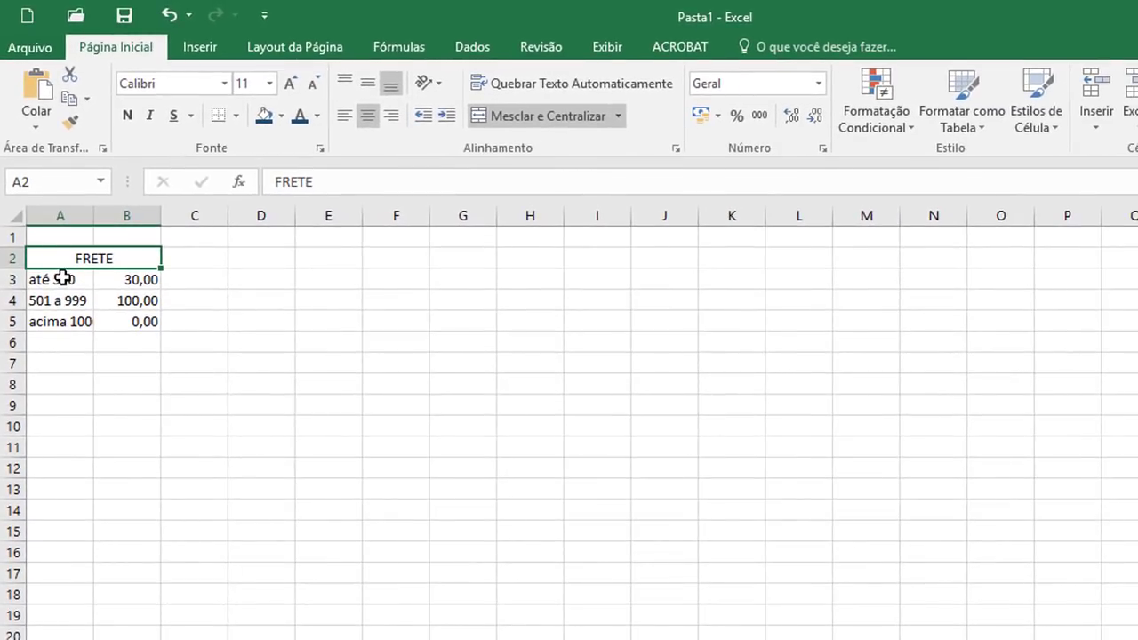
Style range labels Ênfase1 and right-aligned, and freight prices 40% - Ênfase1.
{"action": "left_click_drag", "start_coordinate": [66, 280], "coordinate": [73, 317]}
{"action": "left_click", "coordinate": [1040, 120]}
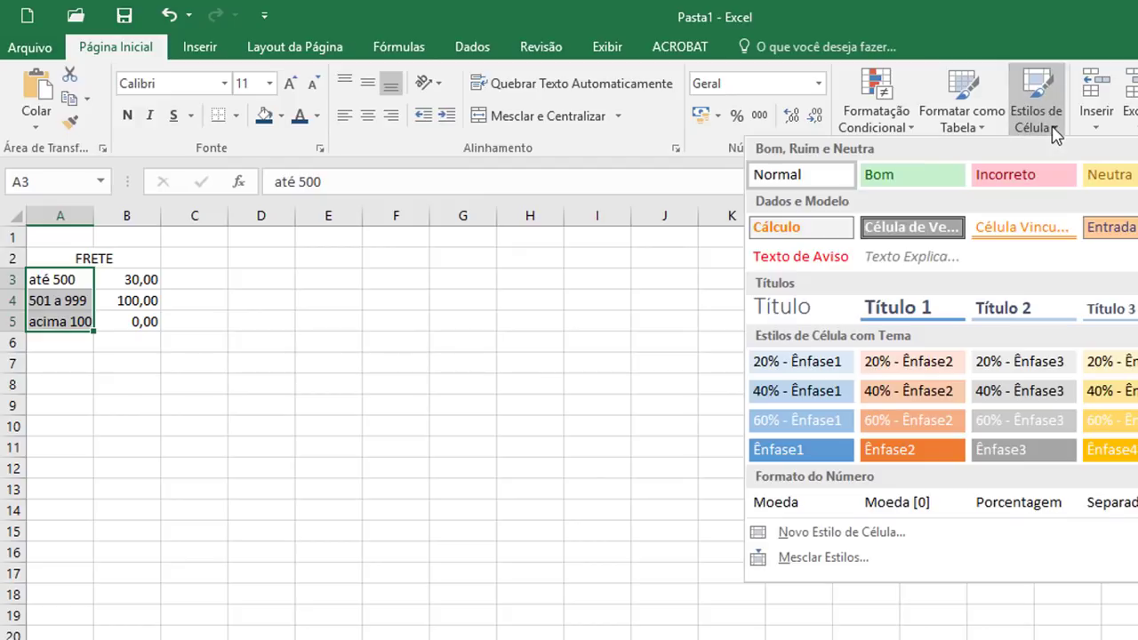
{"action": "left_click", "coordinate": [804, 449]}
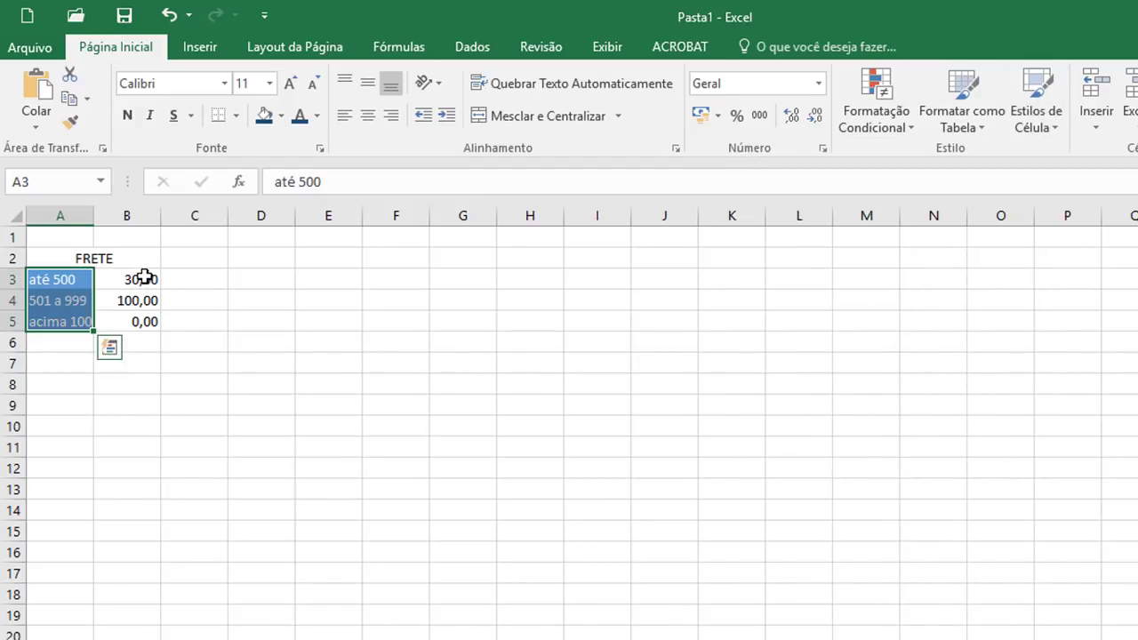
{"action": "left_click_drag", "start_coordinate": [144, 279], "coordinate": [141, 322]}
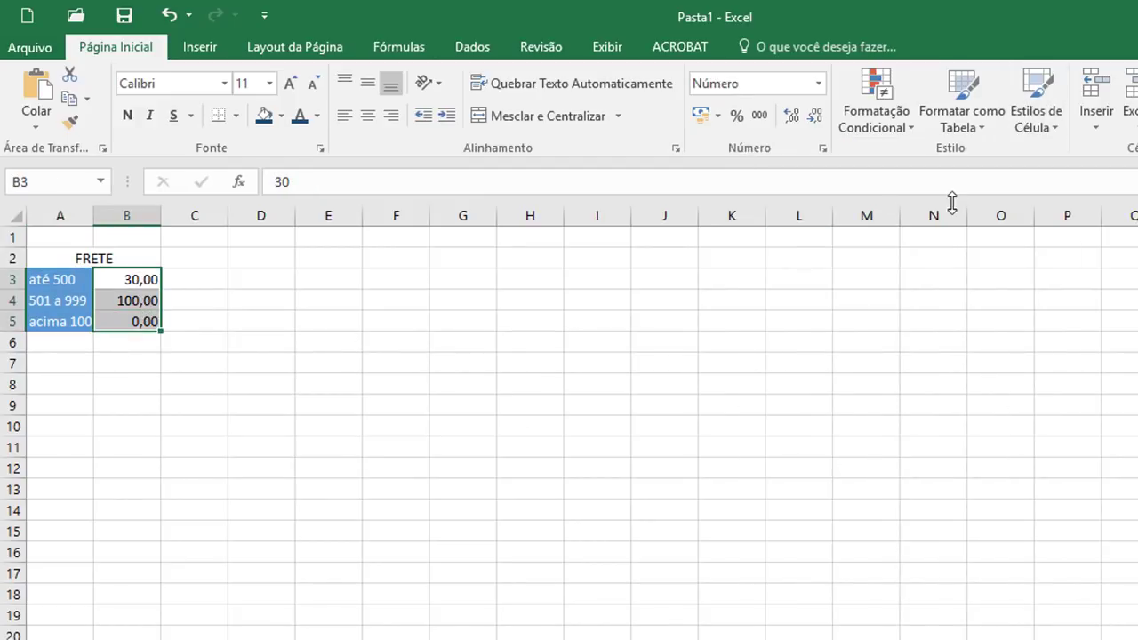
{"action": "left_click", "coordinate": [1056, 127]}
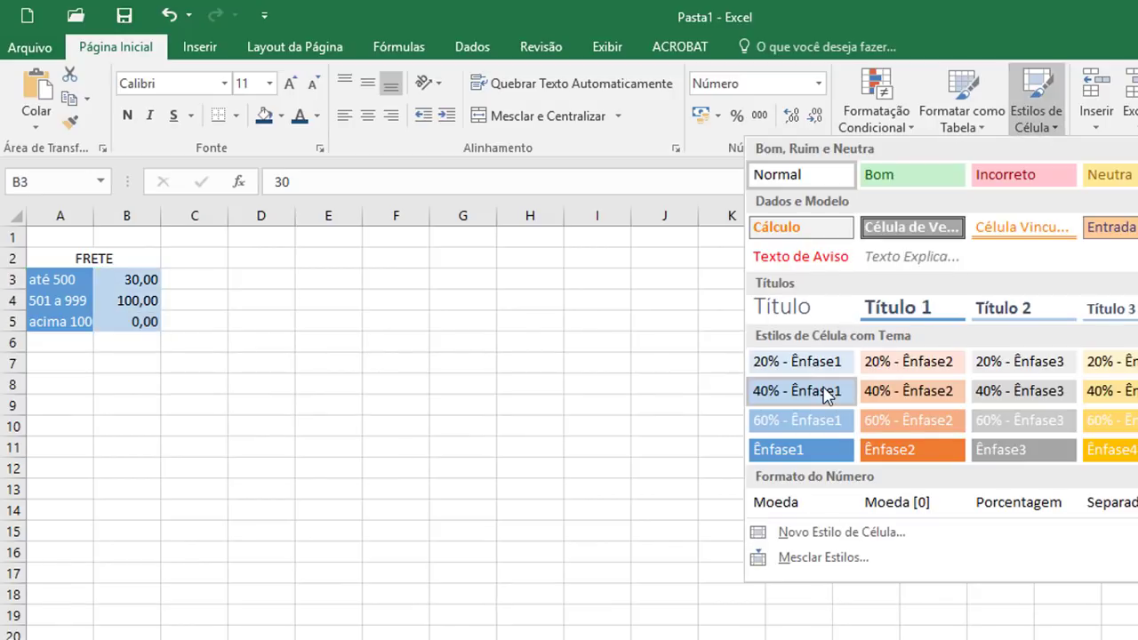
{"action": "left_click", "coordinate": [823, 394]}
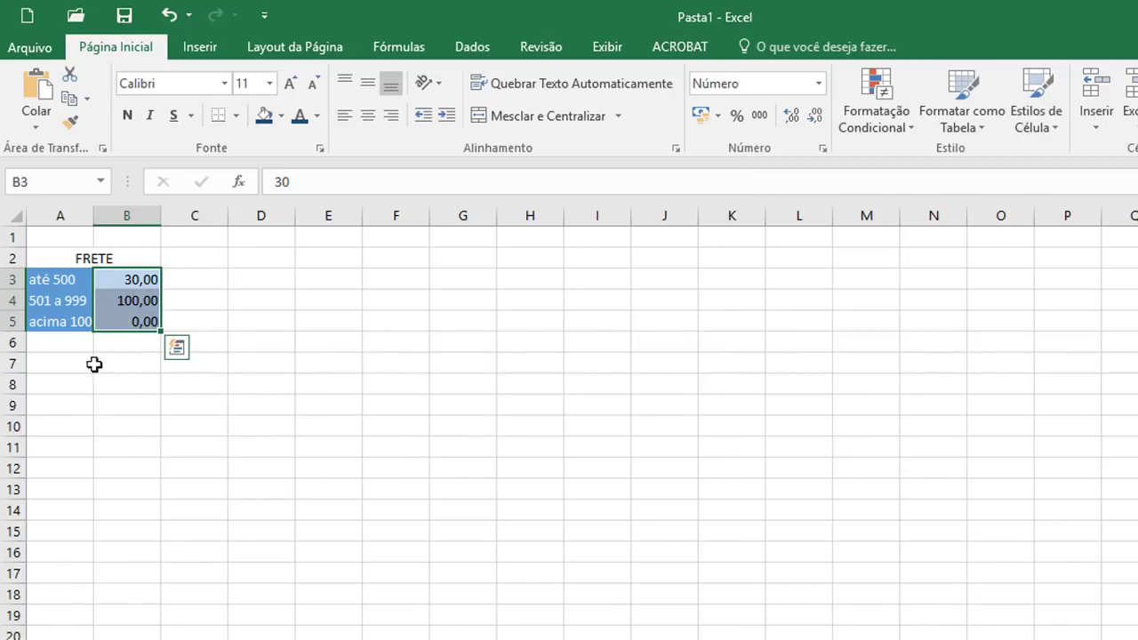
{"action": "left_click_drag", "start_coordinate": [67, 280], "coordinate": [68, 322]}
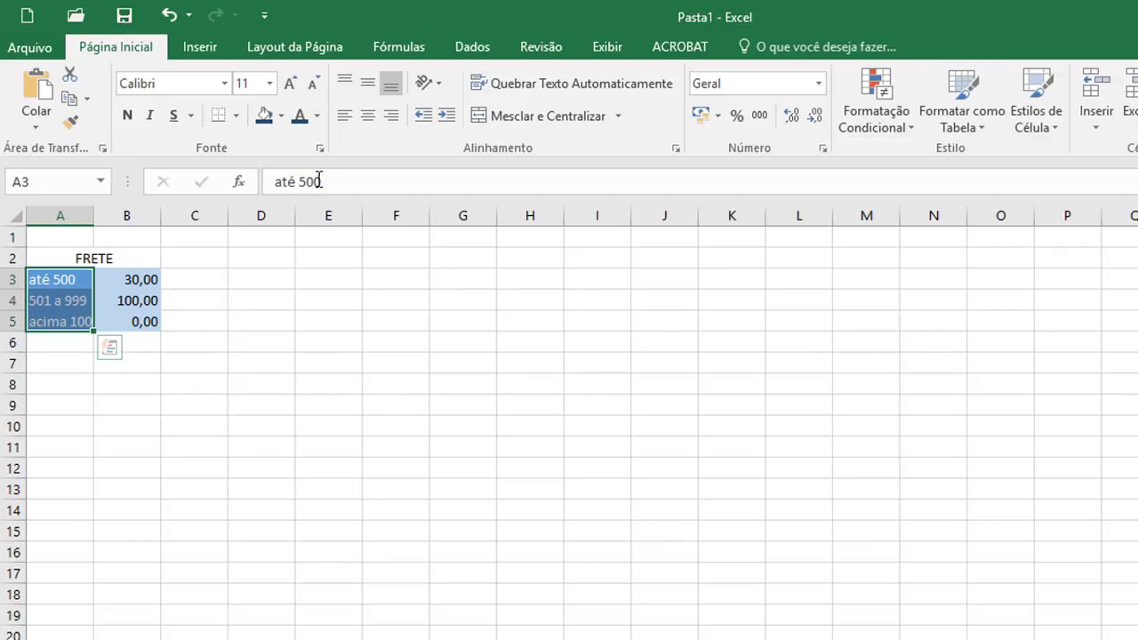
{"action": "left_click", "coordinate": [391, 115]}
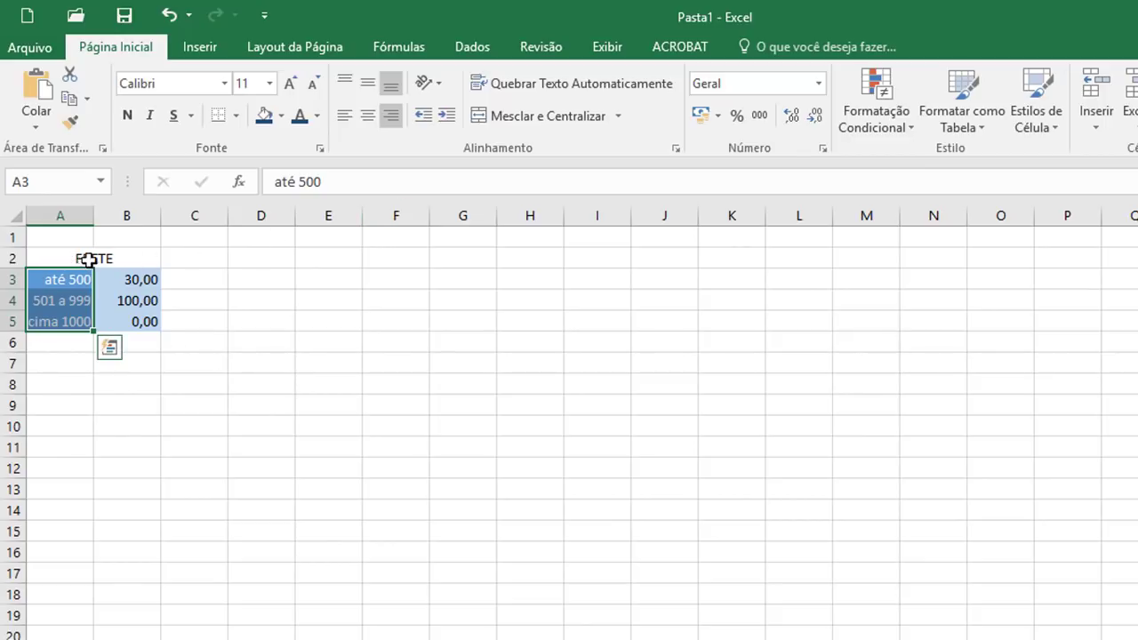
Give the FRETE heading a dark blue fill with white text.
{"action": "left_click", "coordinate": [95, 258]}
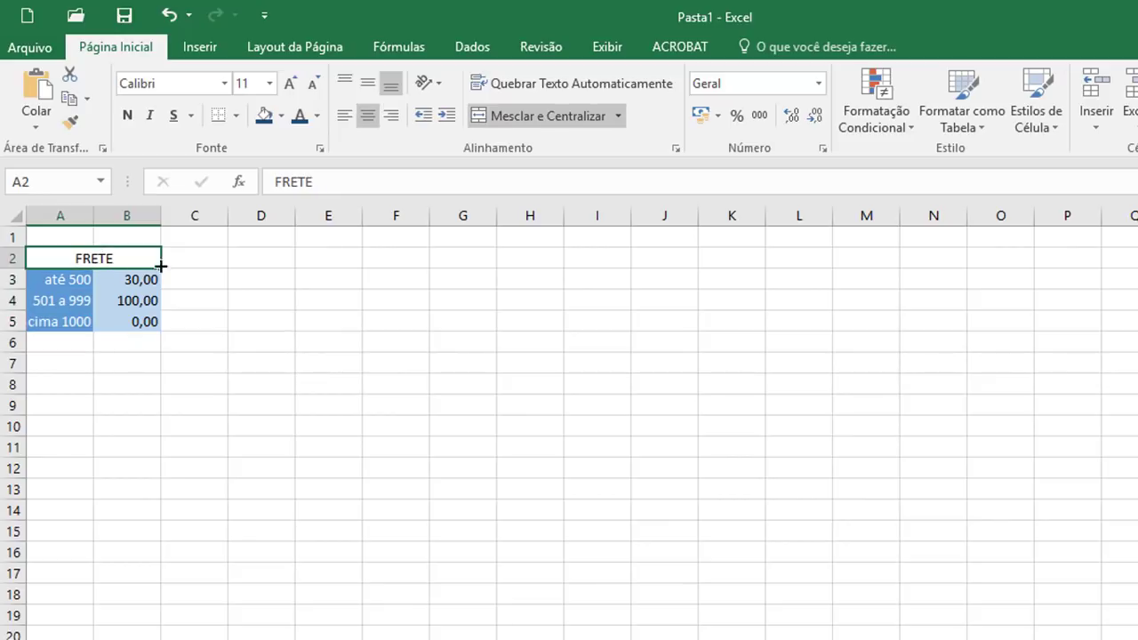
{"action": "left_click", "coordinate": [265, 118]}
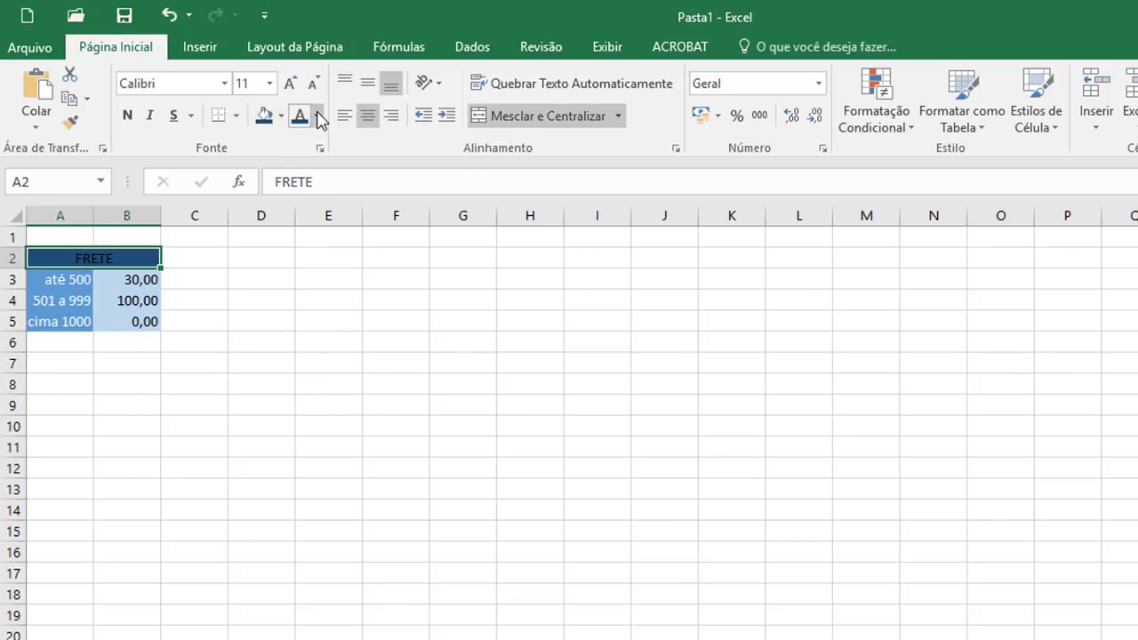
{"action": "left_click", "coordinate": [316, 117]}
{"action": "left_click", "coordinate": [300, 188]}
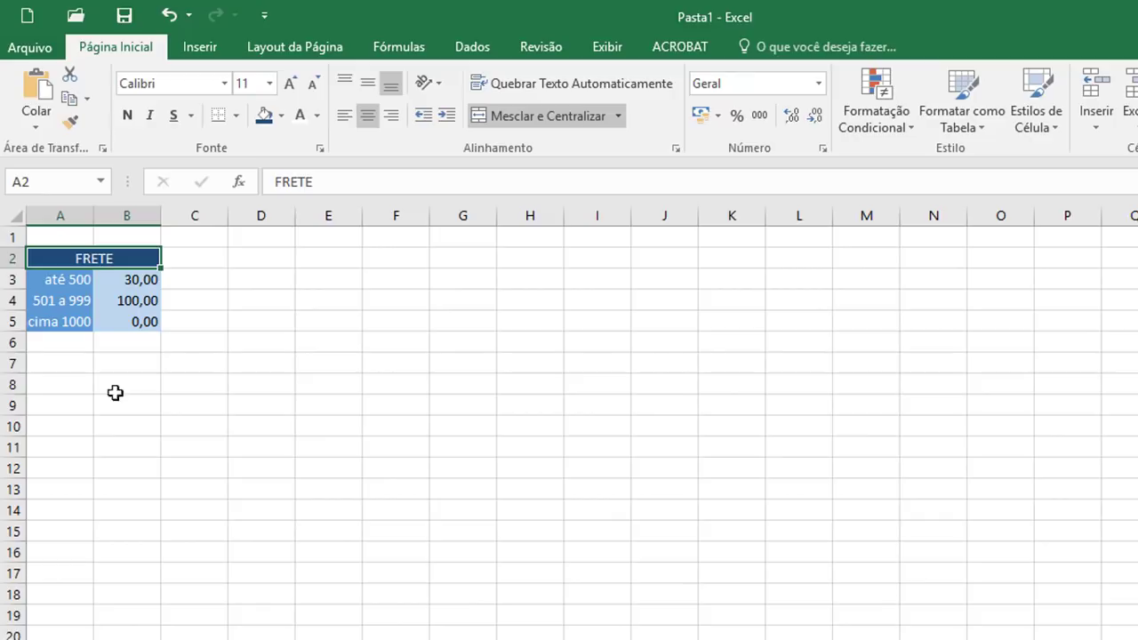
{"action": "left_click", "coordinate": [87, 305]}
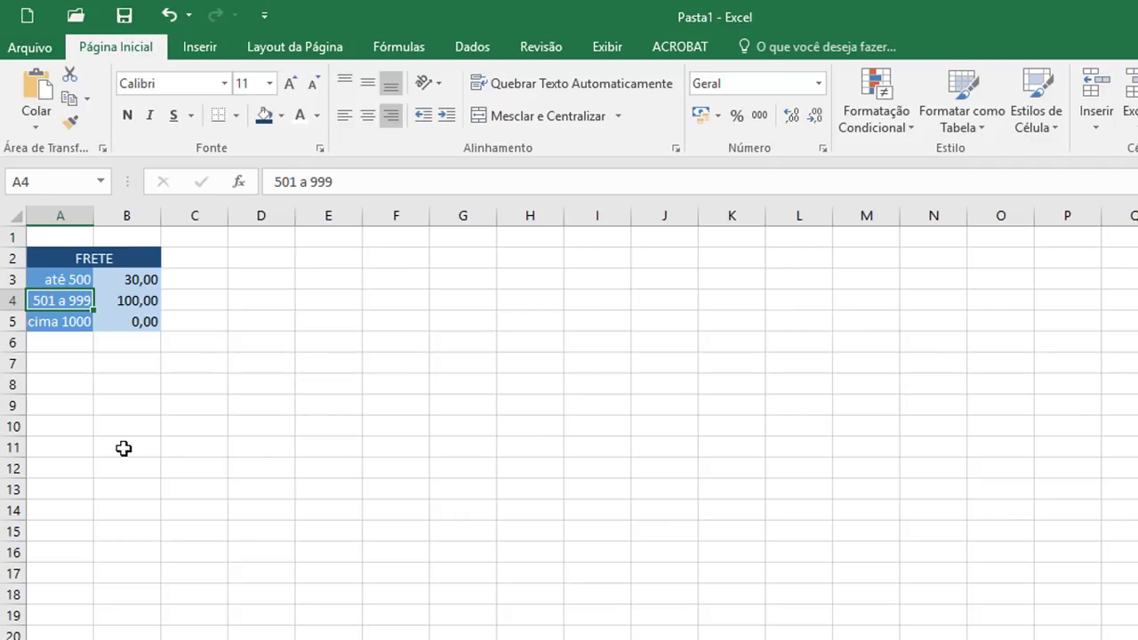
{"action": "left_click", "coordinate": [119, 353]}
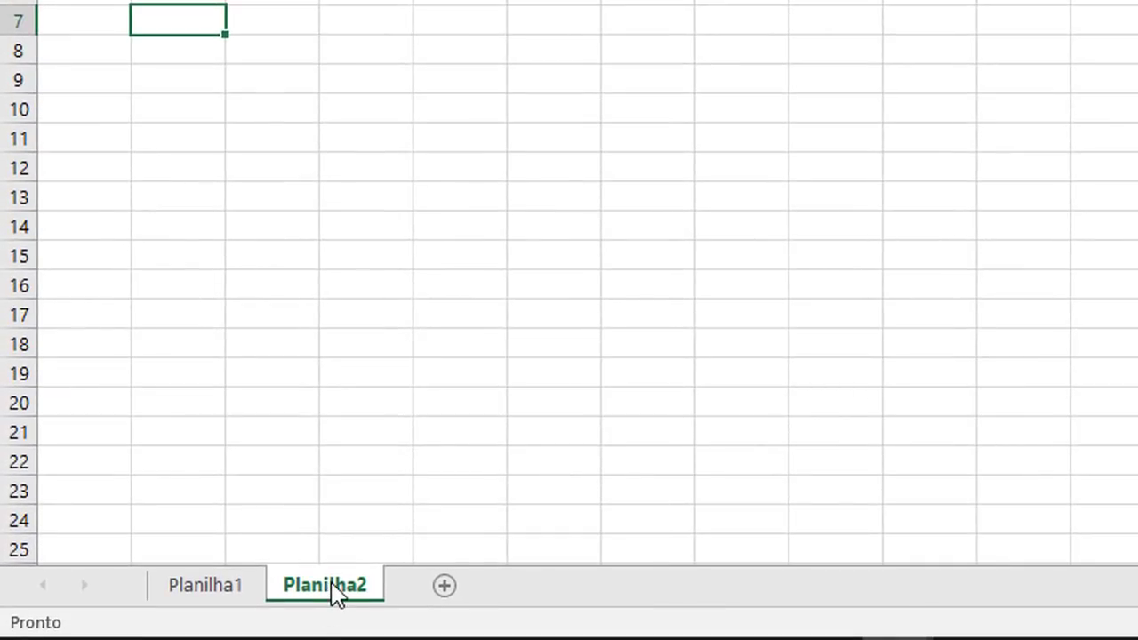
Rename Planilha2 to Dados, widen column A, and return to the Planilha1 sheet.
{"action": "double_click", "coordinate": [330, 589]}
{"action": "type", "text": "Dados"}
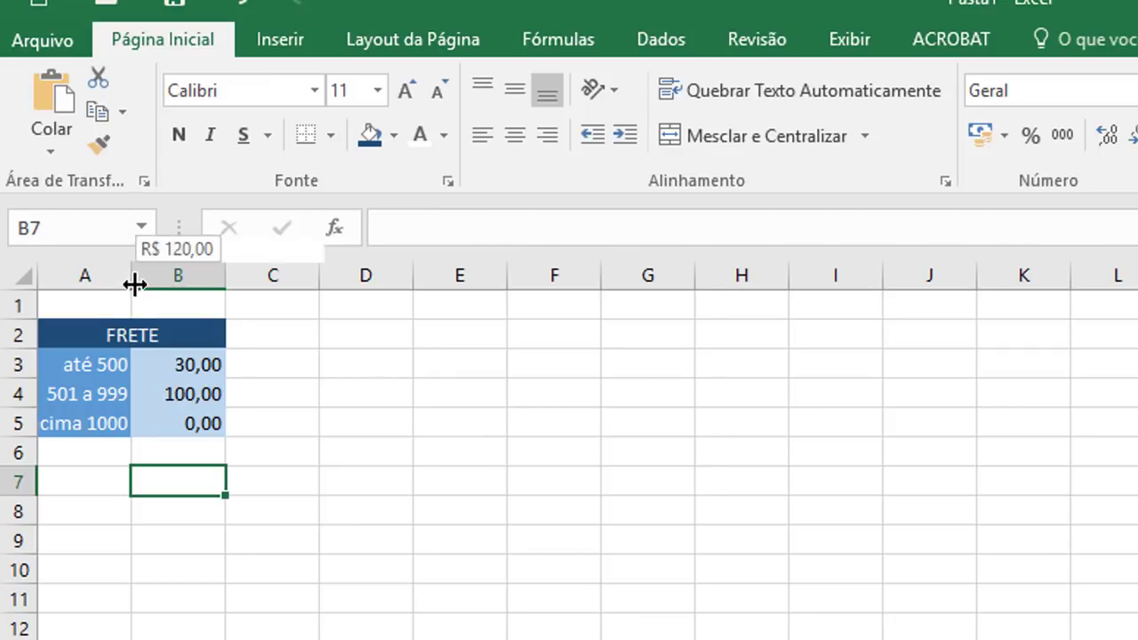
{"action": "left_click_drag", "start_coordinate": [134, 282], "coordinate": [167, 283]}
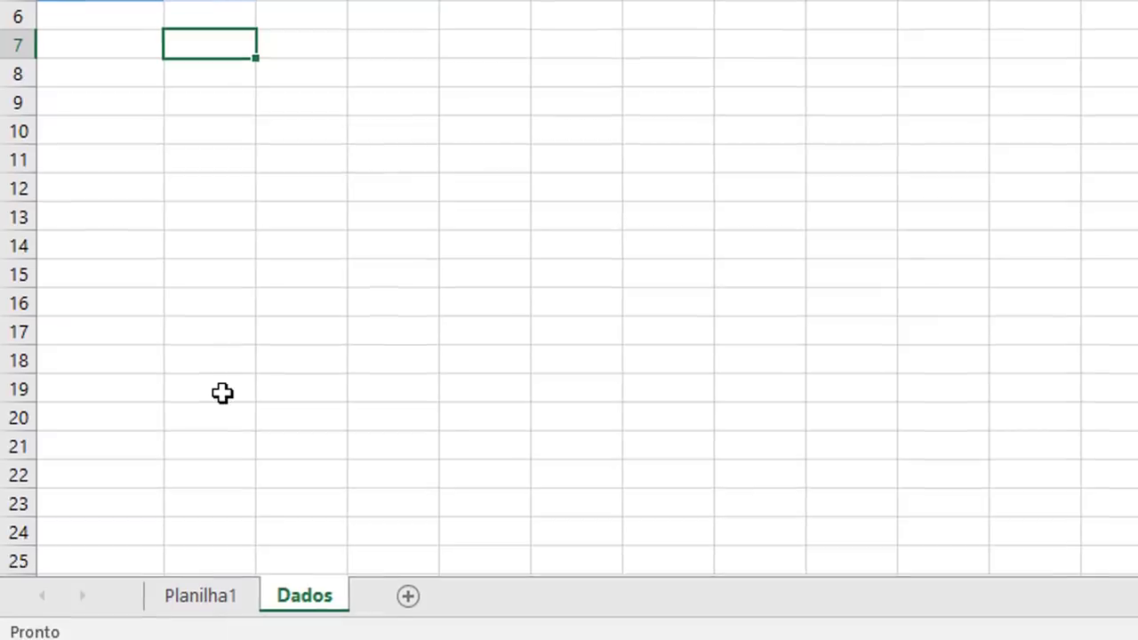
{"action": "left_click", "coordinate": [219, 594]}
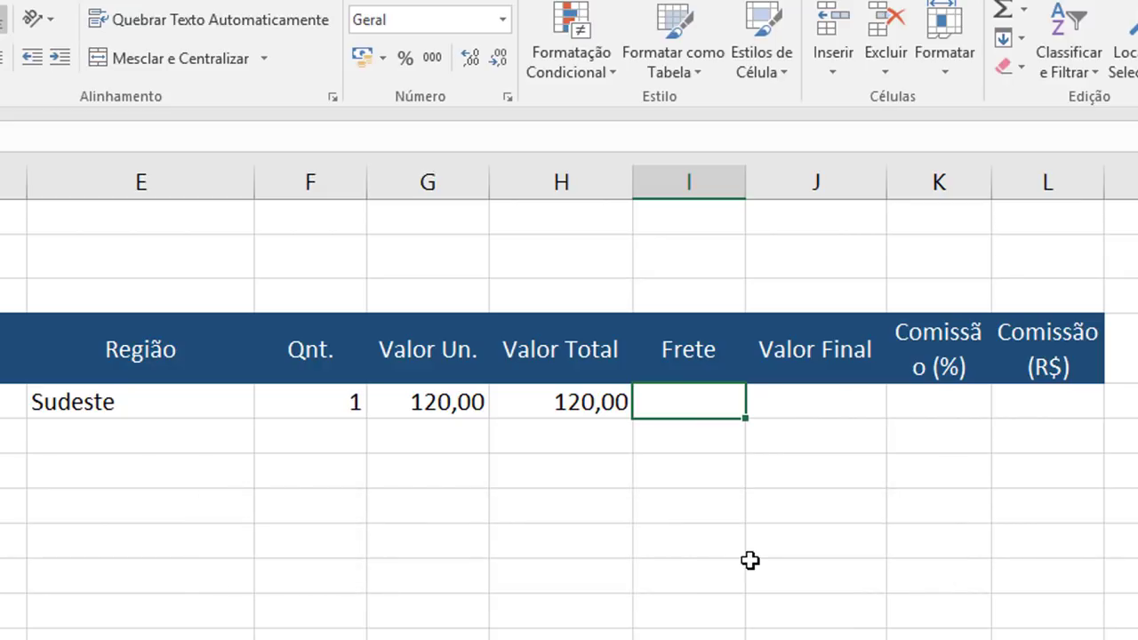
Begin the Frete formula in I5 as =SE(H5>=1000;.
{"action": "type", "text": "="}
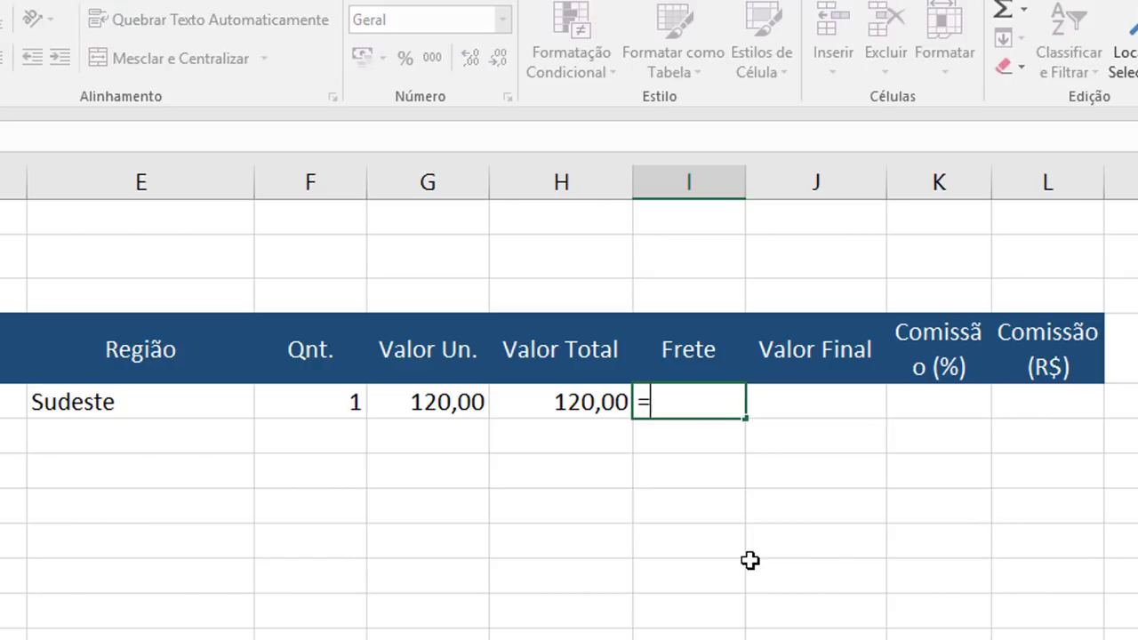
{"action": "type", "text": "se"}
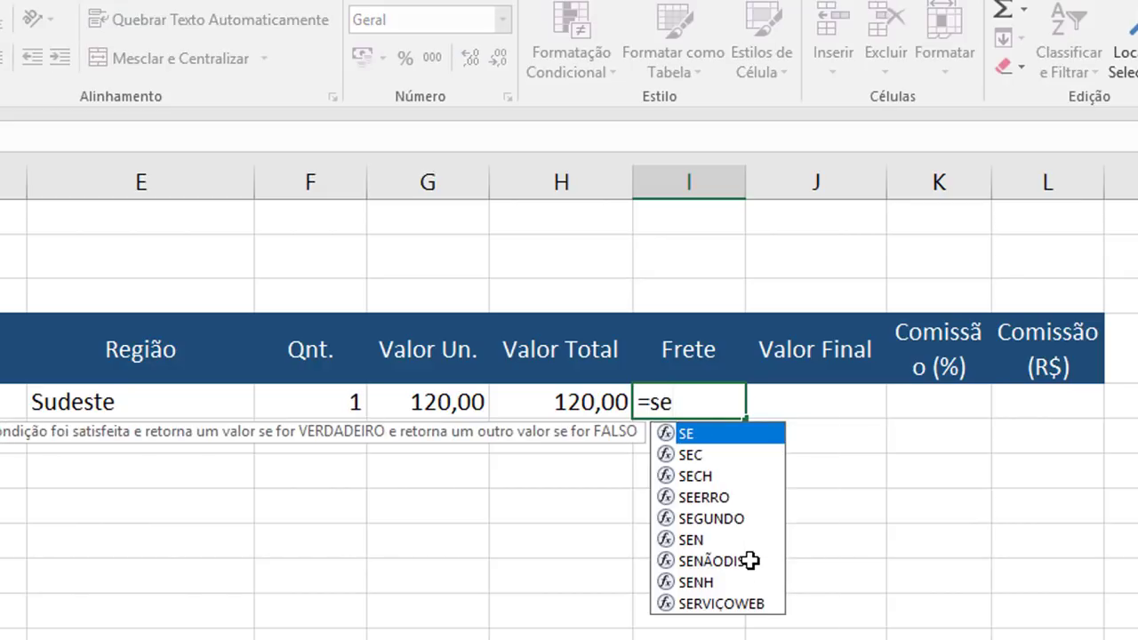
{"action": "key", "text": "Tab"}
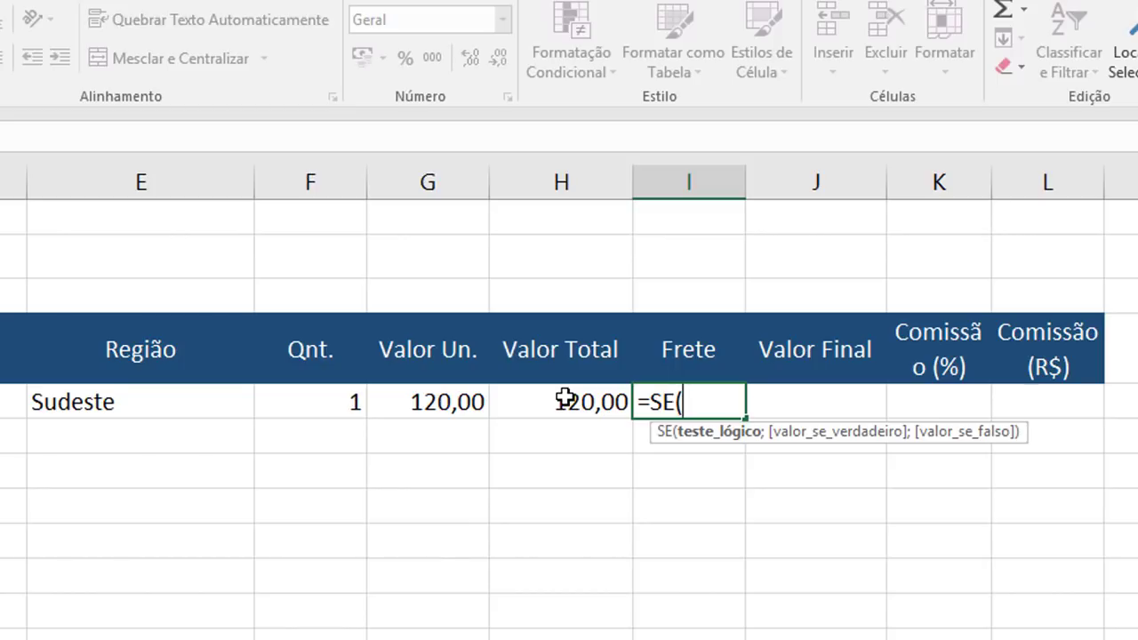
{"action": "left_click", "coordinate": [565, 401]}
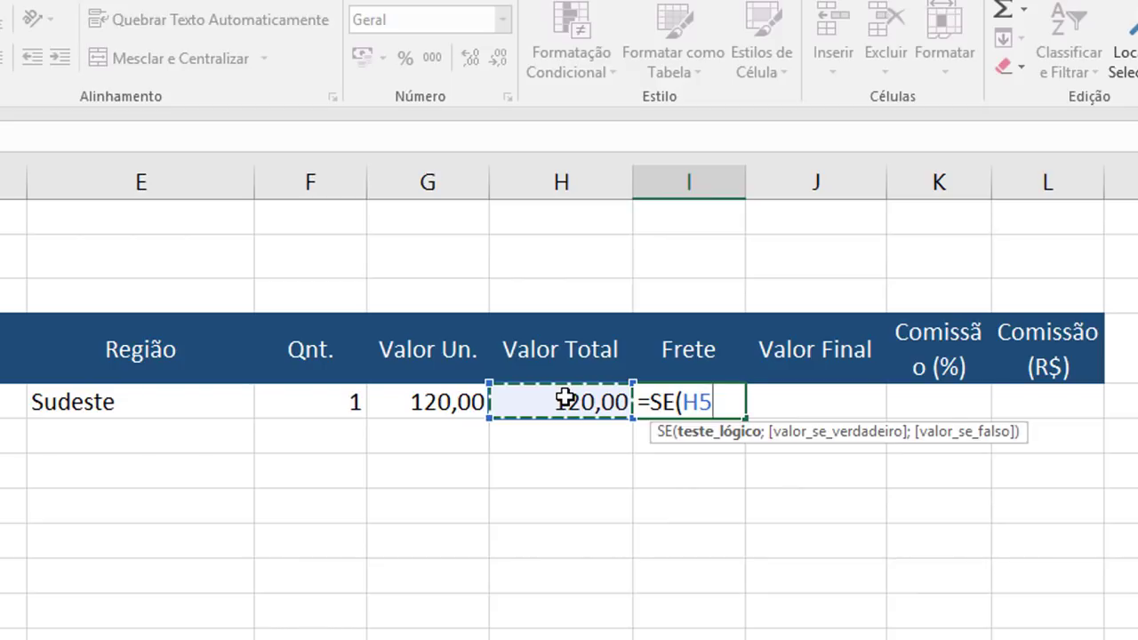
{"action": "type", "text": ">="}
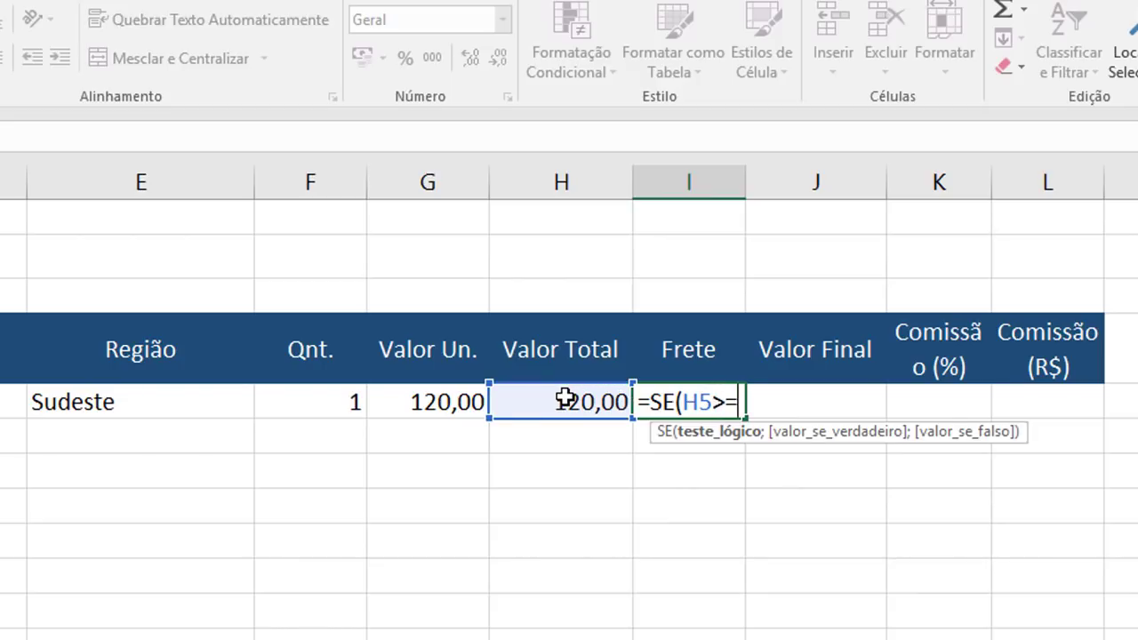
{"action": "type", "text": "1000"}
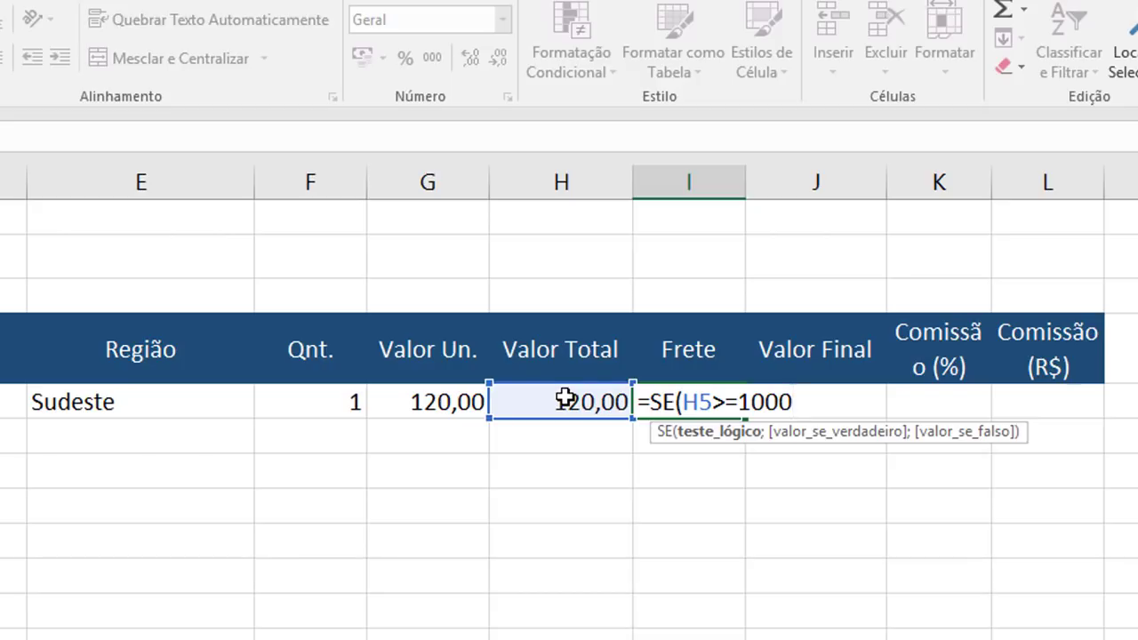
{"action": "type", "text": ";"}
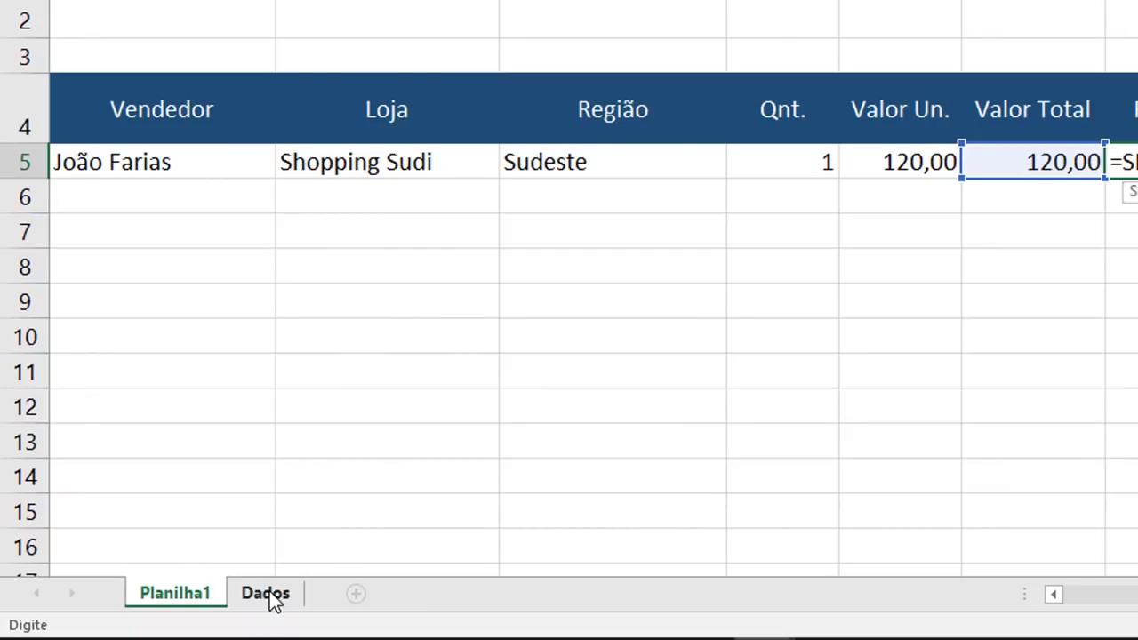
Use Dados!B5 as the over-1000 freight result and start a nested SE(.
{"action": "left_click", "coordinate": [267, 594]}
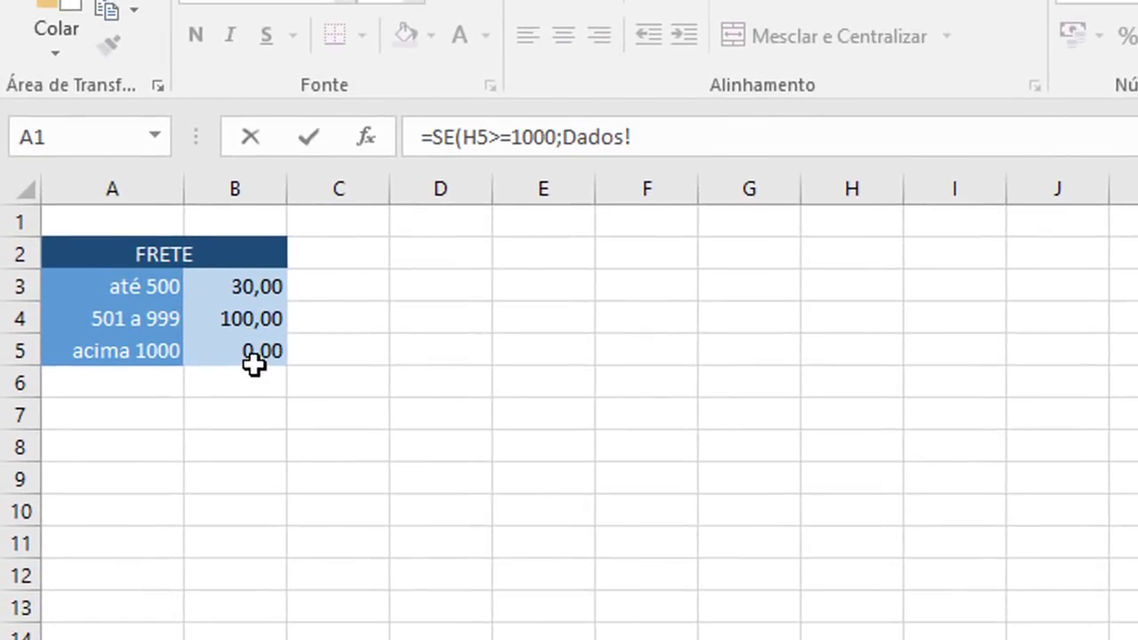
{"action": "left_click", "coordinate": [254, 351]}
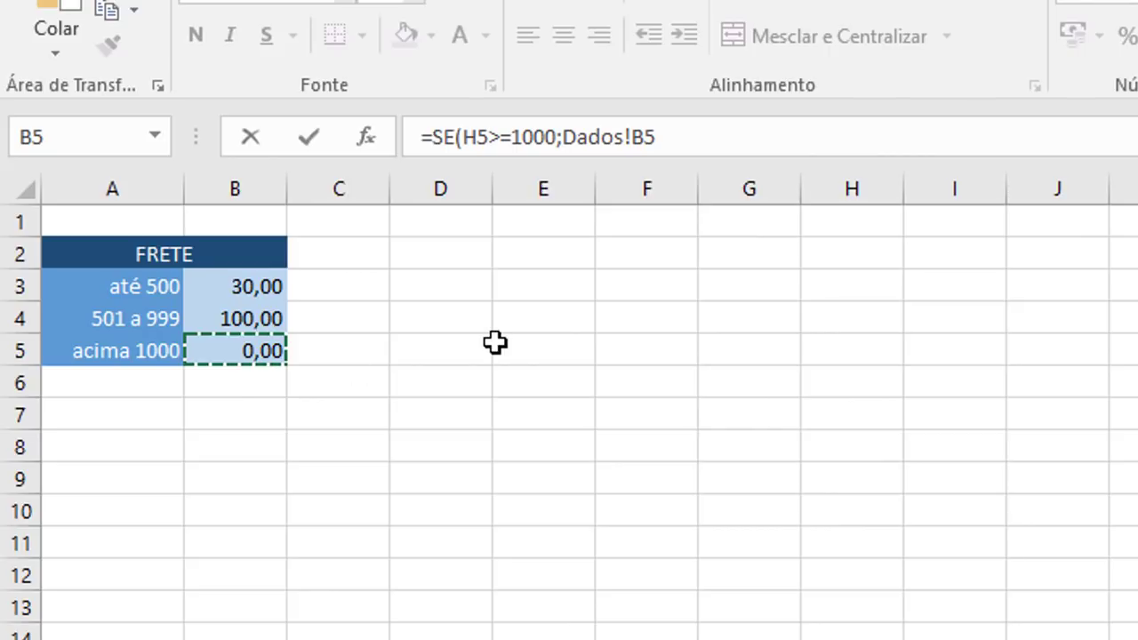
{"action": "type", "text": ";"}
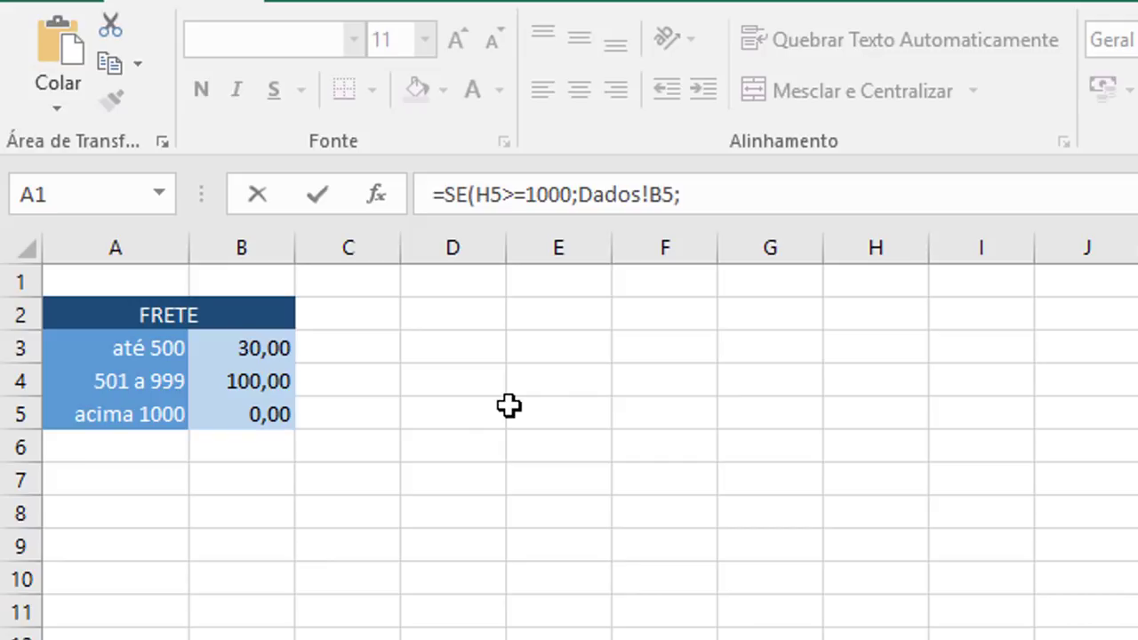
{"action": "type", "text": "se"}
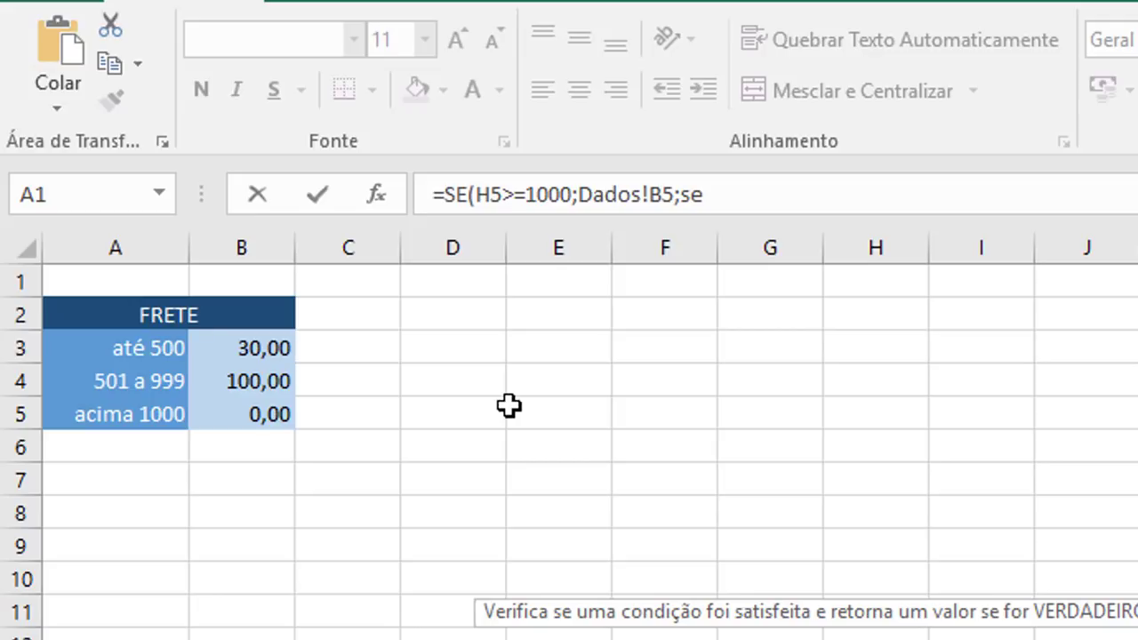
{"action": "key", "text": "Tab"}
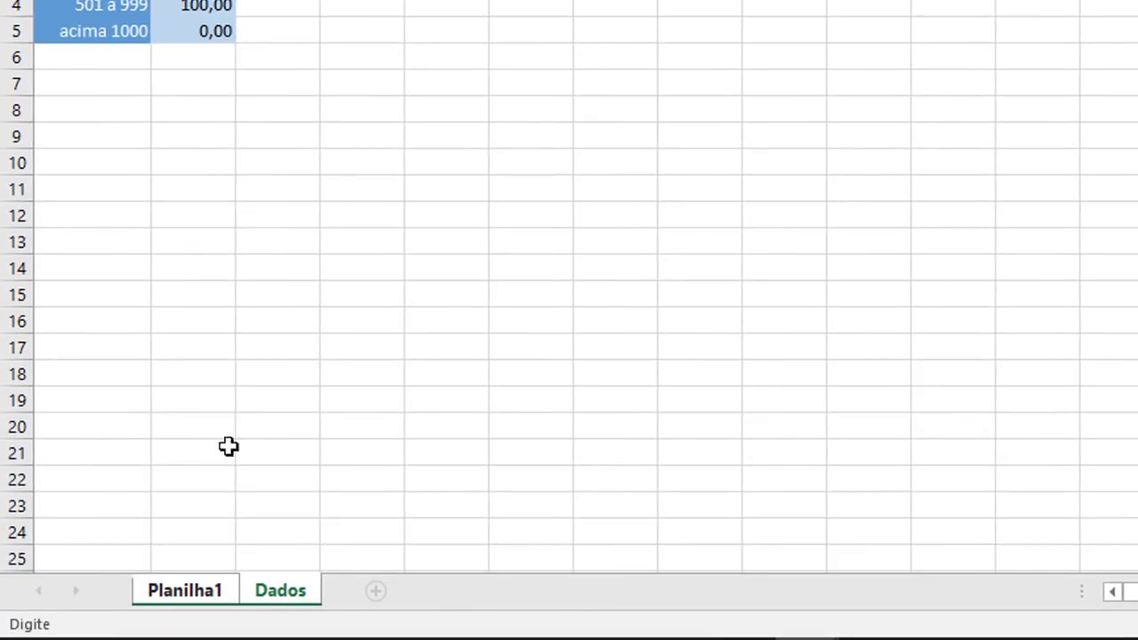
Finish the nested test: Planilha1!H5<=500 returns Dados!B3, otherwise Dados!B4.
{"action": "left_click", "coordinate": [202, 594]}
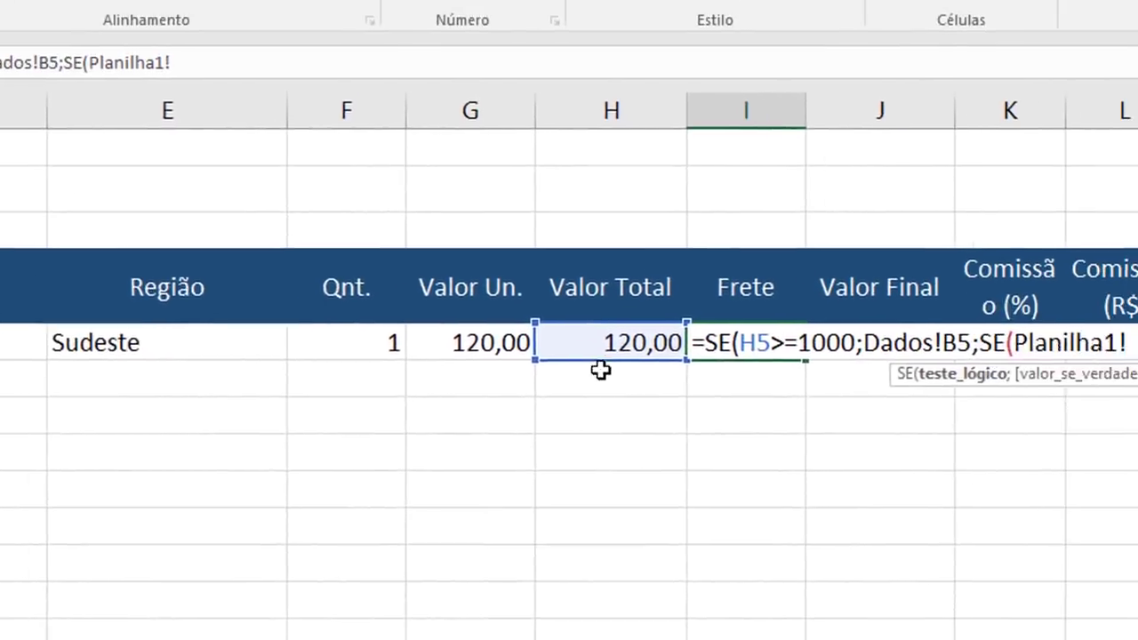
{"action": "left_click", "coordinate": [608, 346]}
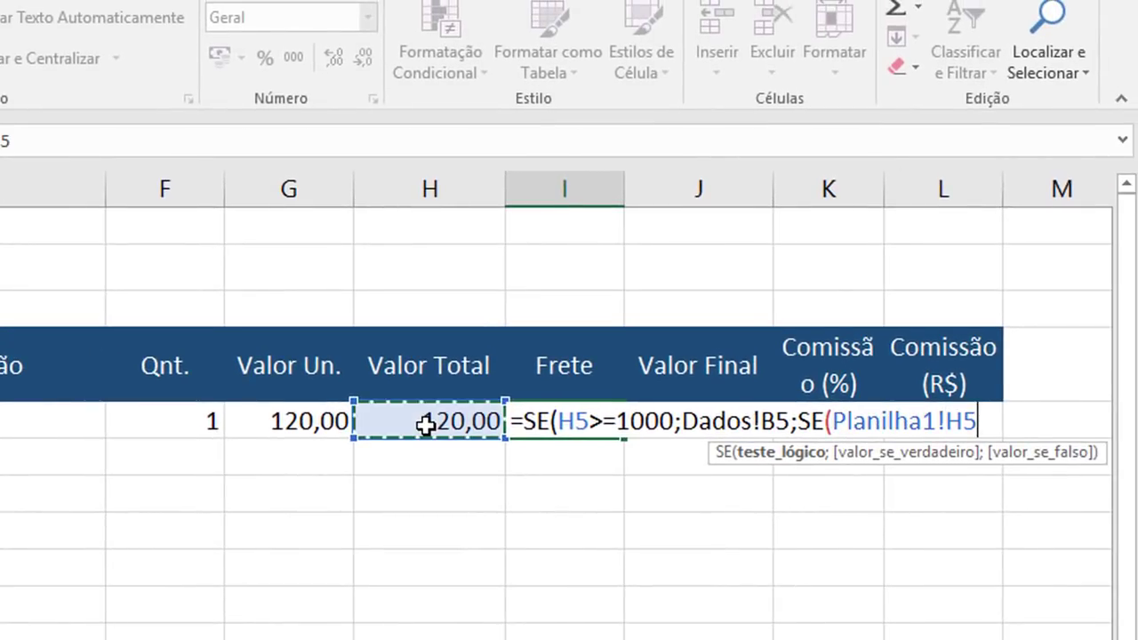
{"action": "type", "text": "<"}
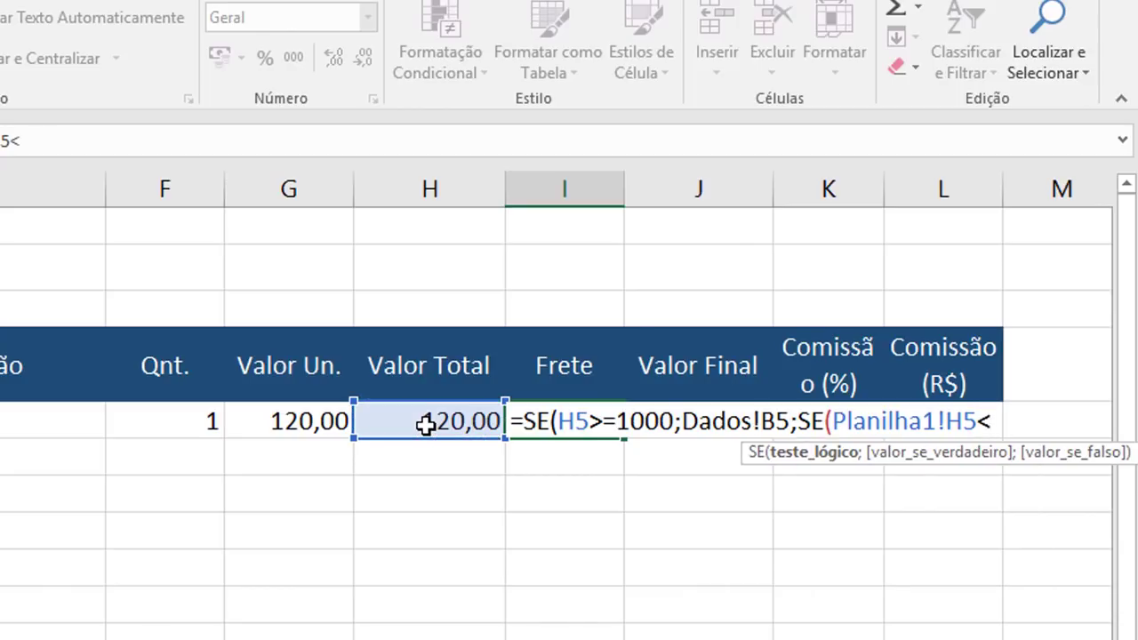
{"action": "type", "text": "=500"}
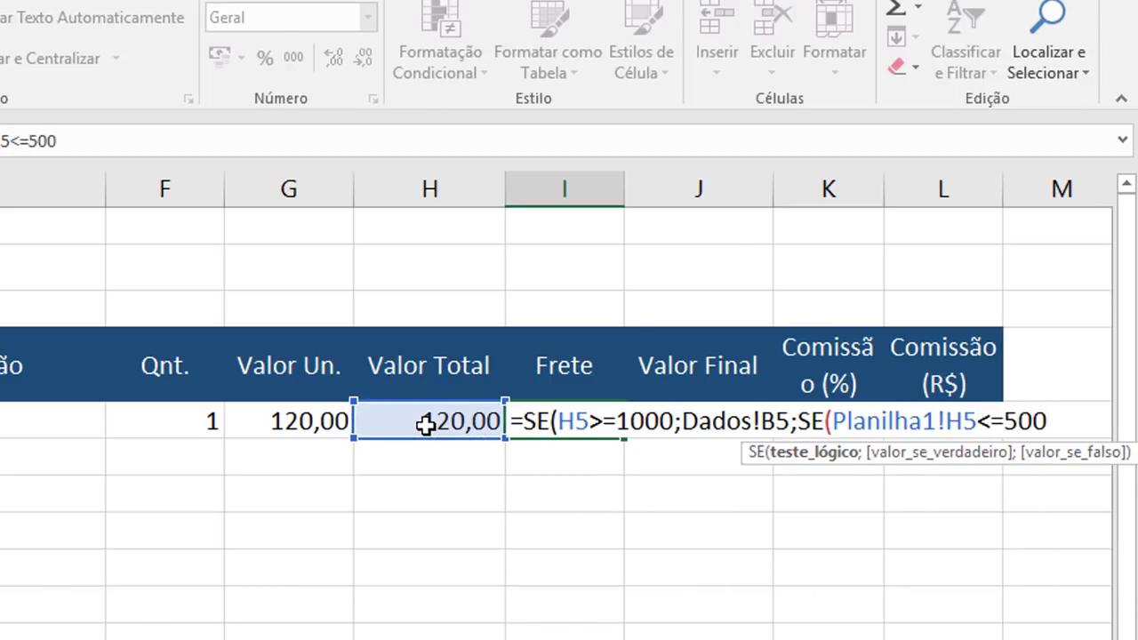
{"action": "type", "text": ";"}
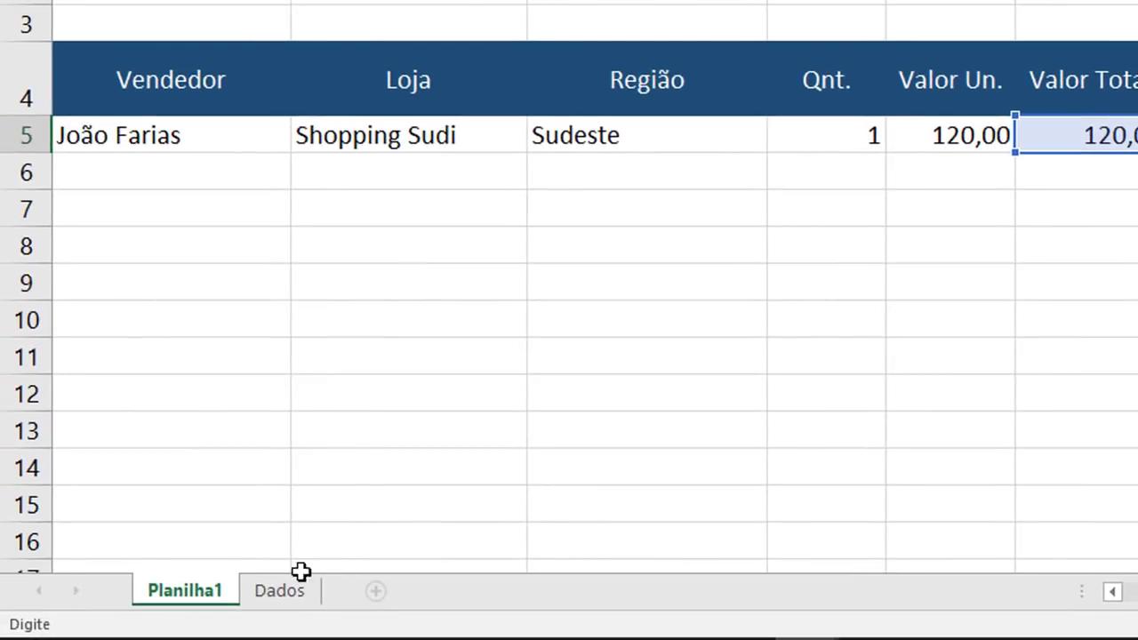
{"action": "left_click", "coordinate": [279, 590]}
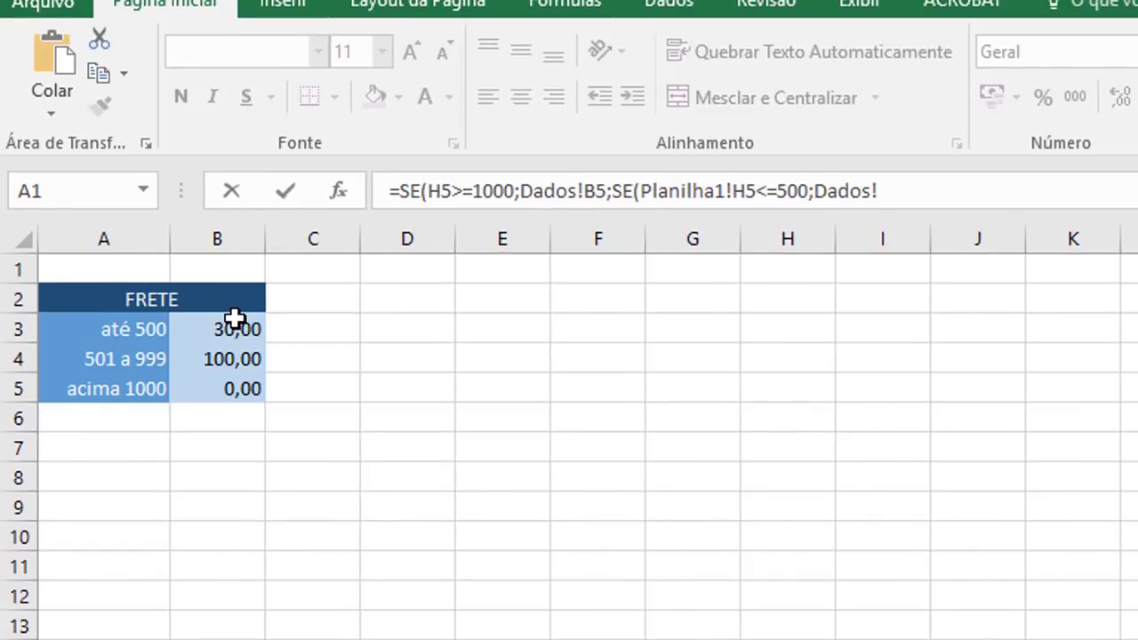
{"action": "left_click", "coordinate": [233, 327]}
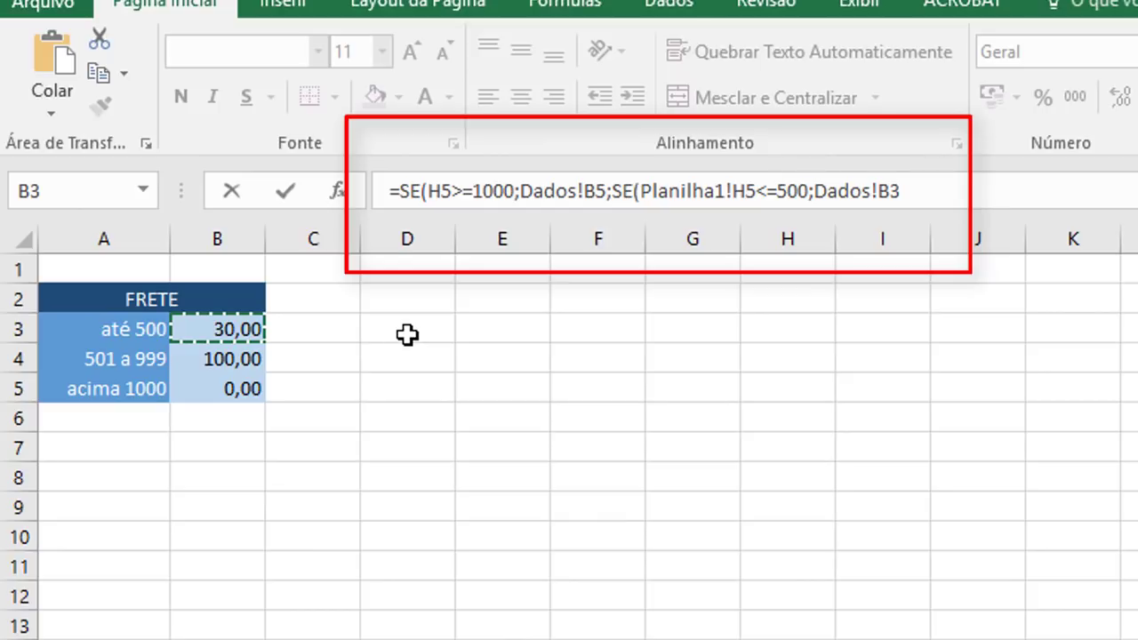
{"action": "type", "text": ";"}
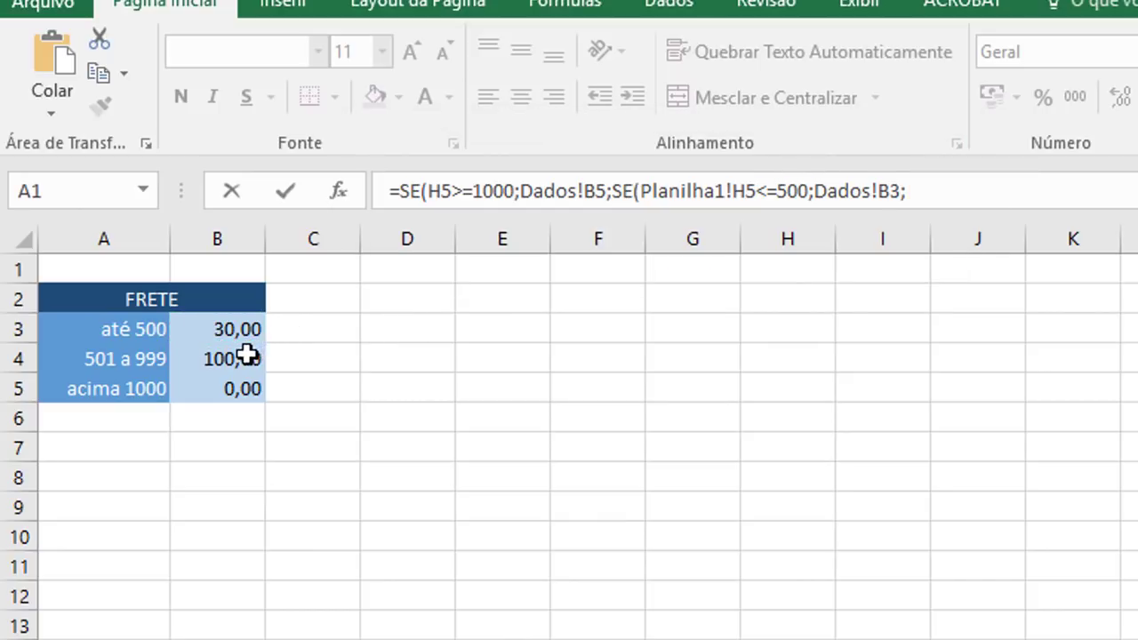
{"action": "left_click", "coordinate": [238, 359]}
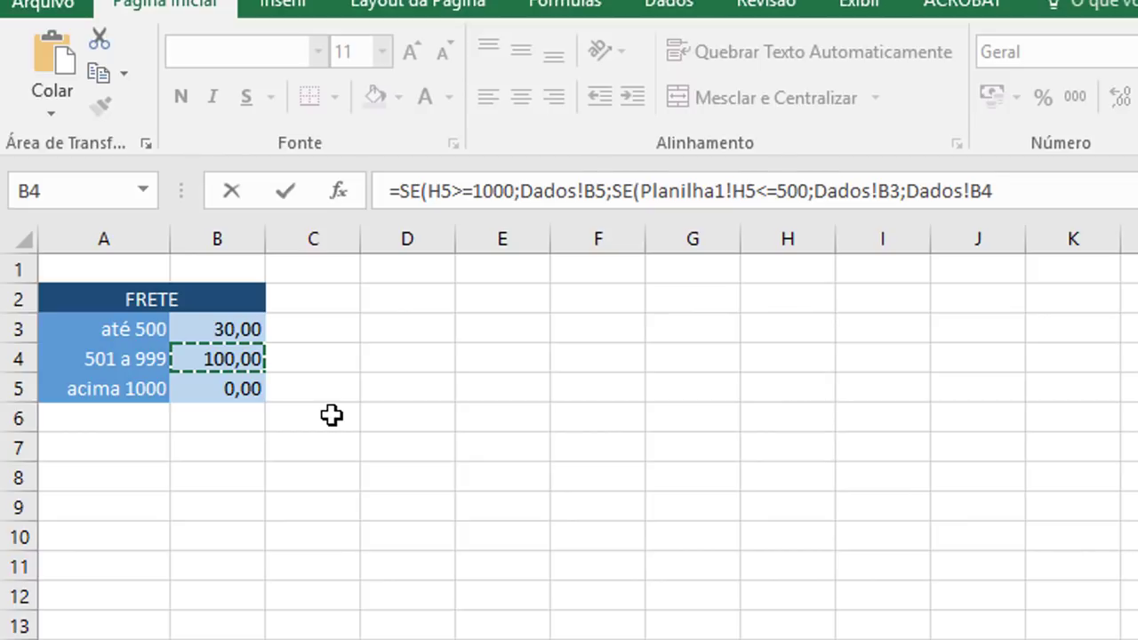
{"action": "type", "text": "))"}
{"action": "key", "text": "Return"}
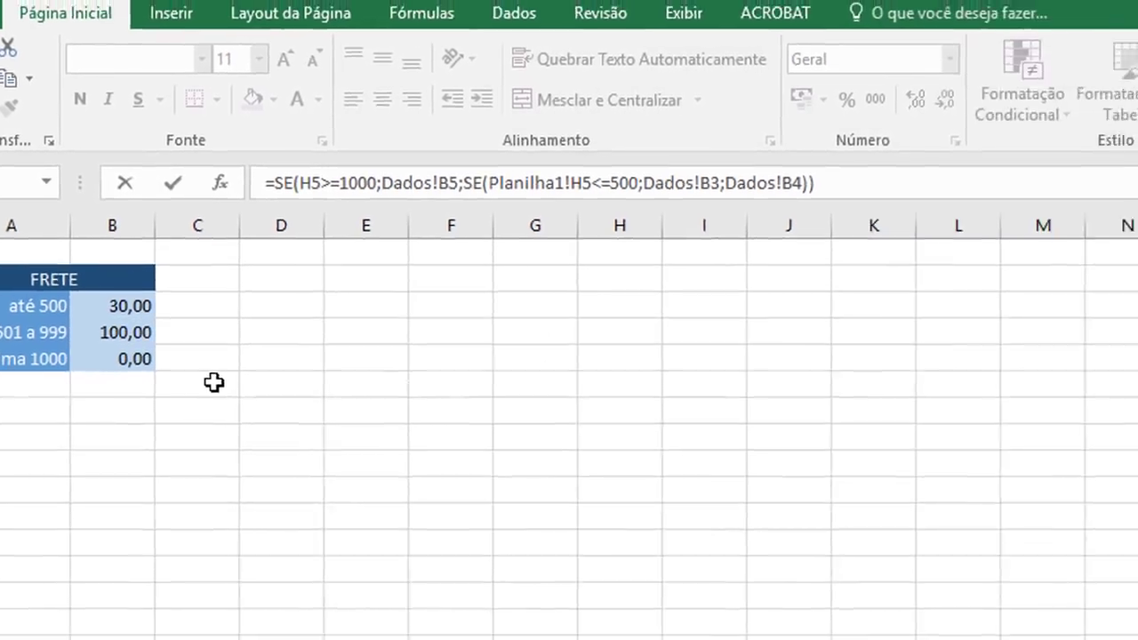
Enter the finished freight formula and inspect the formulas in I5 and H5.
{"action": "key", "text": "Return"}
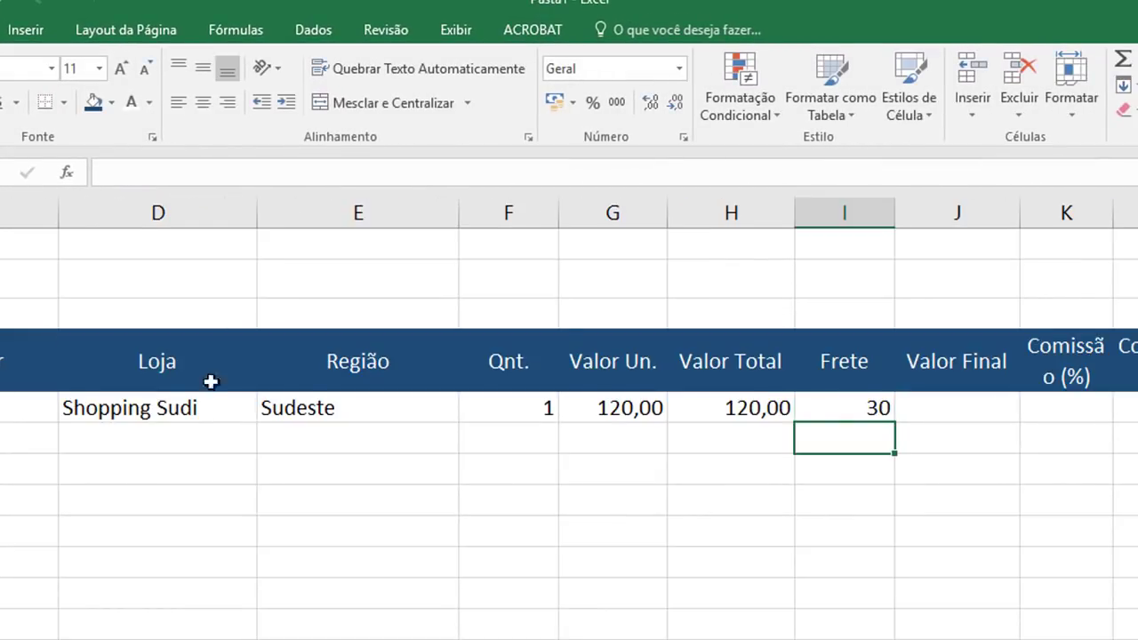
{"action": "left_click", "coordinate": [874, 407]}
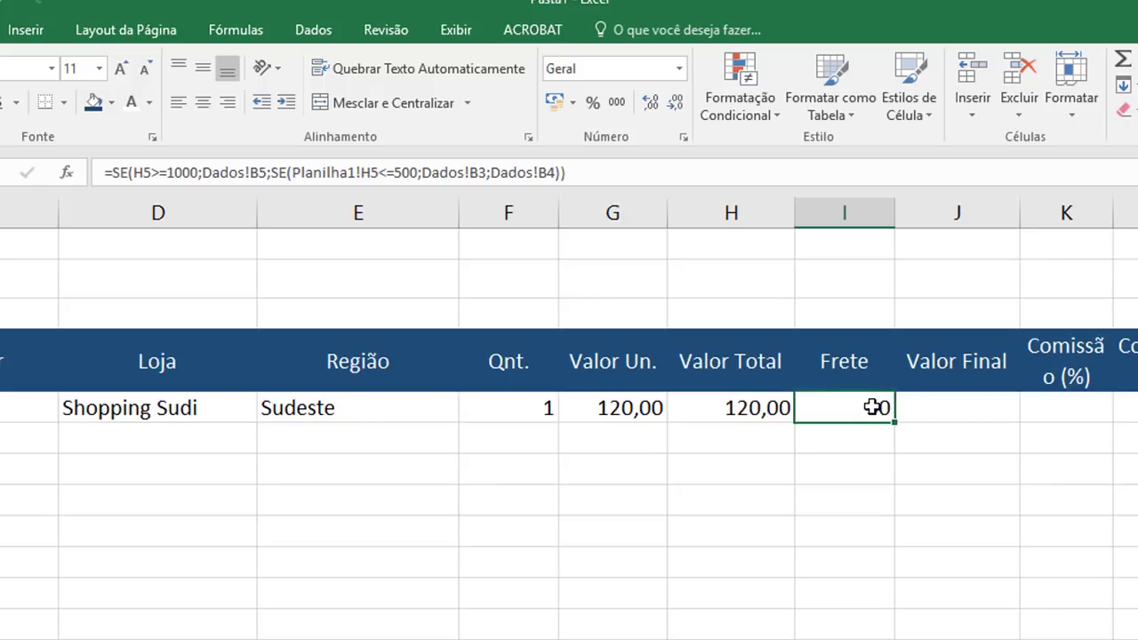
{"action": "left_click", "coordinate": [743, 407]}
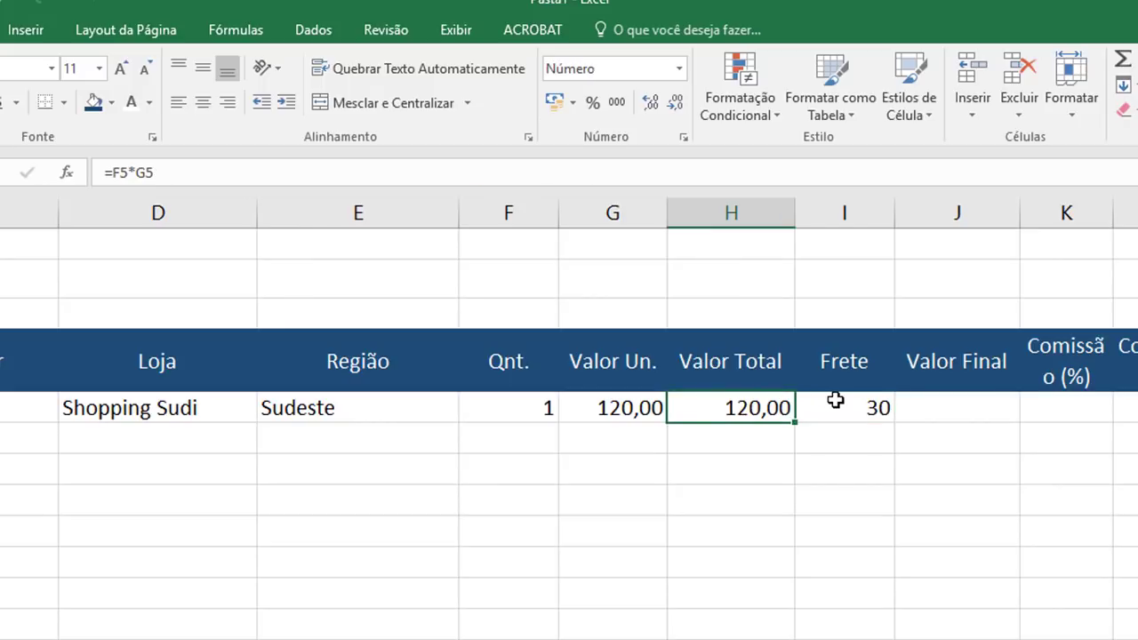
Change the unit price in G5 to 501.
{"action": "left_click", "coordinate": [608, 406]}
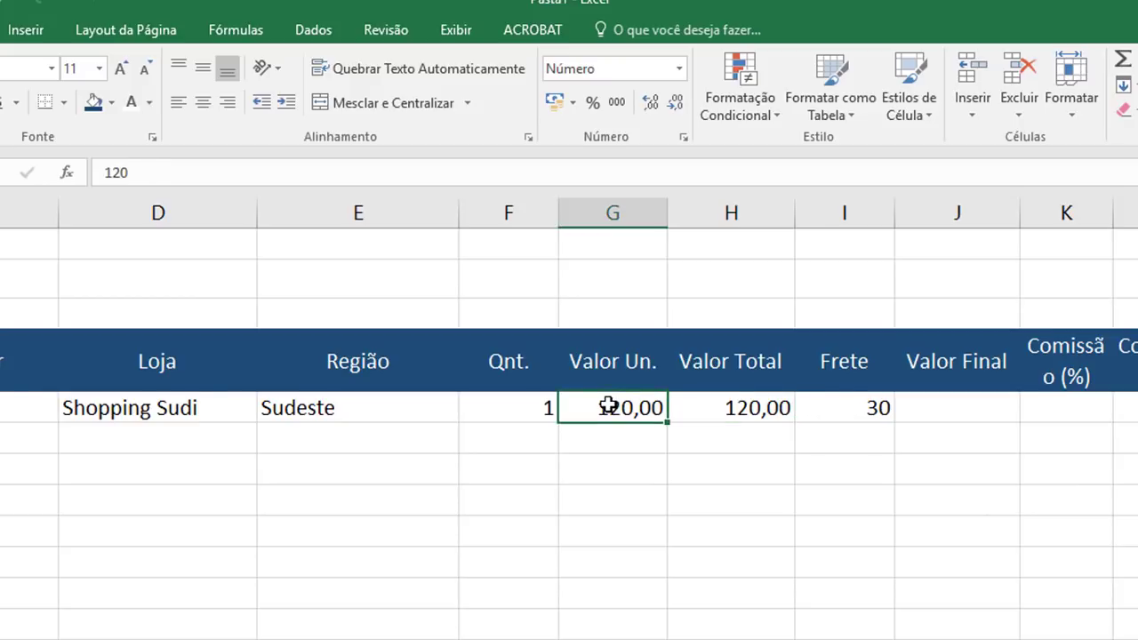
{"action": "double_click", "coordinate": [608, 406]}
{"action": "key", "text": "BackSpace"}
{"action": "key", "text": "BackSpace"}
{"action": "key", "text": "BackSpace"}
{"action": "type", "text": "5"}
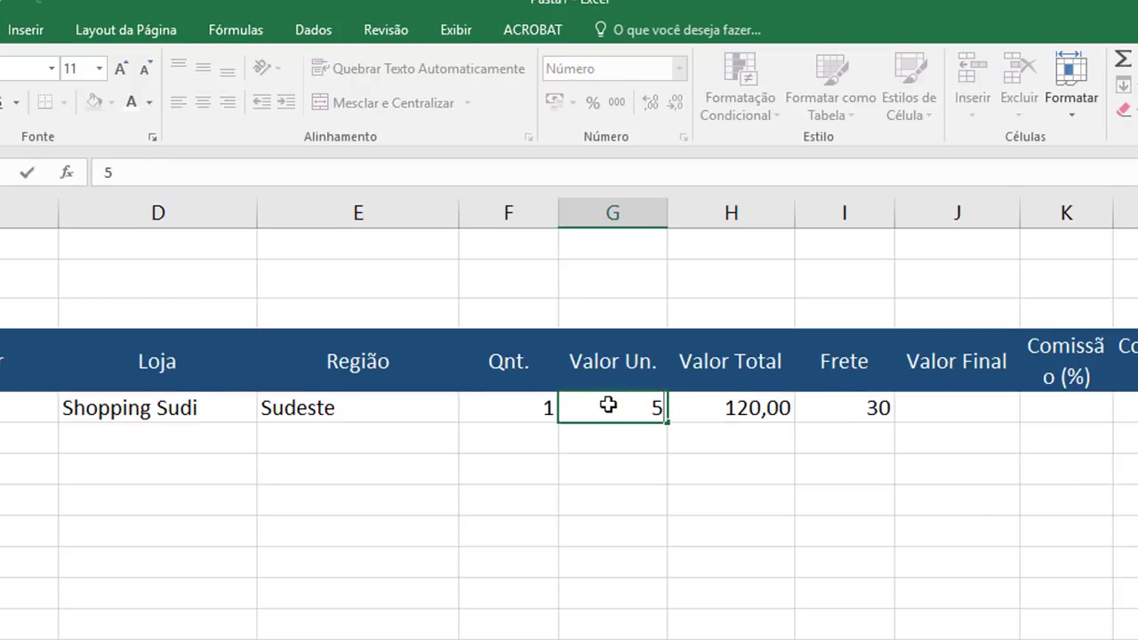
{"action": "type", "text": "01"}
{"action": "key", "text": "Return"}
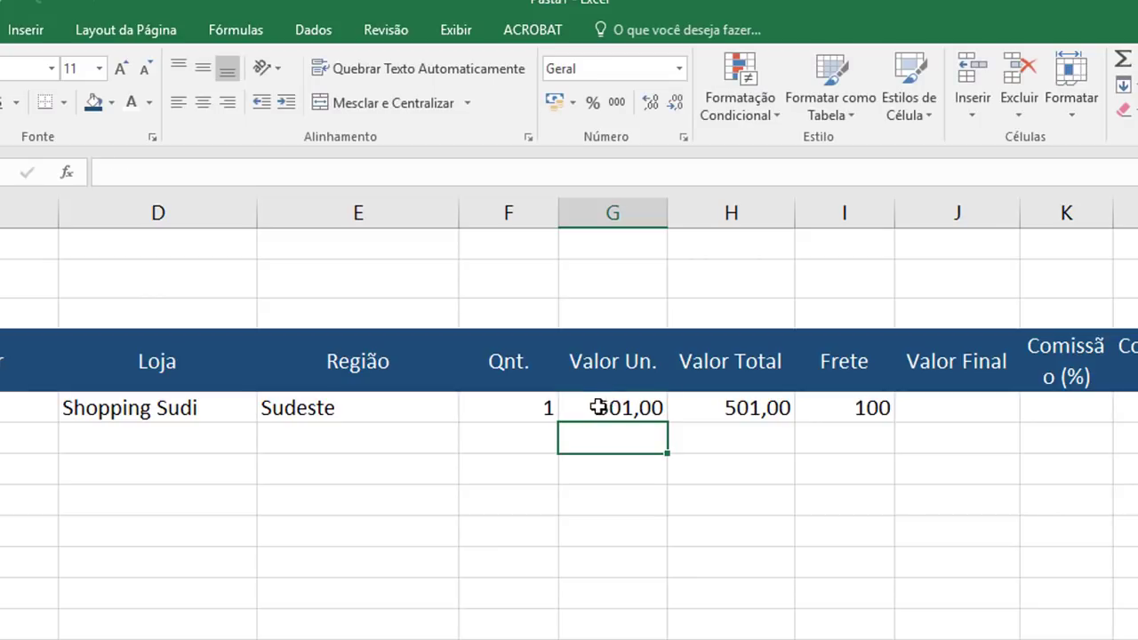
Change the unit price in G5 to 2000 and confirm Frete returns 0.
{"action": "left_click", "coordinate": [625, 409]}
{"action": "type", "text": "2"}
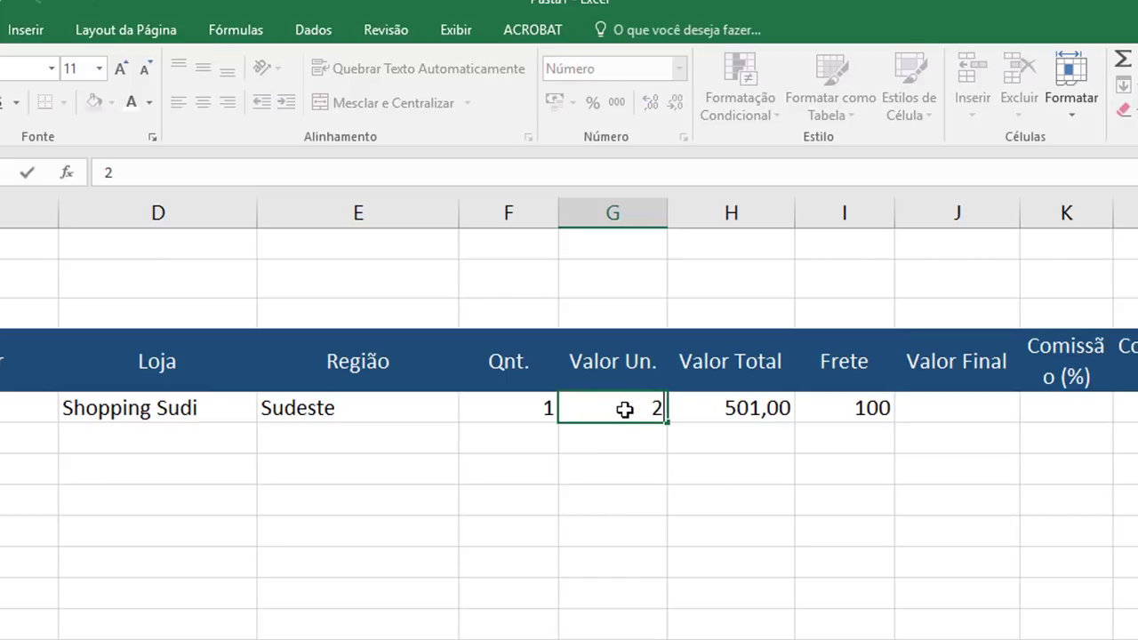
{"action": "type", "text": "000"}
{"action": "key", "text": "Return"}
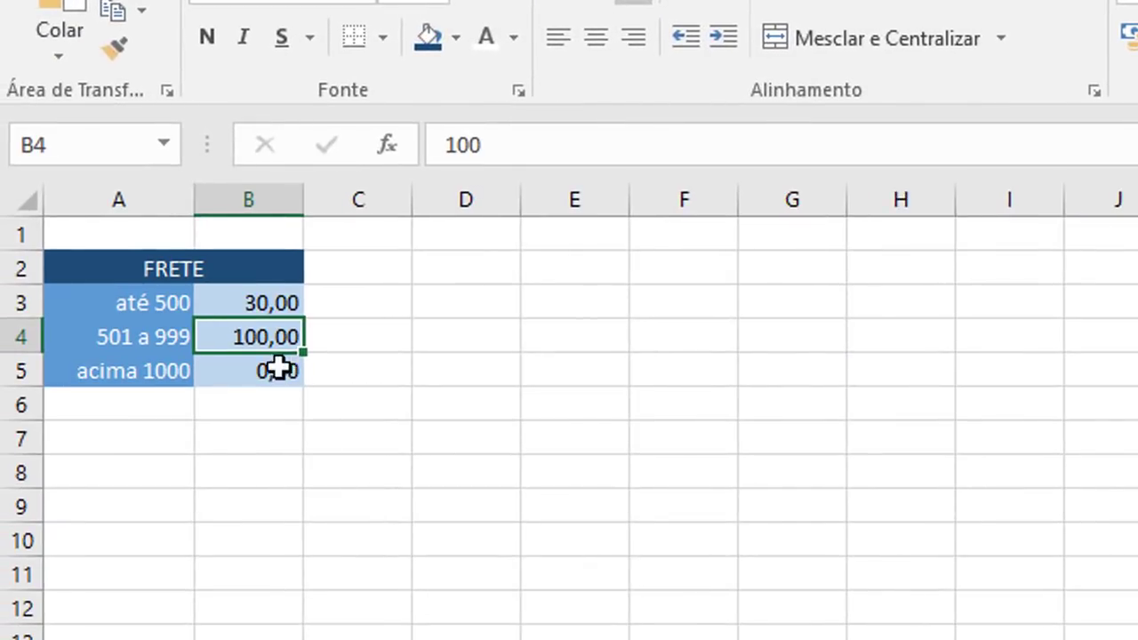
{"action": "left_click", "coordinate": [272, 371]}
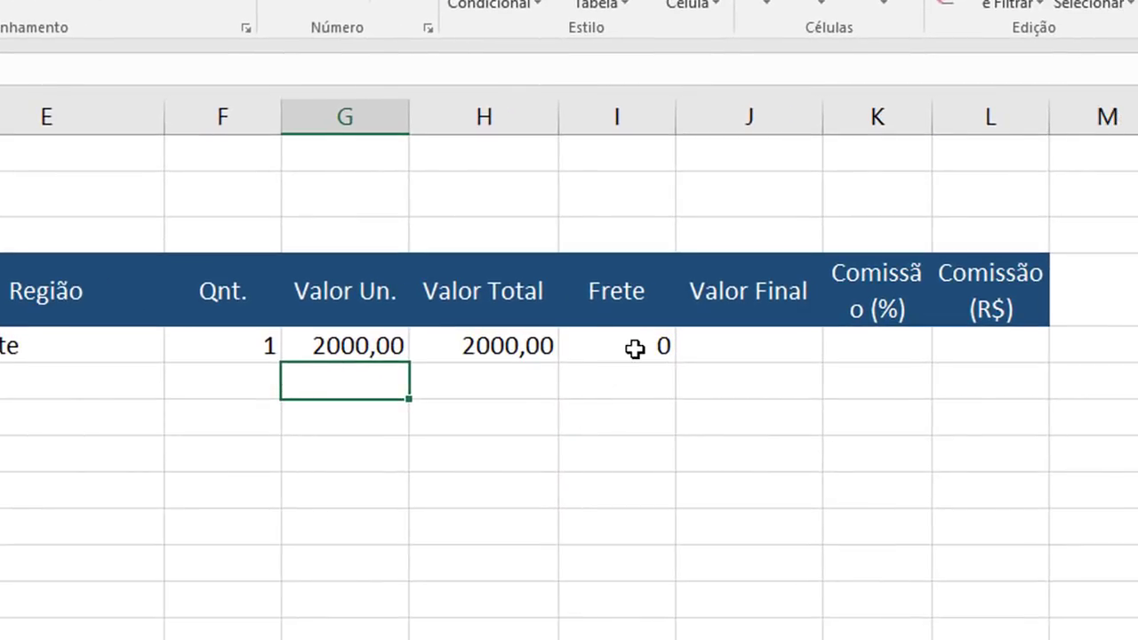
{"action": "left_click", "coordinate": [633, 348]}
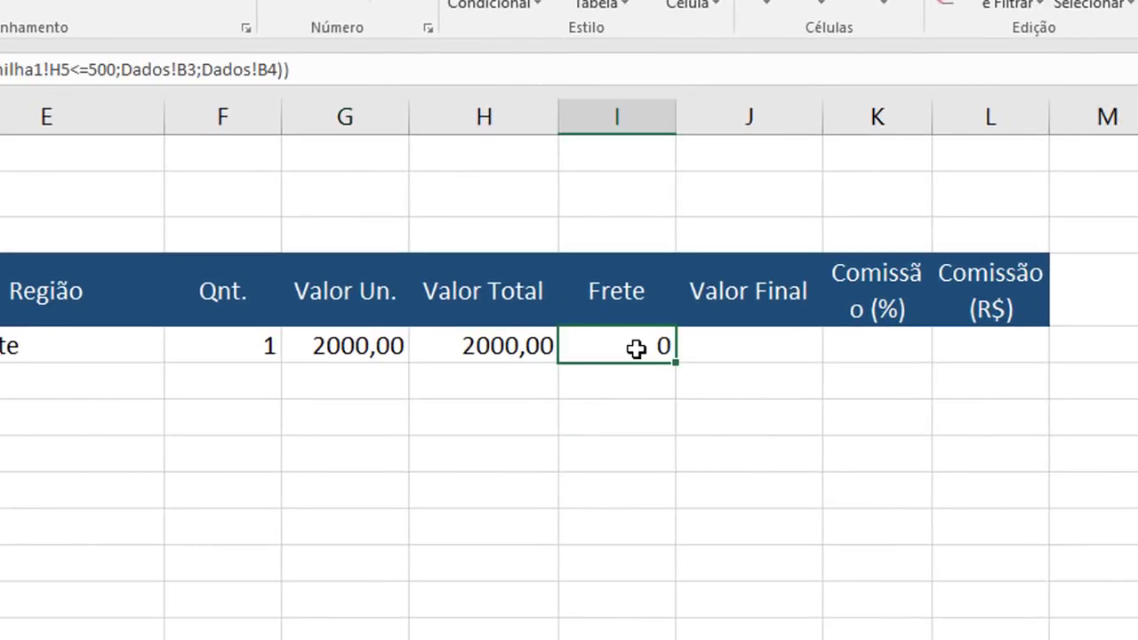
{"action": "left_click", "coordinate": [742, 345]}
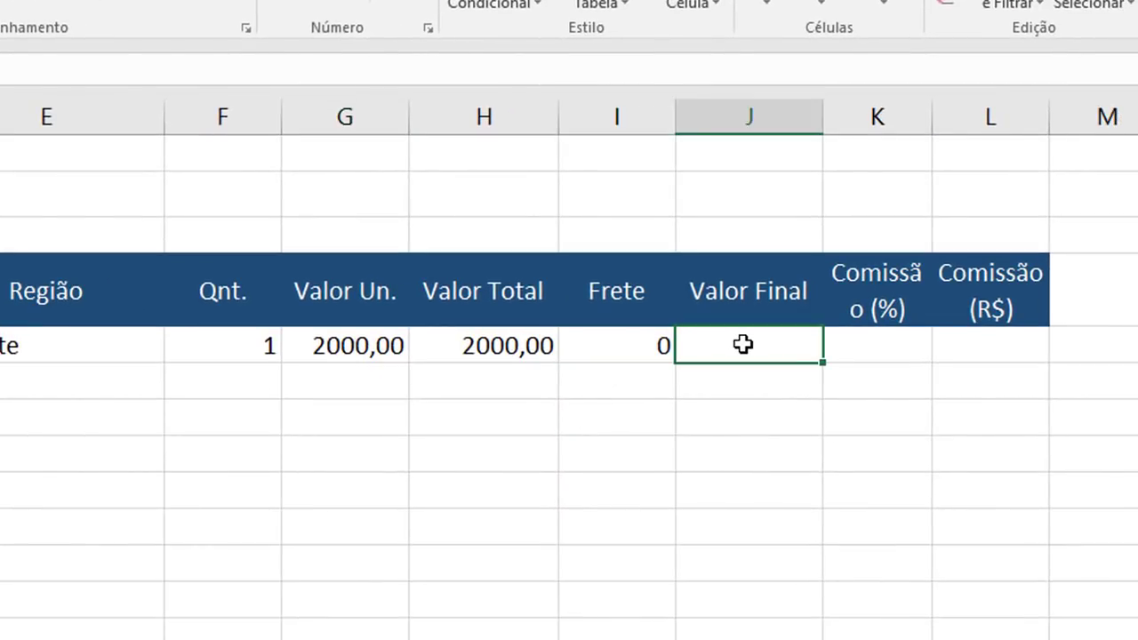
Enter =H5+I5 in Valor Final J5, giving 2000,00, and widen the Comissão (%) column.
{"action": "type", "text": "="}
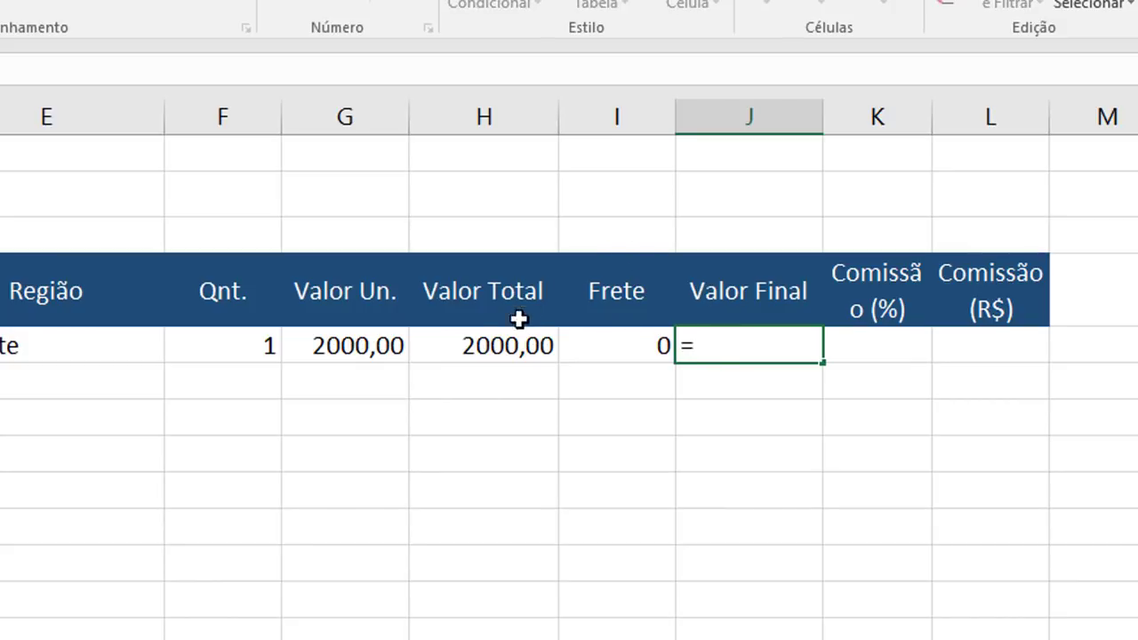
{"action": "left_click", "coordinate": [504, 346]}
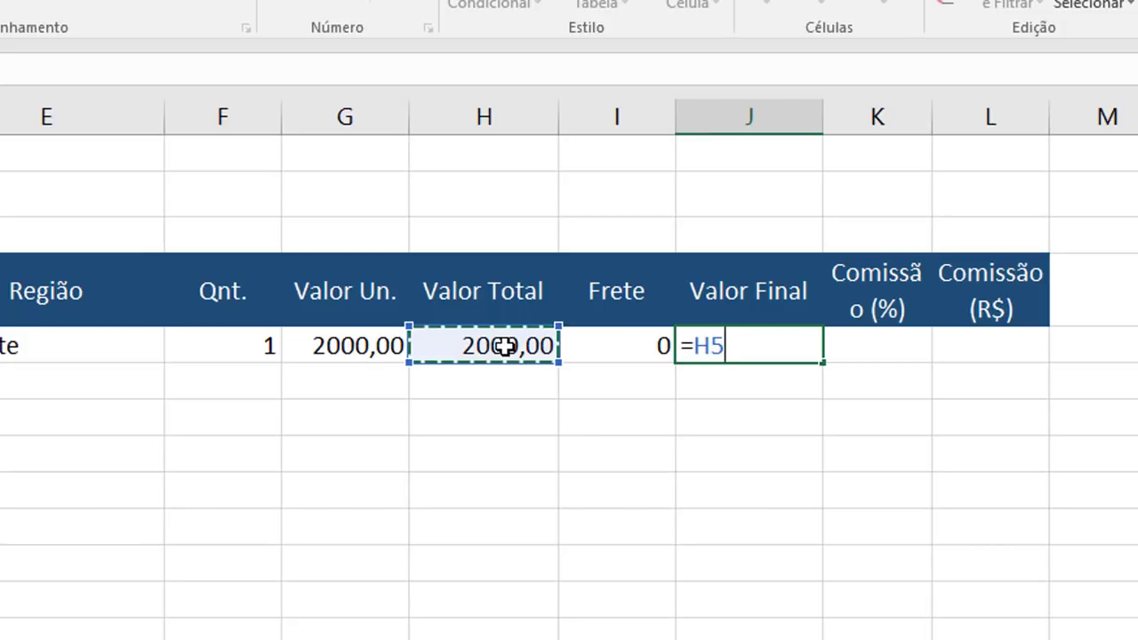
{"action": "type", "text": "+"}
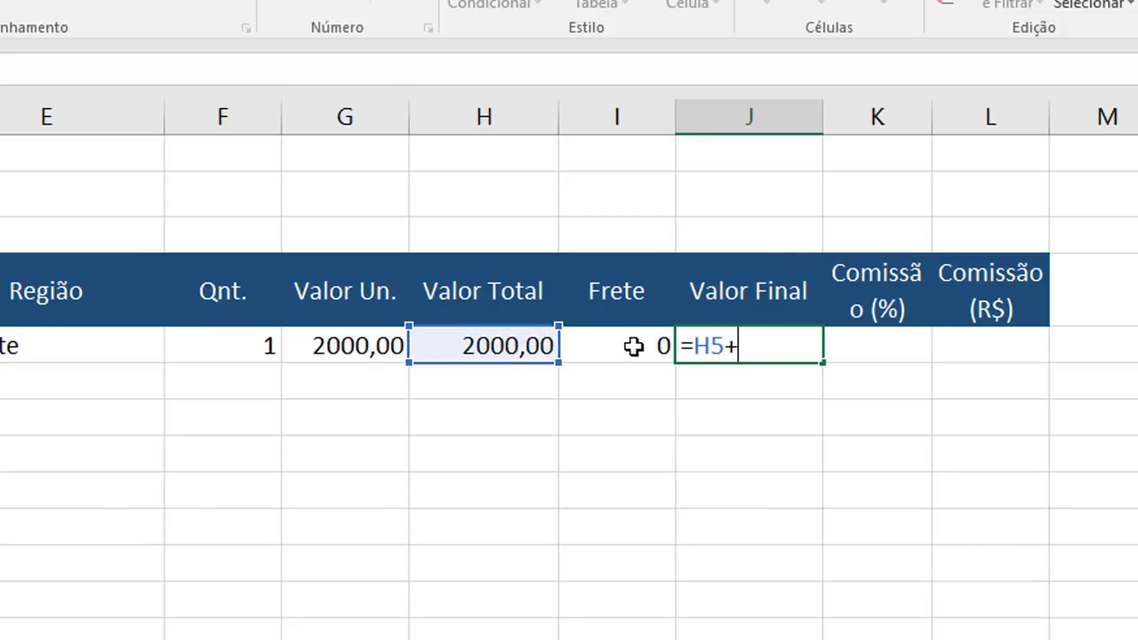
{"action": "left_click", "coordinate": [633, 347]}
{"action": "key", "text": "Return"}
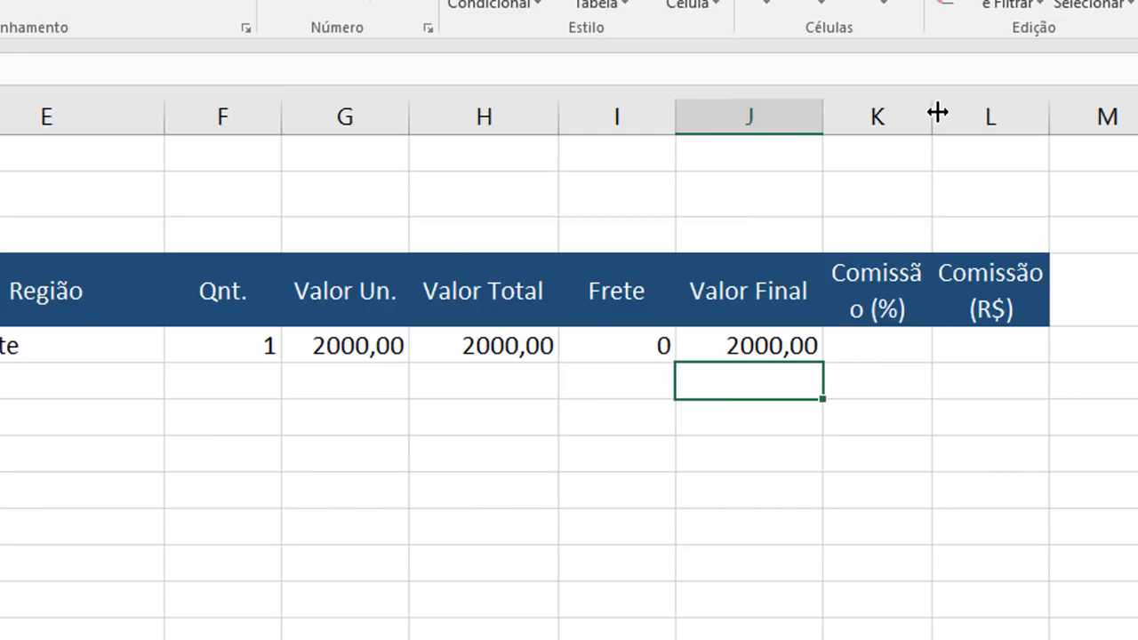
{"action": "left_click_drag", "start_coordinate": [935, 118], "coordinate": [950, 117]}
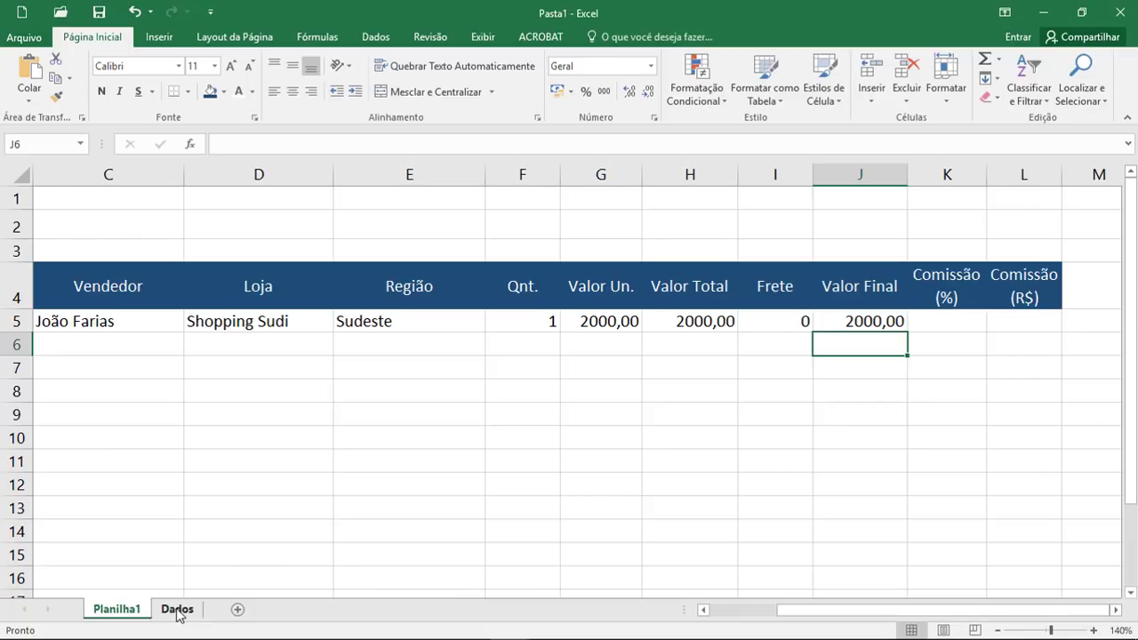
On the Dados sheet, enter COMISSÃO in A7 and clear its formatting.
{"action": "left_click", "coordinate": [177, 610]}
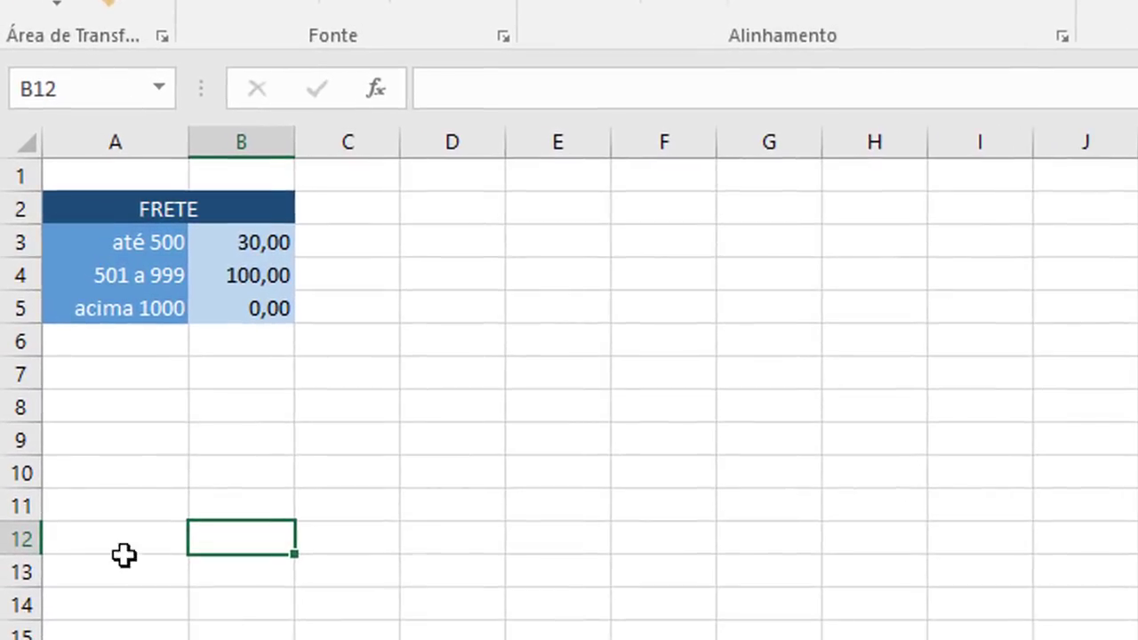
{"action": "left_click", "coordinate": [111, 377]}
{"action": "type", "text": "COMIS"}
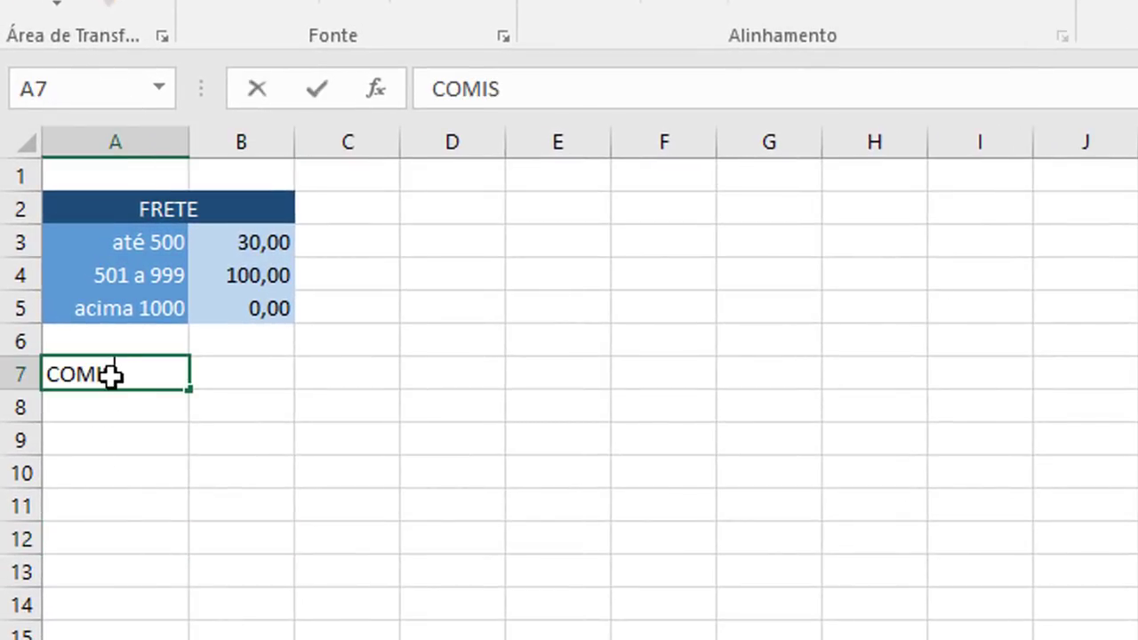
{"action": "type", "text": "SÃO"}
{"action": "key", "text": "Return"}
{"action": "left_click", "coordinate": [147, 375]}
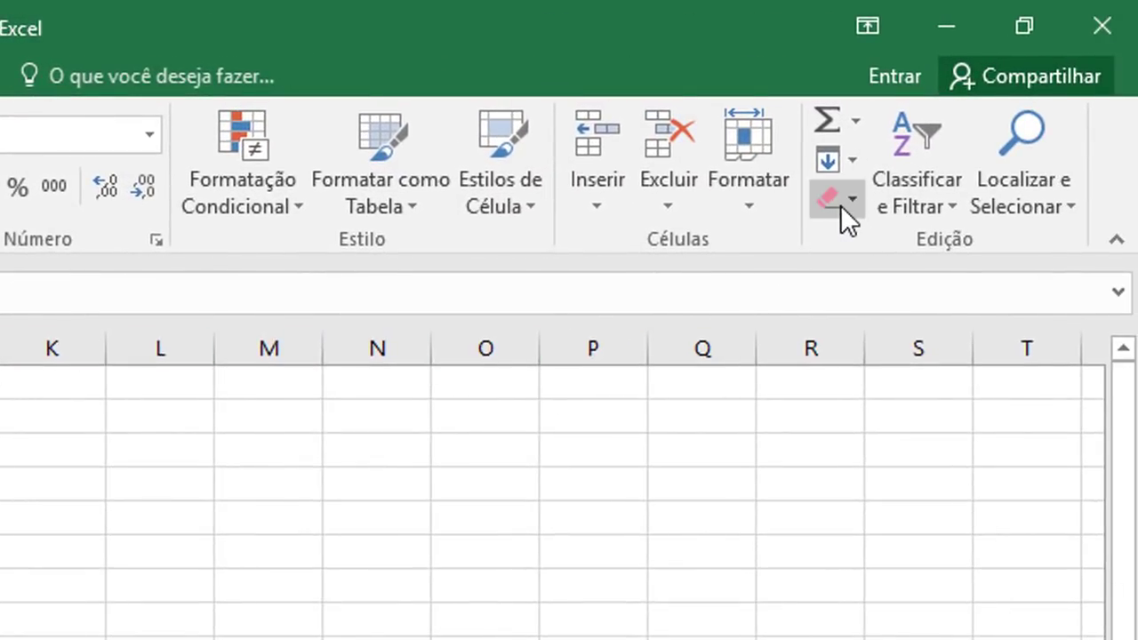
{"action": "left_click", "coordinate": [853, 200]}
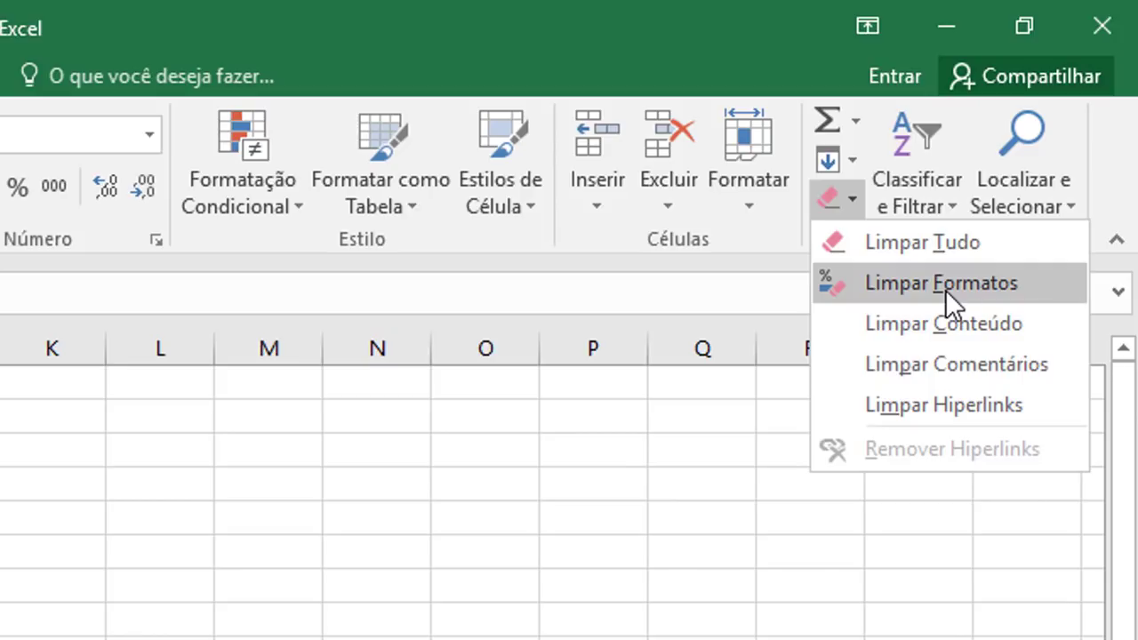
{"action": "left_click", "coordinate": [945, 282]}
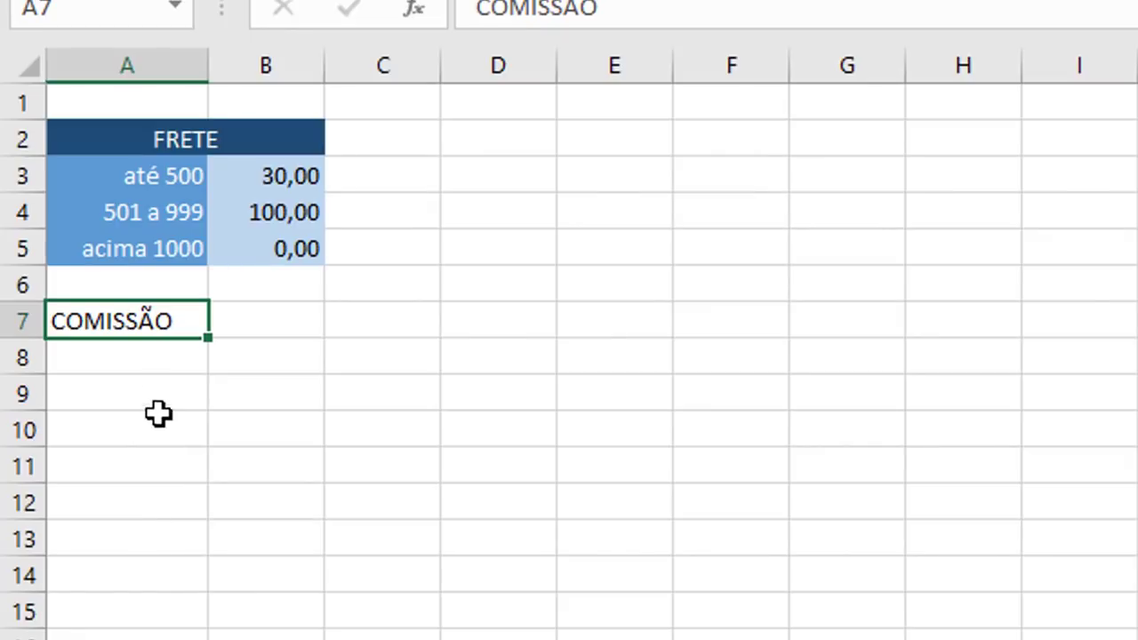
Enter the first commission tiers in A8:B10: 100 at 0,50%, 300 at 1%, 500 at 3%.
{"action": "left_click", "coordinate": [158, 366]}
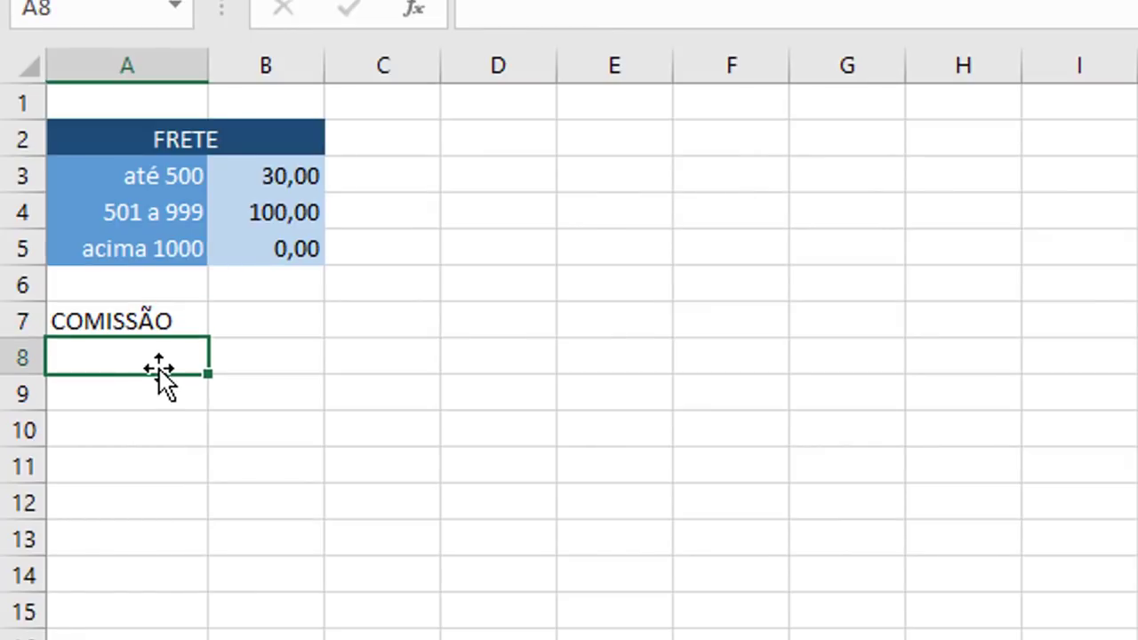
{"action": "type", "text": "100"}
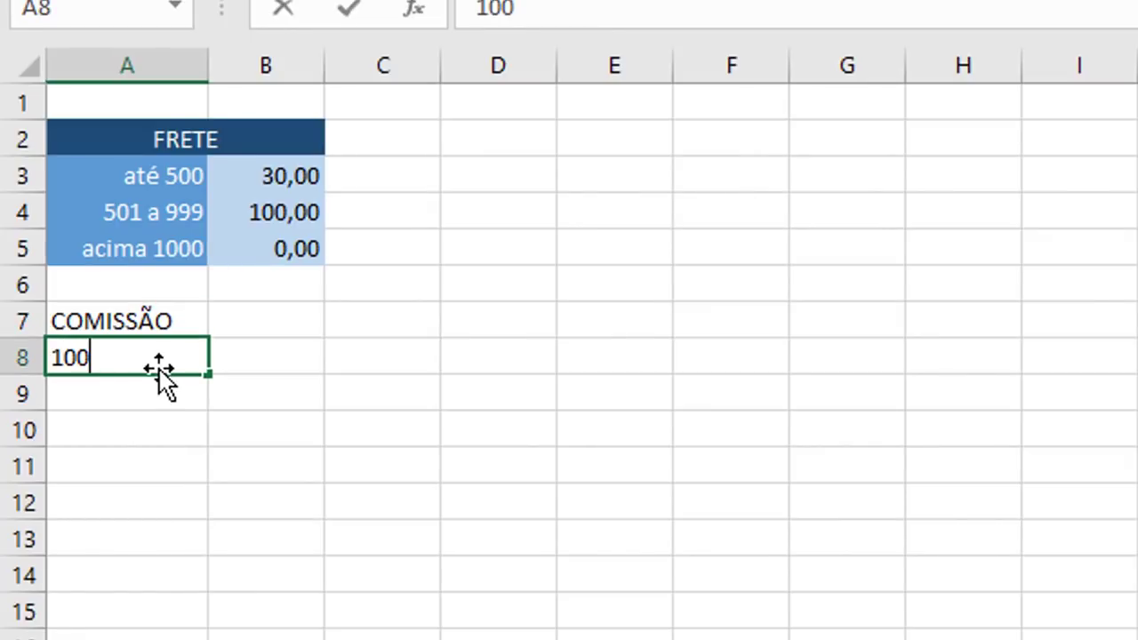
{"action": "key", "text": "Tab"}
{"action": "type", "text": "0"}
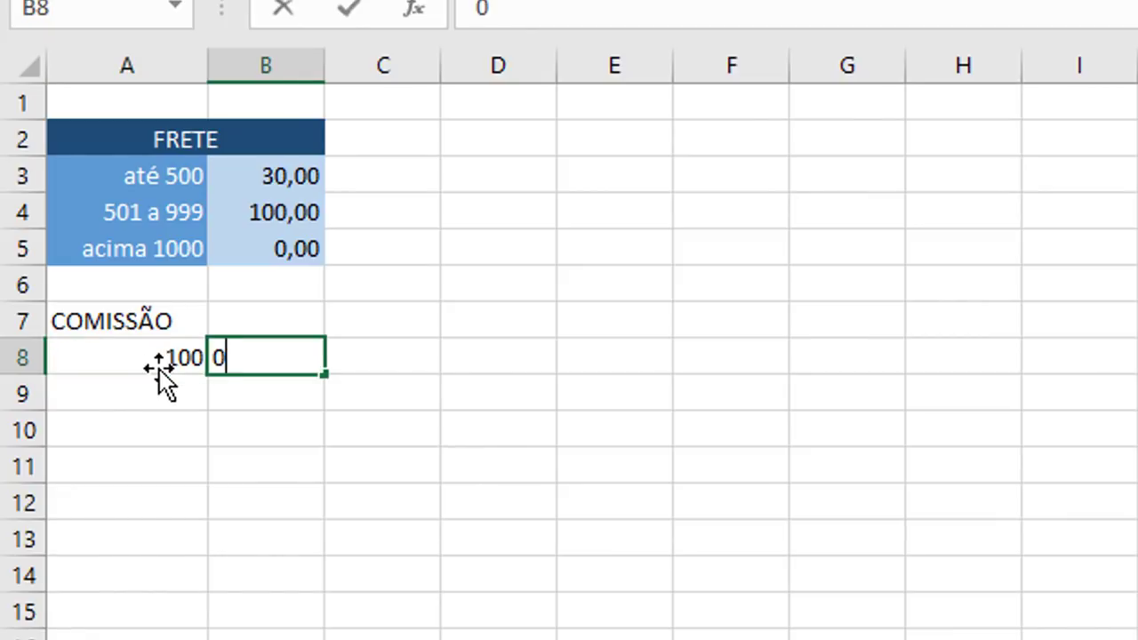
{"action": "type", "text": ",50"}
{"action": "type", "text": "%"}
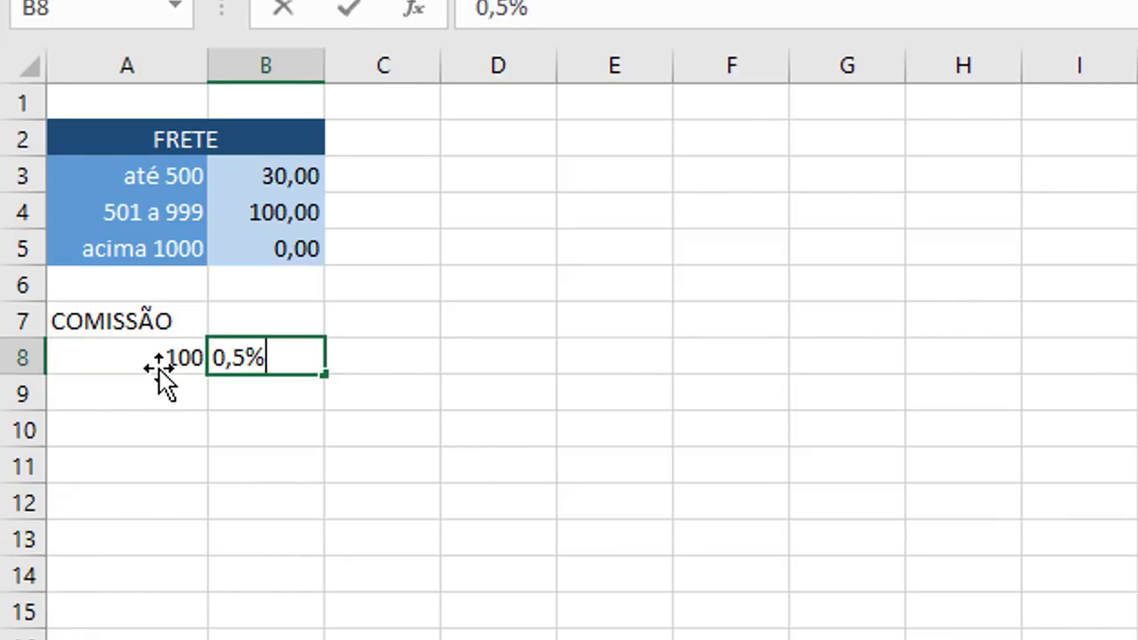
{"action": "key", "text": "Return"}
{"action": "type", "text": "300"}
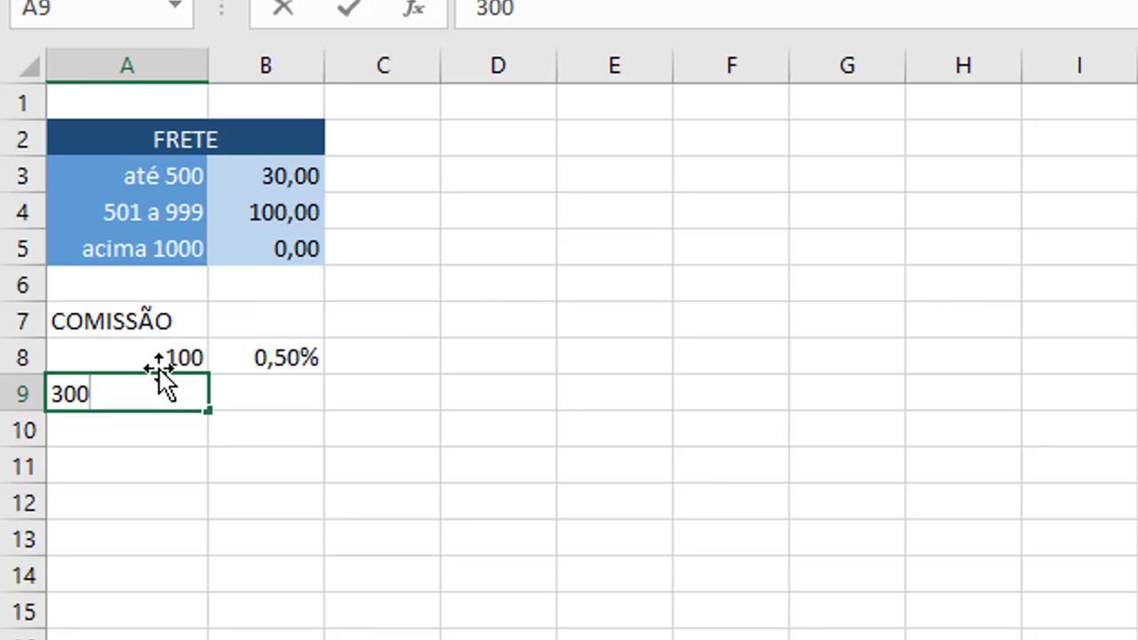
{"action": "key", "text": "Tab"}
{"action": "type", "text": "1"}
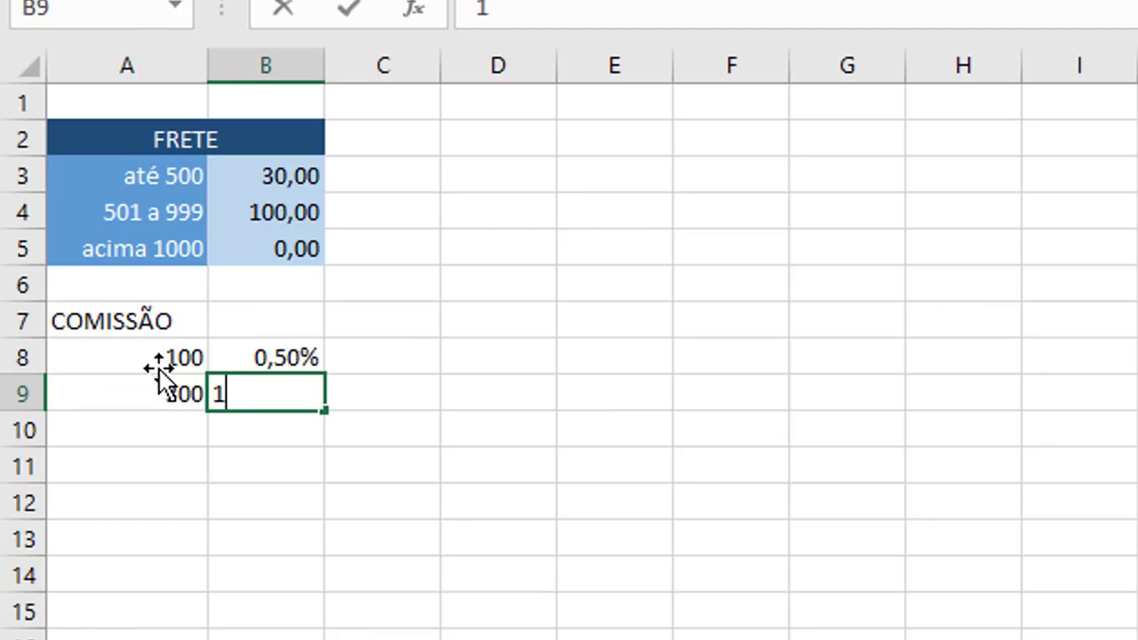
{"action": "type", "text": "%"}
{"action": "key", "text": "Return"}
{"action": "type", "text": "500"}
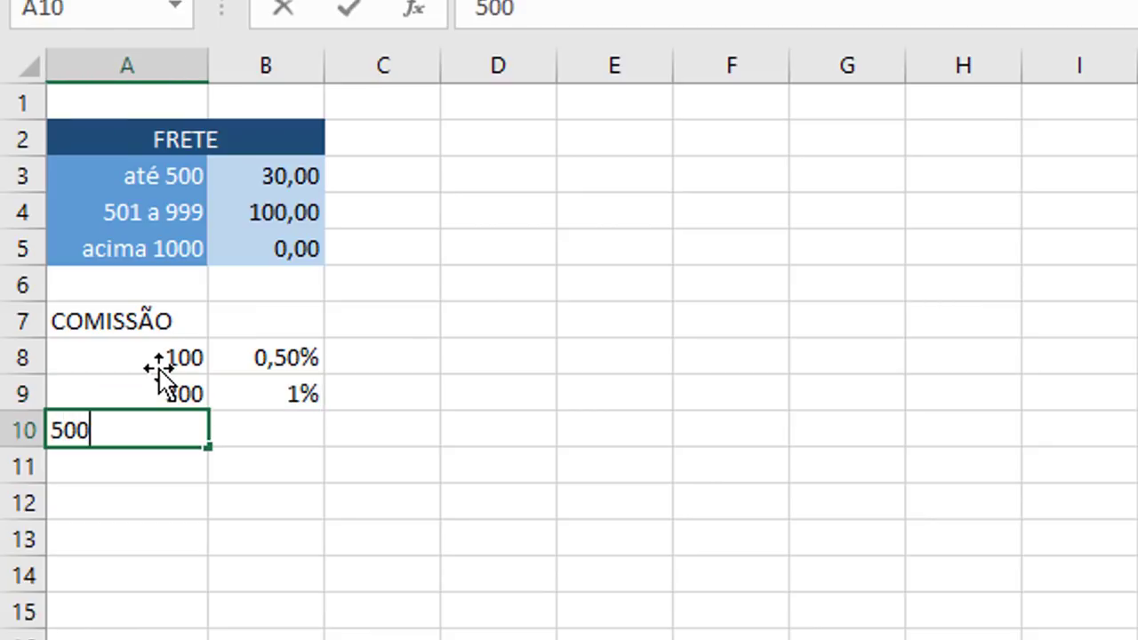
{"action": "key", "text": "Tab"}
{"action": "type", "text": "3"}
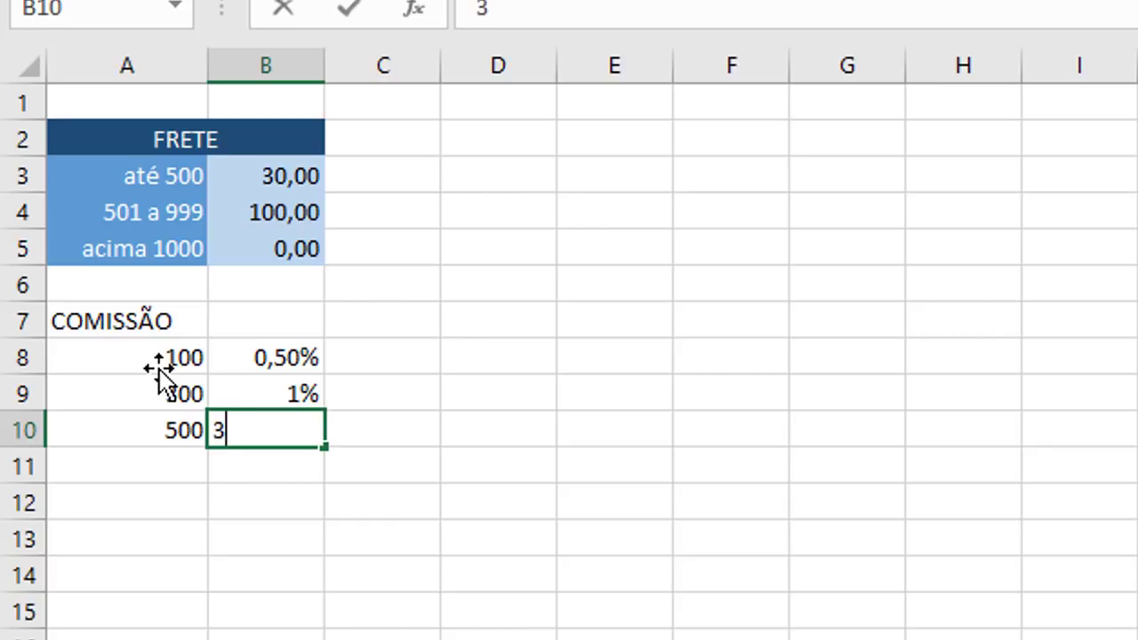
{"action": "type", "text": "%"}
{"action": "key", "text": "Return"}
Add the remaining tiers in A11:B12: 900 at 5% and 1000 at 10%.
{"action": "key", "text": "Left"}
{"action": "key", "text": "Up"}
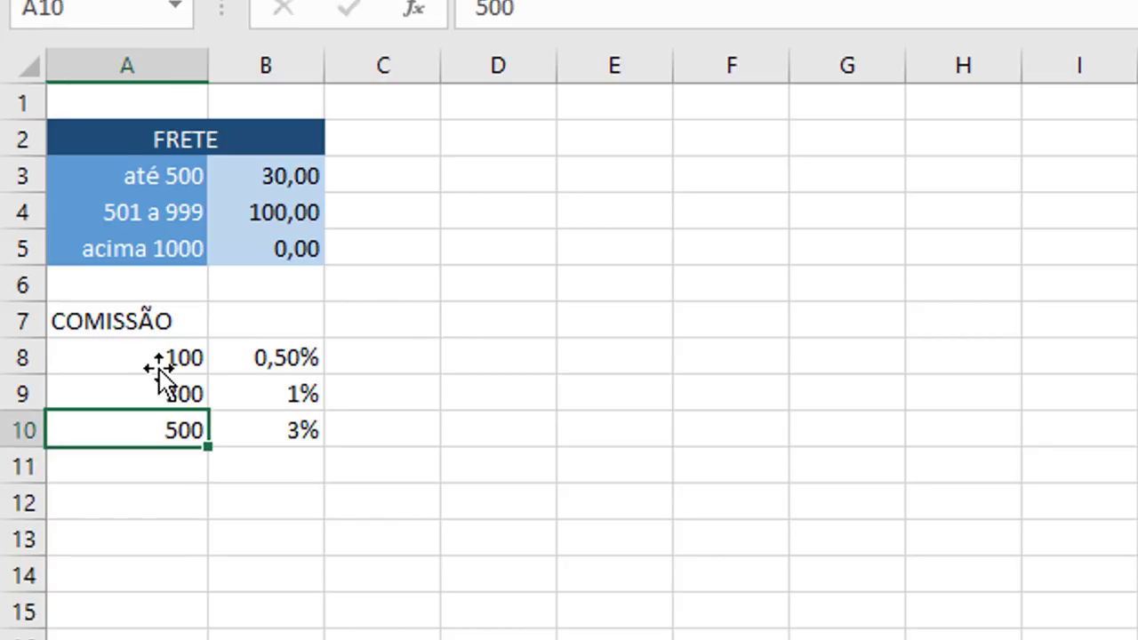
{"action": "key", "text": "Down"}
{"action": "type", "text": "900"}
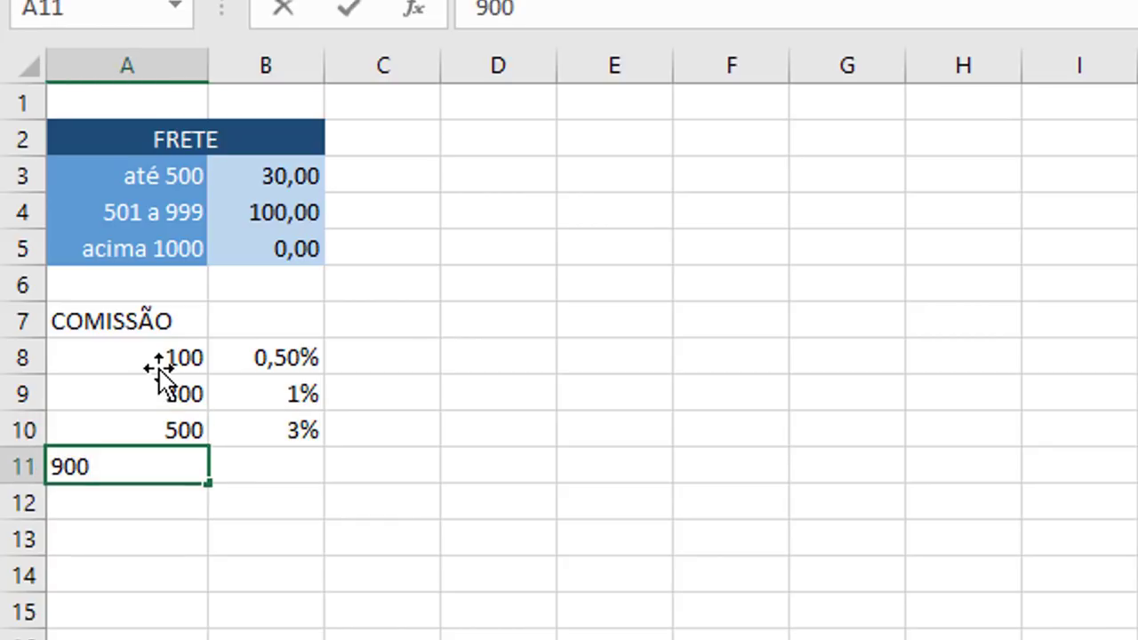
{"action": "key", "text": "Tab"}
{"action": "type", "text": "5%"}
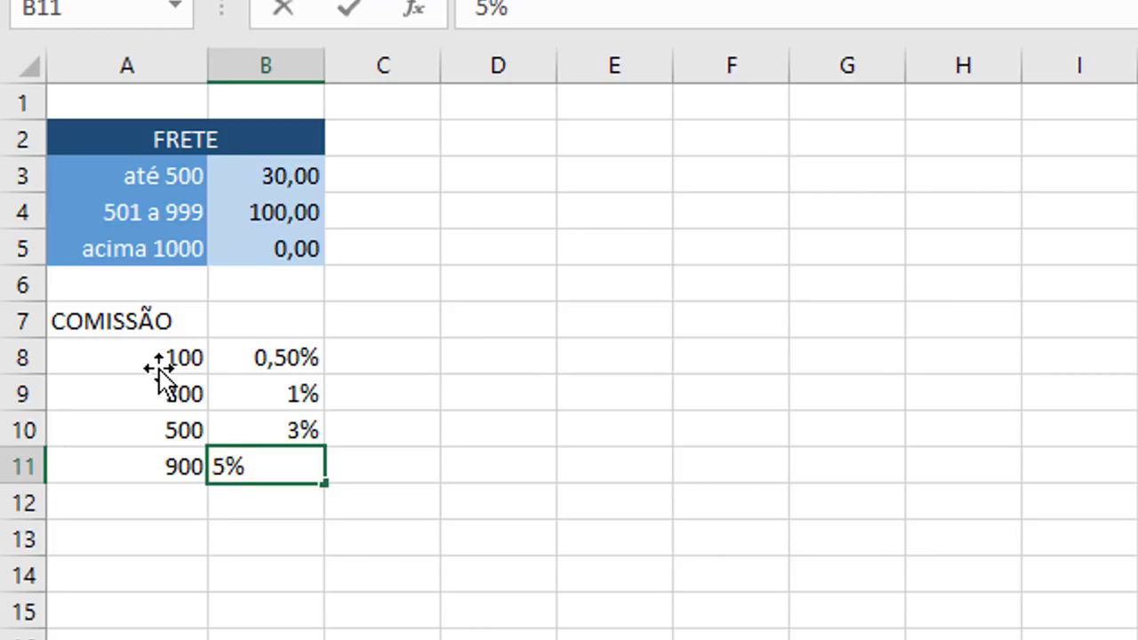
{"action": "key", "text": "Return"}
{"action": "type", "text": "1000"}
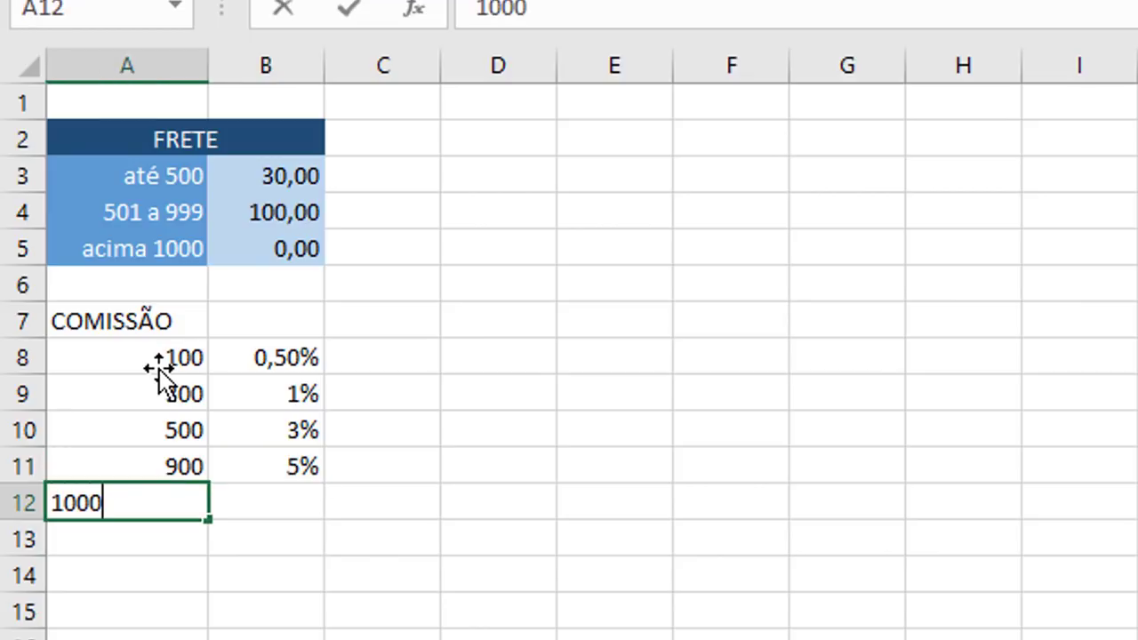
{"action": "key", "text": "Tab"}
{"action": "type", "text": "10"}
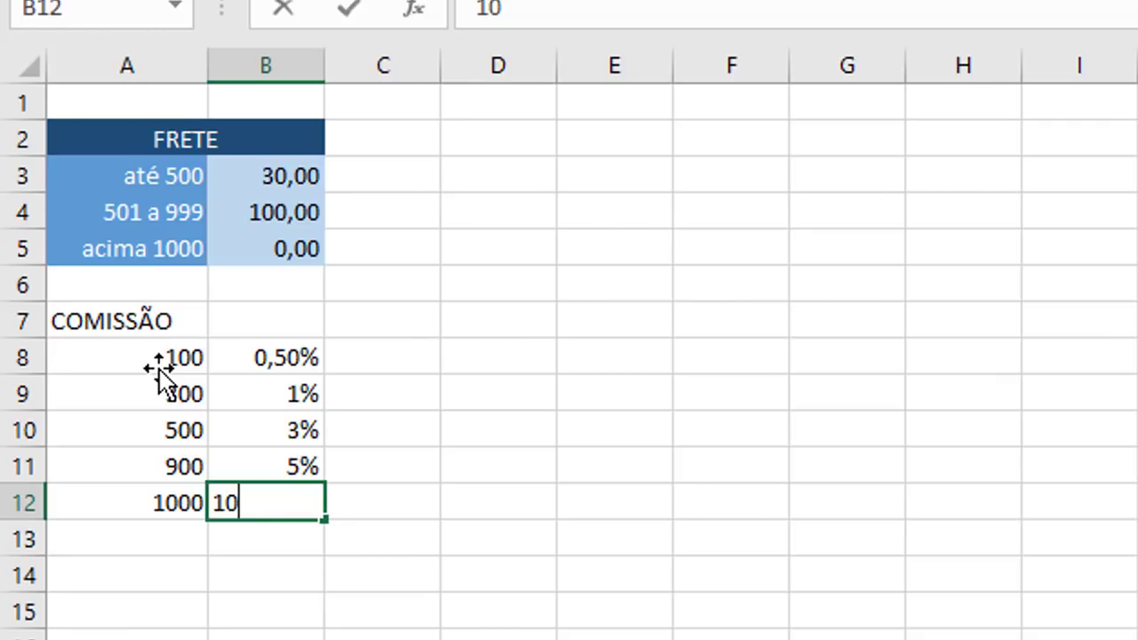
{"action": "type", "text": "%"}
{"action": "key", "text": "Return"}
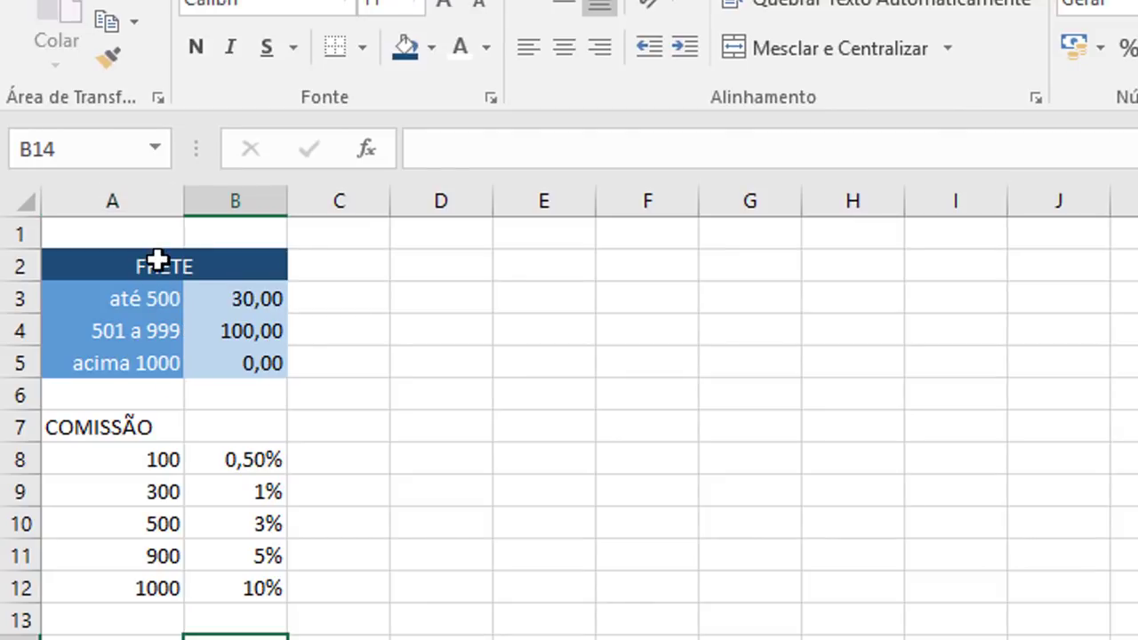
Copy the FRETE title's dark-blue header format from A2 onto the COMISSÃO heading in A7.
{"action": "left_click", "coordinate": [160, 260]}
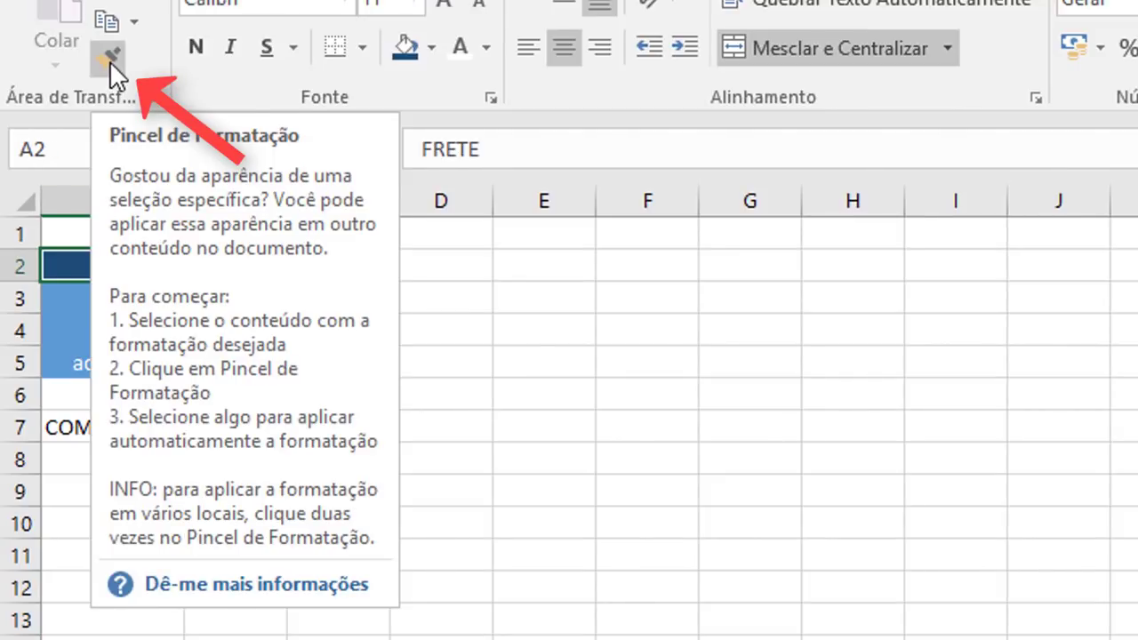
{"action": "left_click", "coordinate": [109, 60]}
{"action": "left_click", "coordinate": [152, 424]}
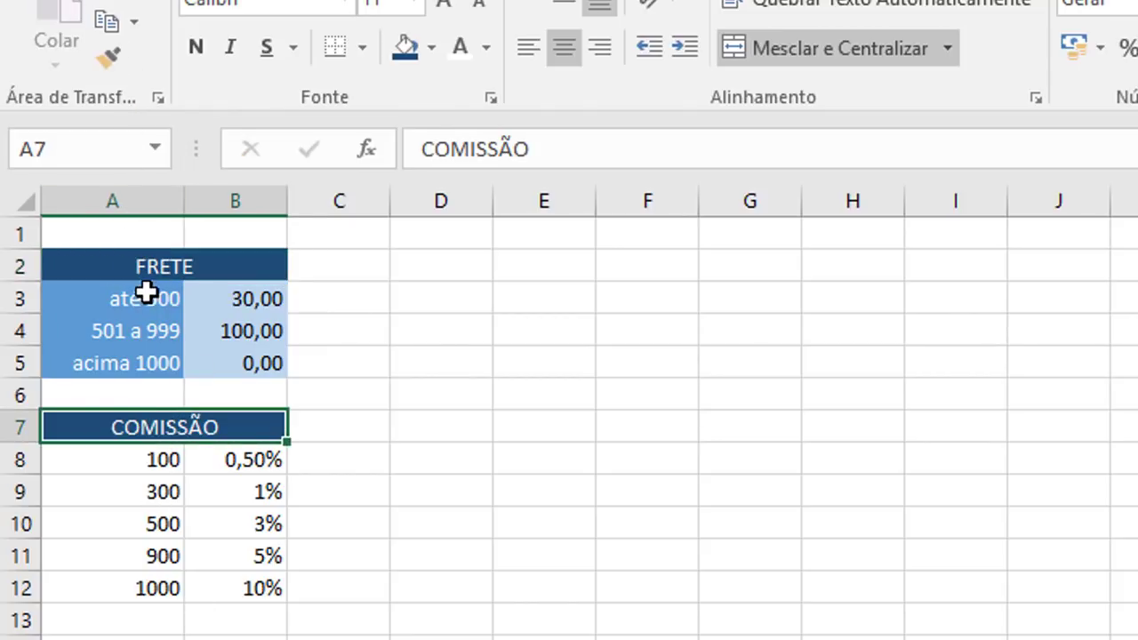
Paint the FRETE label style from A3:A5 onto the thresholds in A8:A12.
{"action": "left_click_drag", "start_coordinate": [145, 292], "coordinate": [152, 363]}
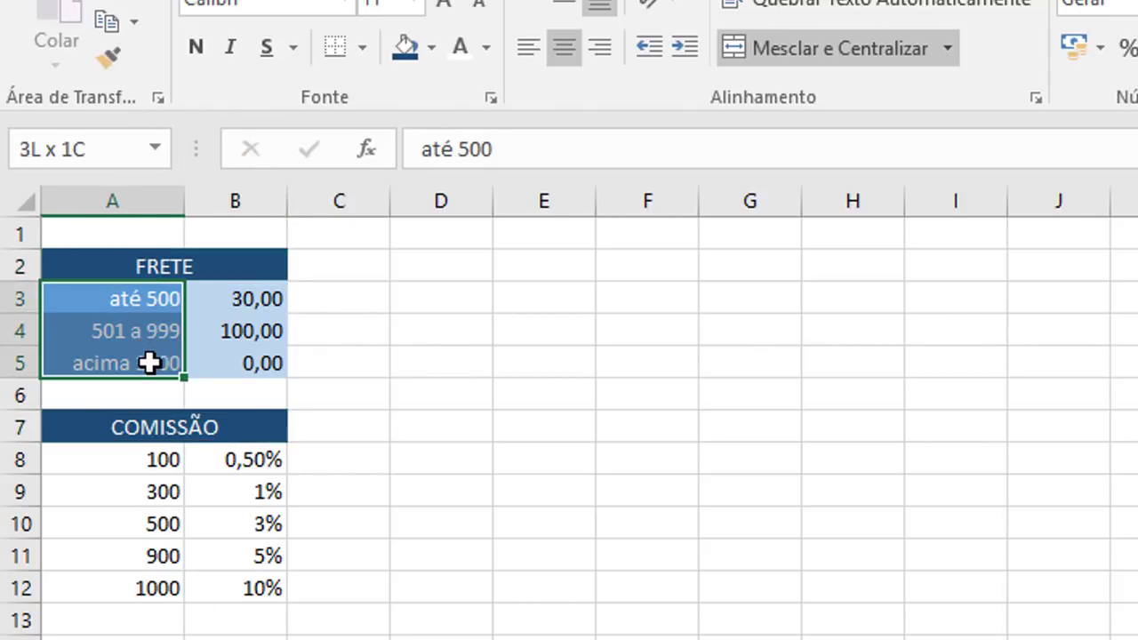
{"action": "left_click", "coordinate": [106, 52]}
{"action": "left_click", "coordinate": [138, 460]}
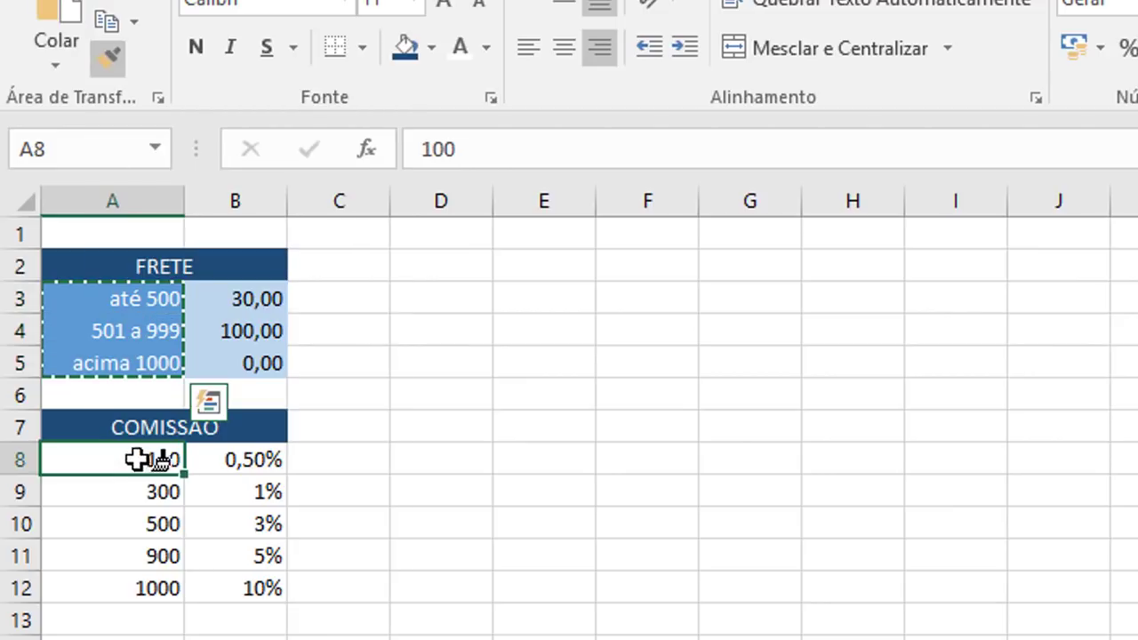
{"action": "left_click_drag", "start_coordinate": [138, 460], "coordinate": [137, 588]}
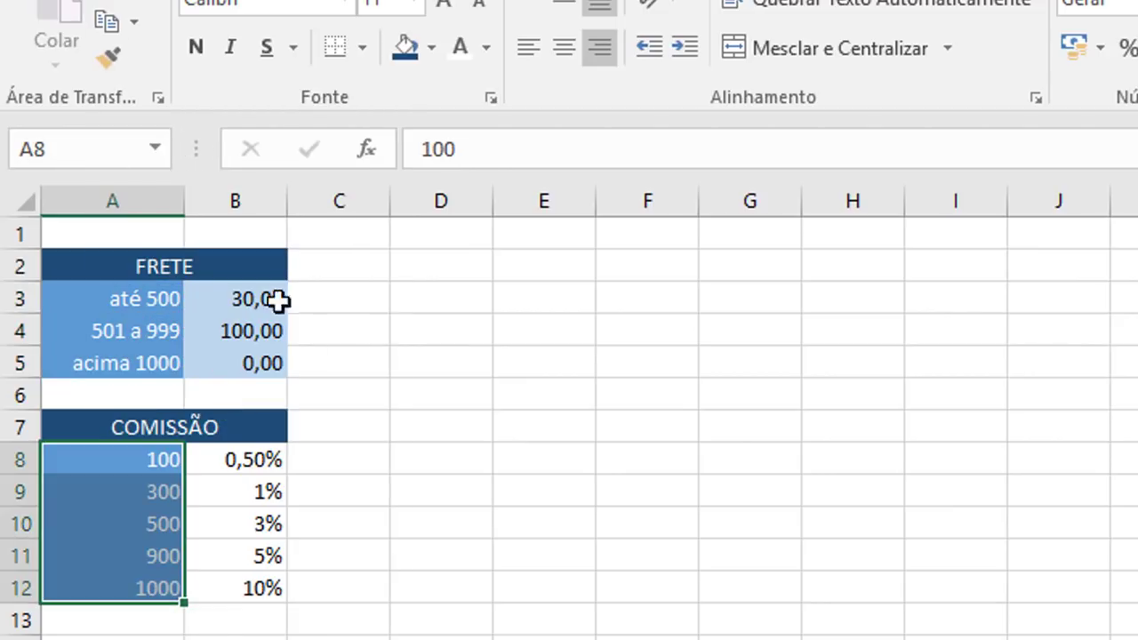
Paint the FRETE value style from B3:B5 onto the rates in B8:B12.
{"action": "left_click_drag", "start_coordinate": [244, 299], "coordinate": [245, 356]}
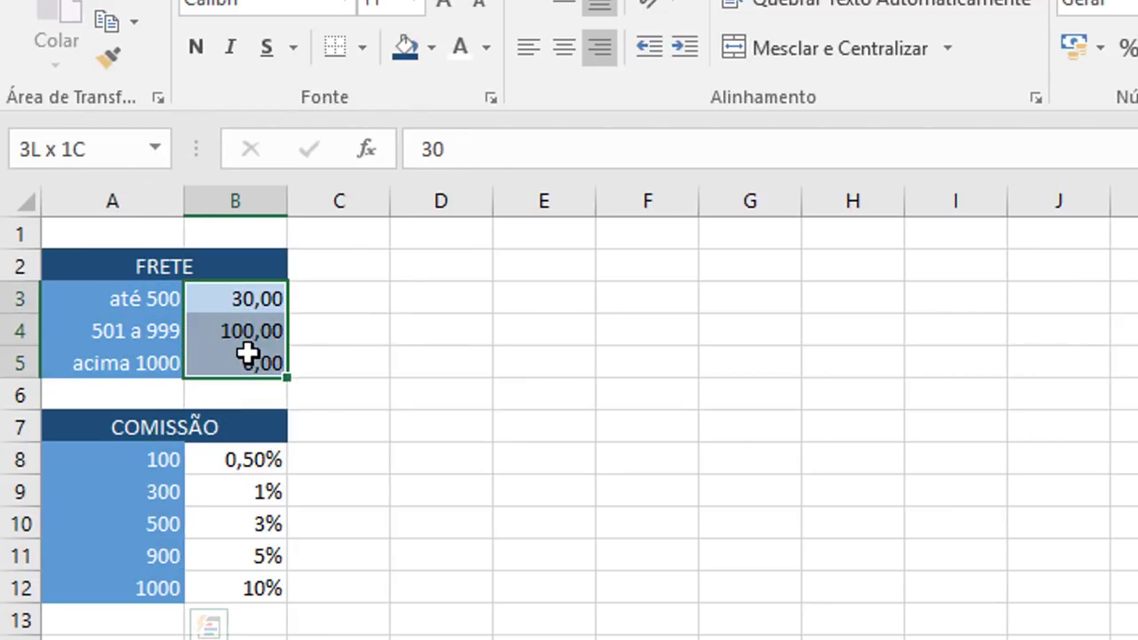
{"action": "left_click", "coordinate": [119, 67]}
{"action": "left_click_drag", "start_coordinate": [254, 460], "coordinate": [251, 622]}
Format rates B8:B12 as percentages with one decimal so they read 0,5%, 1%, 3%, 5%, 10%.
{"action": "left_click", "coordinate": [441, 638]}
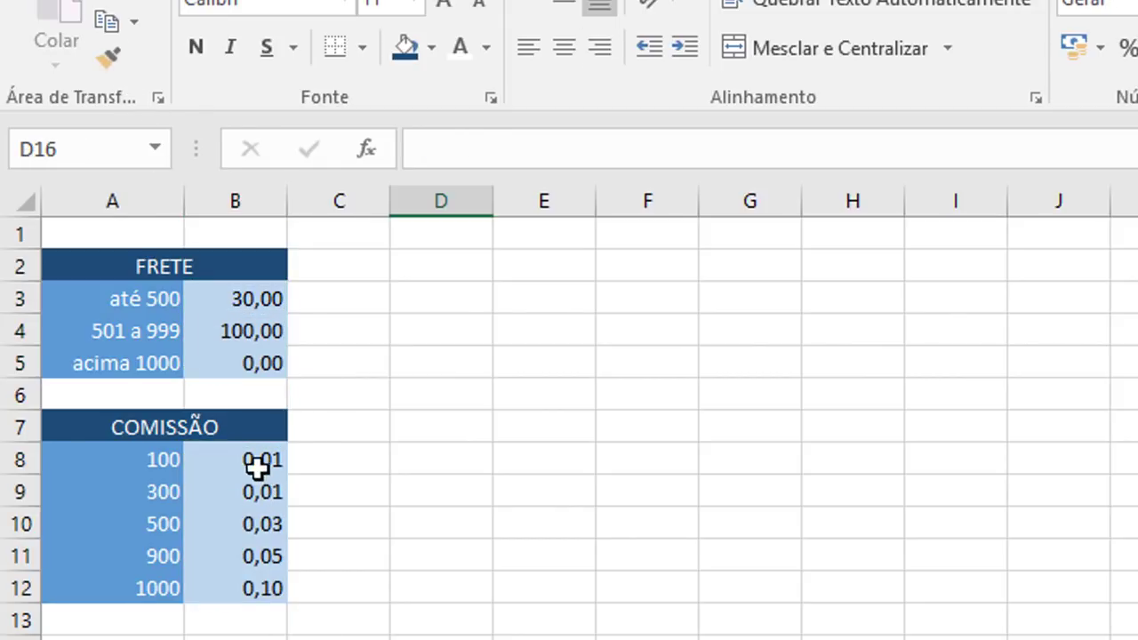
{"action": "left_click_drag", "start_coordinate": [253, 455], "coordinate": [265, 587]}
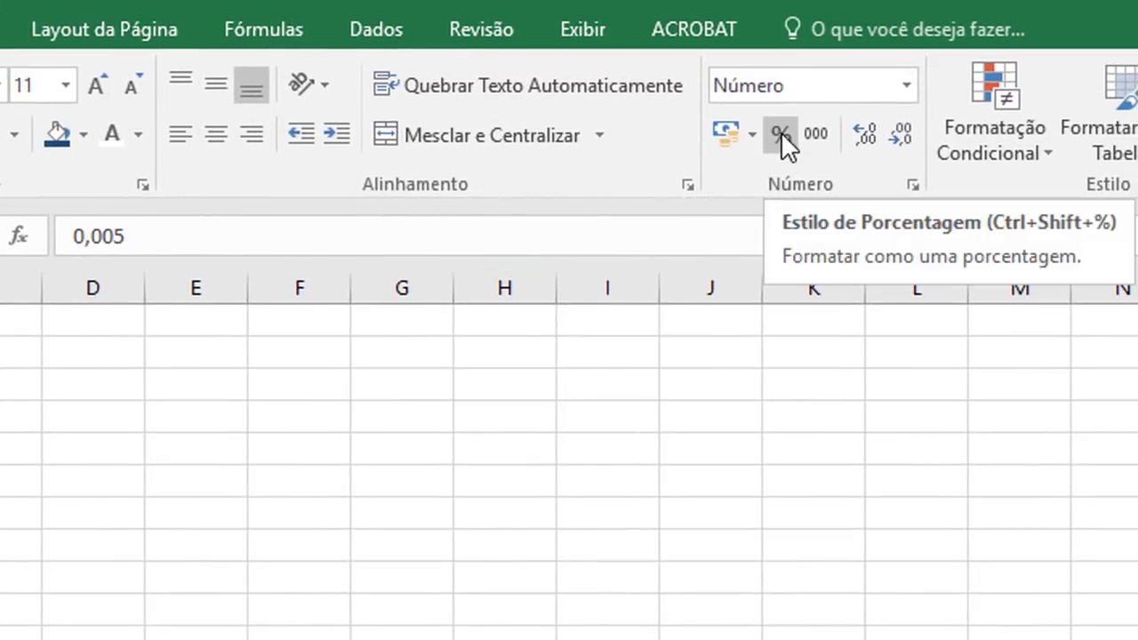
{"action": "left_click", "coordinate": [781, 135]}
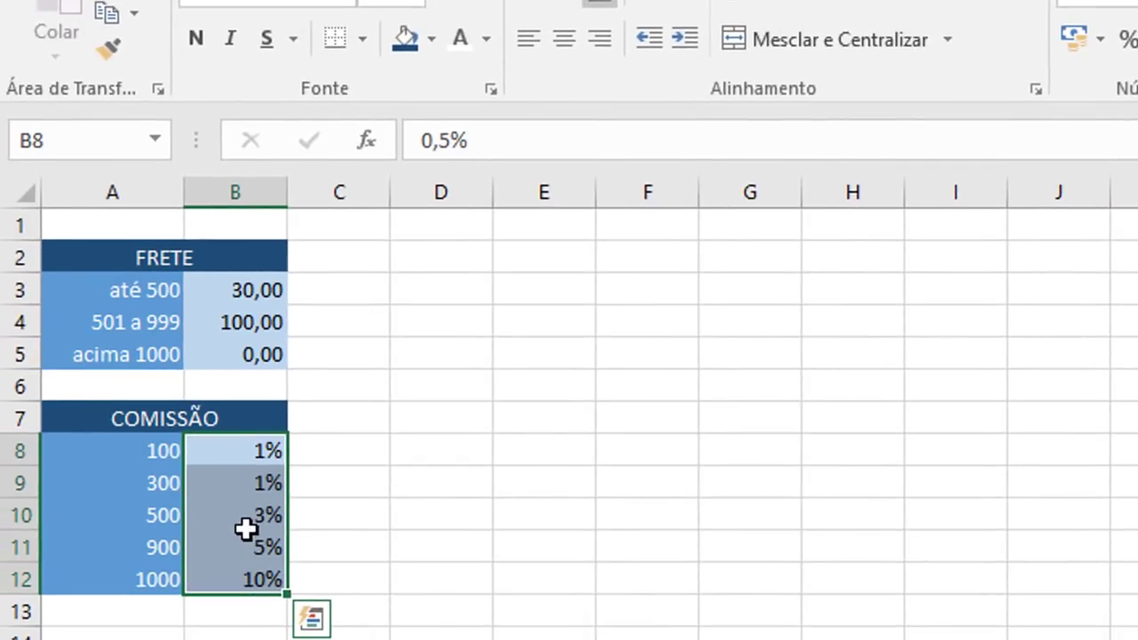
{"action": "left_click", "coordinate": [245, 523]}
{"action": "left_click", "coordinate": [254, 454]}
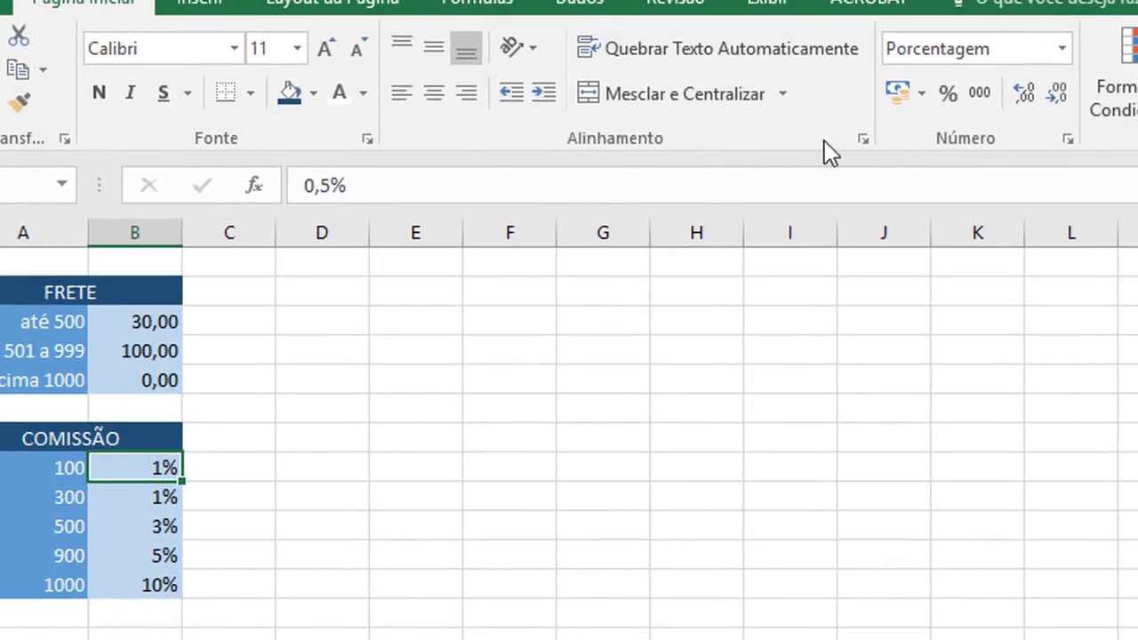
{"action": "left_click", "coordinate": [1025, 101]}
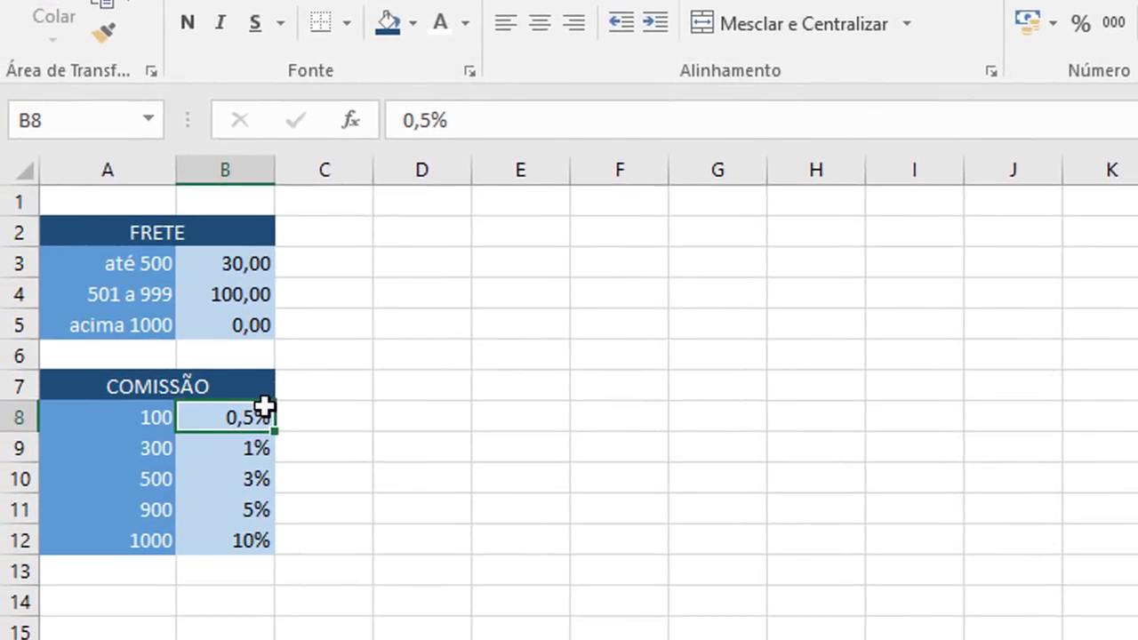
{"action": "left_click", "coordinate": [325, 636]}
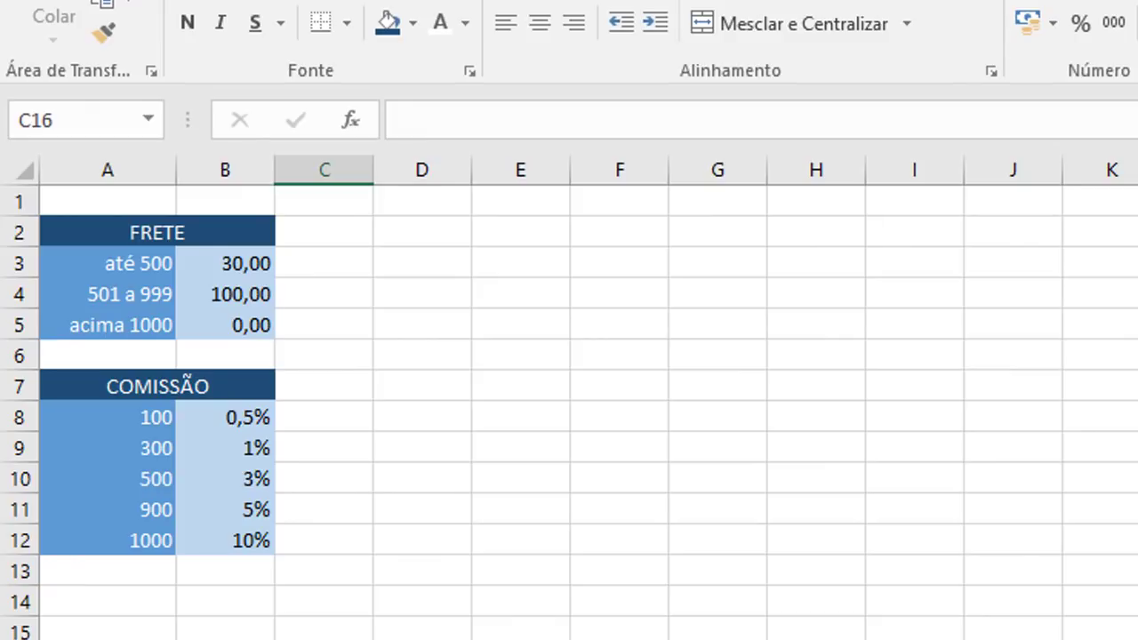
On the sales sheet, begin =PROCV(H5; in Comissão (%) cell K5.
{"action": "key", "text": "ctrl+Page_Up"}
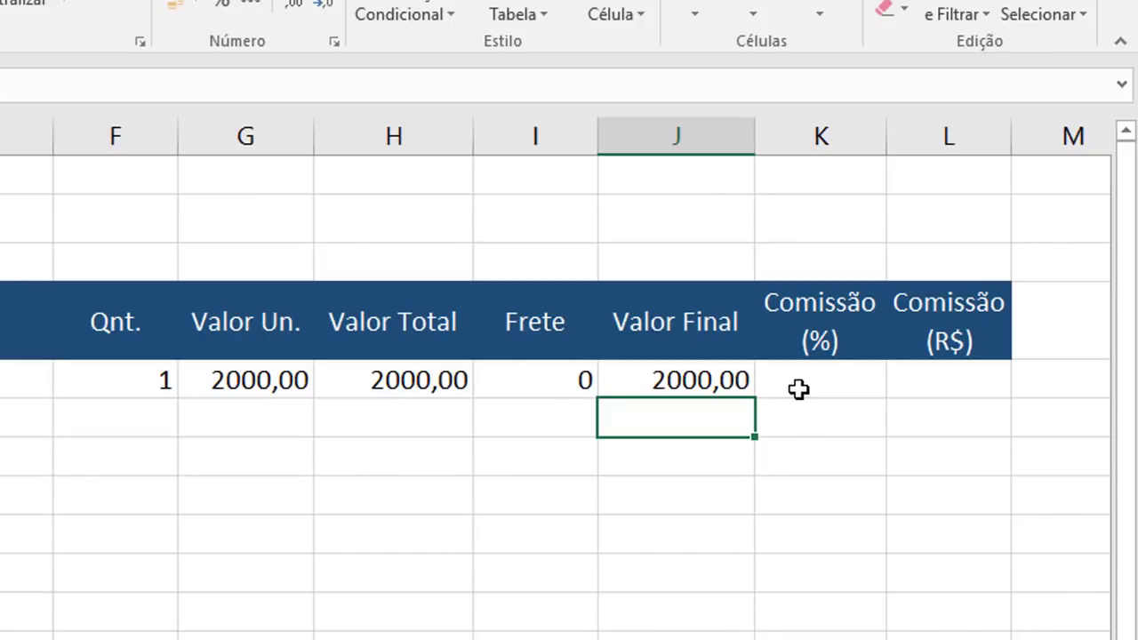
{"action": "left_click", "coordinate": [803, 383]}
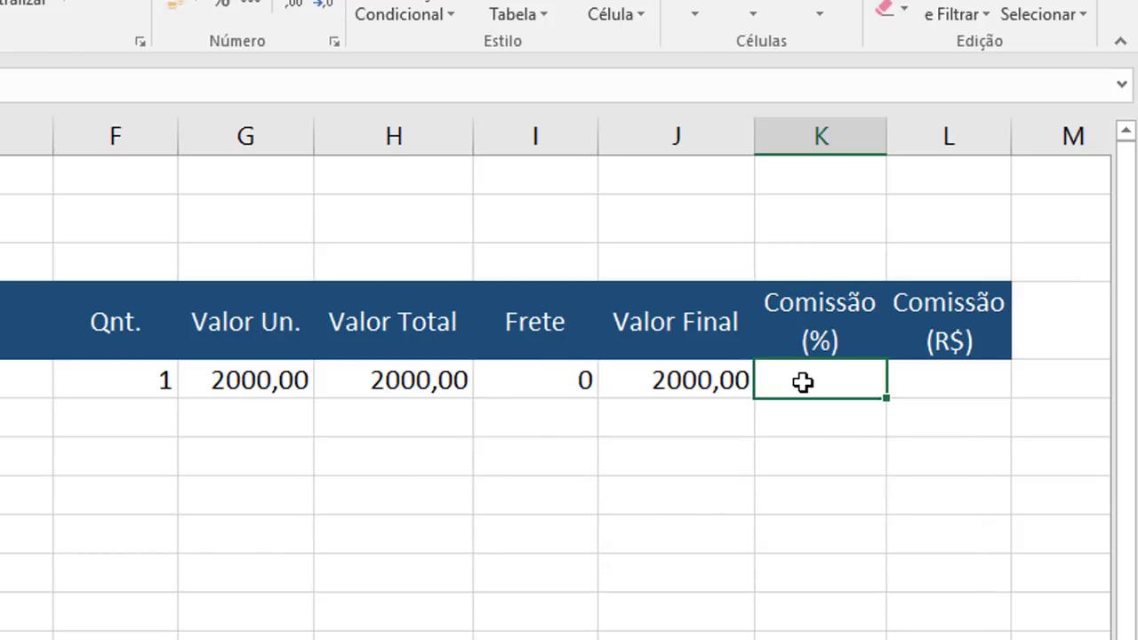
{"action": "type", "text": "=PRO"}
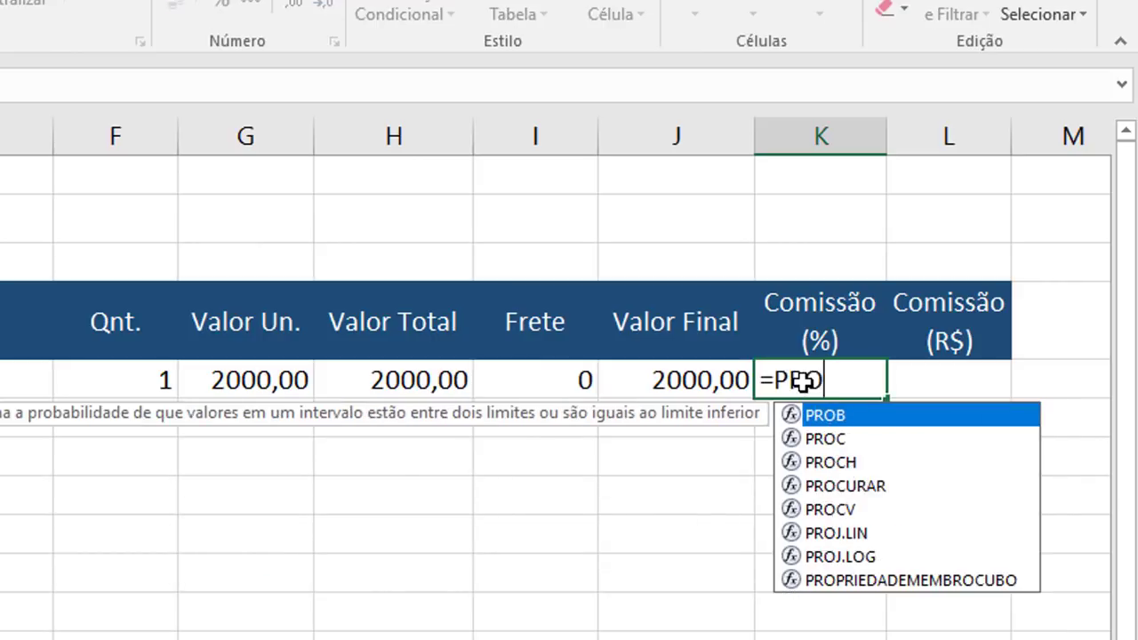
{"action": "type", "text": "CV"}
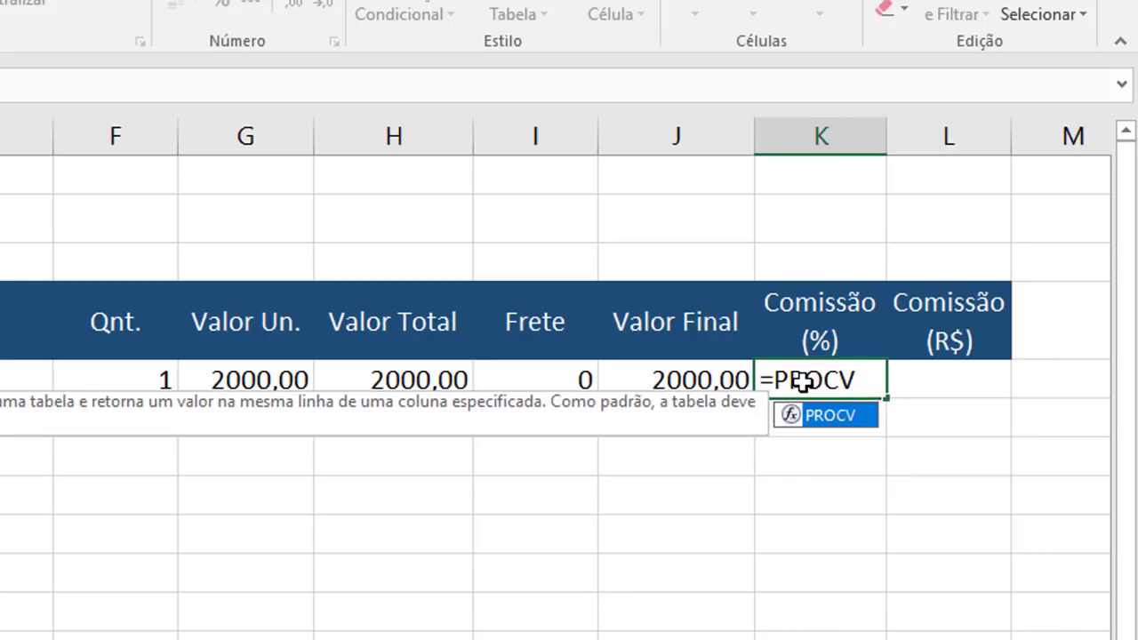
{"action": "type", "text": "("}
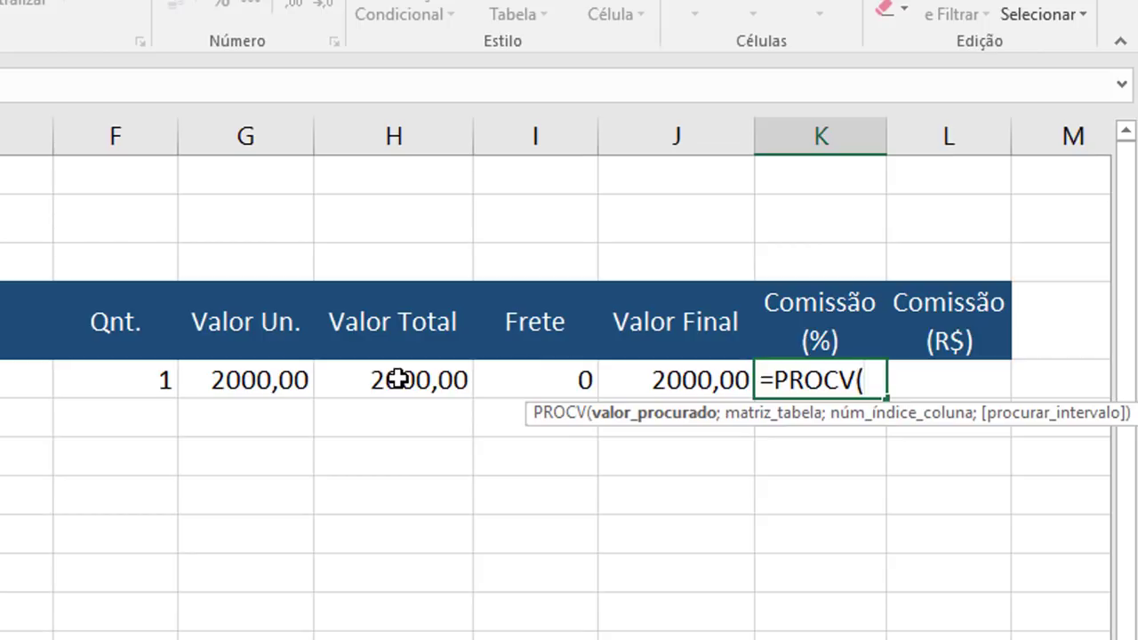
{"action": "left_click", "coordinate": [397, 379]}
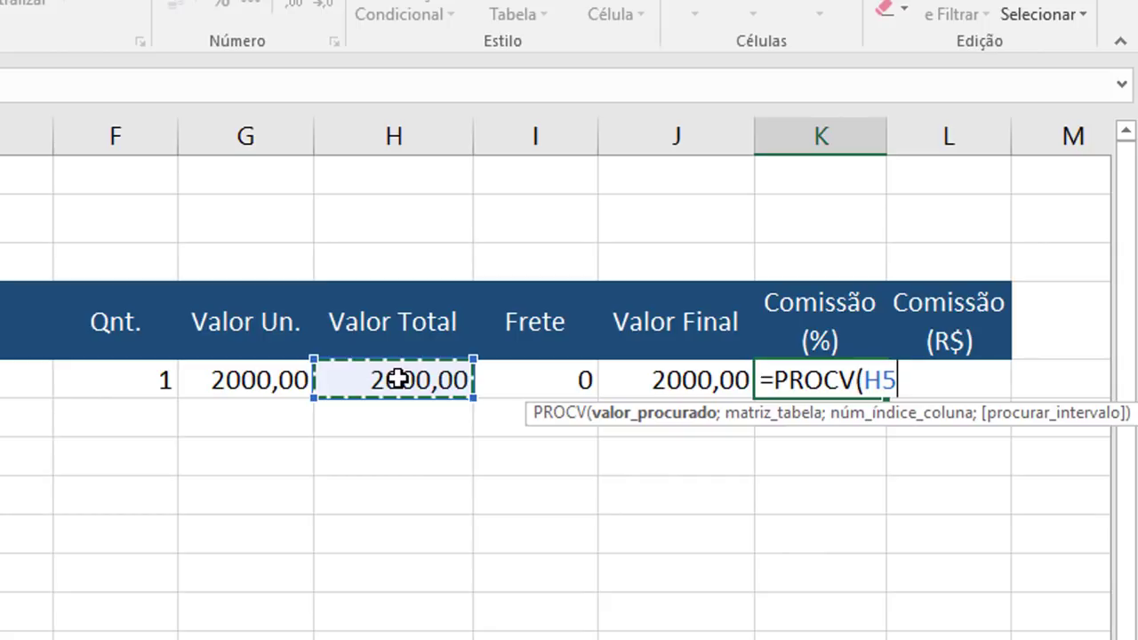
{"action": "type", "text": ";"}
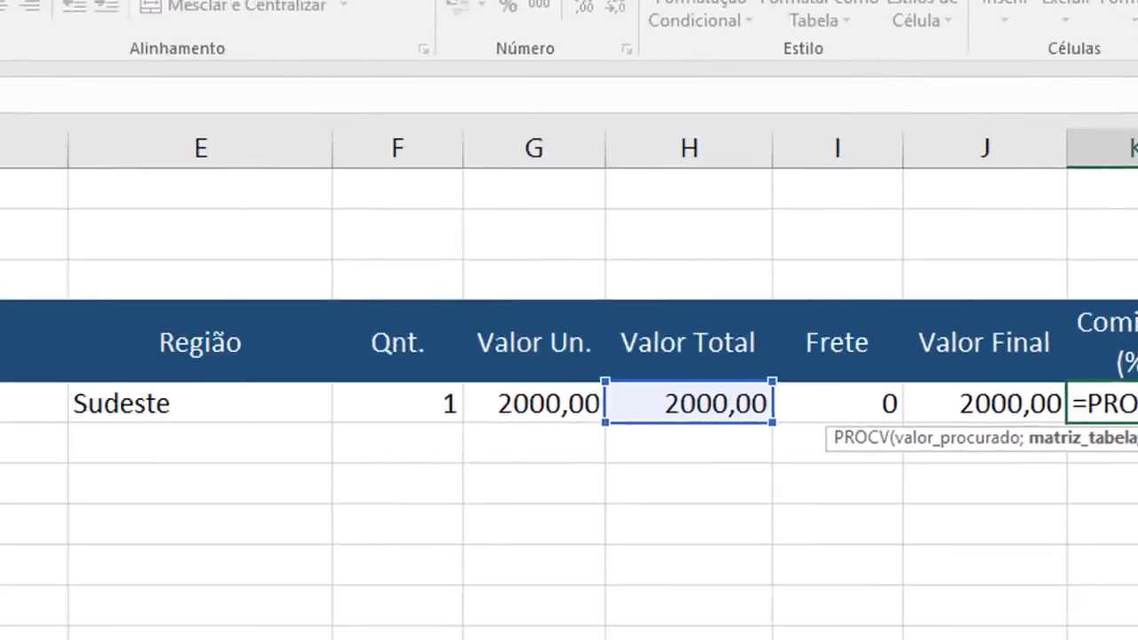
Add Dados!A7:B12 as the PROCV lookup range, followed by a semicolon.
{"action": "key", "text": "ctrl+Page_Down"}
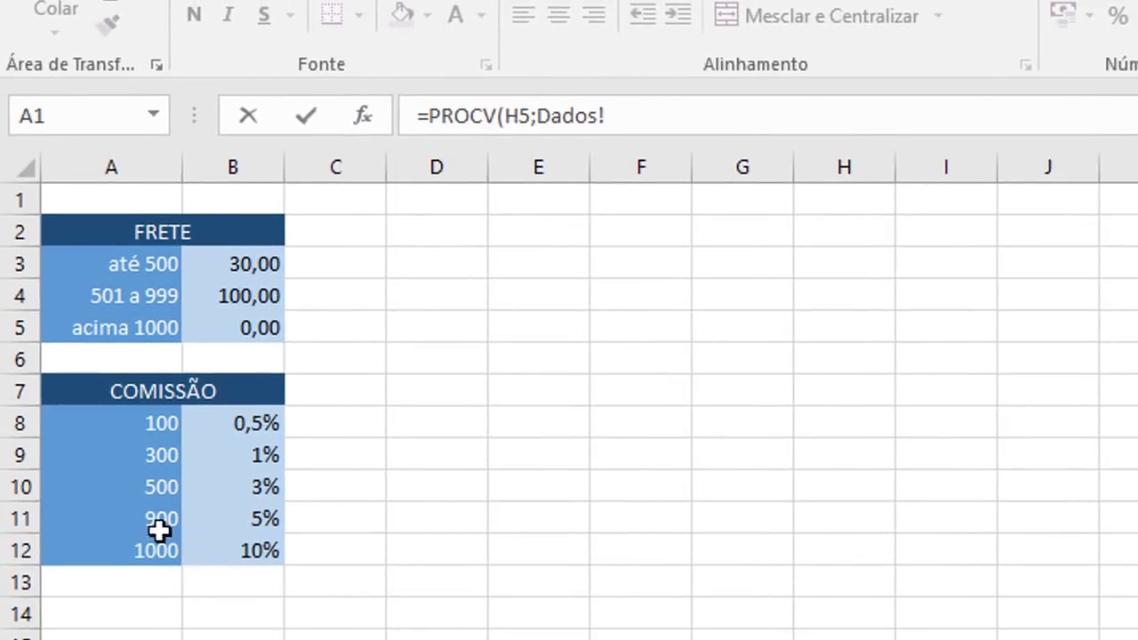
{"action": "left_click", "coordinate": [100, 391]}
{"action": "left_click_drag", "start_coordinate": [100, 391], "coordinate": [212, 546]}
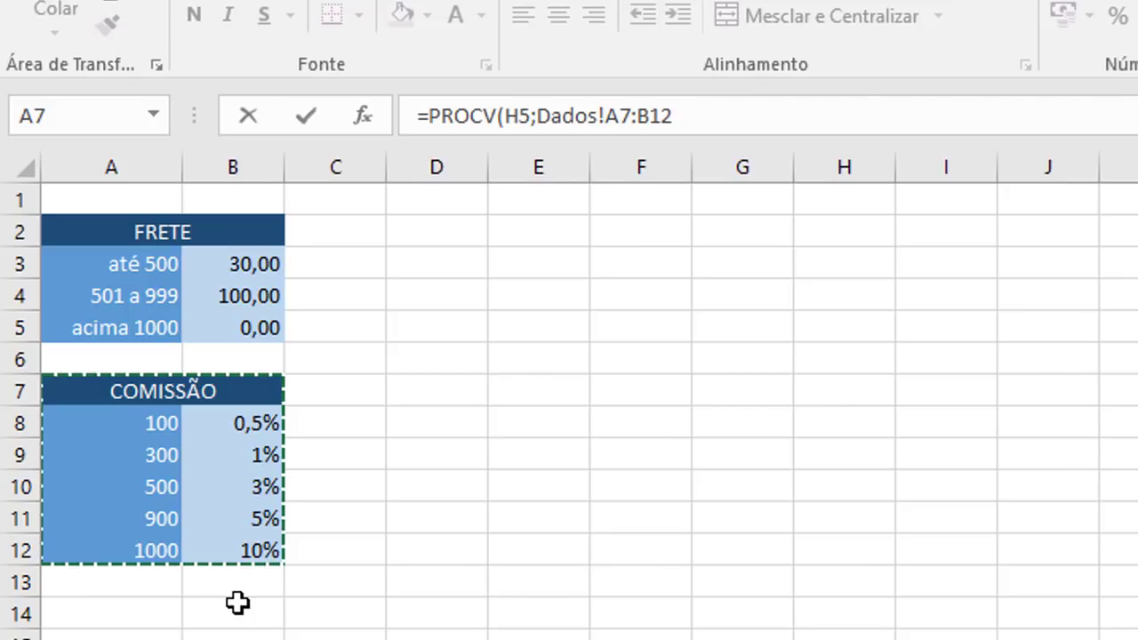
{"action": "type", "text": ";"}
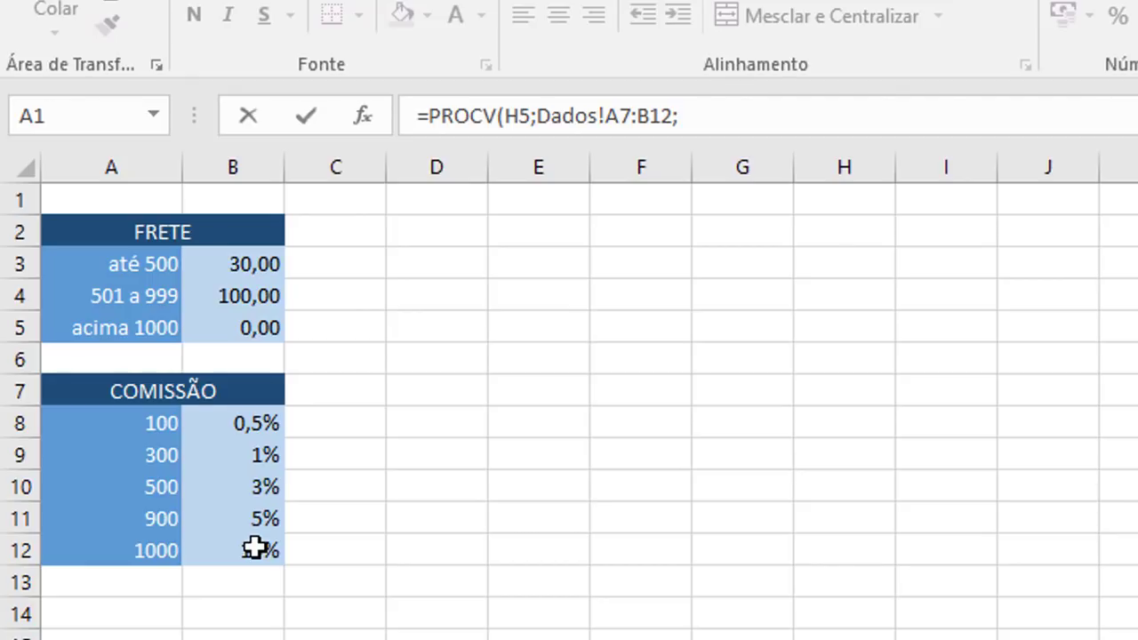
Complete the formula as =PROCV(H5;Dados!A7:B12;2;1), returning column 2 with approximate match.
{"action": "type", "text": "2"}
{"action": "type", "text": ";1"}
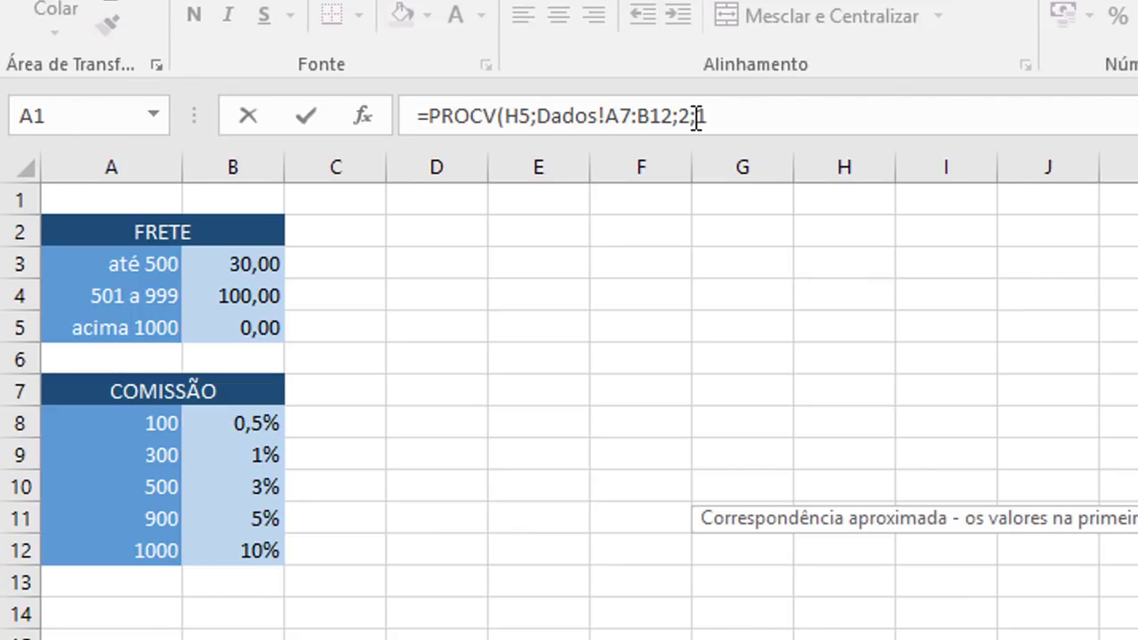
{"action": "type", "text": ")"}
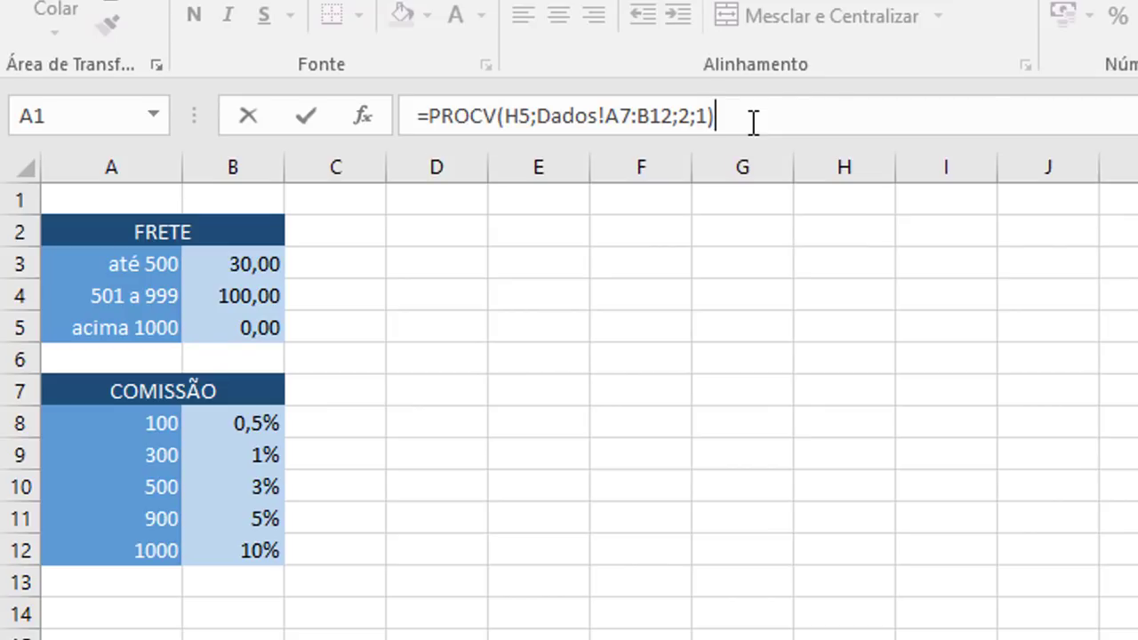
{"action": "key", "text": "Return"}
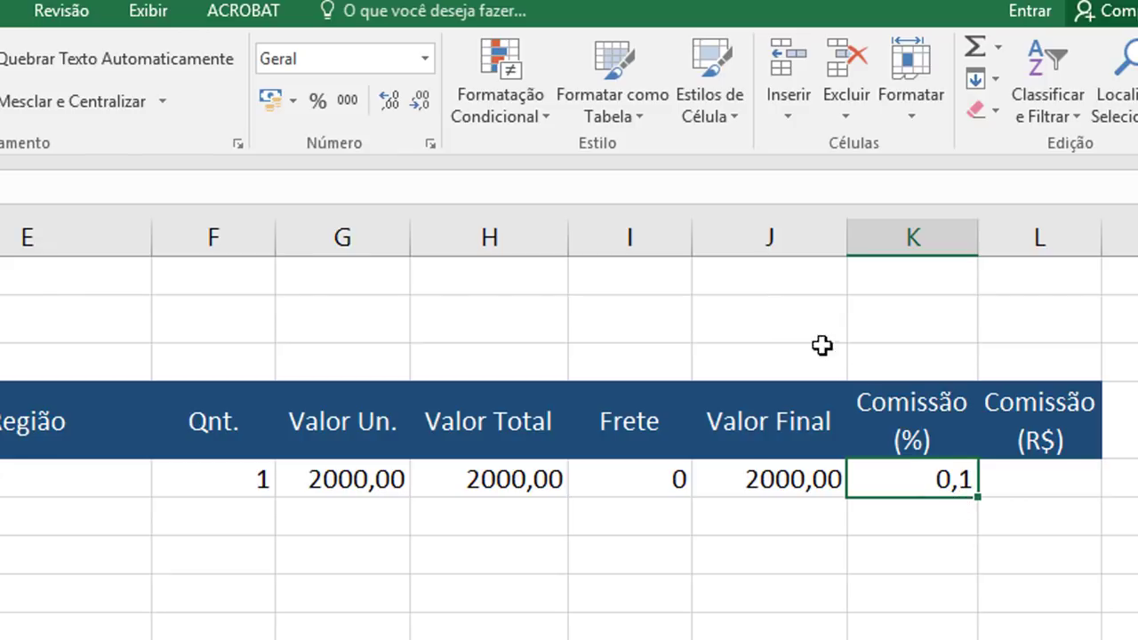
Format Comissão (%) as a percentage and change Valor Un. to 550.
{"action": "left_click", "coordinate": [319, 101]}
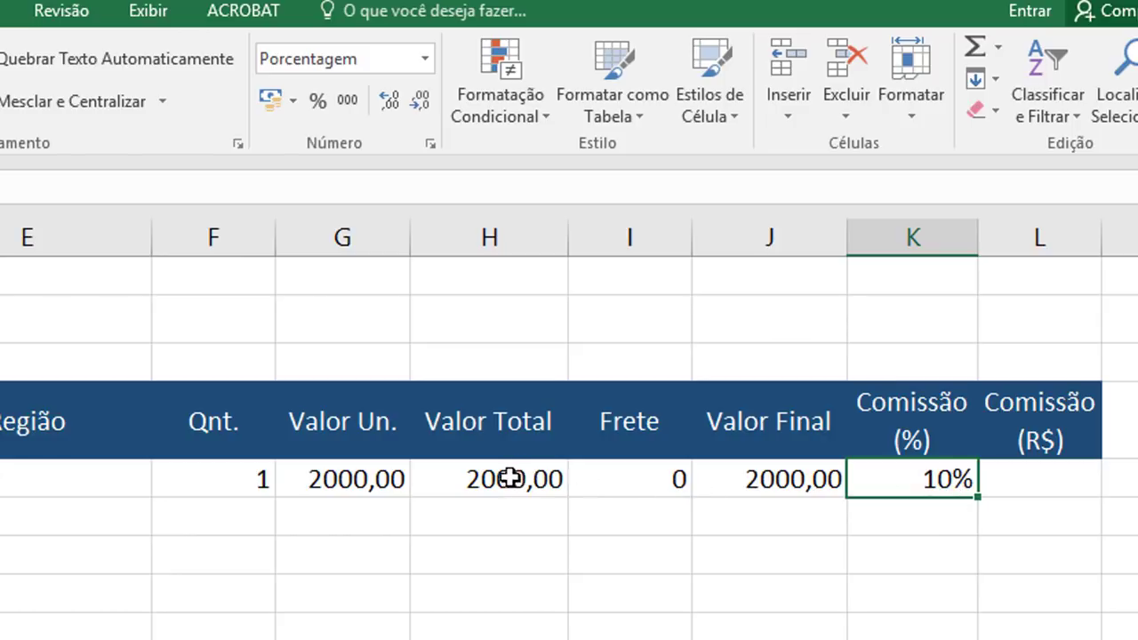
{"action": "left_click", "coordinate": [374, 480]}
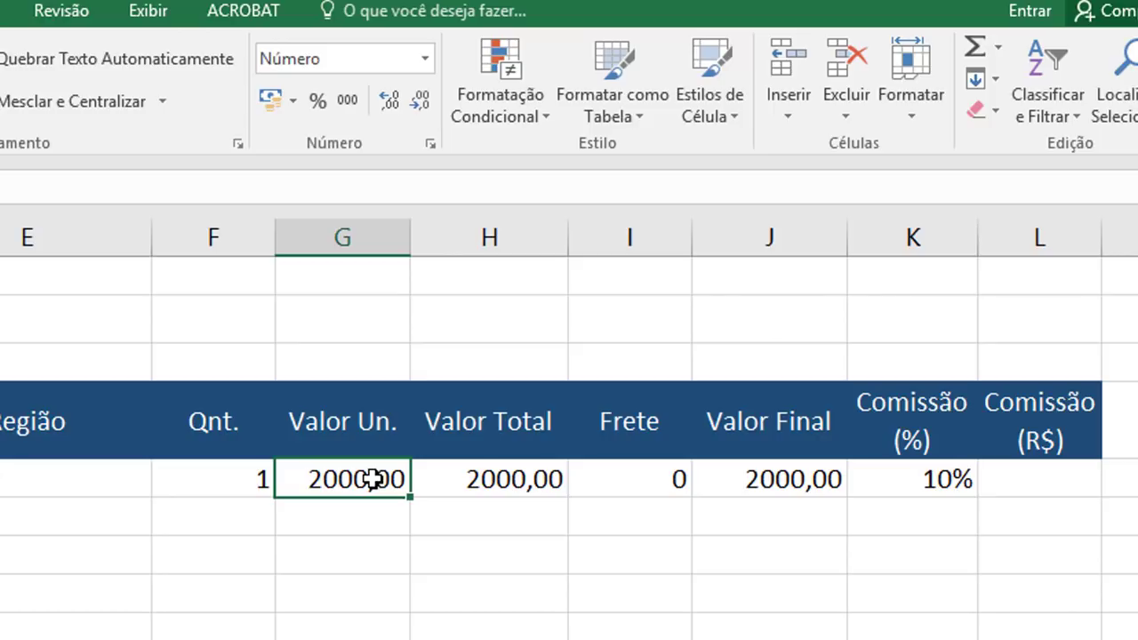
{"action": "type", "text": "5"}
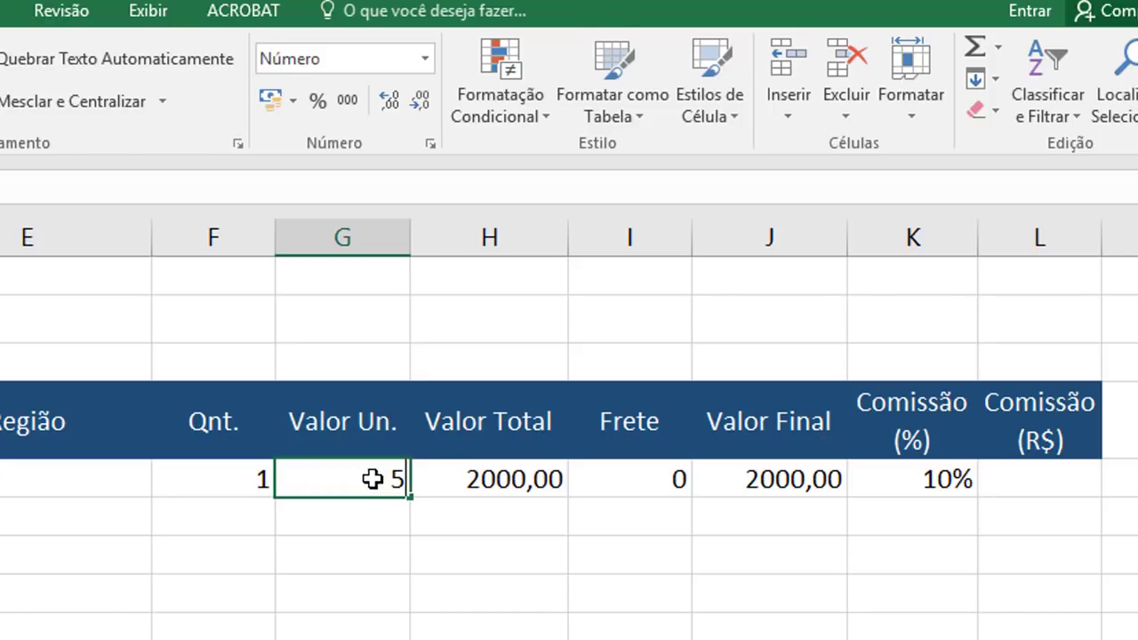
{"action": "type", "text": "50"}
{"action": "key", "text": "Return"}
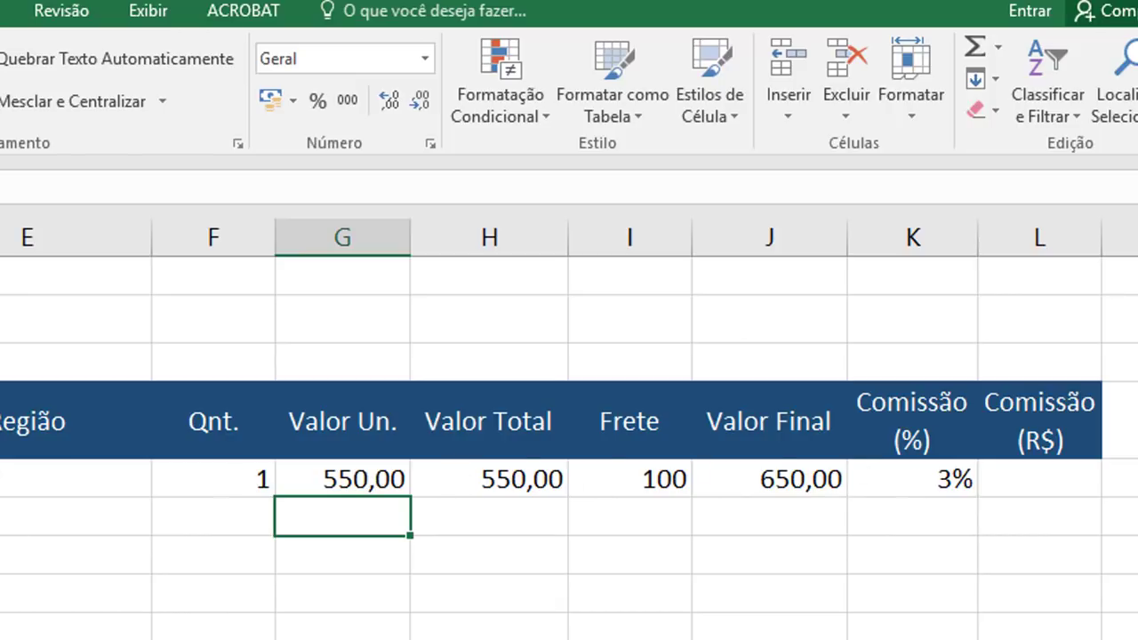
Review the commission rates on Dados, then confirm the 3% commission on the sales sheet.
{"action": "key", "text": "ctrl+Page_Down"}
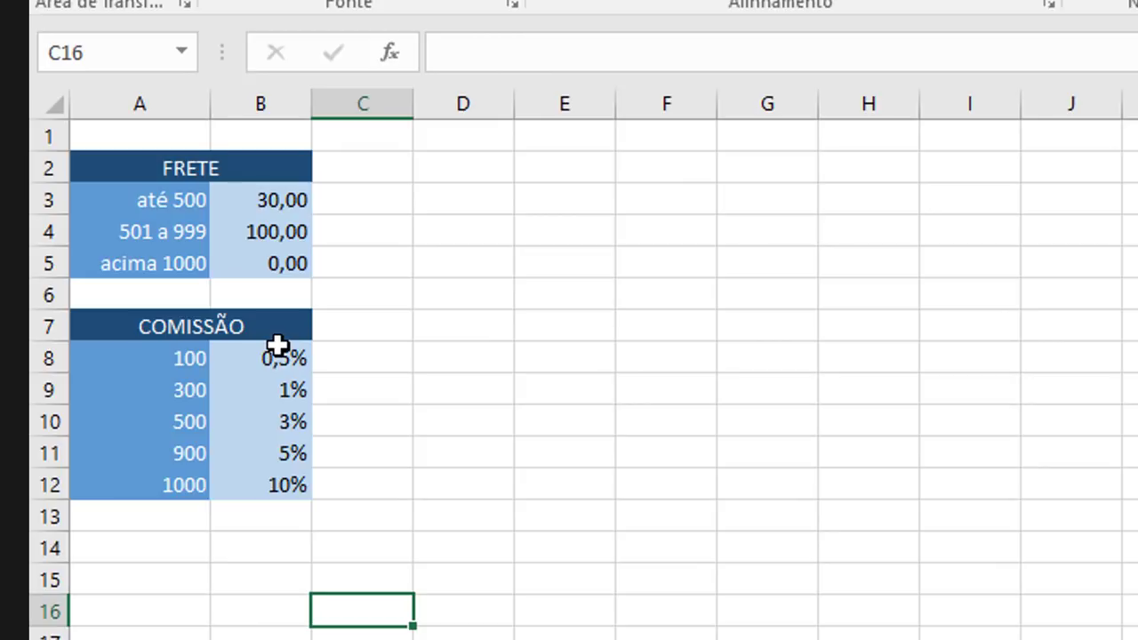
{"action": "left_click_drag", "start_coordinate": [276, 360], "coordinate": [276, 455]}
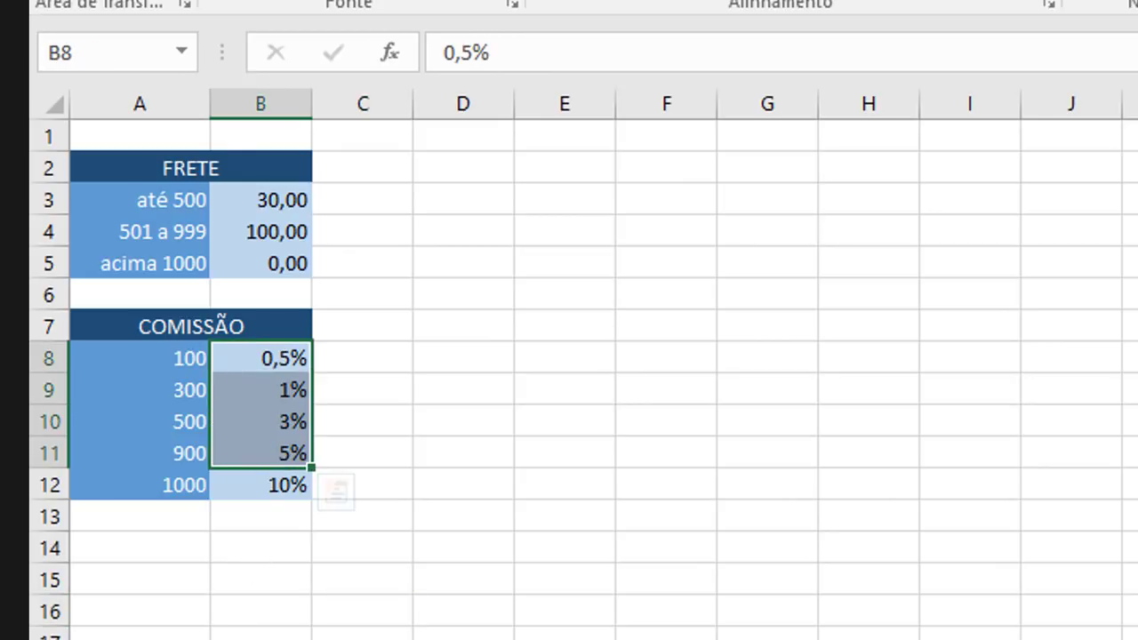
{"action": "key", "text": "ctrl+Page_Up"}
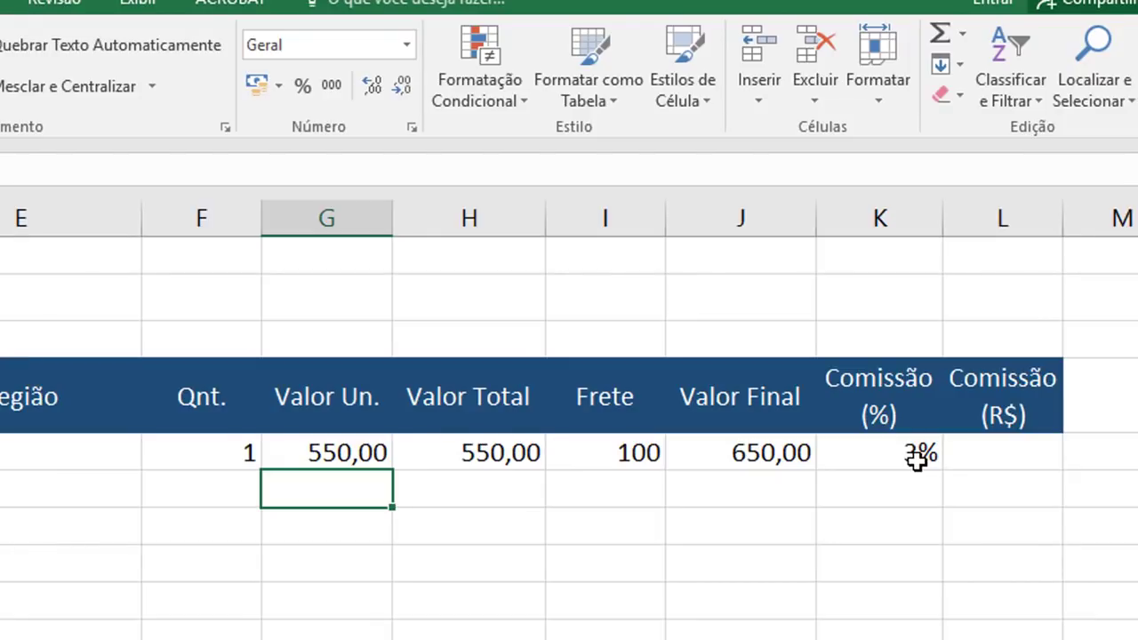
{"action": "left_click", "coordinate": [917, 458]}
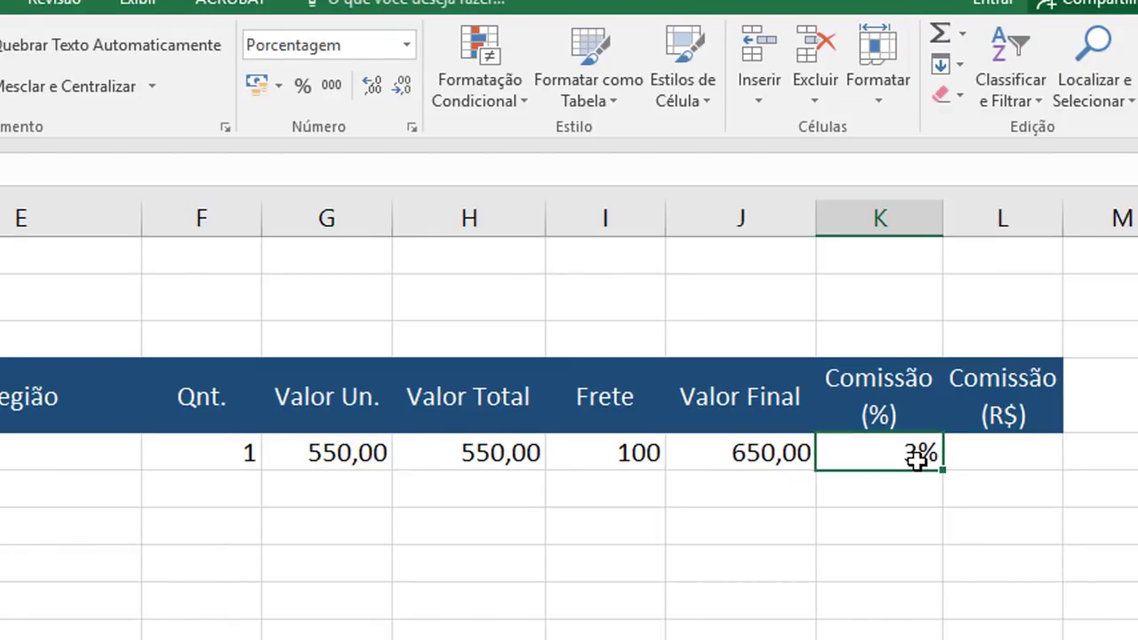
{"action": "left_click", "coordinate": [1003, 459]}
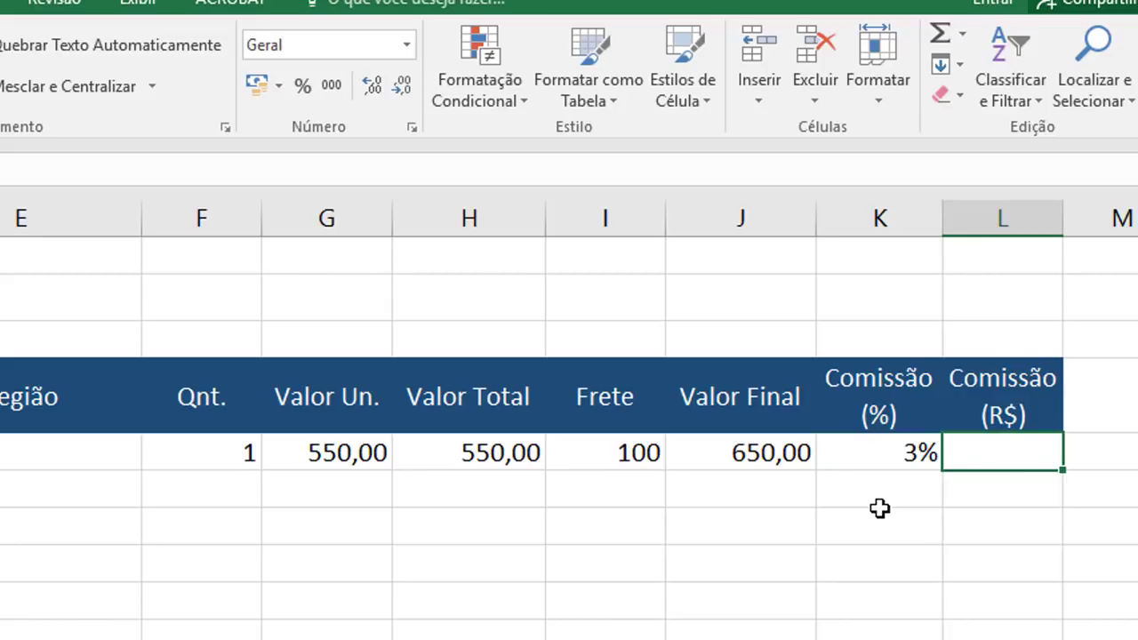
Enter =K5*H5 in Comissão (R$) to multiply the 3% rate by Valor Total.
{"action": "type", "text": "="}
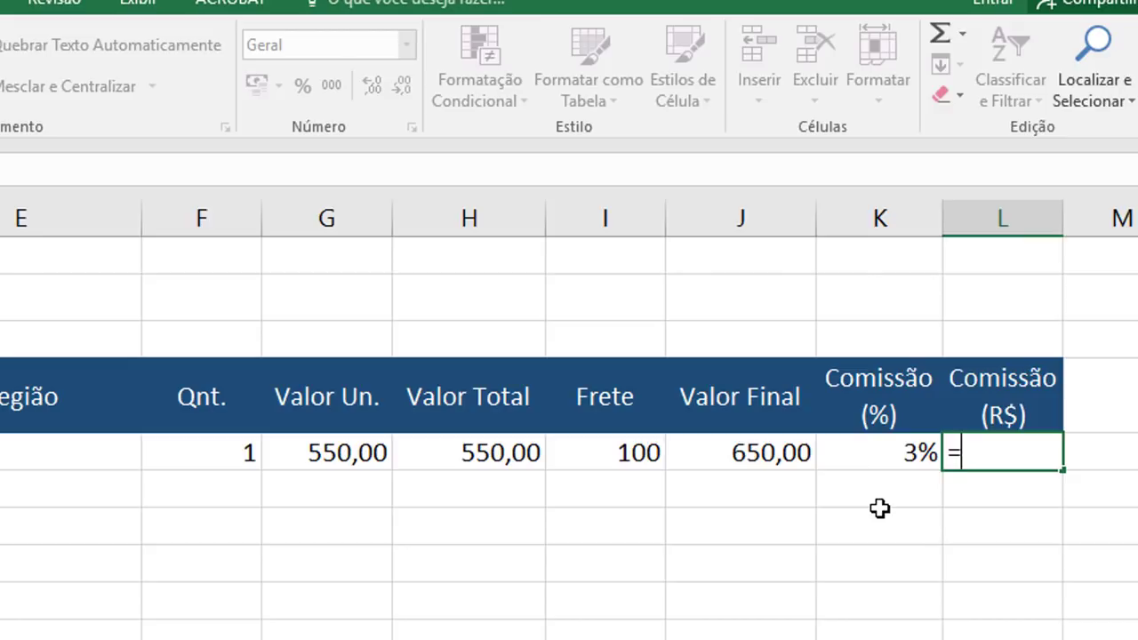
{"action": "left_click", "coordinate": [887, 453]}
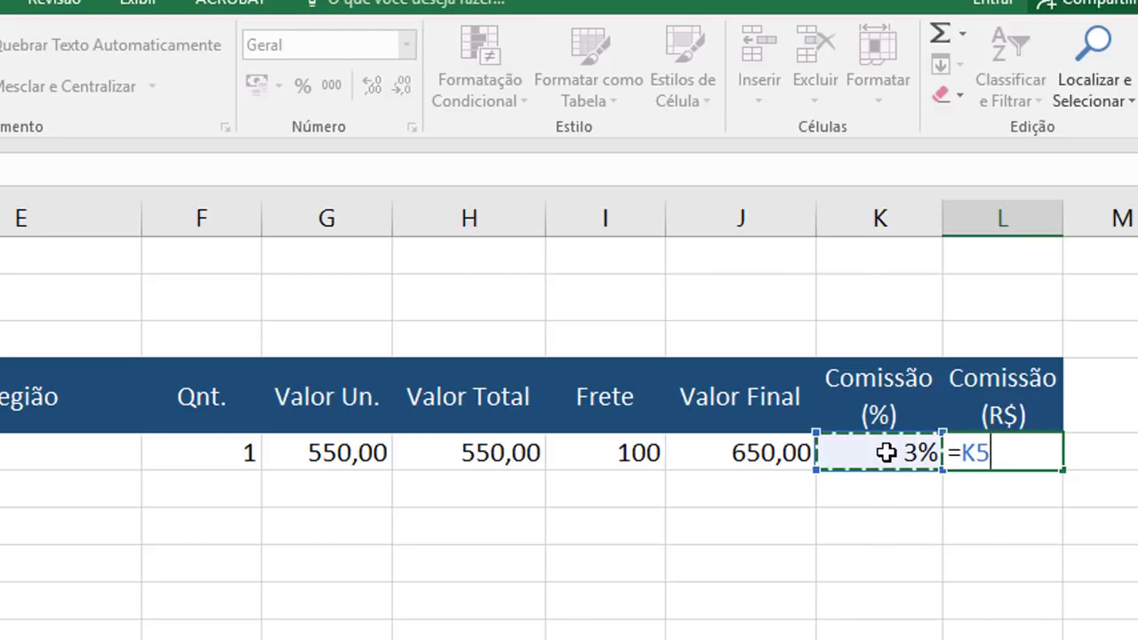
{"action": "type", "text": "*"}
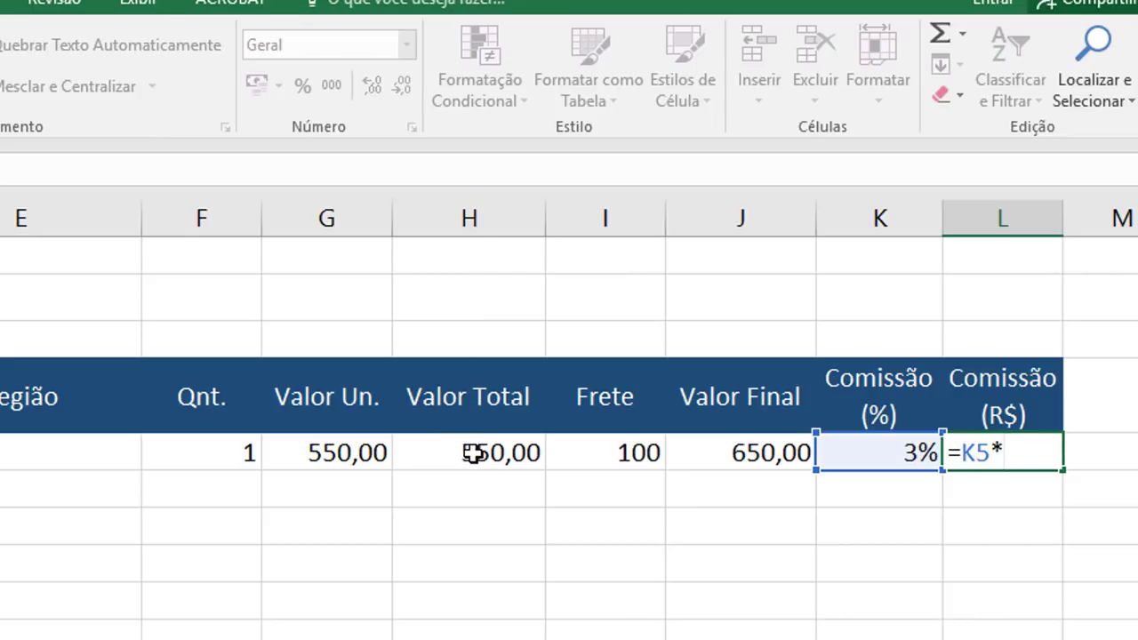
{"action": "left_click", "coordinate": [473, 453]}
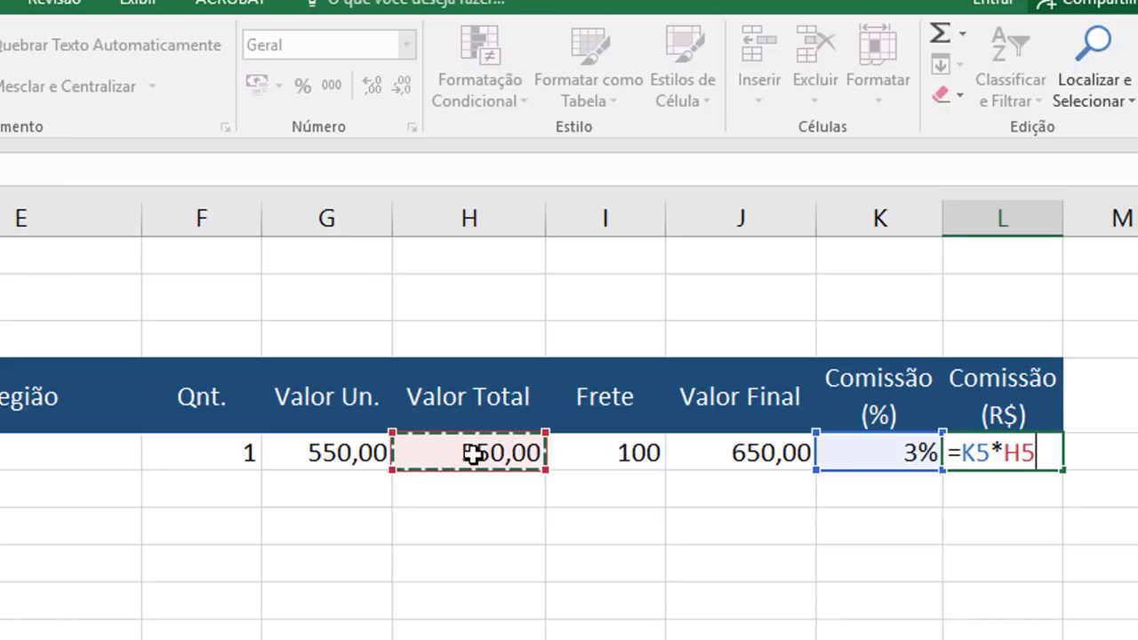
{"action": "key", "text": "Return"}
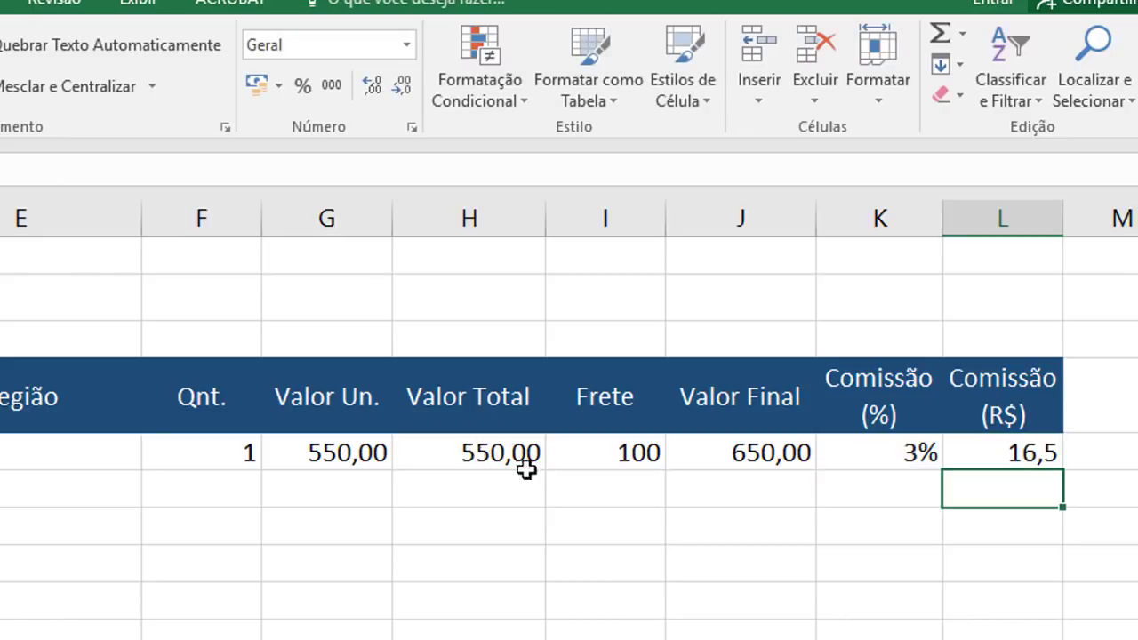
Show the commission as 16,50 with two decimals, then open I5's Frete formula for editing.
{"action": "left_click", "coordinate": [1042, 455]}
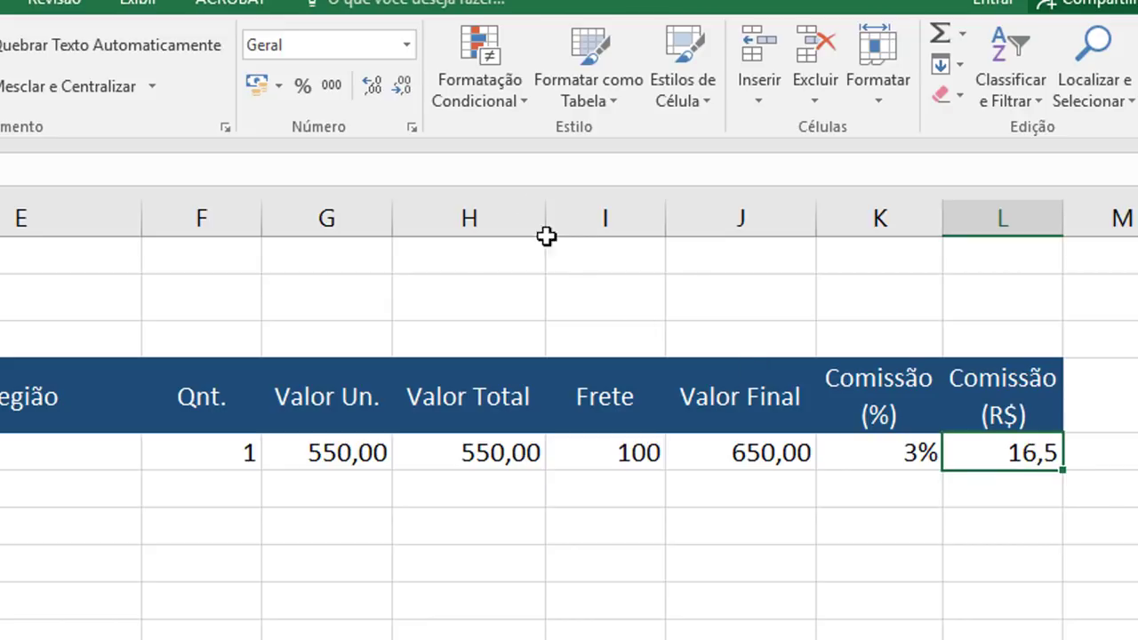
{"action": "left_click", "coordinate": [374, 89]}
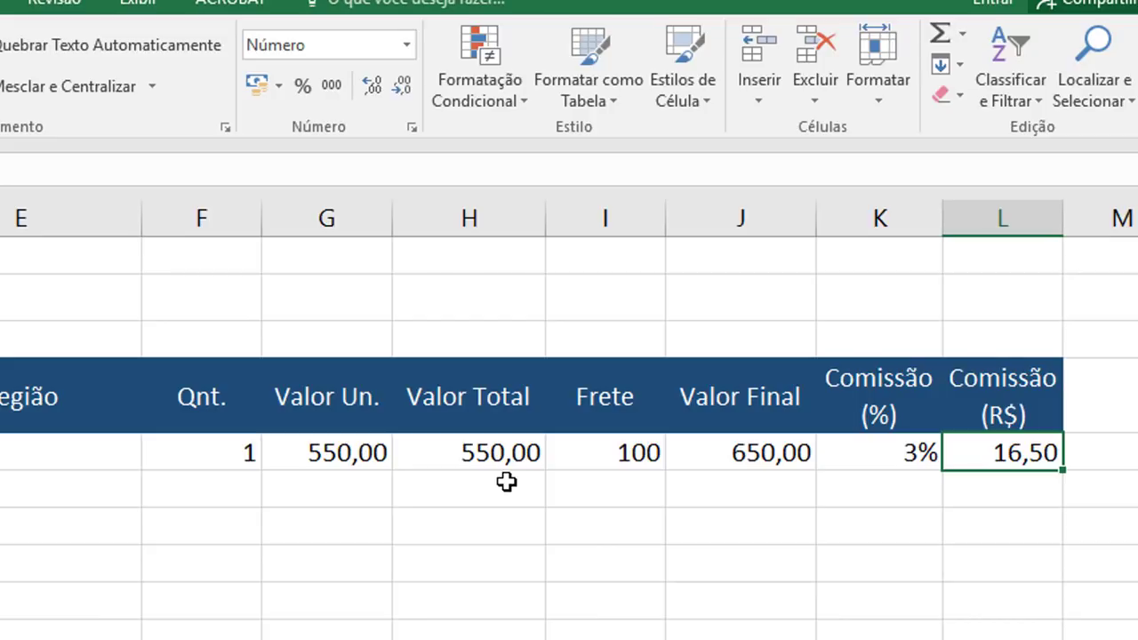
{"action": "key", "text": "Left"}
{"action": "key", "text": "Left"}
{"action": "key", "text": "Left"}
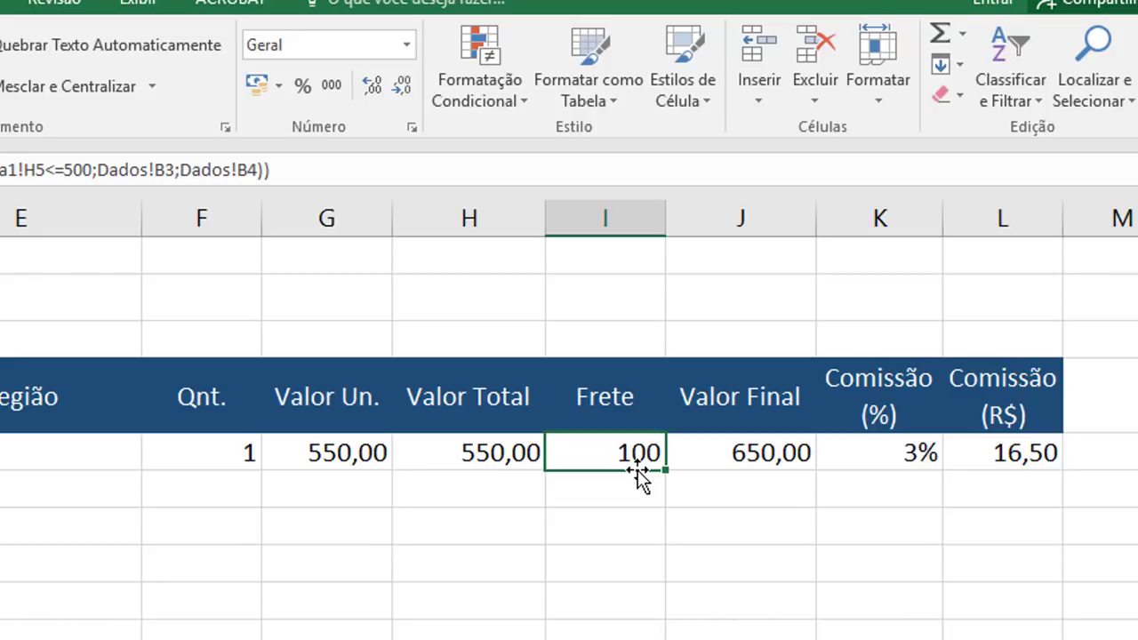
{"action": "key", "text": "F2"}
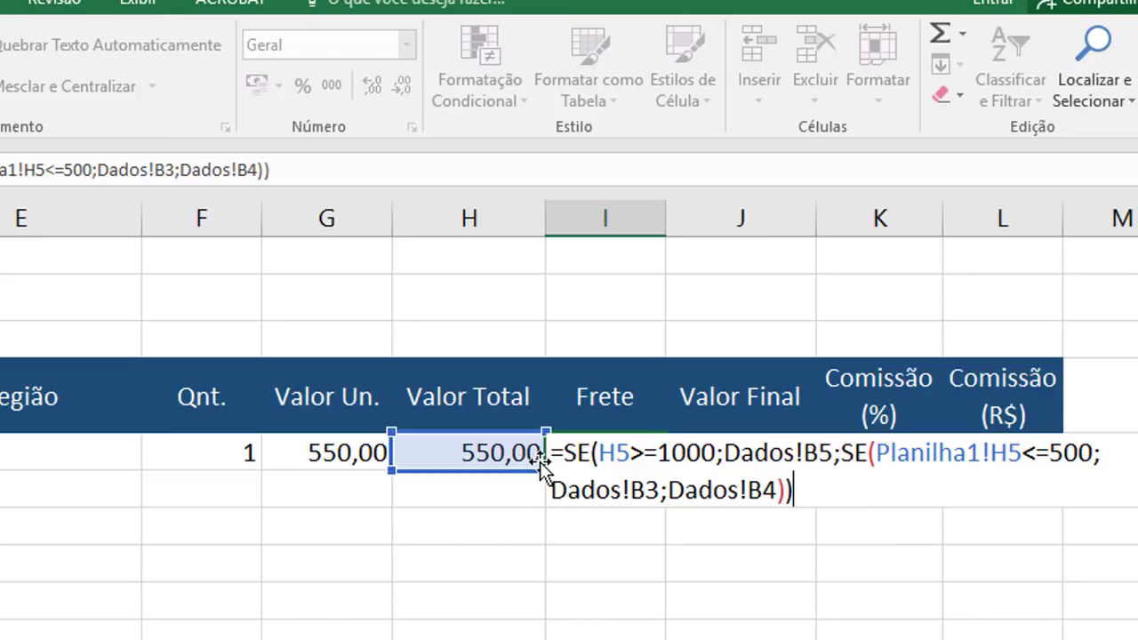
Exit the I5 Frete formula without edits, leaving it at 100.
{"action": "left_click", "coordinate": [541, 592]}
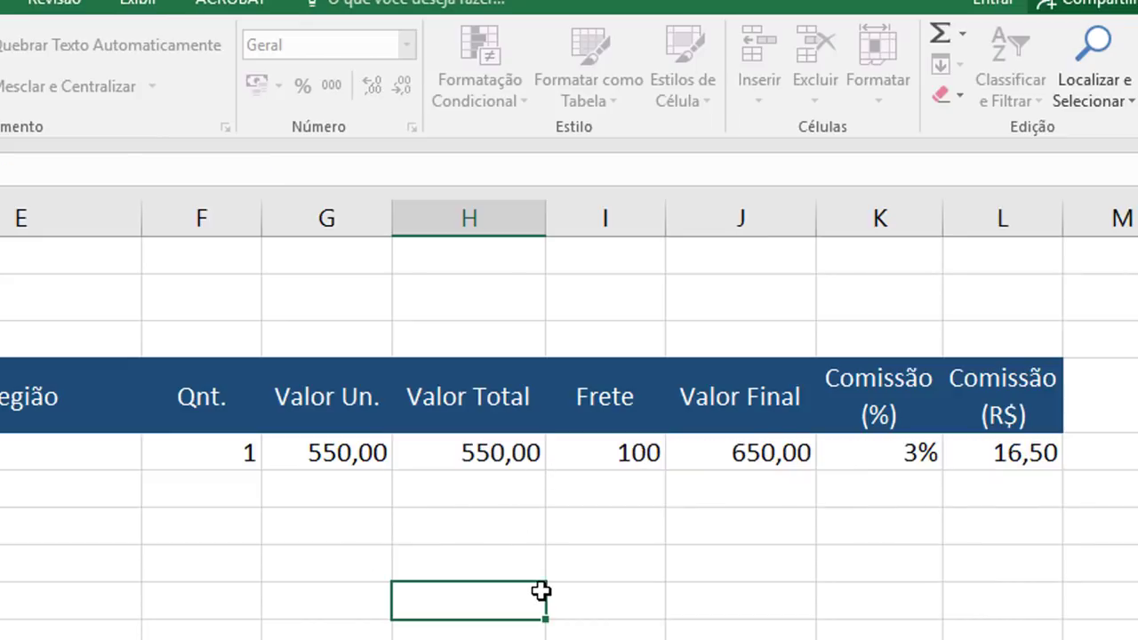
{"action": "left_click", "coordinate": [618, 462]}
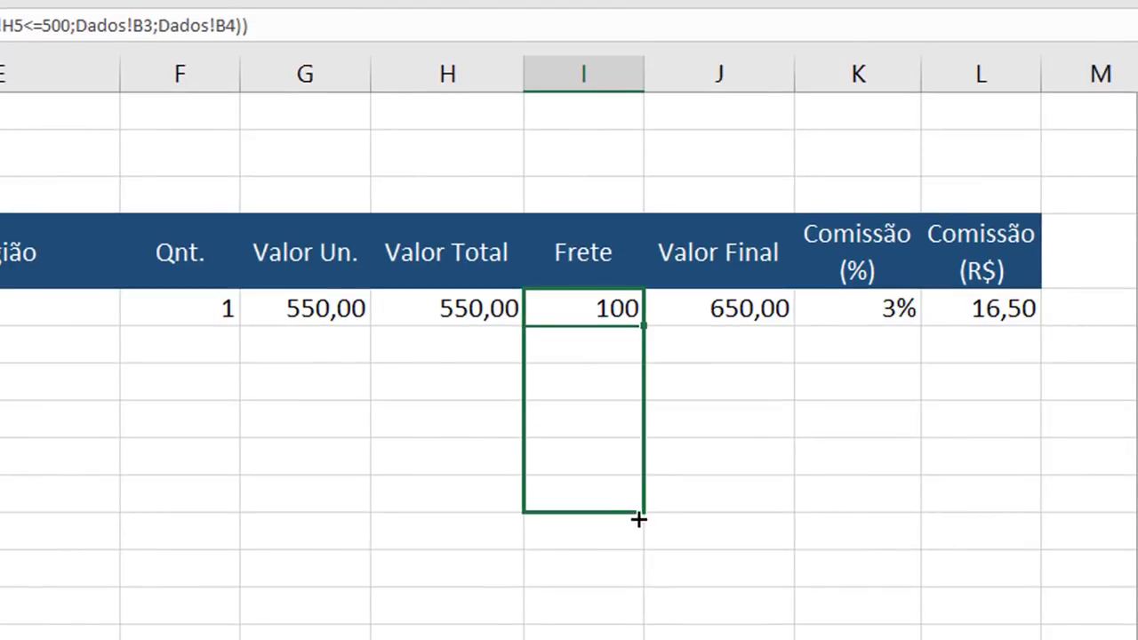
Fill the Frete formula from I5 down to I10, producing 100, 0, 0, 0 and 0,005.
{"action": "left_click_drag", "start_coordinate": [652, 389], "coordinate": [650, 579]}
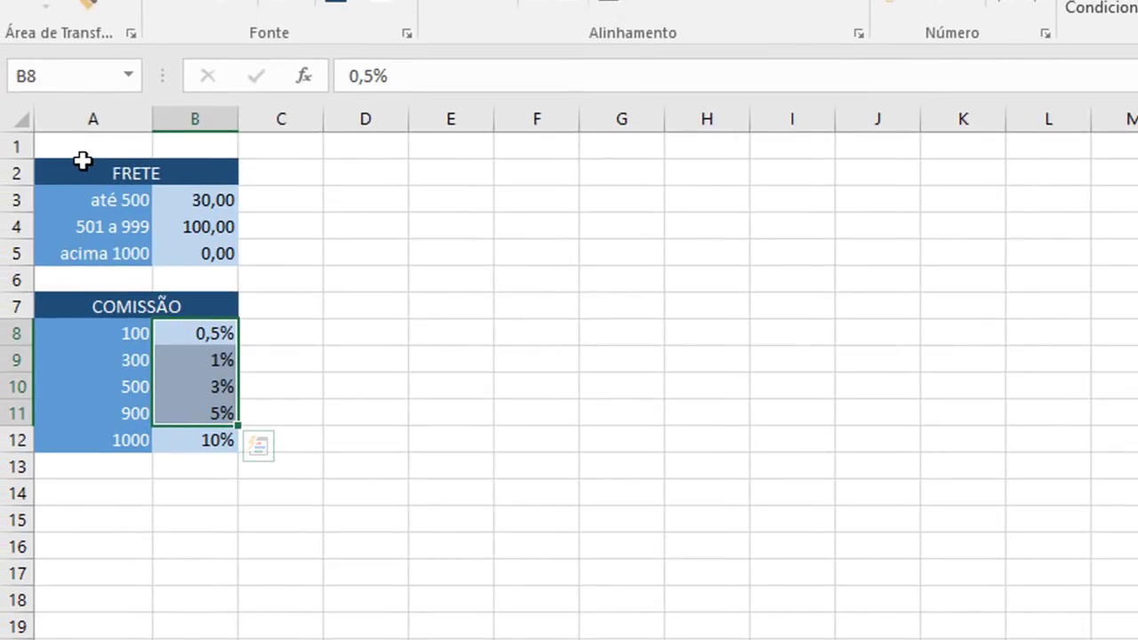
{"action": "left_click_drag", "start_coordinate": [83, 162], "coordinate": [180, 258]}
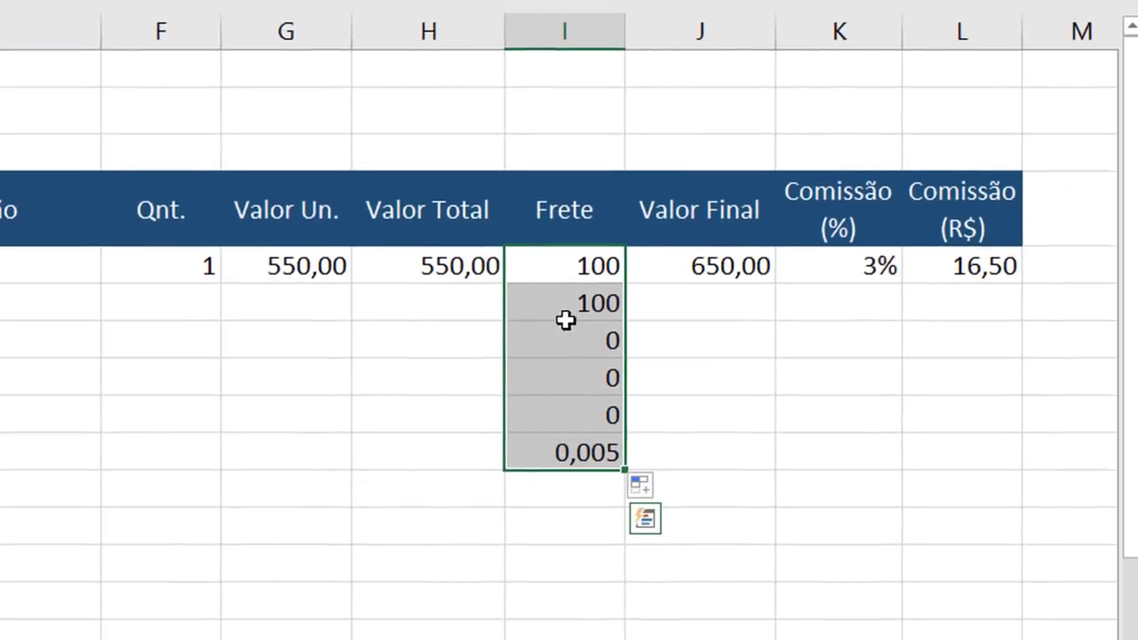
{"action": "left_click", "coordinate": [584, 259]}
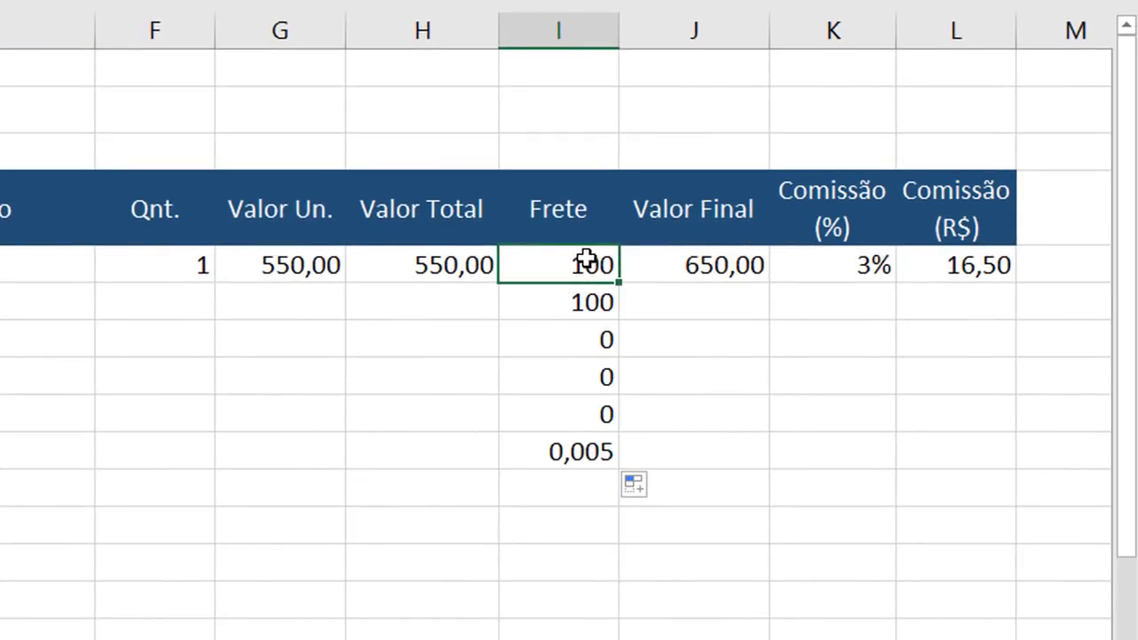
Compare the I5 and I6 Frete formulas, revealing I6's Dados references shifted to B6, B4 and B5.
{"action": "double_click", "coordinate": [584, 259]}
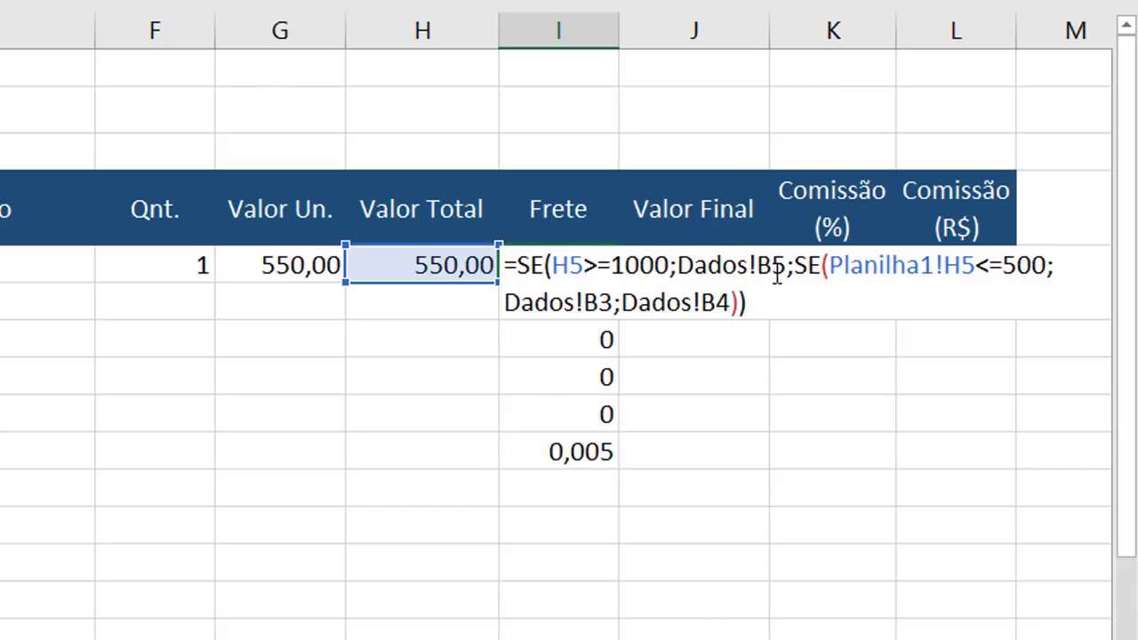
{"action": "left_click", "coordinate": [716, 396]}
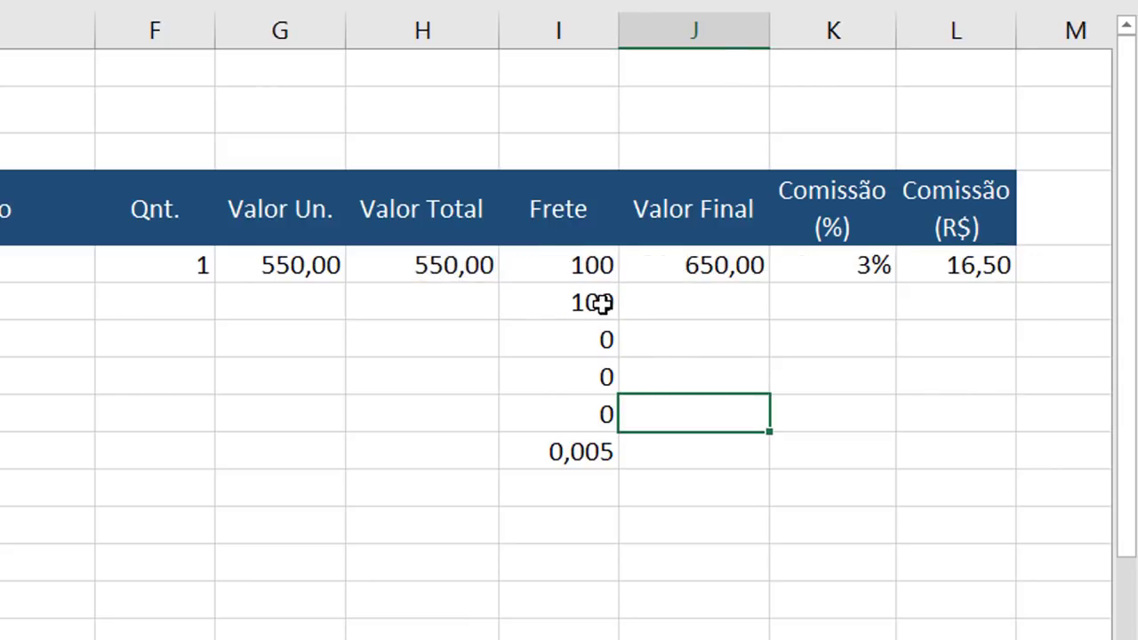
{"action": "left_click", "coordinate": [601, 303]}
{"action": "key", "text": "F2"}
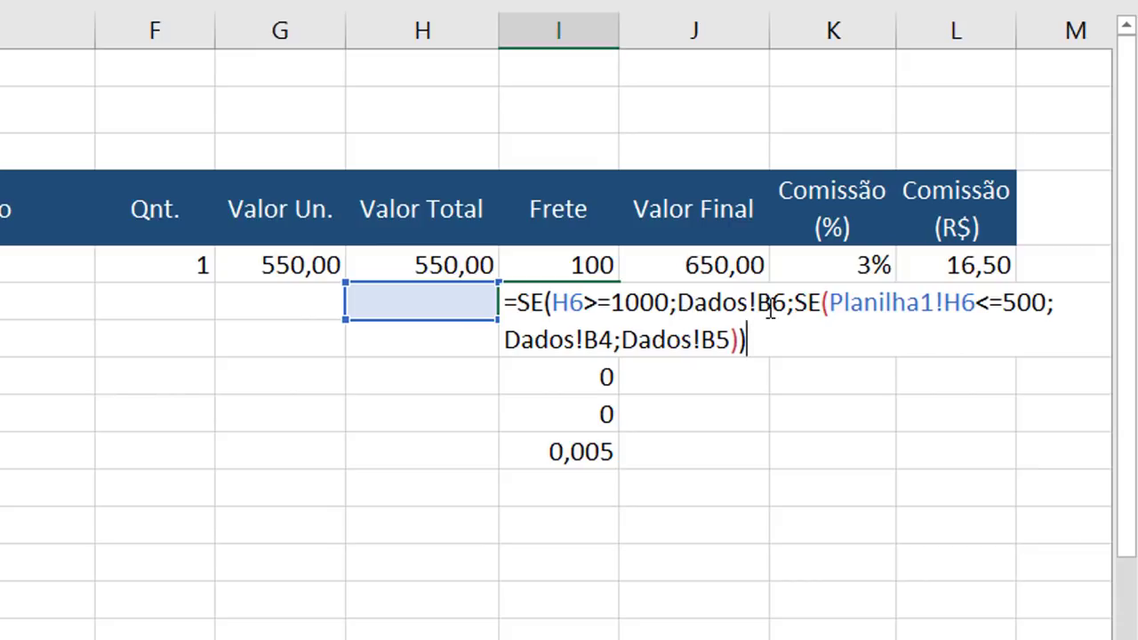
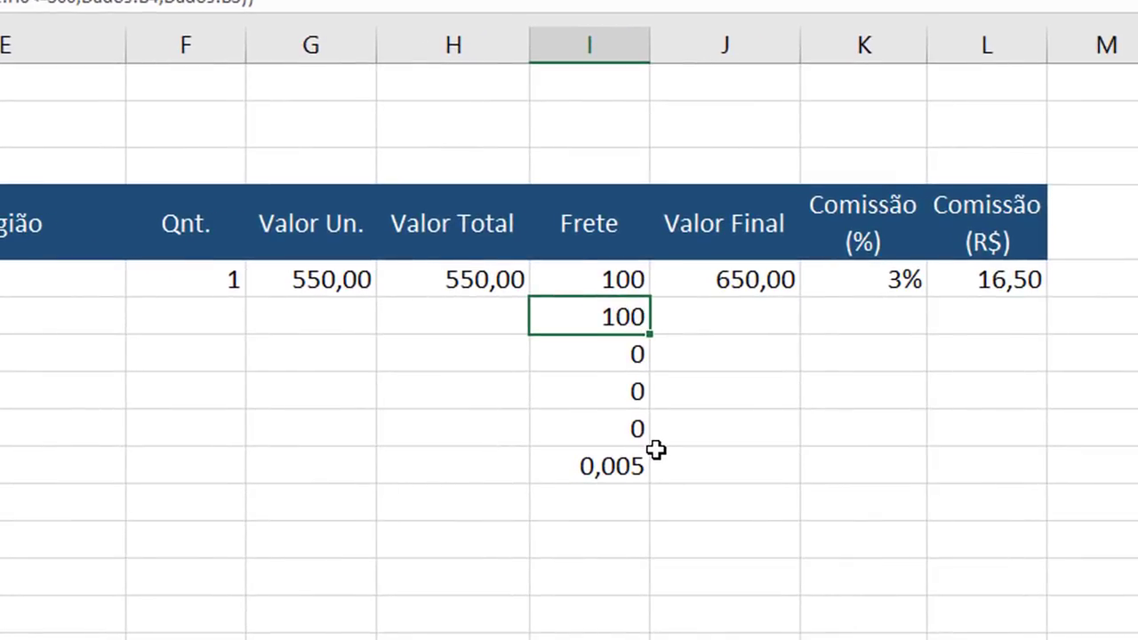
Delete the stray test values below the Frete formula in column I.
{"action": "key", "text": "Up"}
{"action": "key", "text": "ctrl+shift+Down"}
{"action": "key", "text": "Delete"}
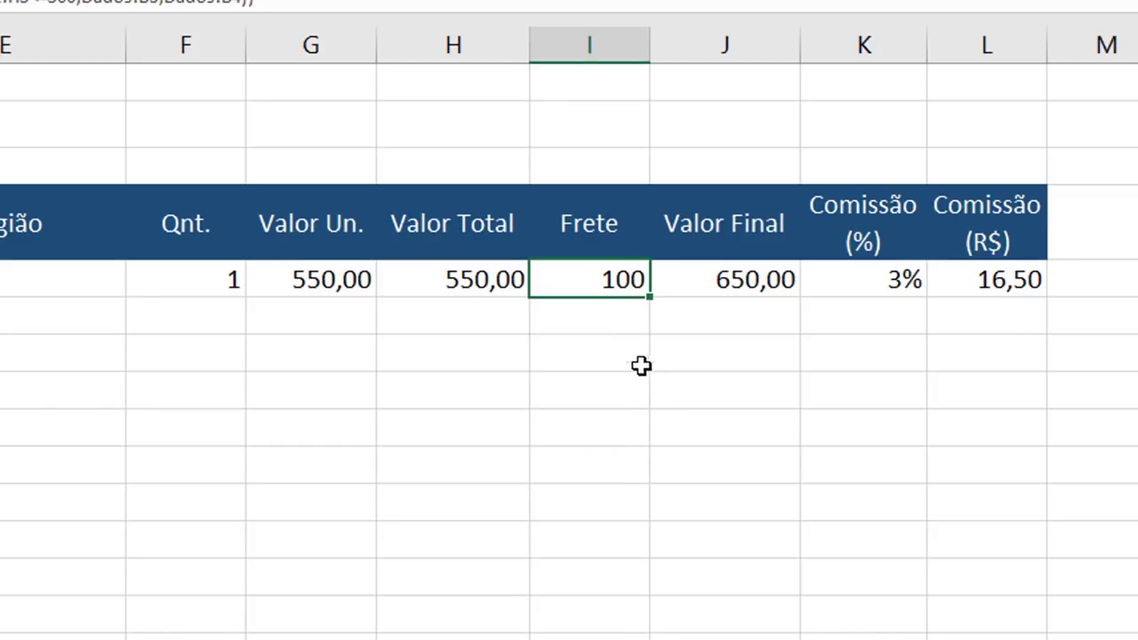
Make the Frete formula's references absolute: Dados!$B$5, Dados!$B$3 and Dados!$B$4.
{"action": "key", "text": "F2"}
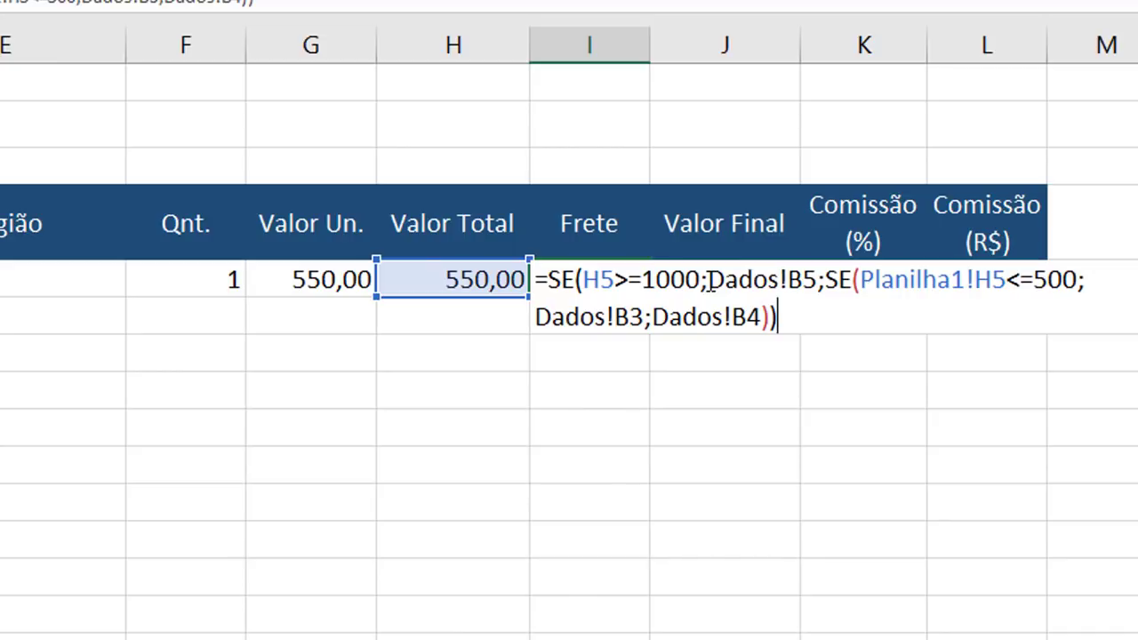
{"action": "left_click_drag", "start_coordinate": [709, 279], "coordinate": [818, 278]}
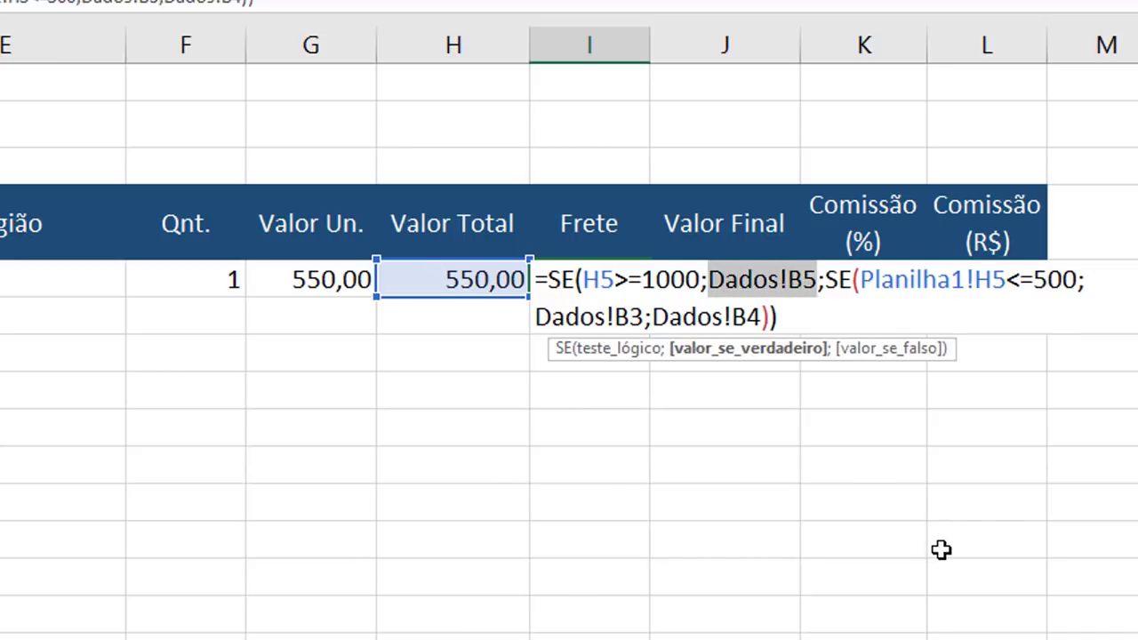
{"action": "key", "text": "F4"}
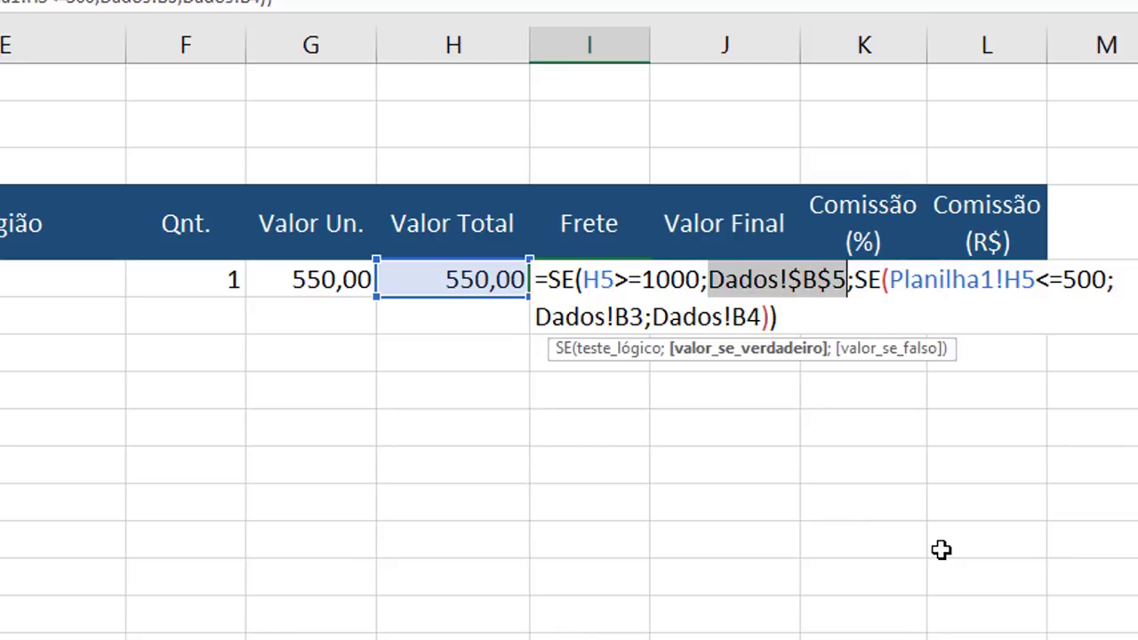
{"action": "left_click", "coordinate": [541, 318]}
{"action": "left_click_drag", "start_coordinate": [540, 318], "coordinate": [649, 313]}
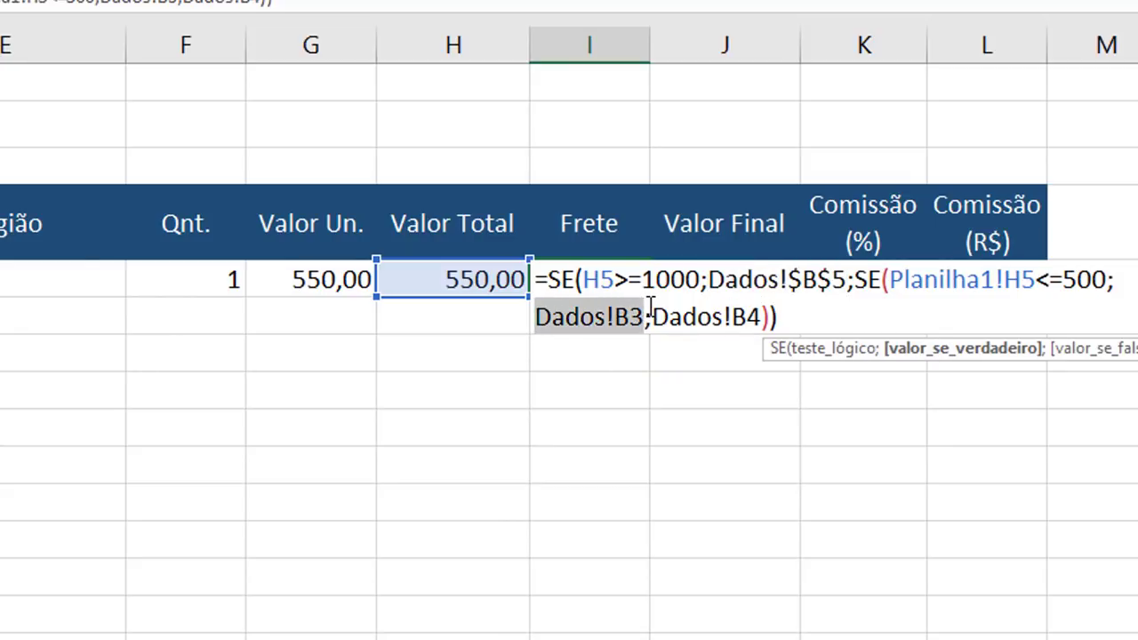
{"action": "key", "text": "F4"}
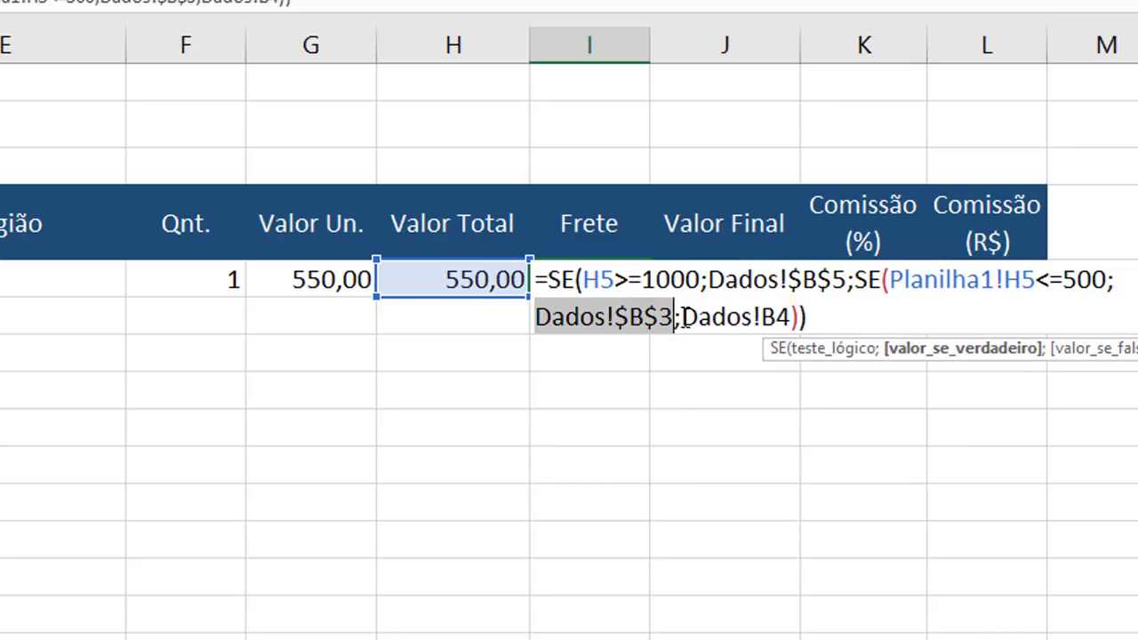
{"action": "left_click_drag", "start_coordinate": [682, 329], "coordinate": [792, 331]}
{"action": "key", "text": "F4"}
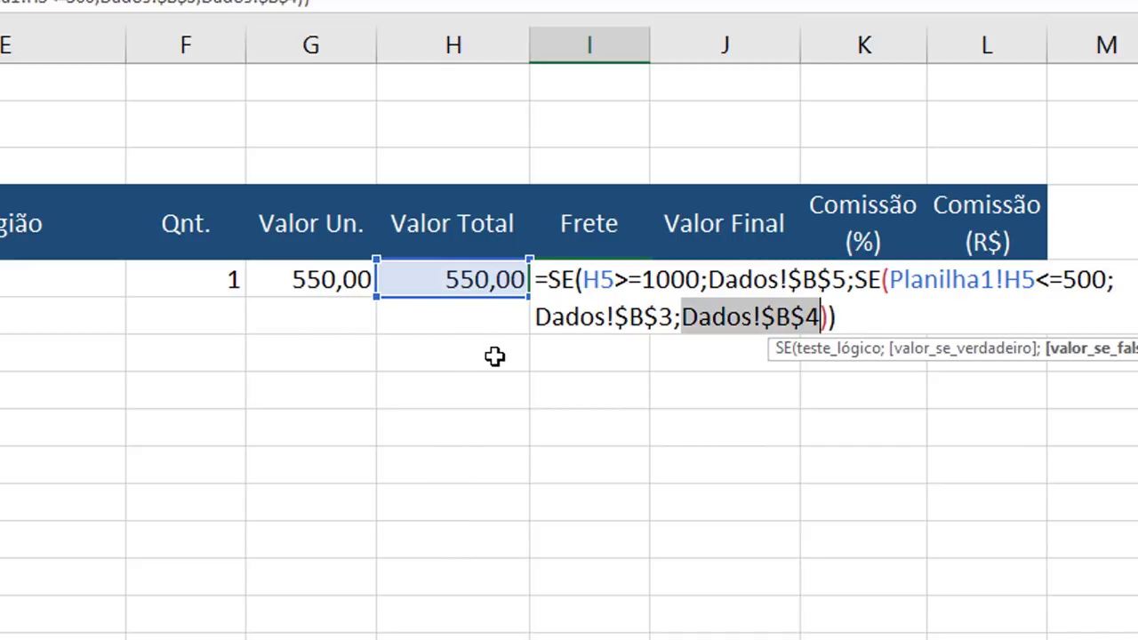
{"action": "key", "text": "Return"}
{"action": "left_click", "coordinate": [601, 279]}
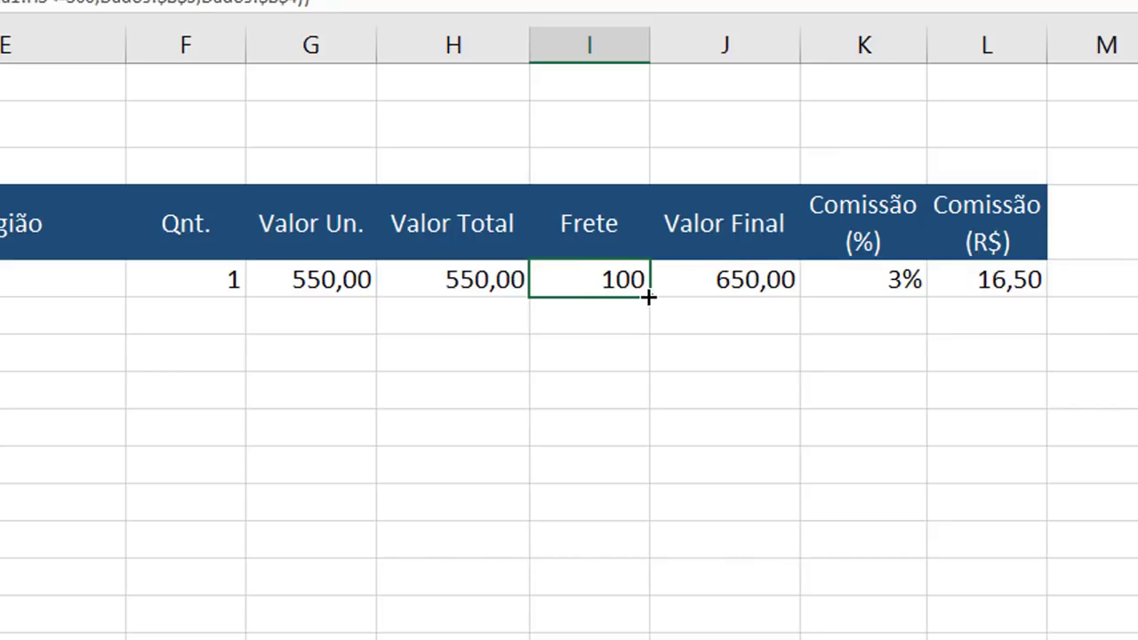
{"action": "left_click_drag", "start_coordinate": [649, 297], "coordinate": [640, 449]}
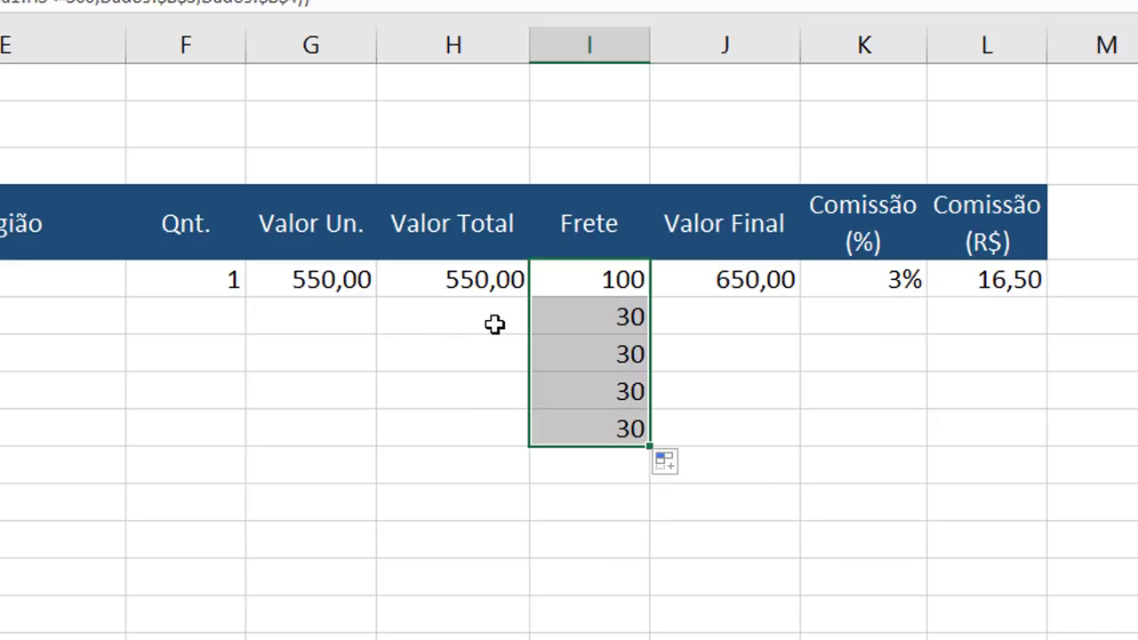
{"action": "left_click", "coordinate": [614, 315]}
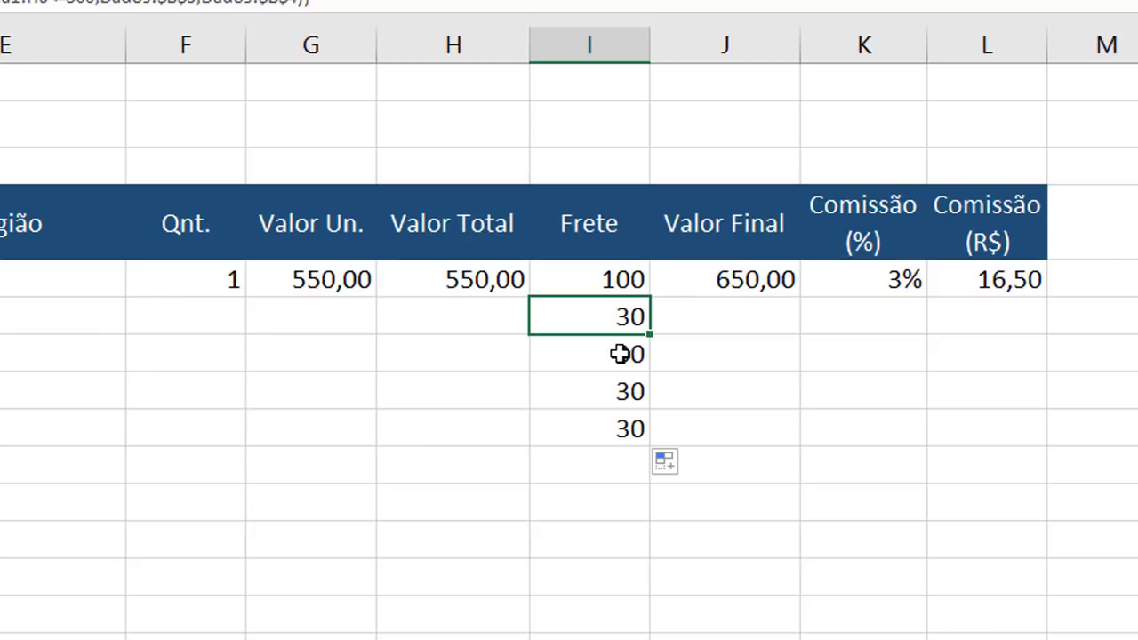
{"action": "key", "text": "F2"}
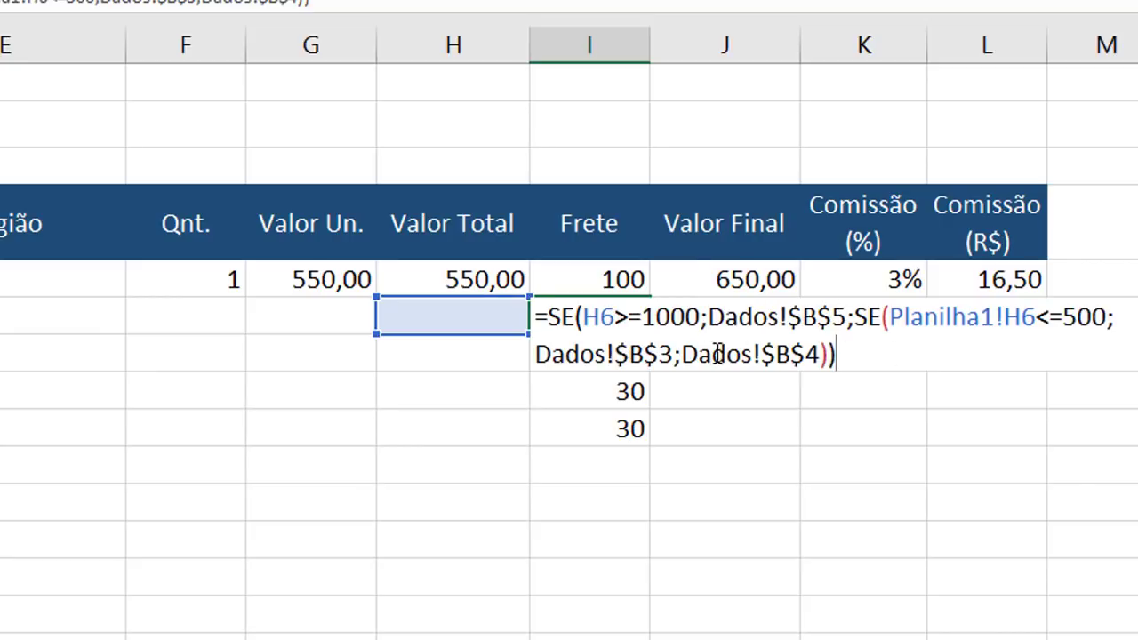
{"action": "key", "text": "ctrl+Return"}
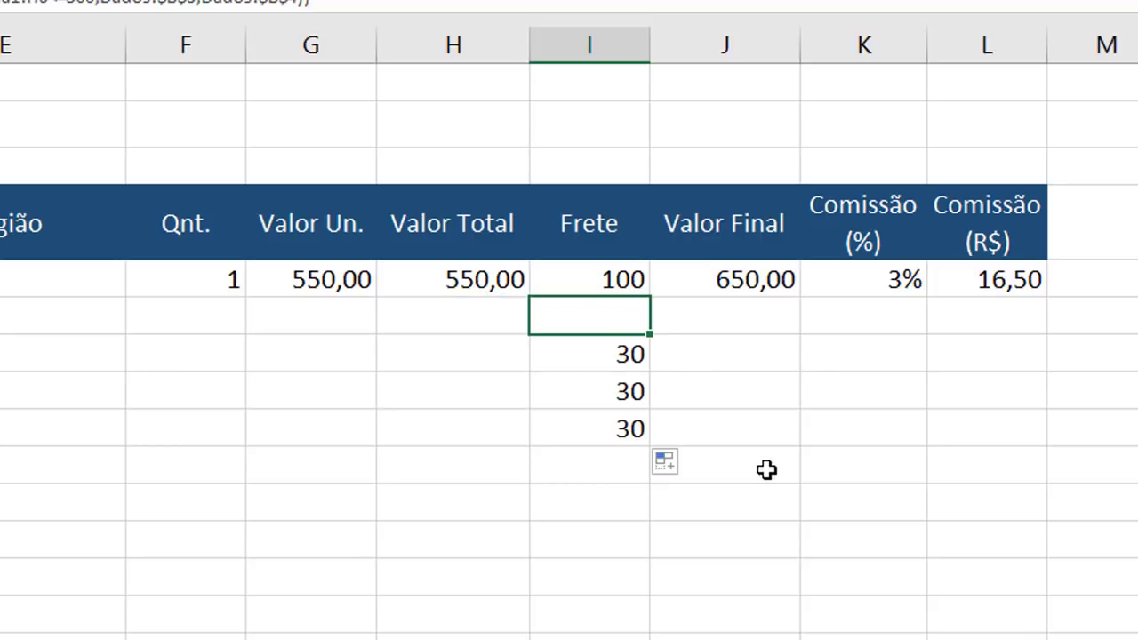
{"action": "left_click", "coordinate": [616, 355]}
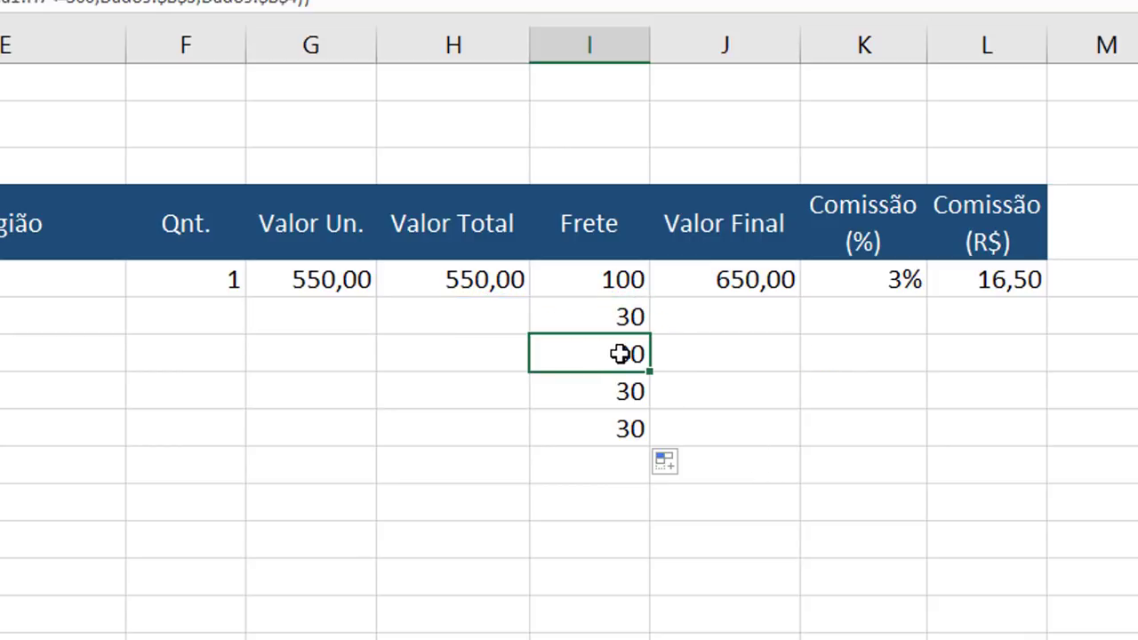
{"action": "key", "text": "F2"}
{"action": "left_click", "coordinate": [830, 355]}
{"action": "left_click", "coordinate": [660, 392]}
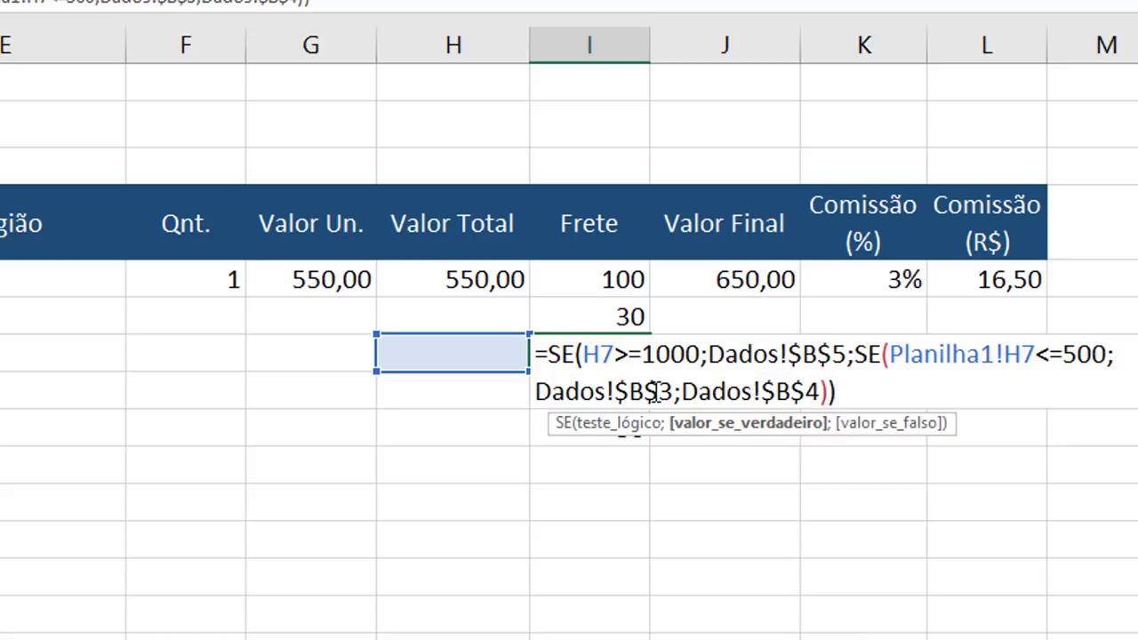
{"action": "left_click", "coordinate": [812, 392]}
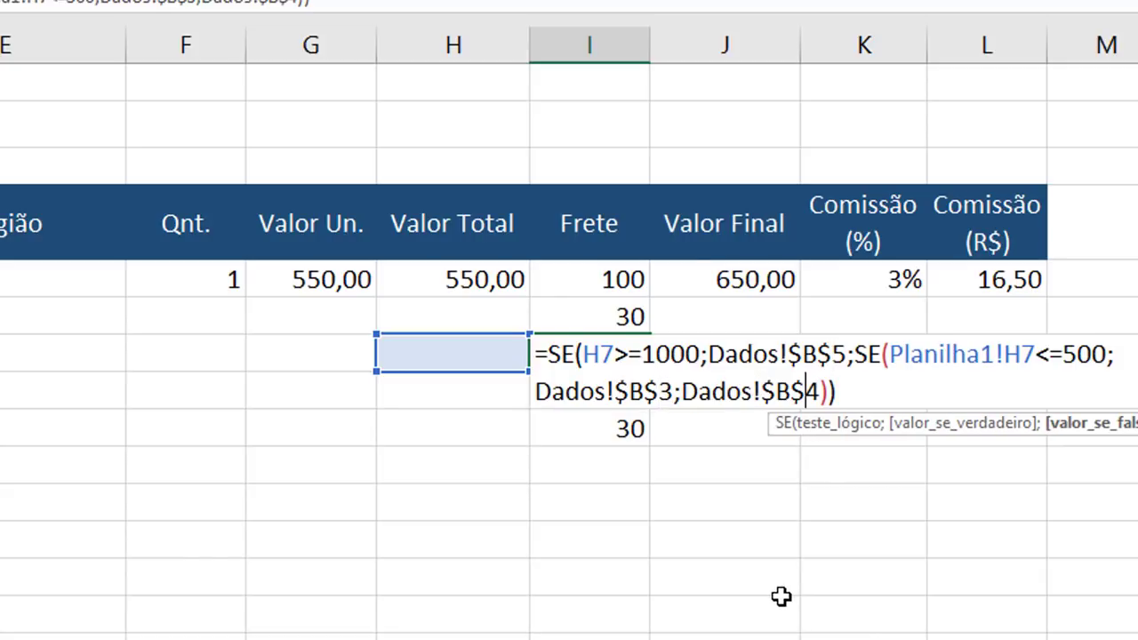
{"action": "key", "text": "ctrl+Return"}
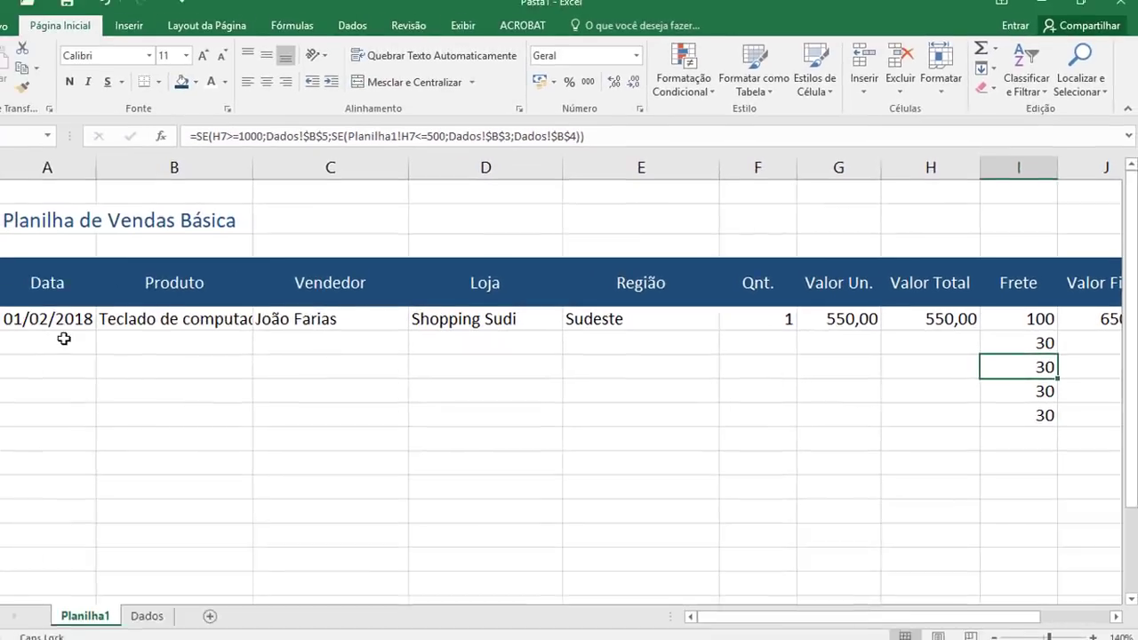
{"action": "mouse_move", "coordinate": [67, 344]}
{"action": "left_mouse_down"}
{"action": "mouse_move", "coordinate": [665, 410]}
{"action": "mouse_move", "coordinate": [915, 409]}
{"action": "left_mouse_up"}
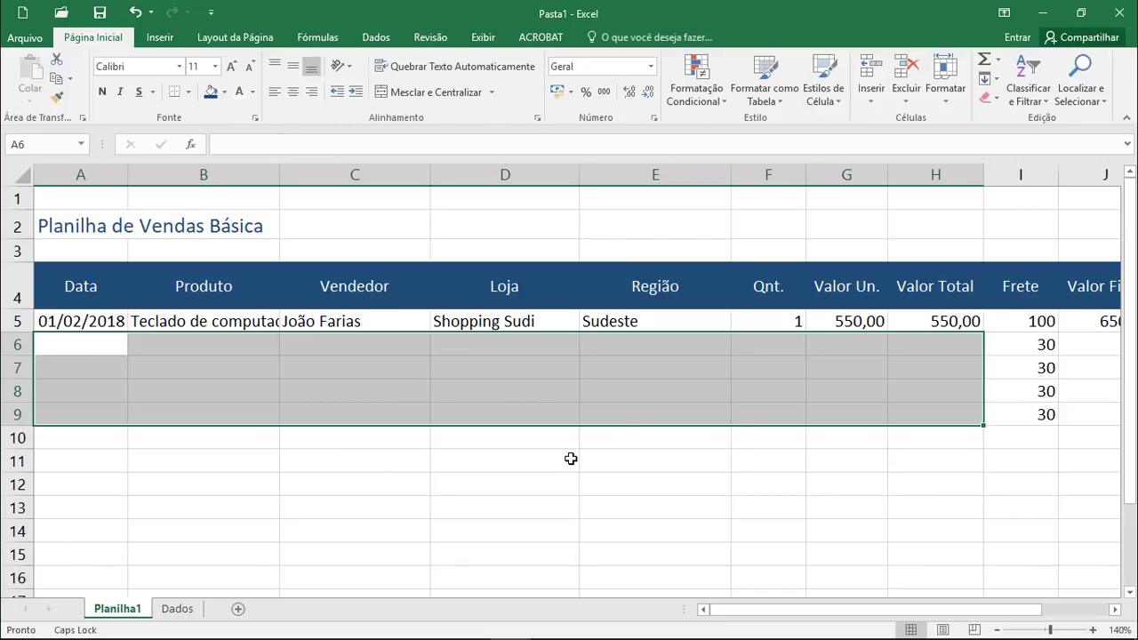
{"action": "left_click", "coordinate": [895, 515]}
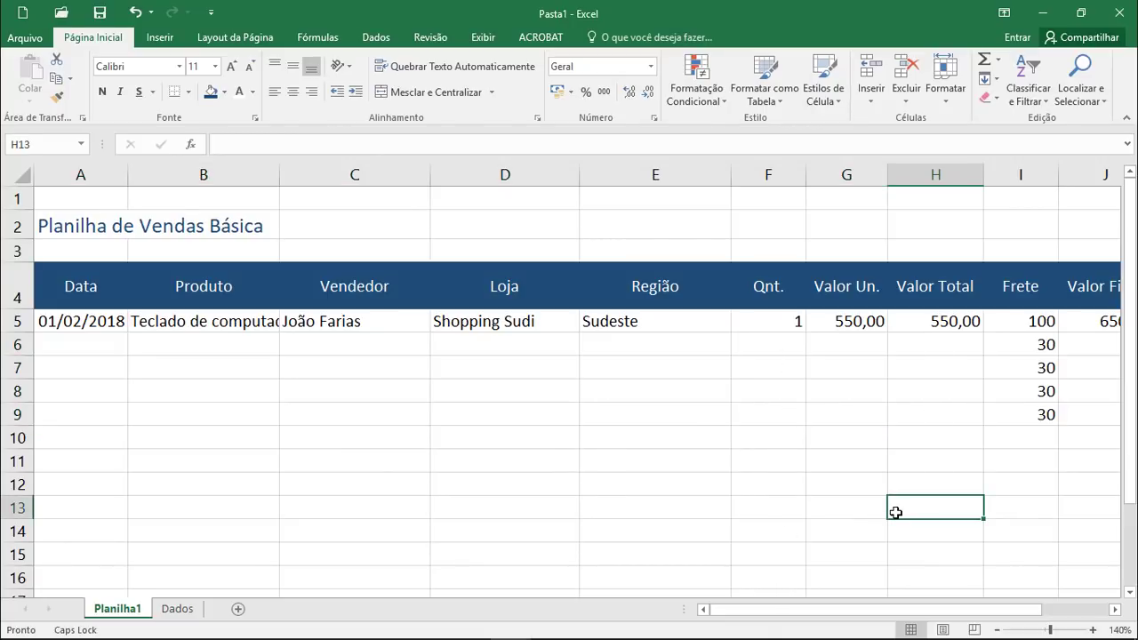
{"action": "key", "text": "ctrl+z"}
{"action": "scroll", "coordinate": [791, 336], "scroll_direction": "right", "scroll_amount": 2}
{"action": "key", "text": "ctrl+c"}
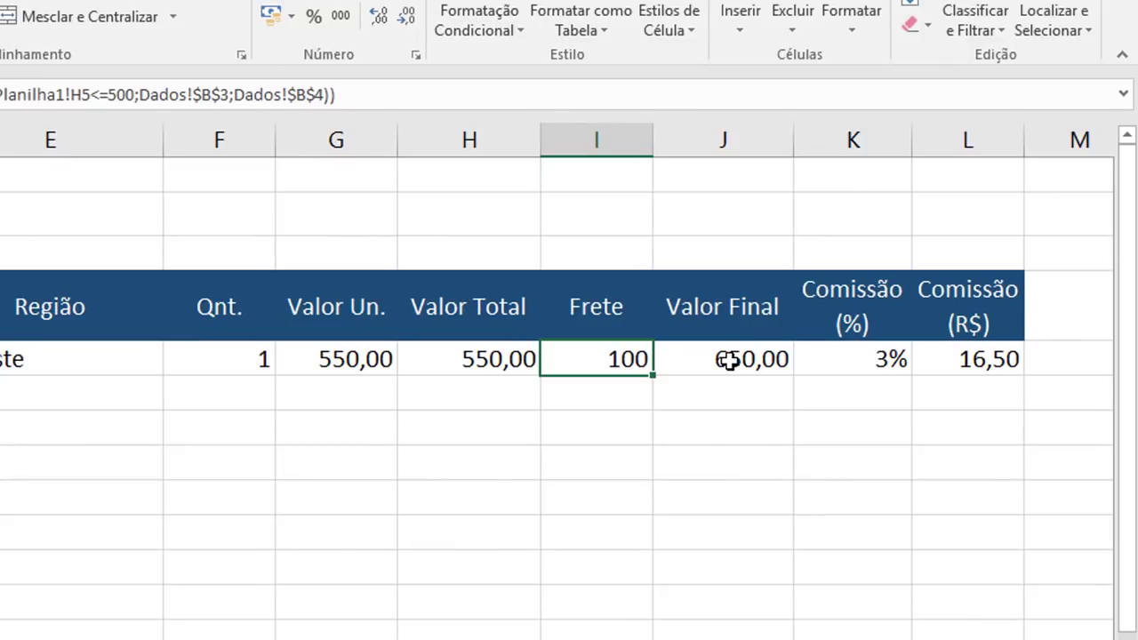
{"action": "left_click", "coordinate": [863, 322]}
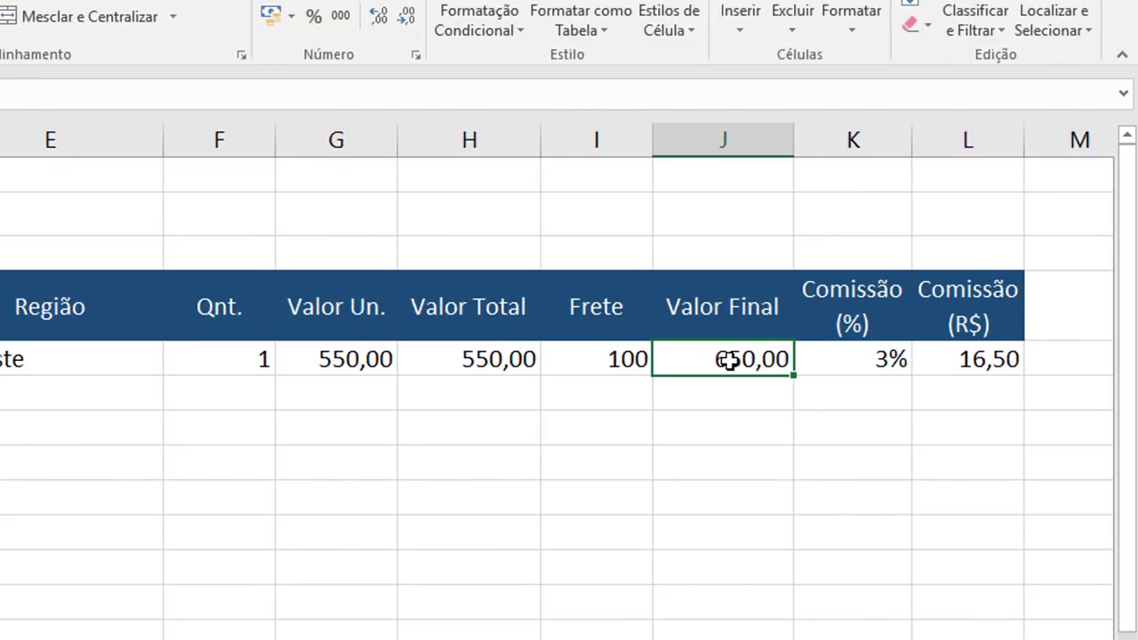
{"action": "left_click", "coordinate": [857, 363]}
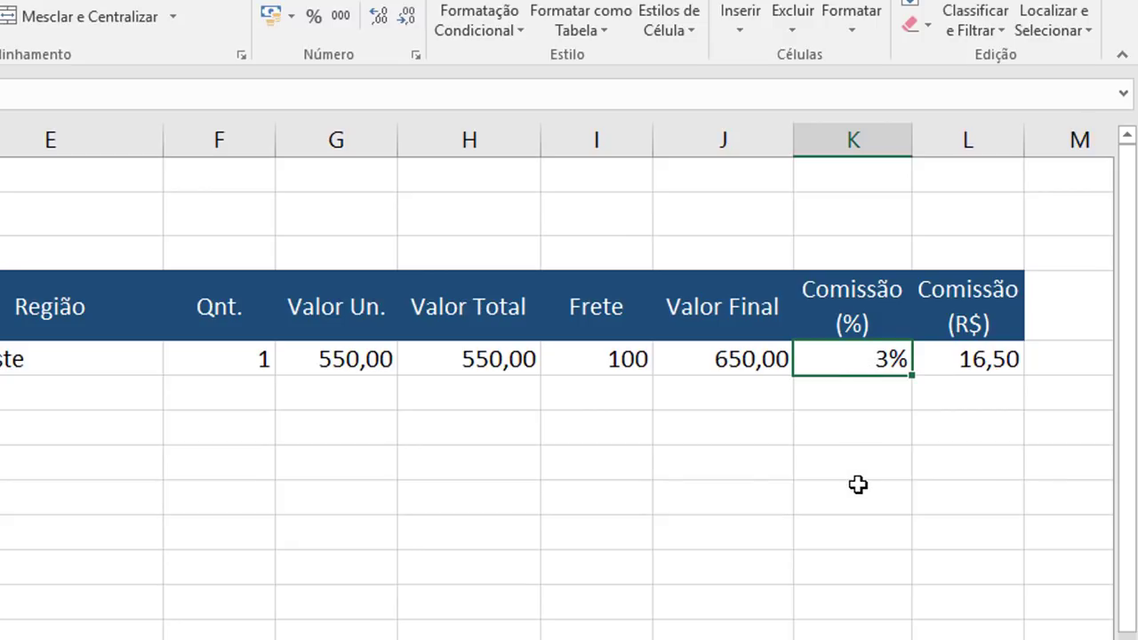
{"action": "key", "text": "F2"}
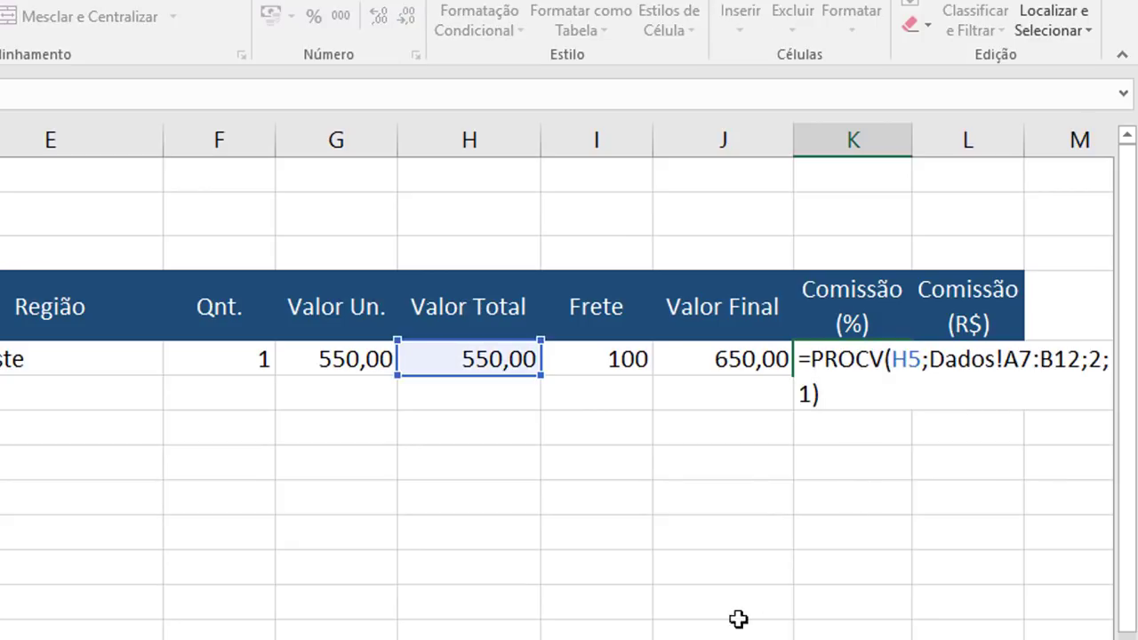
{"action": "key", "text": "Escape"}
{"action": "key", "text": "F2"}
{"action": "left_click_drag", "start_coordinate": [929, 360], "coordinate": [1029, 362]}
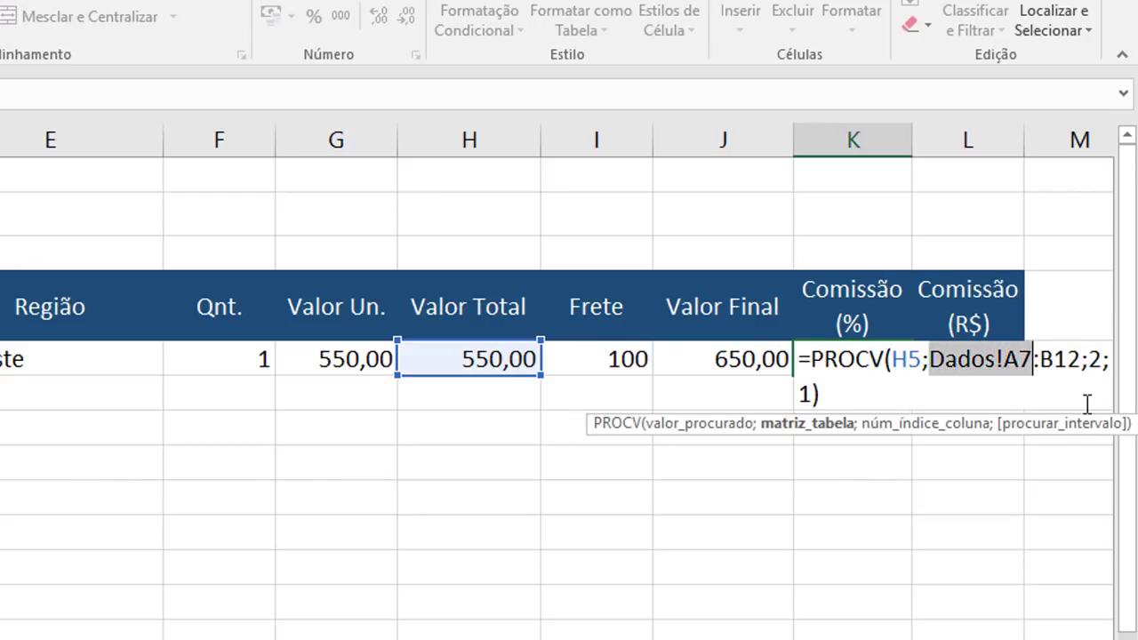
{"action": "left_click_drag", "start_coordinate": [1028, 359], "coordinate": [1082, 359]}
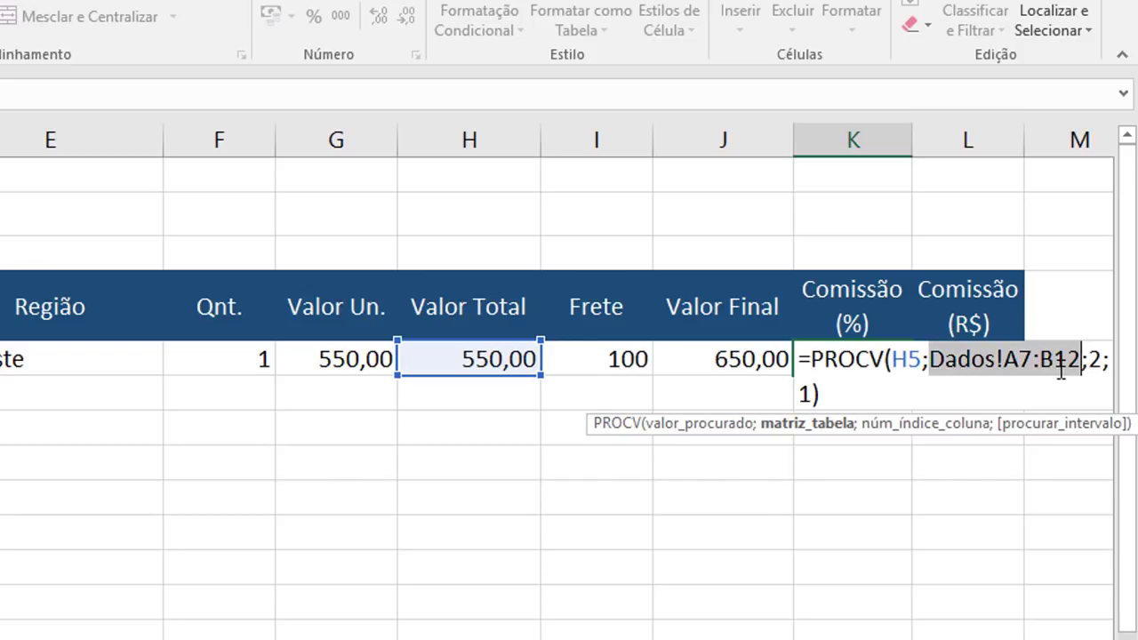
{"action": "key", "text": "F4"}
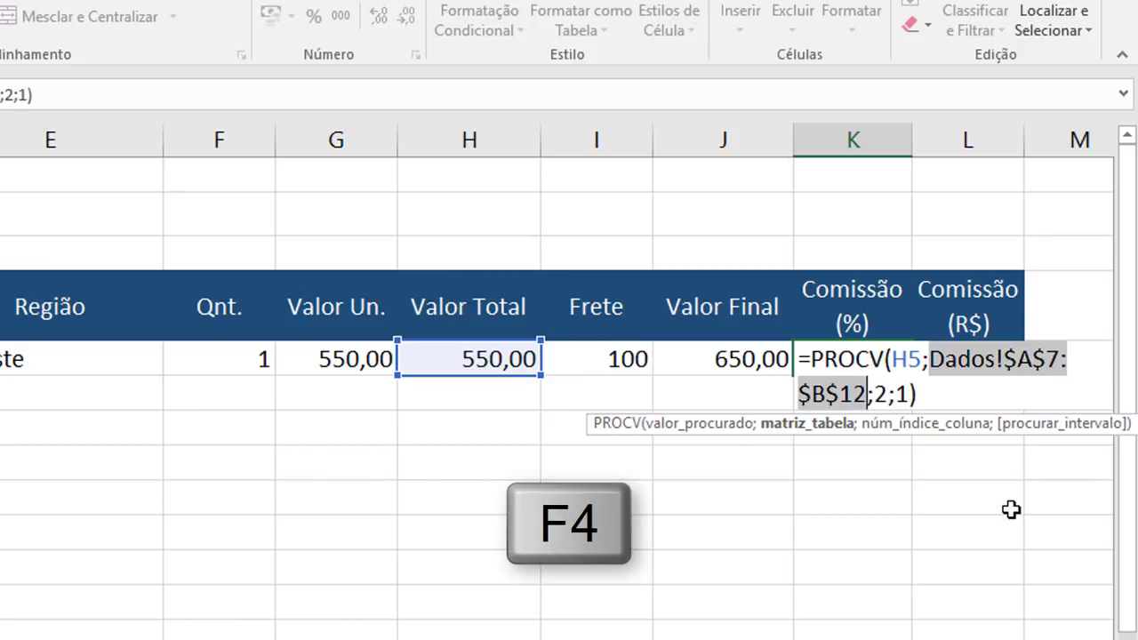
{"action": "key", "text": "Return"}
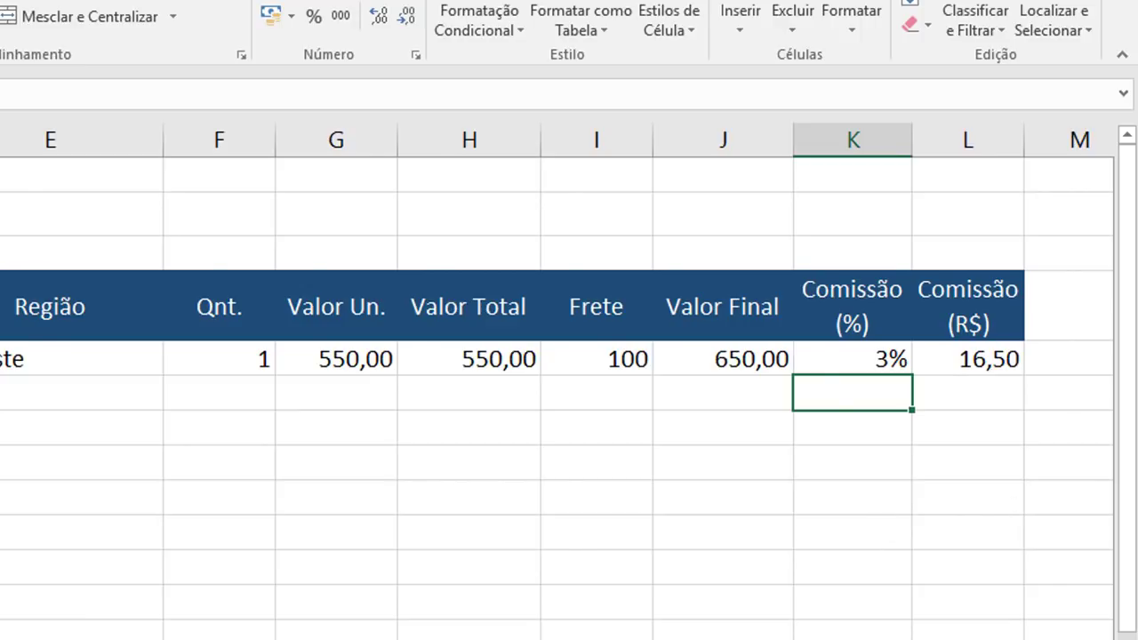
{"action": "scroll", "coordinate": [557, 381], "scroll_direction": "left", "scroll_amount": 2}
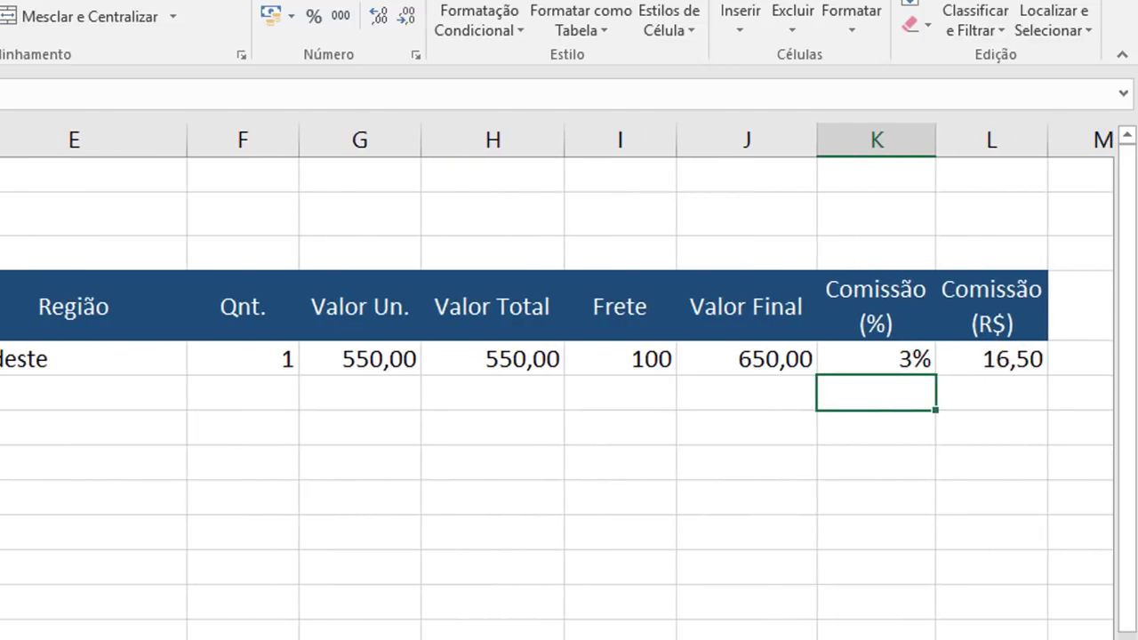
{"action": "scroll", "coordinate": [432, 610], "scroll_direction": "right", "scroll_amount": 2}
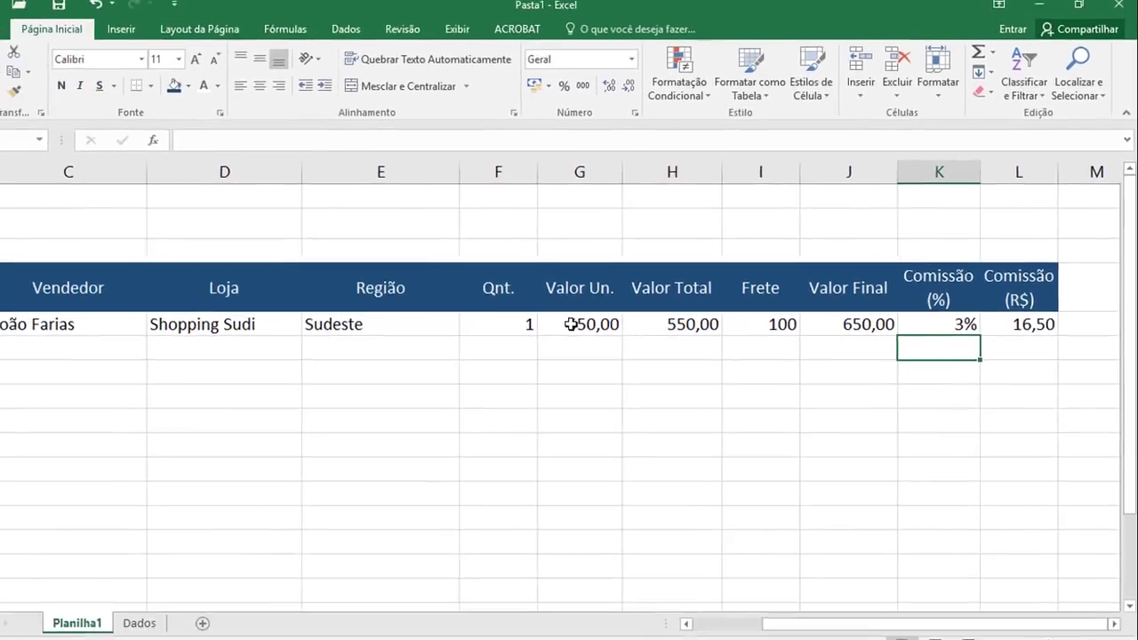
Convert range $A$4:$L$5 into a table with 'Minha tabela tem cabeçalhos' checked.
{"action": "left_click", "coordinate": [571, 324]}
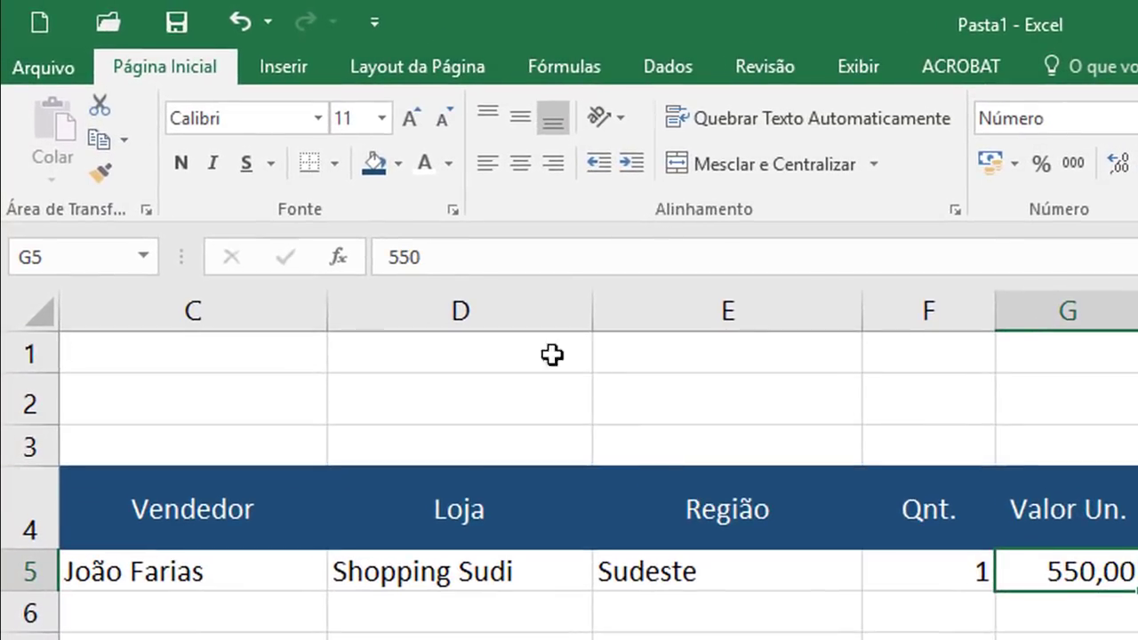
{"action": "left_click", "coordinate": [289, 66]}
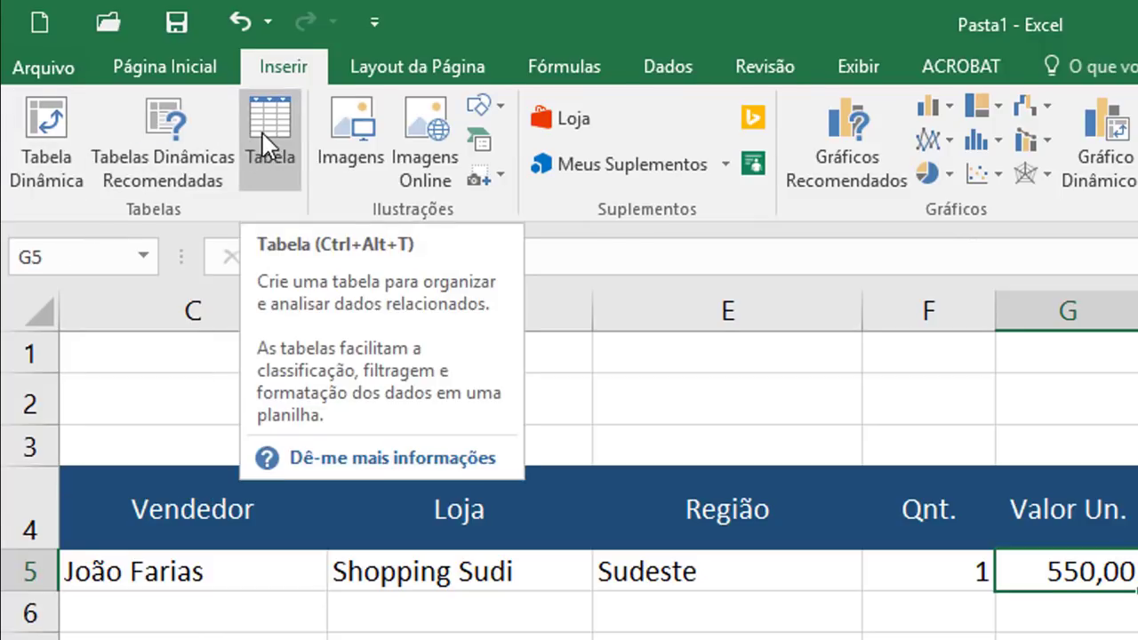
{"action": "left_click", "coordinate": [264, 142]}
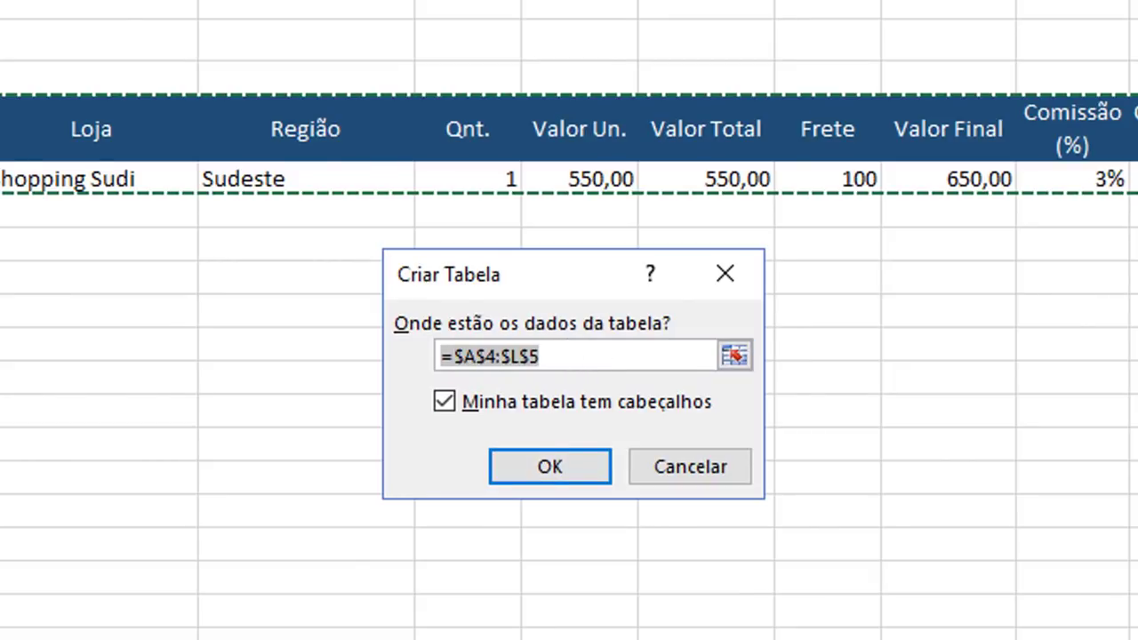
{"action": "left_click_drag", "start_coordinate": [89, 129], "coordinate": [266, 129]}
{"action": "left_click_drag", "start_coordinate": [26, 183], "coordinate": [1134, 182]}
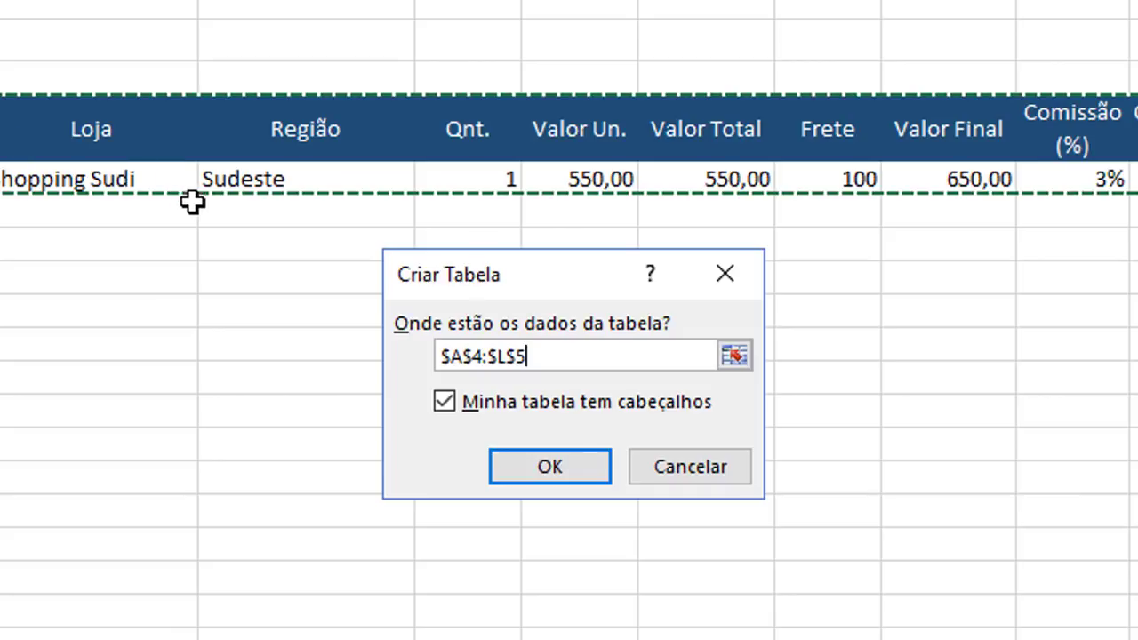
{"action": "left_click", "coordinate": [578, 471]}
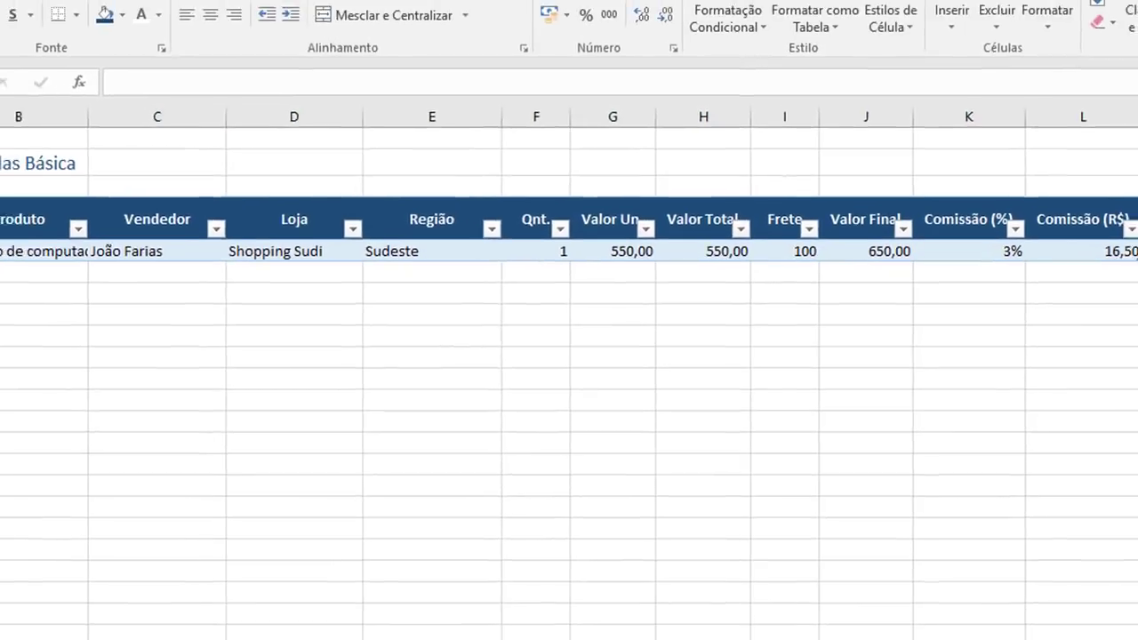
{"action": "left_click", "coordinate": [59, 313]}
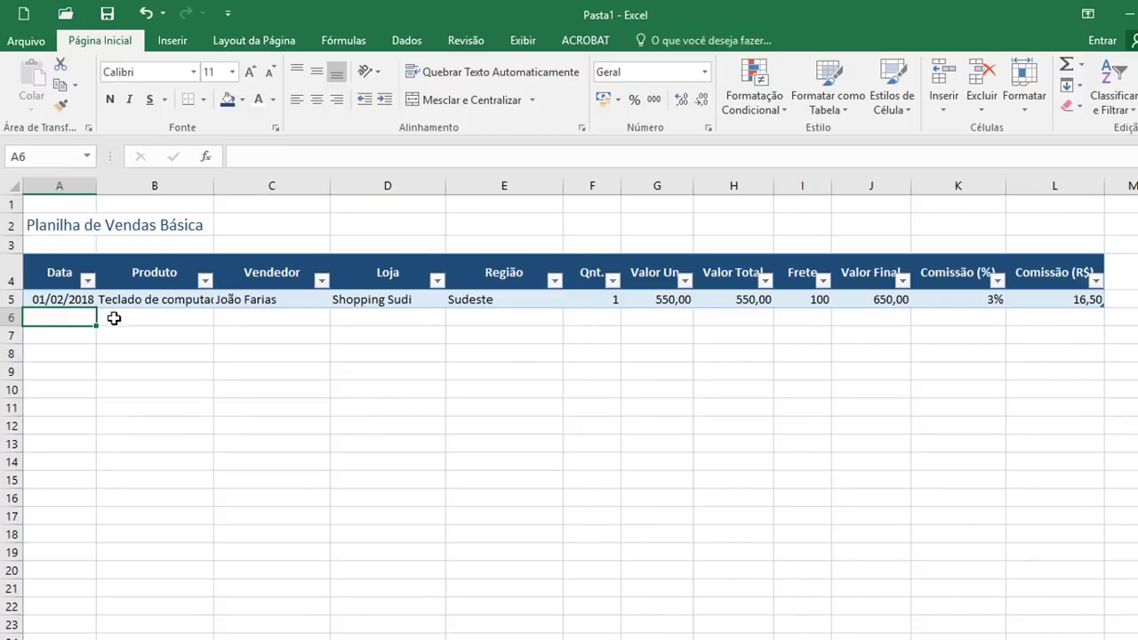
{"action": "key", "text": "ctrl+v"}
{"action": "left_click", "coordinate": [277, 429]}
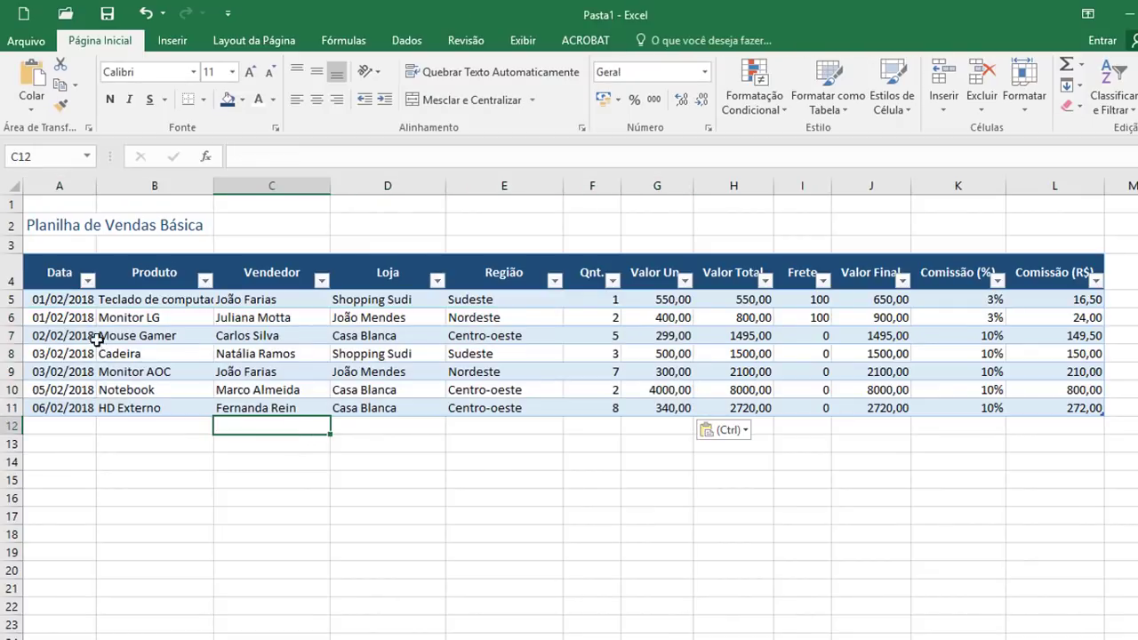
{"action": "mouse_move", "coordinate": [76, 317]}
{"action": "left_mouse_down"}
{"action": "mouse_move", "coordinate": [602, 418]}
{"action": "mouse_move", "coordinate": [620, 406]}
{"action": "mouse_move", "coordinate": [665, 411]}
{"action": "left_mouse_up"}
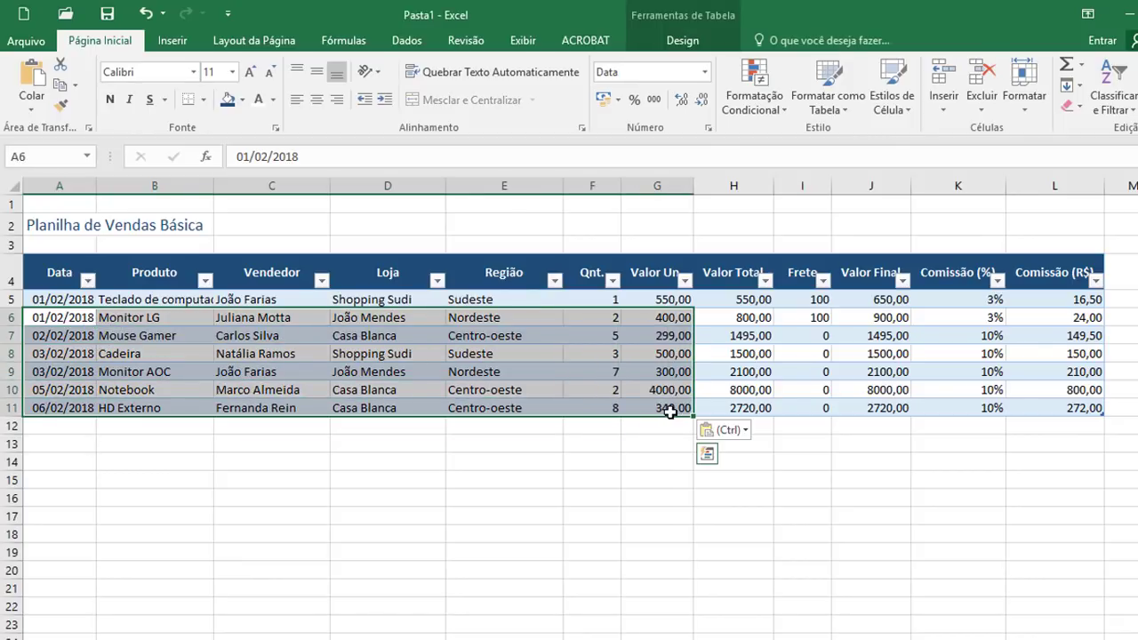
{"action": "left_click", "coordinate": [764, 318]}
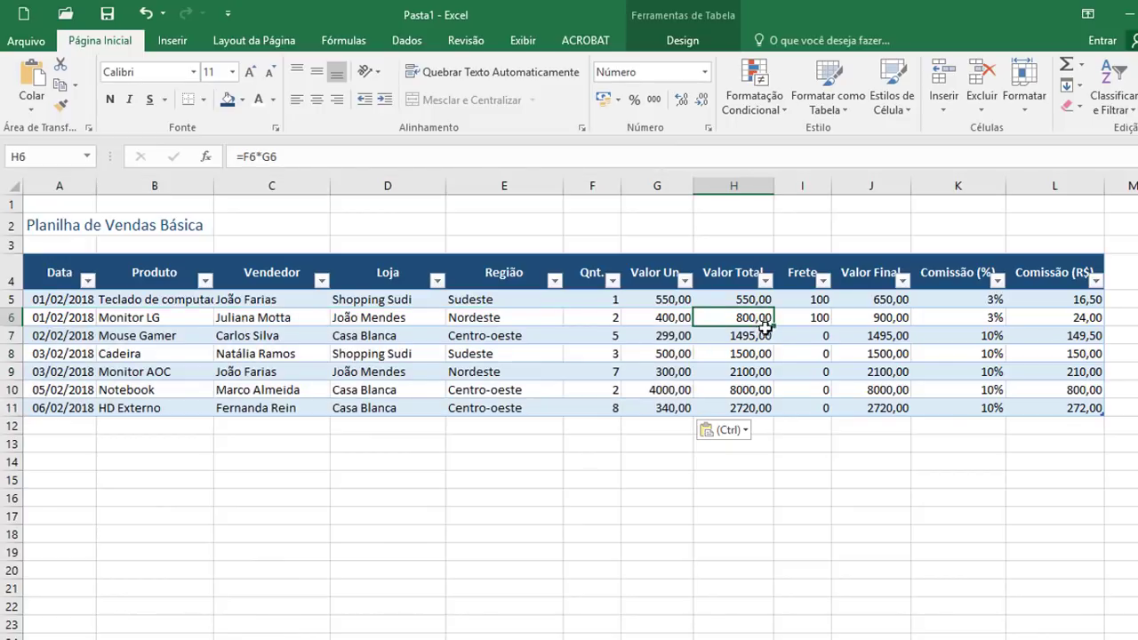
{"action": "left_click", "coordinate": [764, 335]}
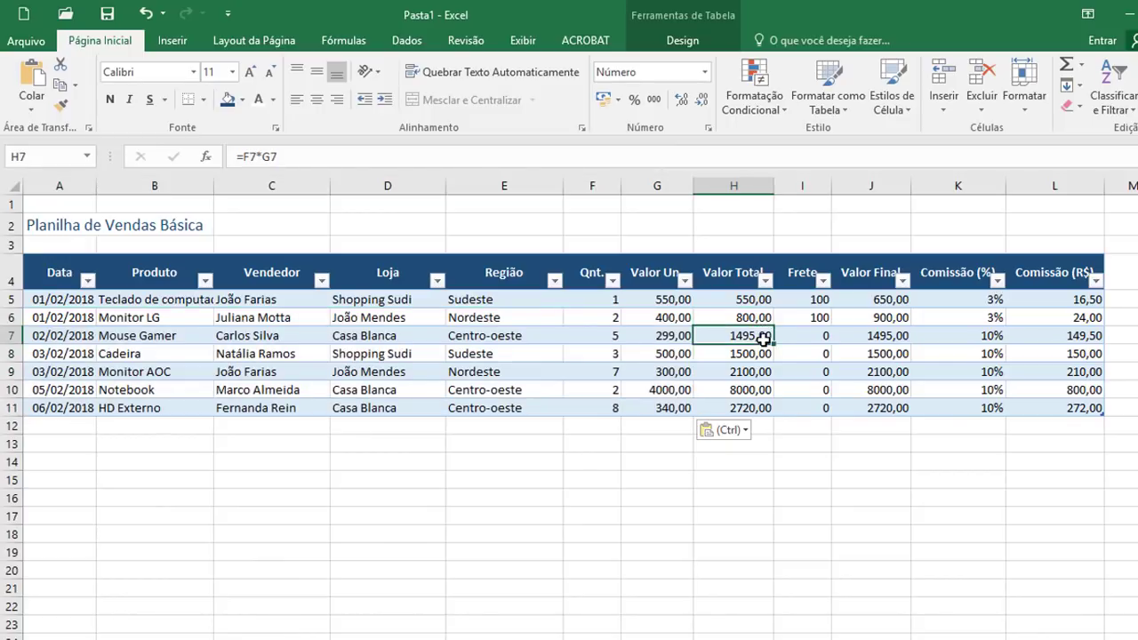
{"action": "left_click", "coordinate": [764, 355]}
{"action": "left_click", "coordinate": [763, 338]}
{"action": "left_click", "coordinate": [763, 317]}
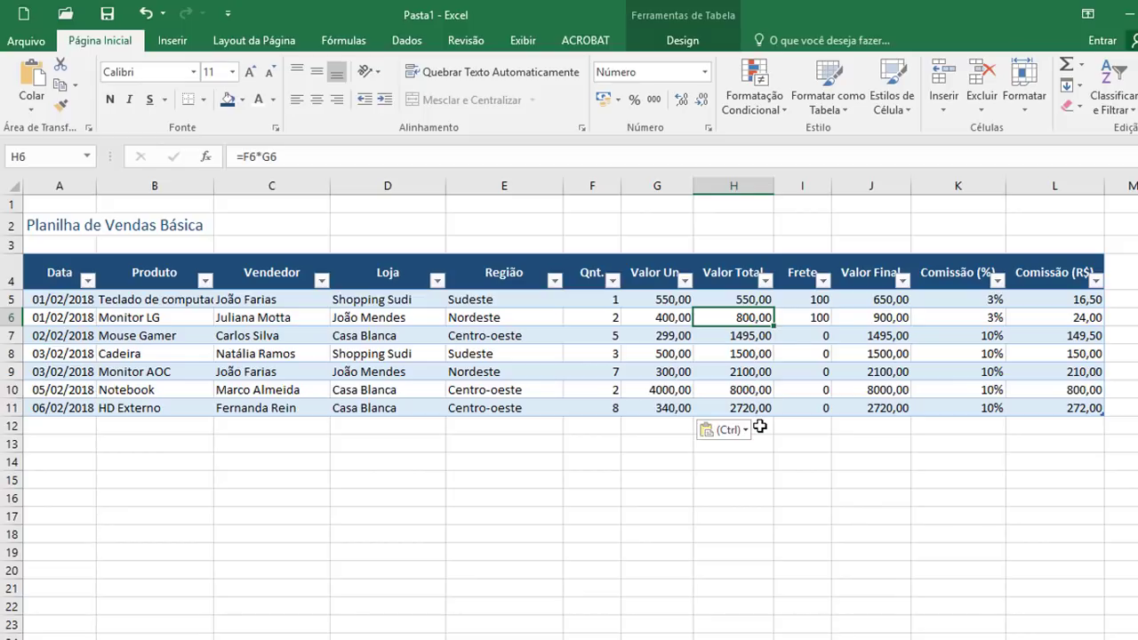
{"action": "key", "text": "ctrl+z"}
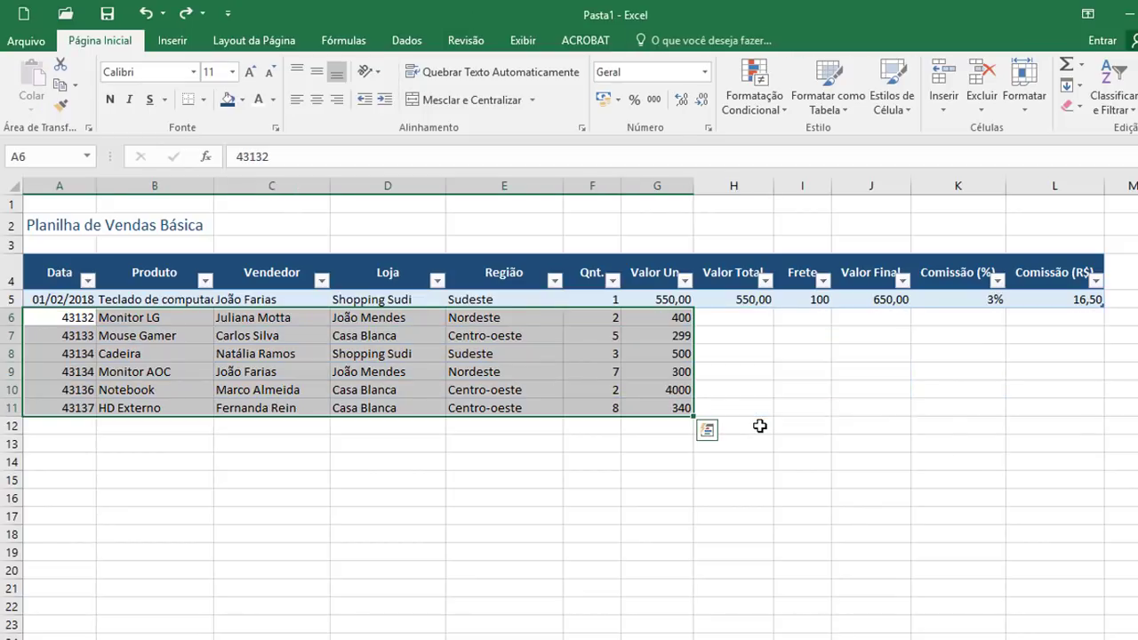
{"action": "key", "text": "ctrl+z"}
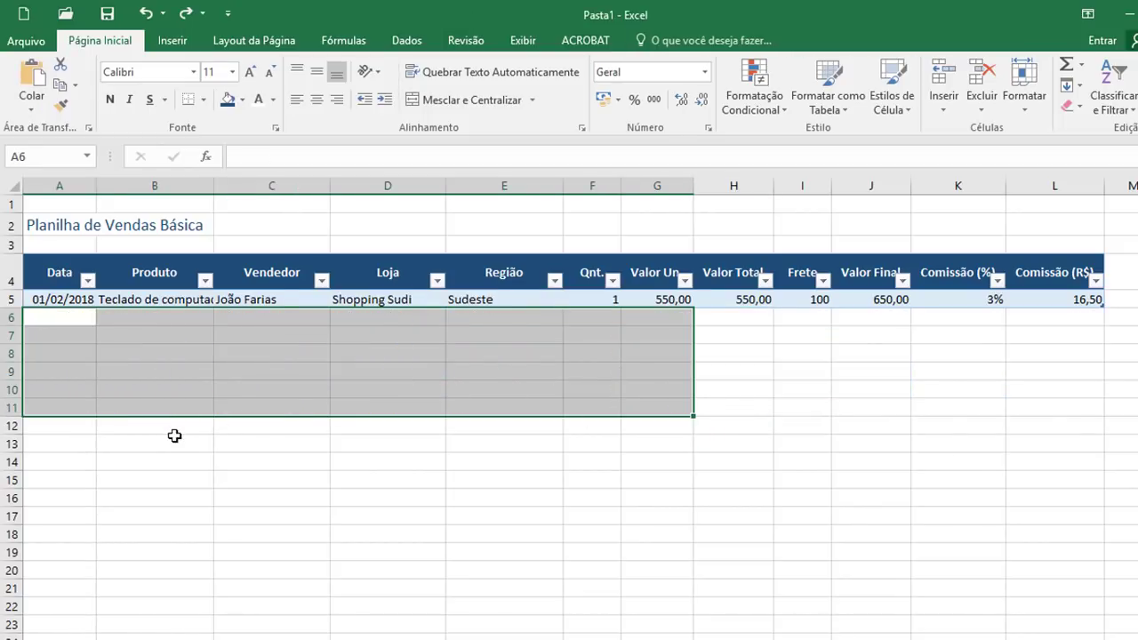
Enter the date 01/02/2018 in row 6 and review its total, Frete and commission formulas.
{"action": "left_click", "coordinate": [173, 441]}
{"action": "left_click", "coordinate": [62, 316]}
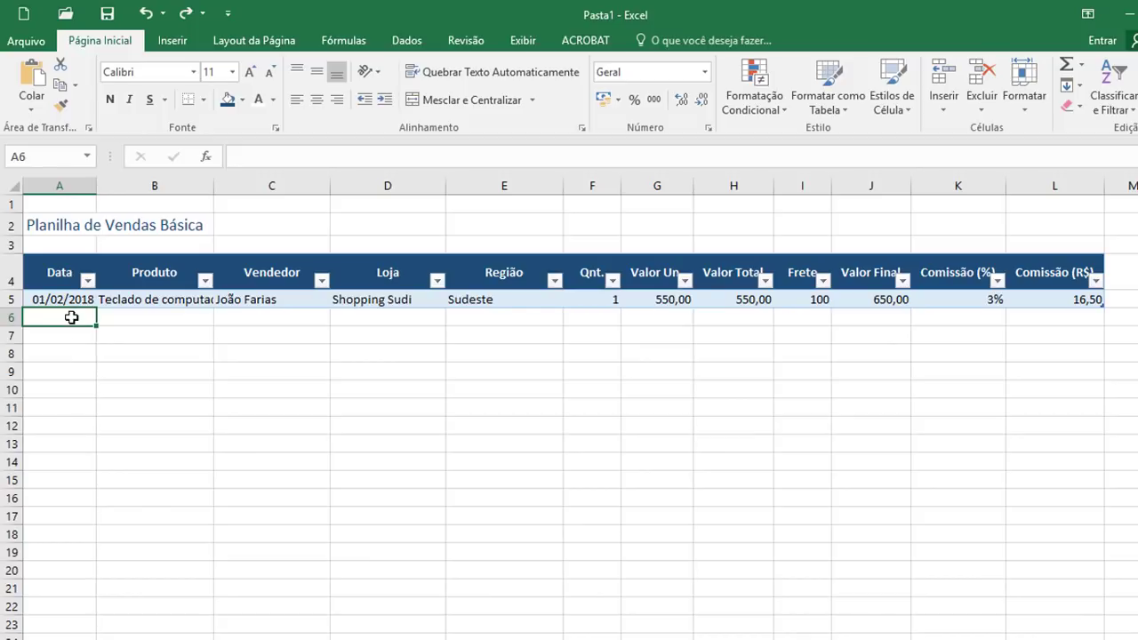
{"action": "type", "text": "01/02/"}
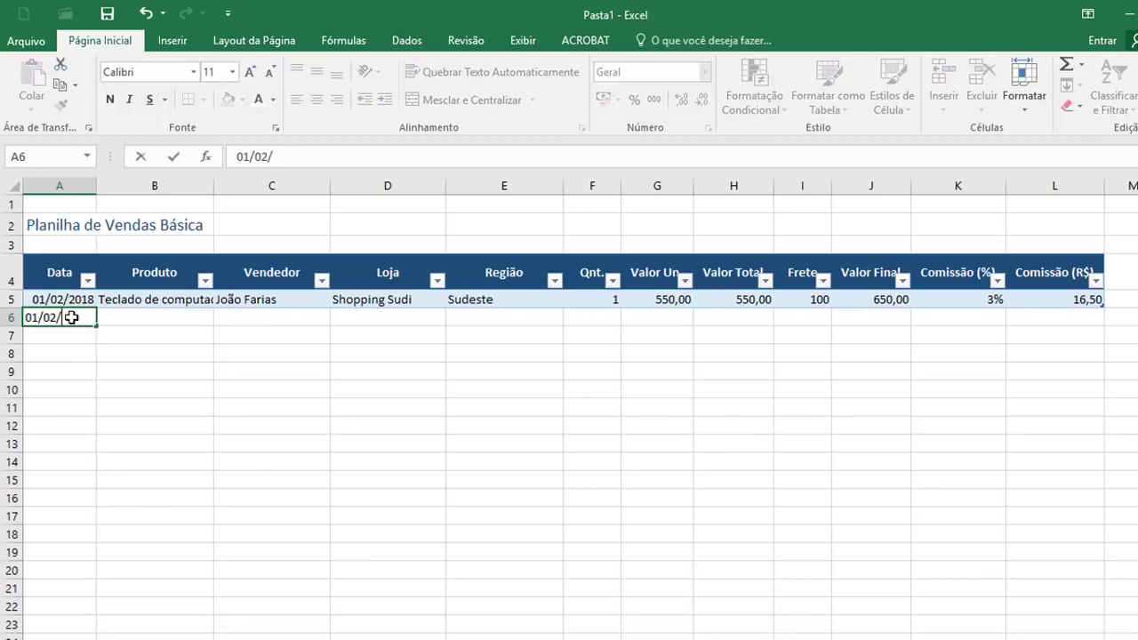
{"action": "type", "text": "2018"}
{"action": "key", "text": "Tab"}
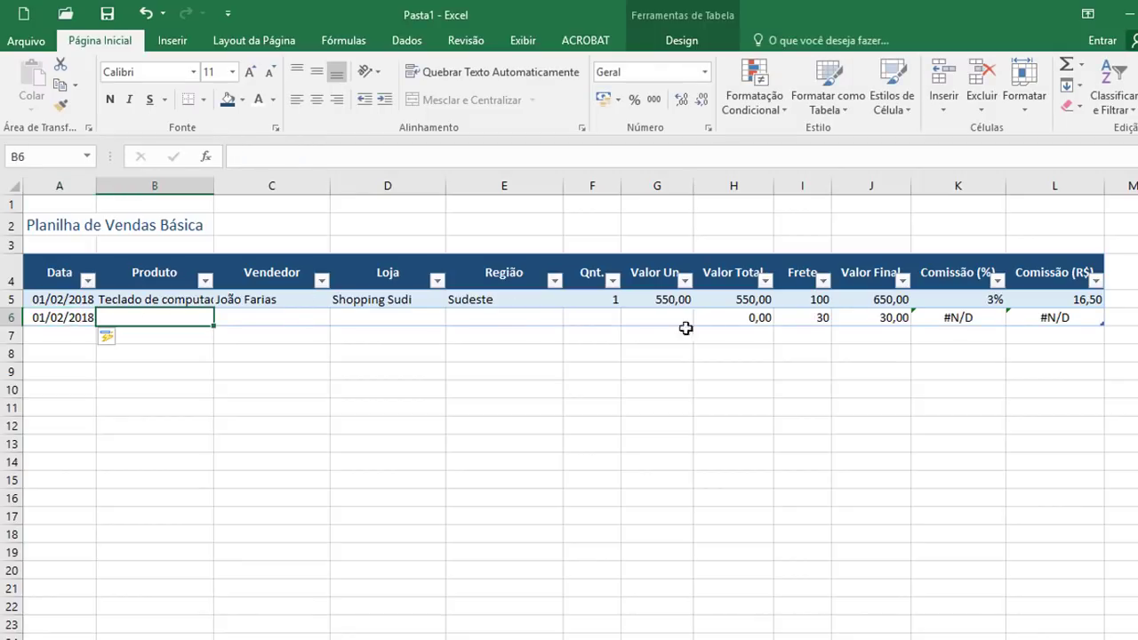
{"action": "left_click", "coordinate": [755, 319]}
{"action": "left_click", "coordinate": [814, 322]}
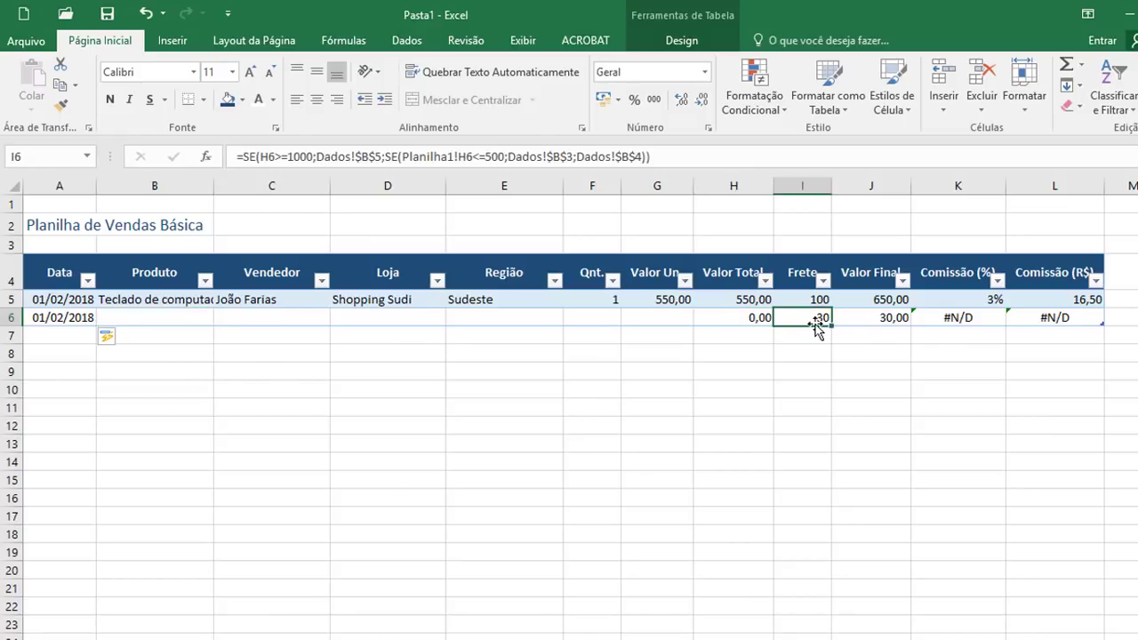
{"action": "left_click", "coordinate": [965, 318]}
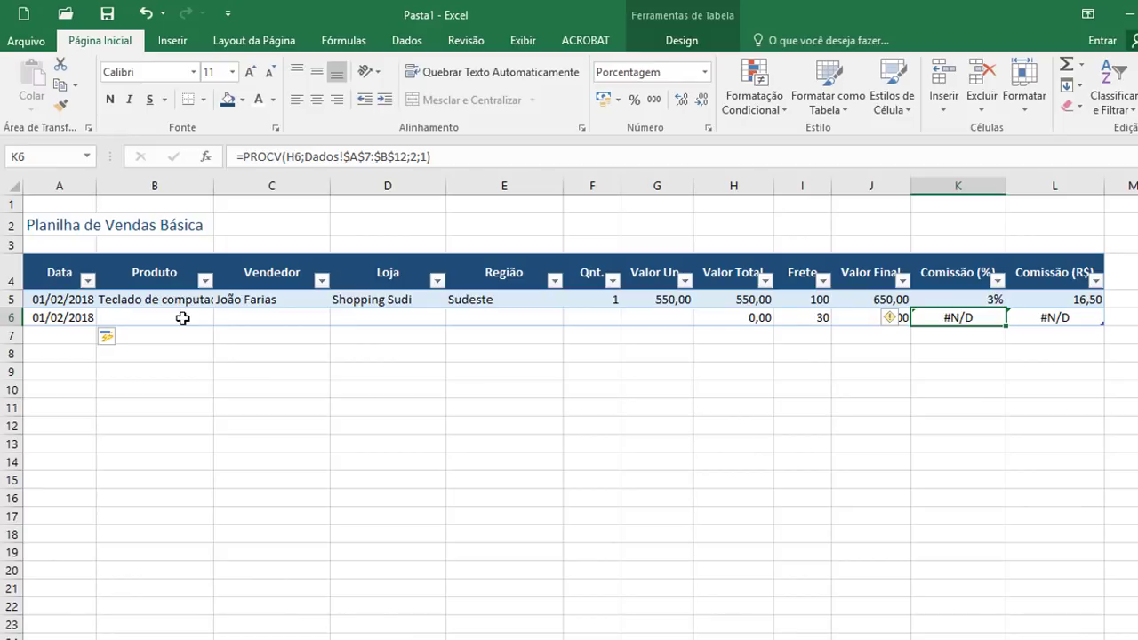
Fill row 6 with Monitor LG, the salesperson, the store, Nordeste, quantity 2 and price 400.
{"action": "left_click", "coordinate": [182, 318]}
{"action": "type", "text": "monit"}
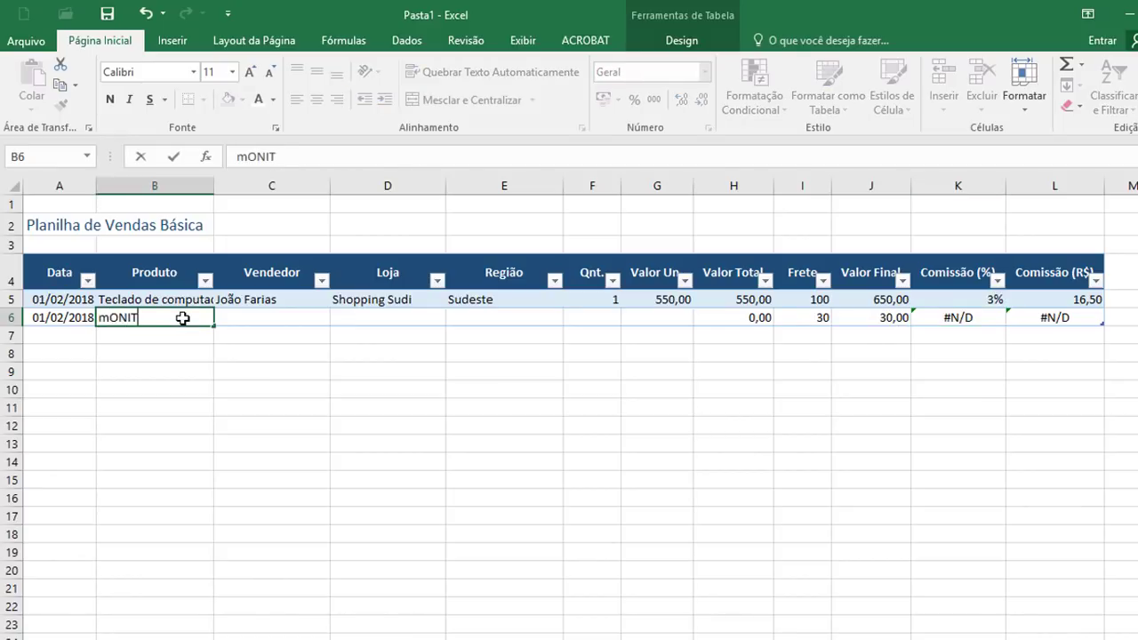
{"action": "type", "text": "or LG"}
{"action": "key", "text": "Tab"}
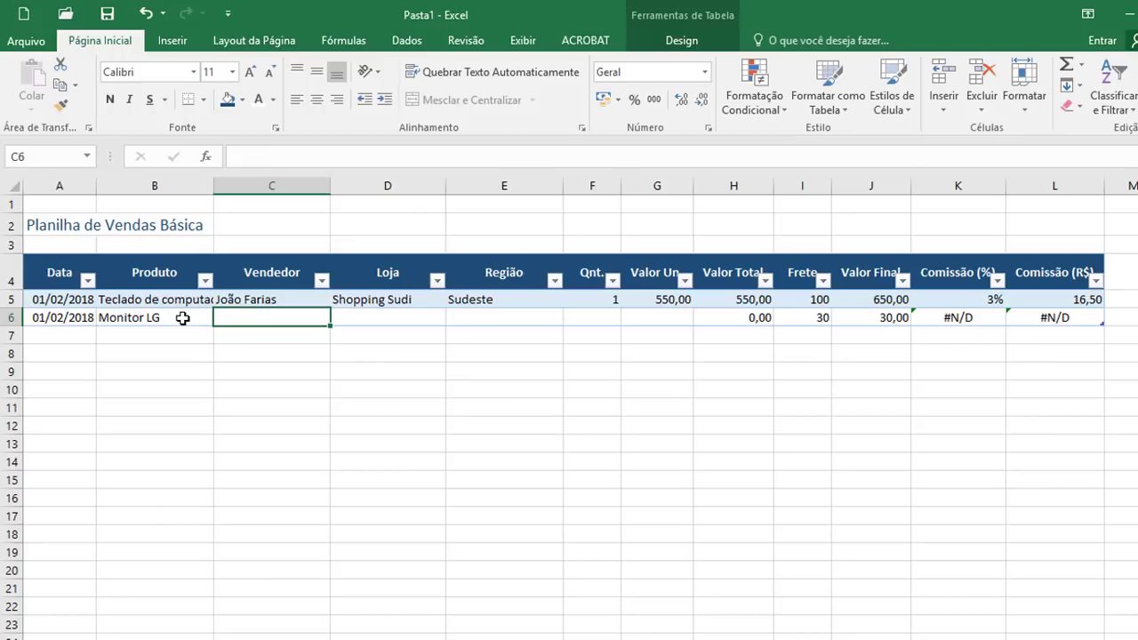
{"action": "type", "text": "Julian"}
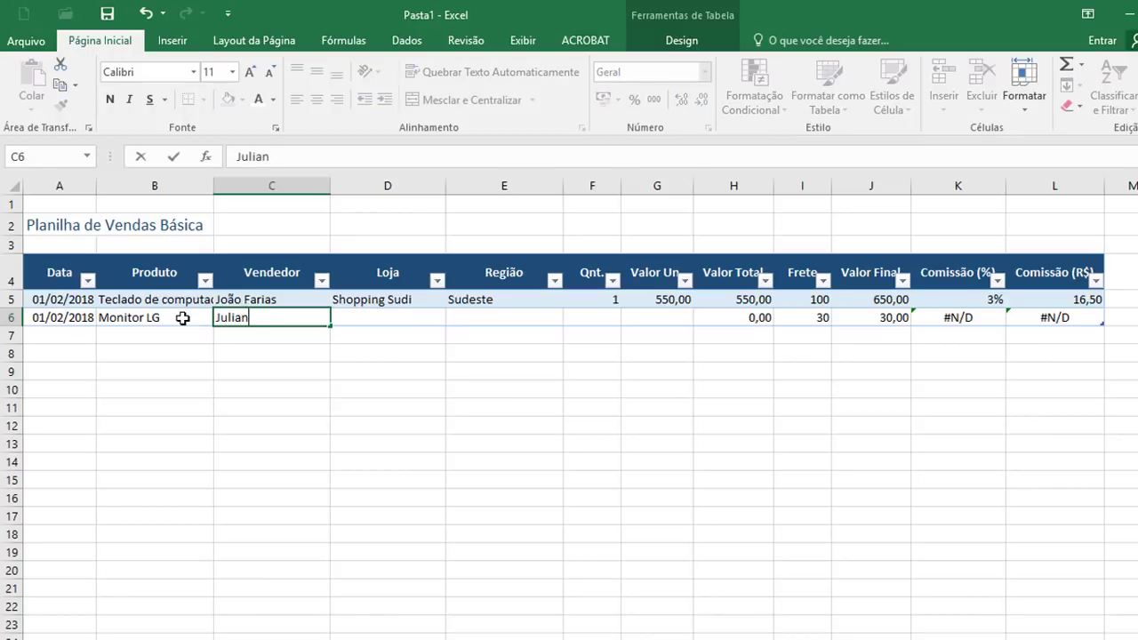
{"action": "type", "text": "a Motta"}
{"action": "key", "text": "Tab"}
{"action": "type", "text": "J"}
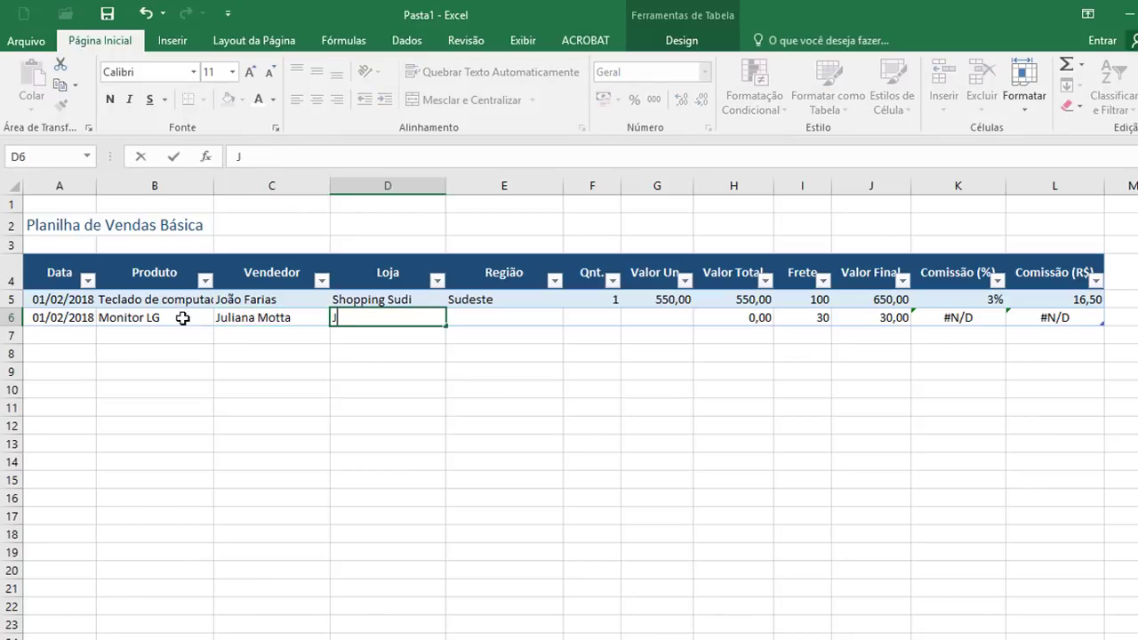
{"action": "type", "text": "oão Mendes"}
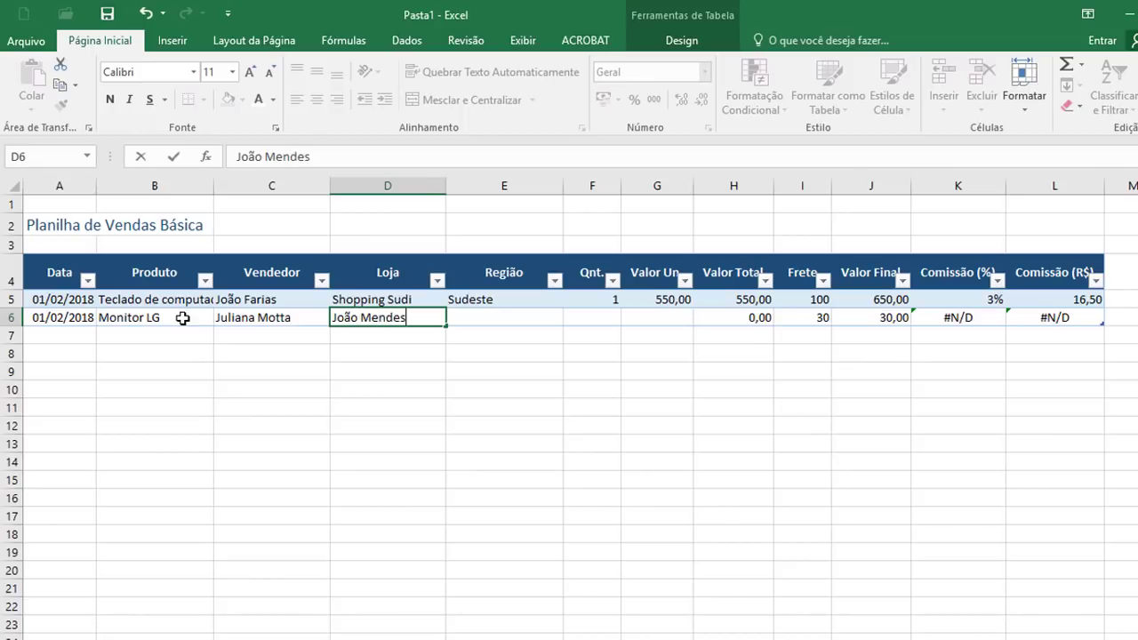
{"action": "key", "text": "Tab"}
{"action": "type", "text": "Nordeste"}
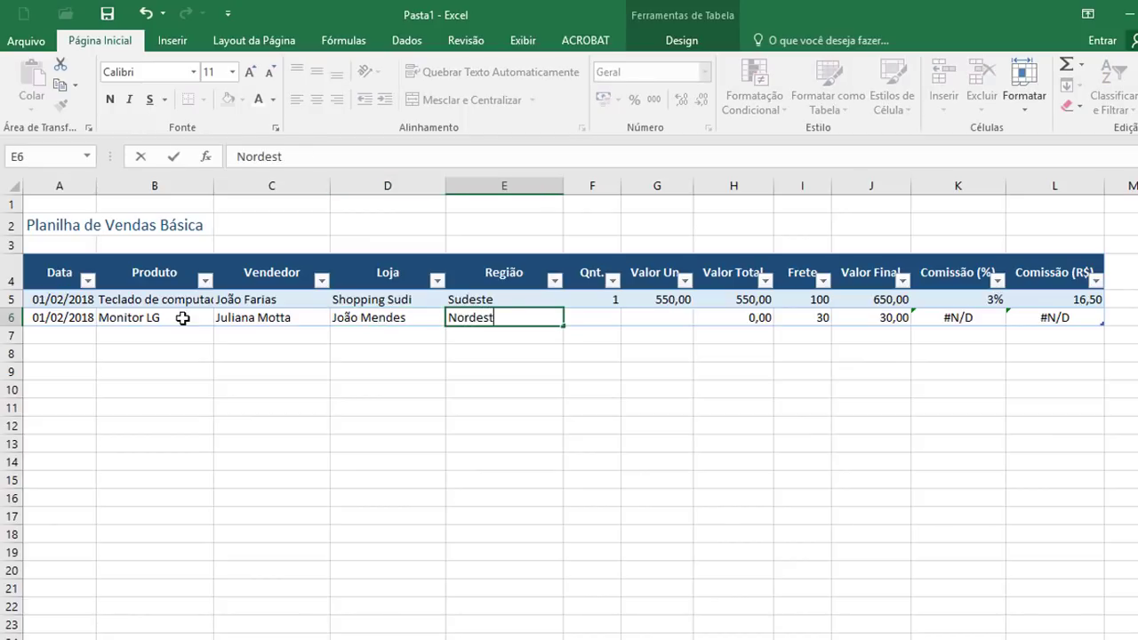
{"action": "key", "text": "Tab"}
{"action": "type", "text": "2"}
{"action": "key", "text": "Tab"}
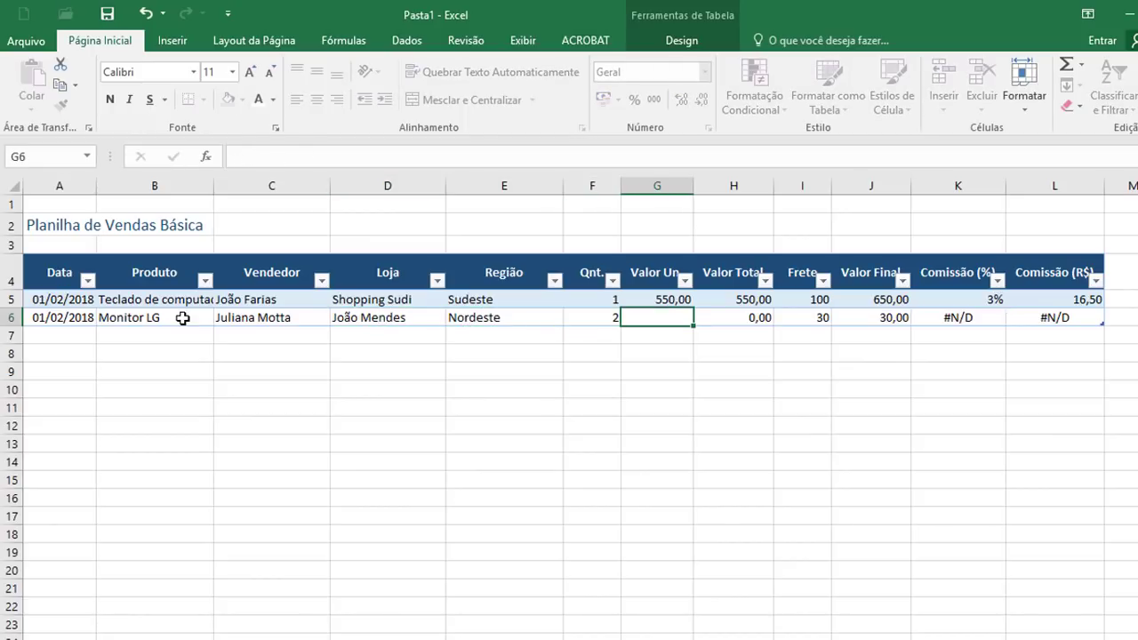
{"action": "type", "text": "4"}
{"action": "type", "text": "00"}
{"action": "key", "text": "Tab"}
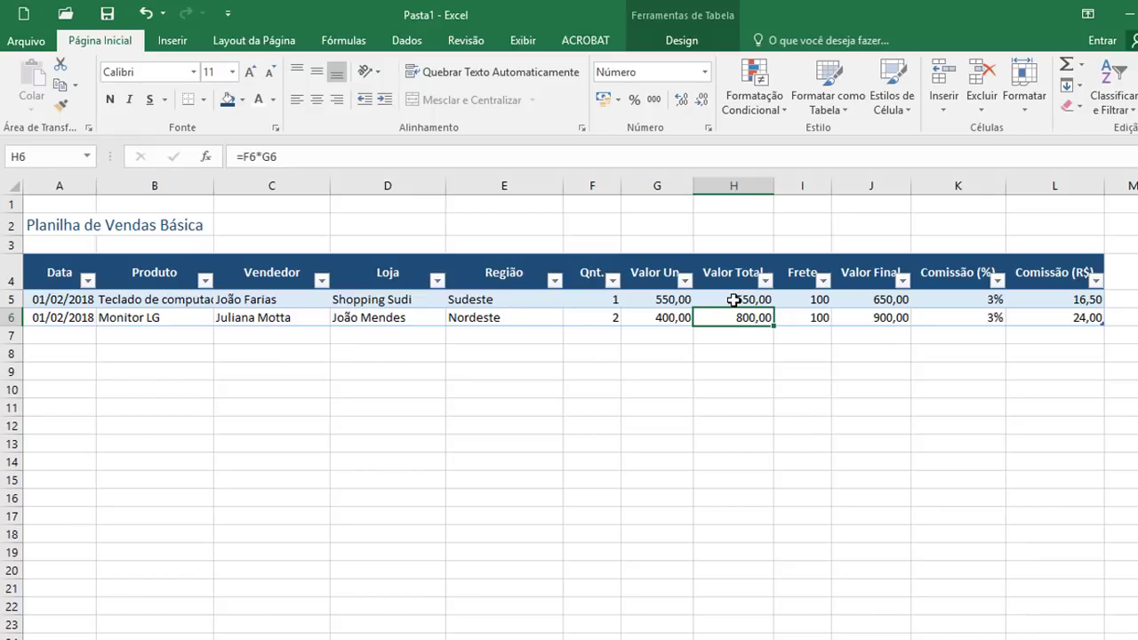
{"action": "left_click", "coordinate": [734, 300]}
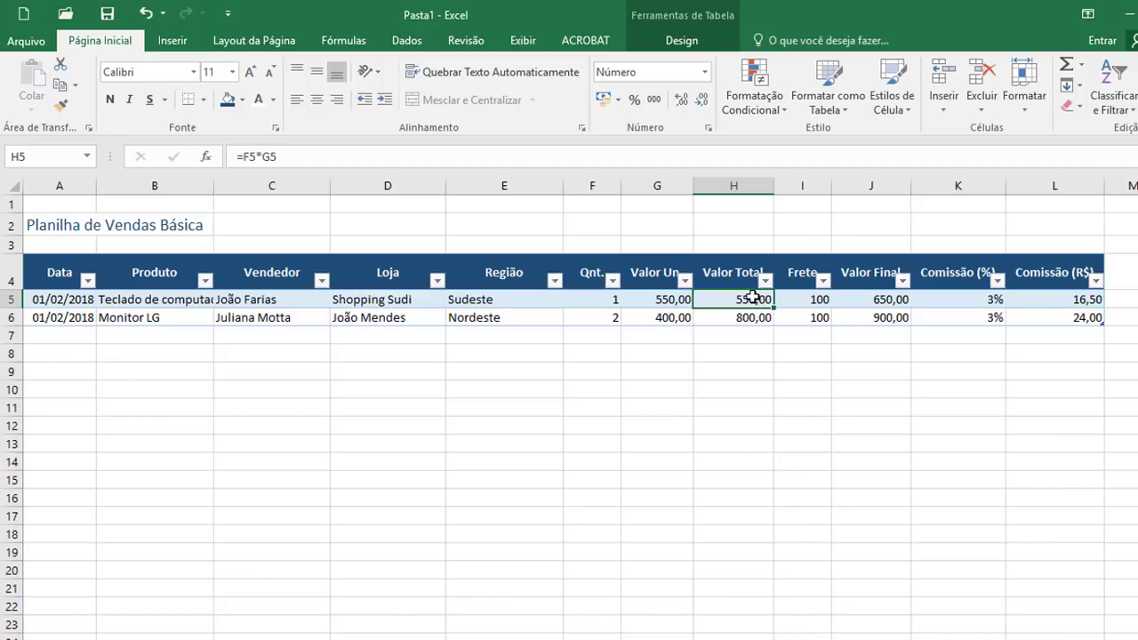
{"action": "left_click", "coordinate": [797, 299]}
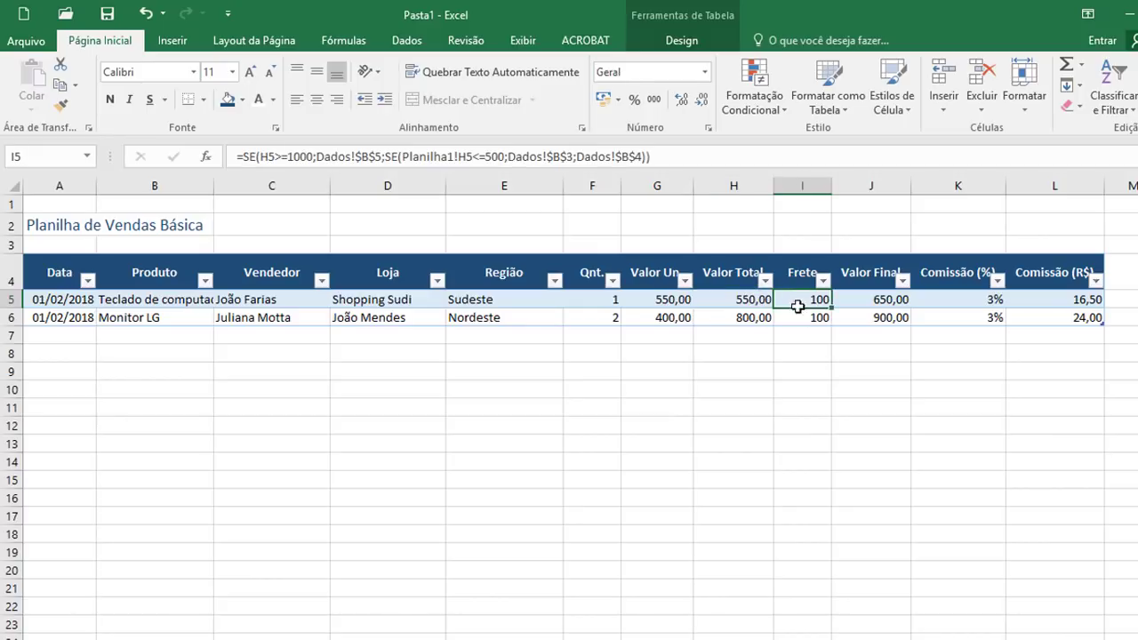
{"action": "left_click", "coordinate": [816, 318]}
{"action": "left_click", "coordinate": [851, 317]}
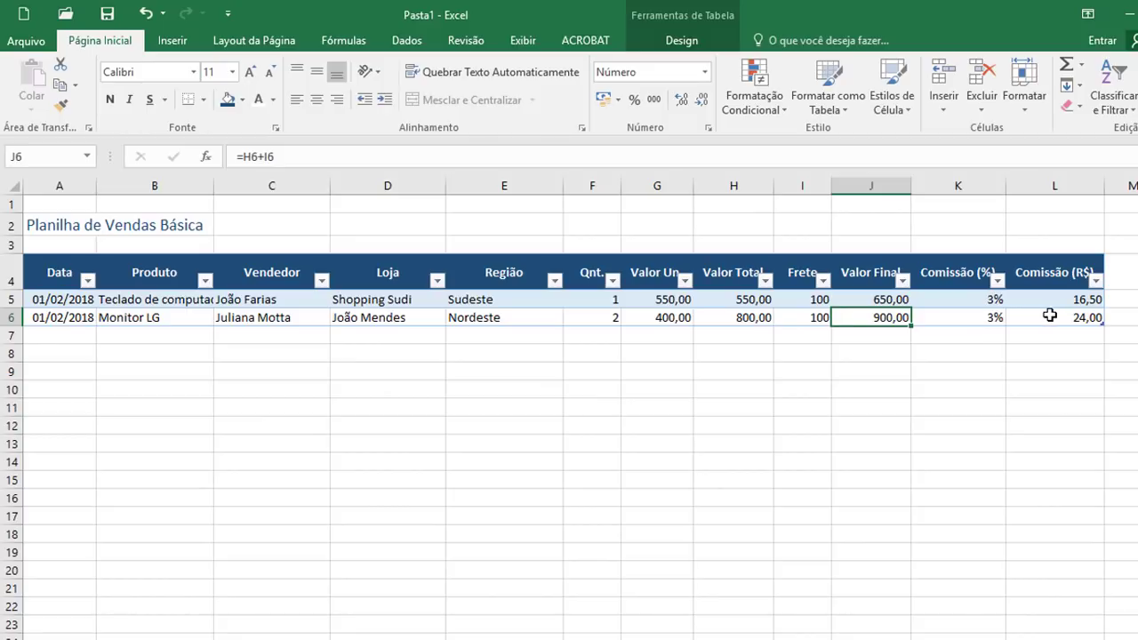
{"action": "left_click", "coordinate": [64, 334]}
{"action": "left_click_drag", "start_coordinate": [66, 361], "coordinate": [63, 411]}
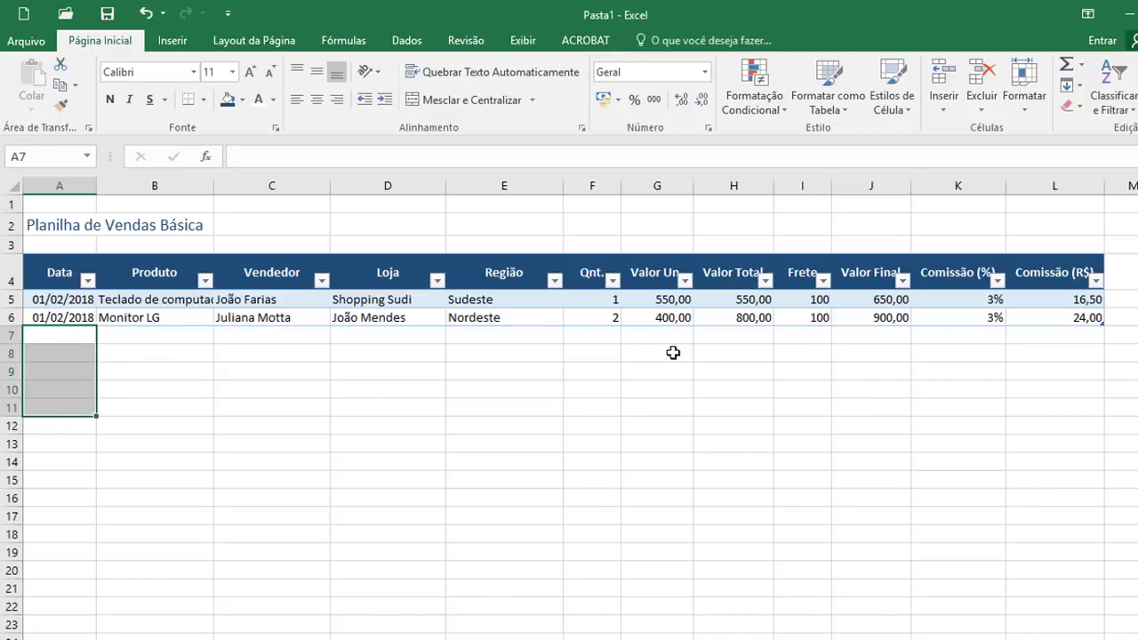
Select the empty range from A7 below the table and bring up paste options.
{"action": "left_click", "coordinate": [60, 334]}
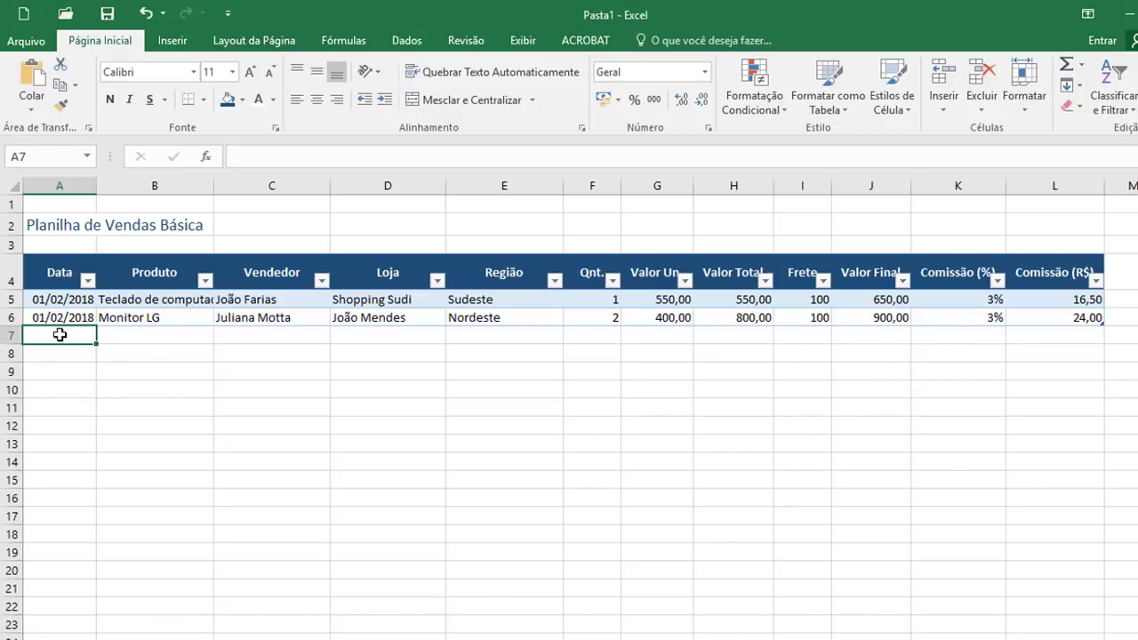
{"action": "mouse_move", "coordinate": [60, 334]}
{"action": "left_mouse_down"}
{"action": "mouse_move", "coordinate": [662, 401]}
{"action": "mouse_move", "coordinate": [668, 338]}
{"action": "left_mouse_up"}
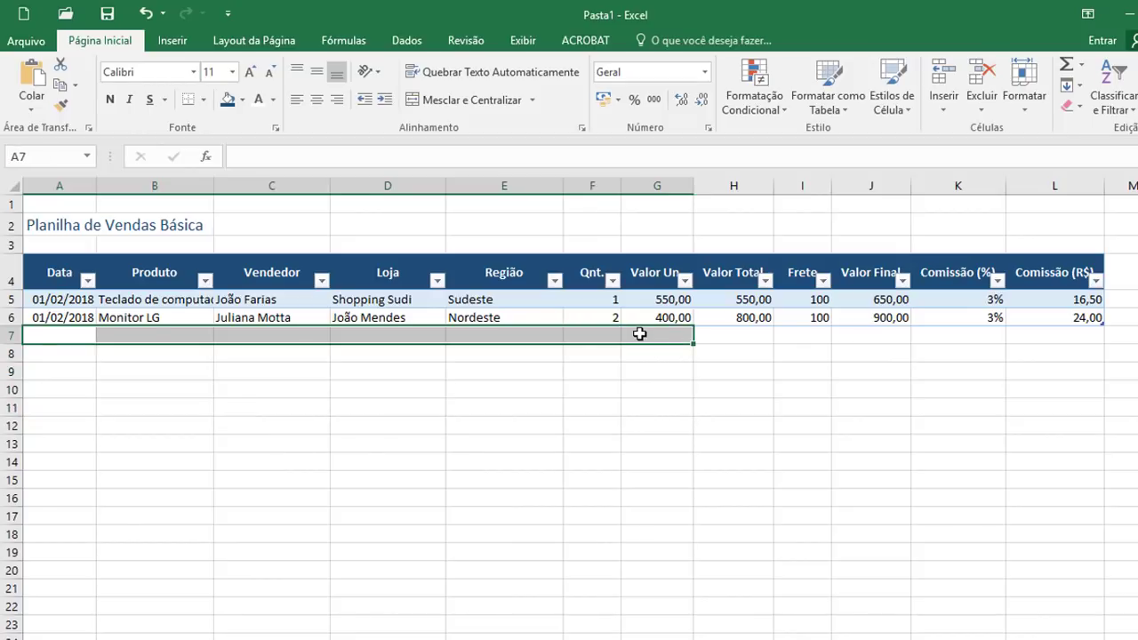
{"action": "right_click", "coordinate": [640, 333]}
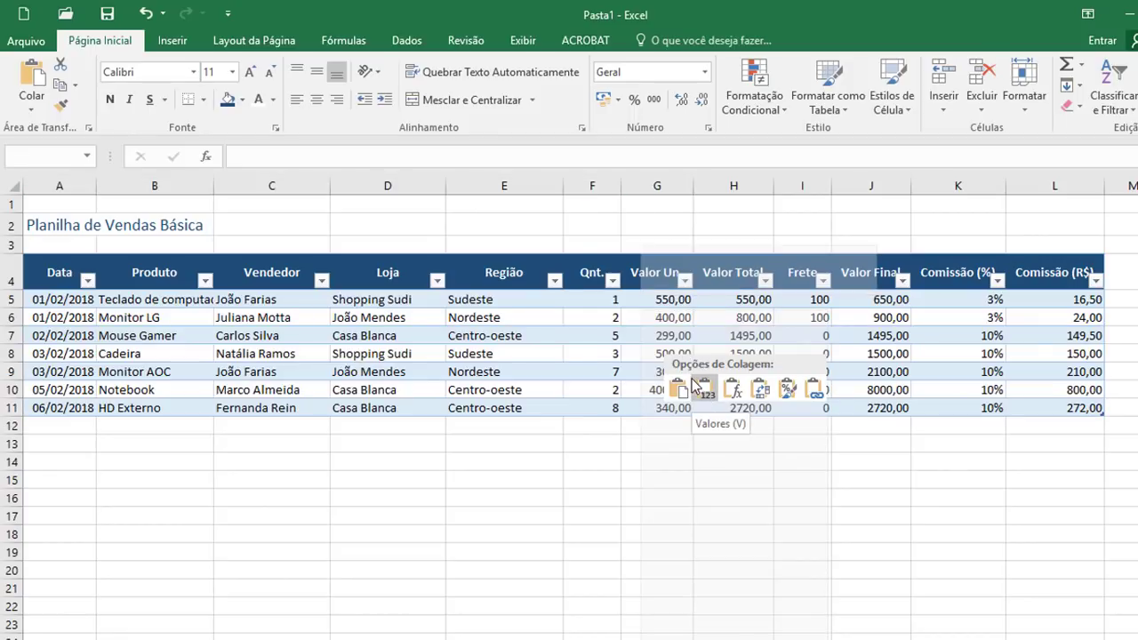
Paste the five copied sales rows as values and check their Frete and Valor Total formulas.
{"action": "left_click", "coordinate": [704, 393]}
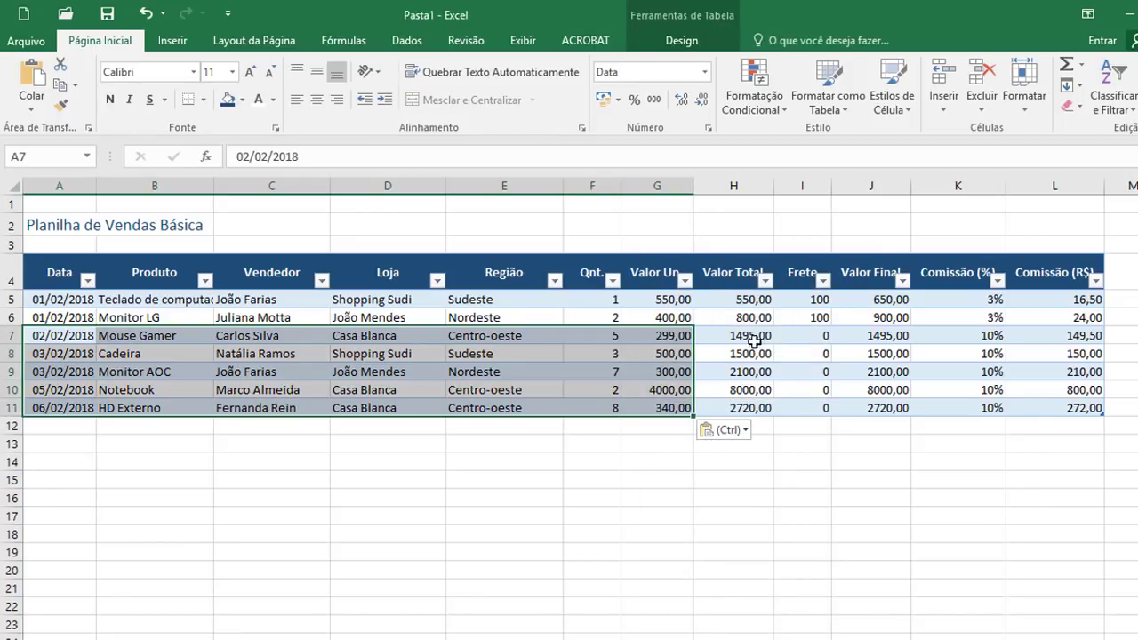
{"action": "left_click", "coordinate": [816, 334]}
{"action": "left_click", "coordinate": [818, 353]}
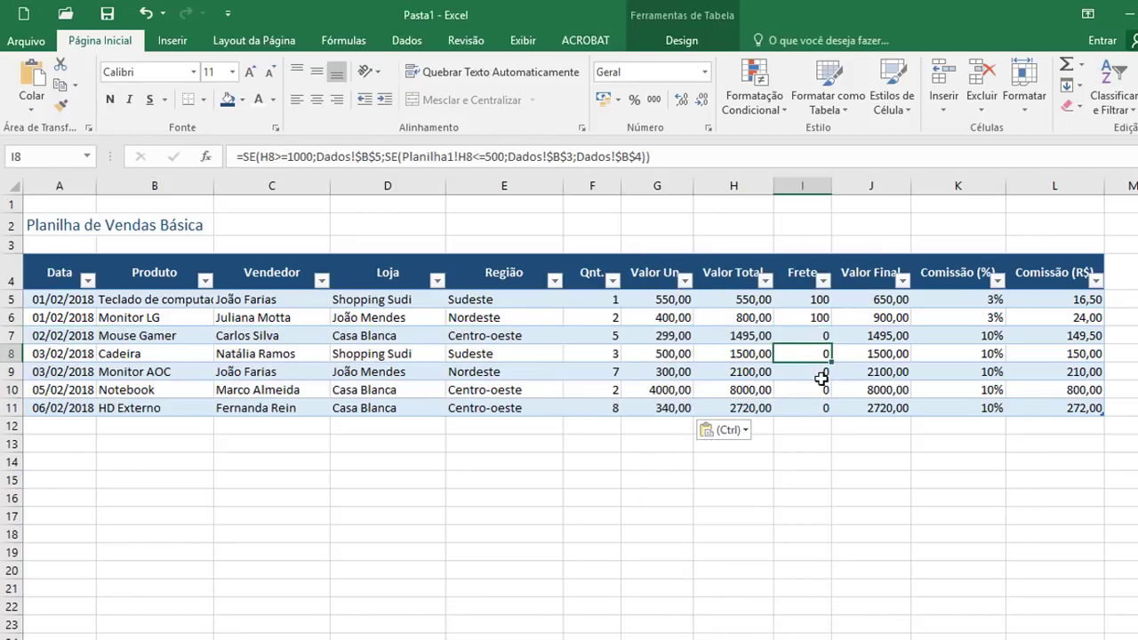
{"action": "left_click_drag", "start_coordinate": [762, 335], "coordinate": [762, 402]}
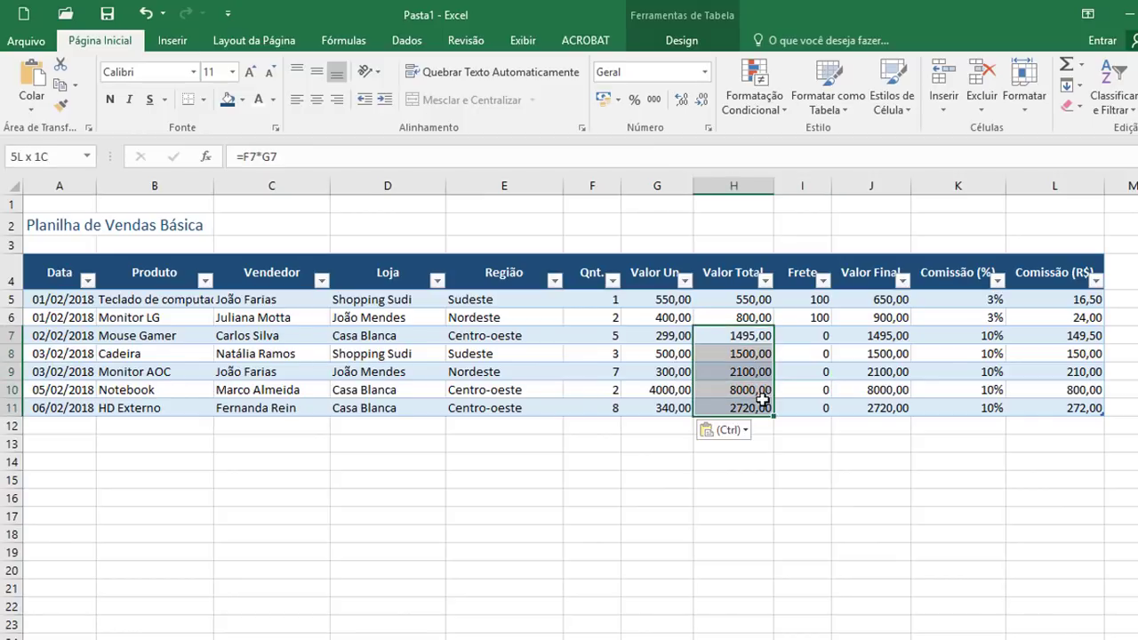
Change the Cadeira sale's quantity from 3 to 1, giving Frete 30.
{"action": "left_click", "coordinate": [662, 355]}
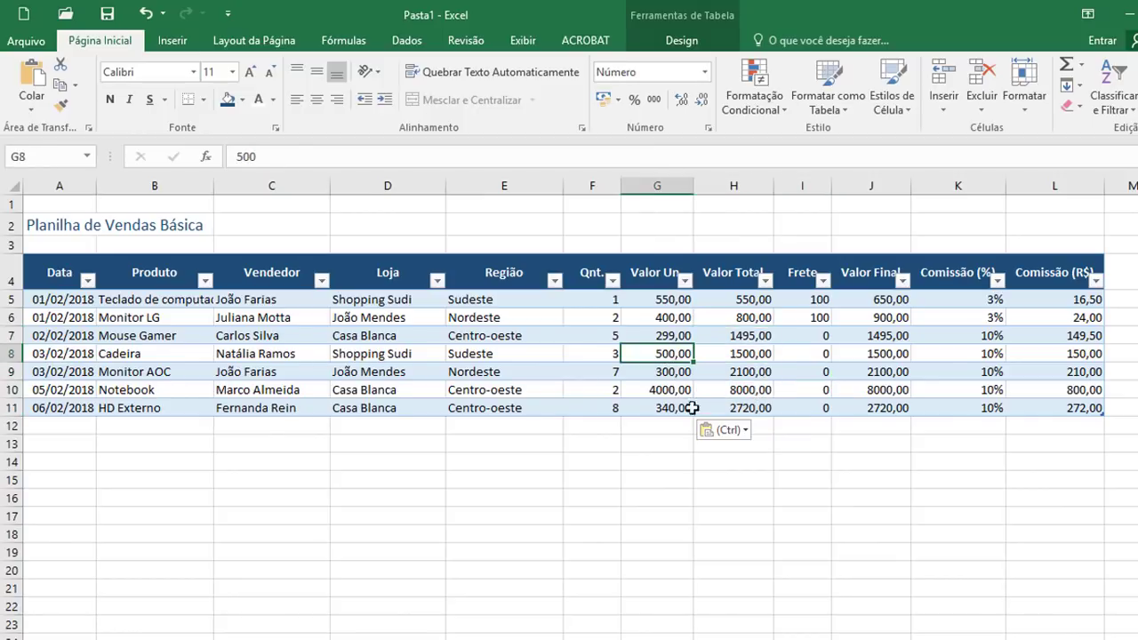
{"action": "left_click", "coordinate": [614, 357]}
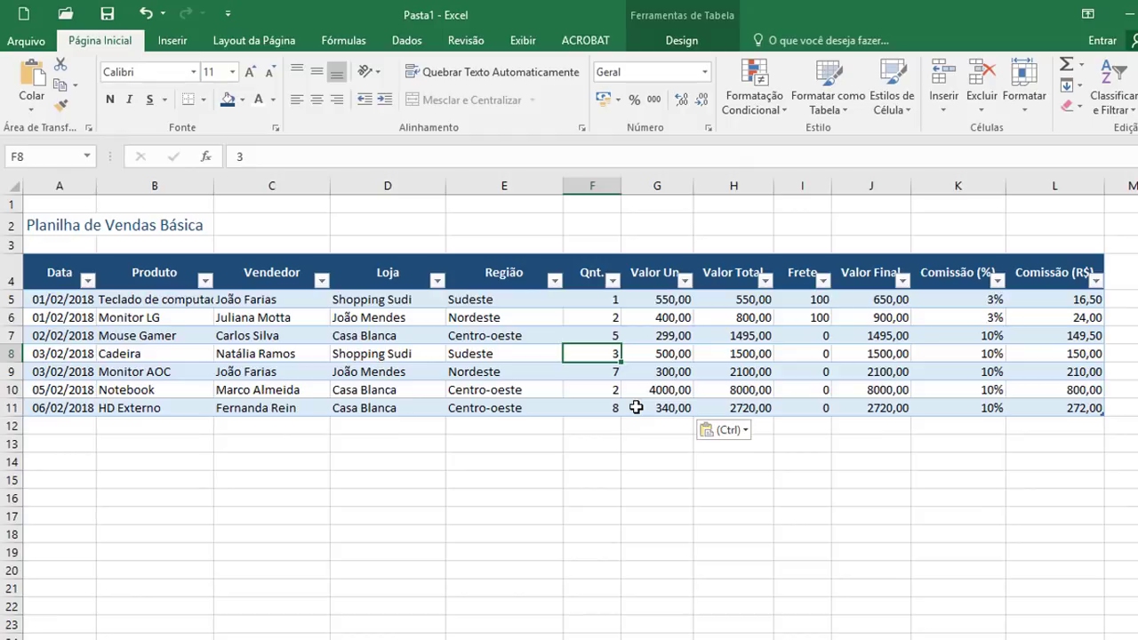
{"action": "type", "text": "1"}
{"action": "key", "text": "Return"}
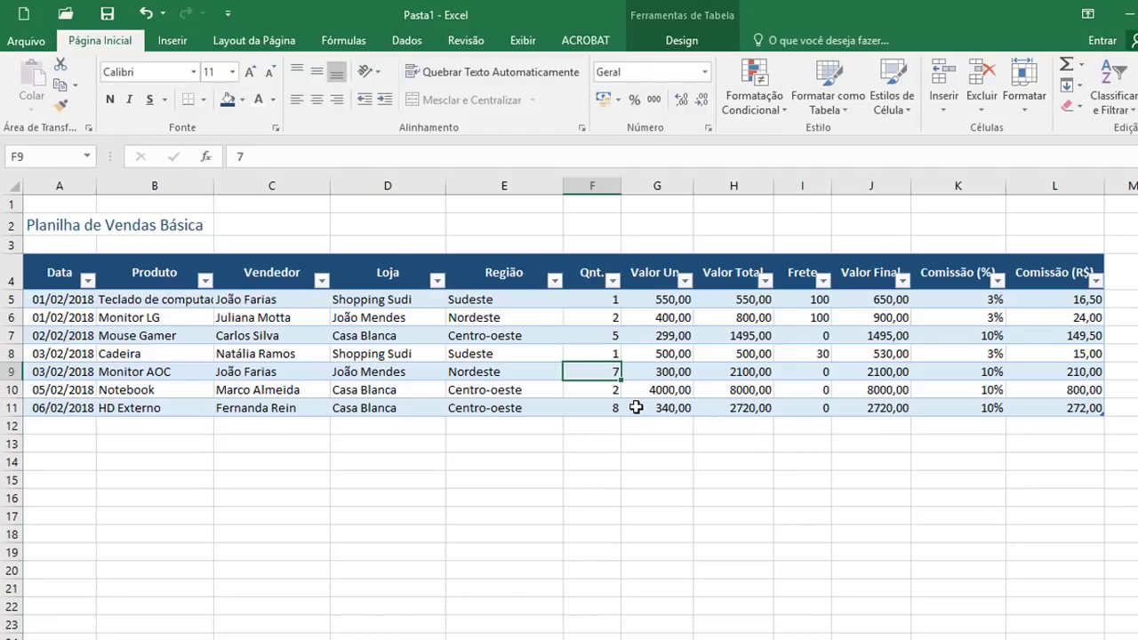
{"action": "left_click", "coordinate": [822, 355]}
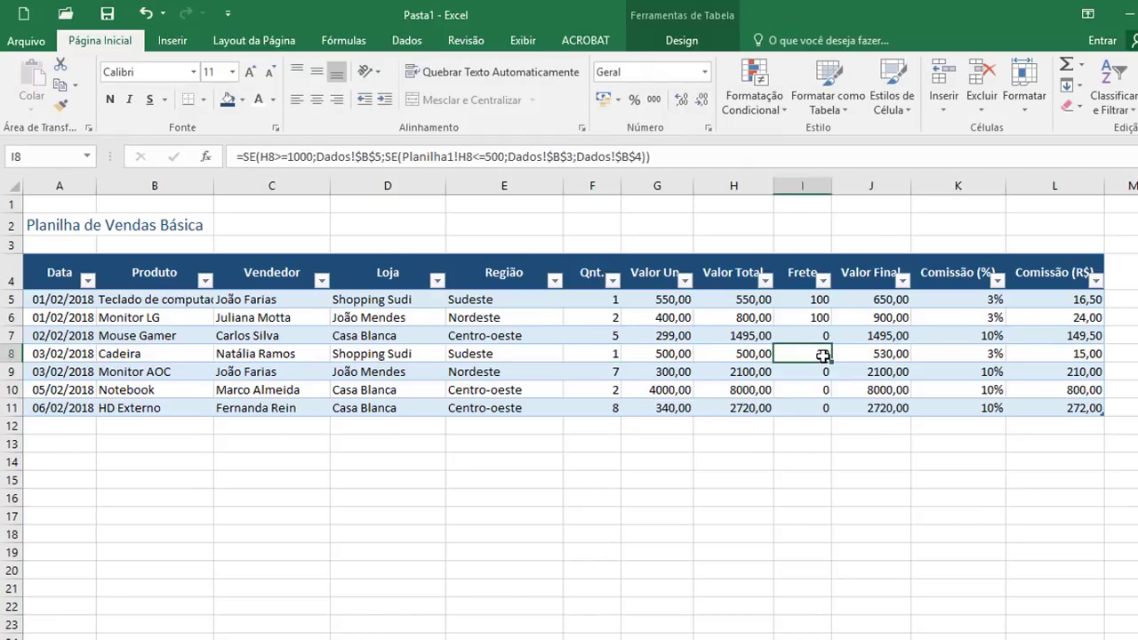
Review the Frete formulas for every sale from row 5 to row 11.
{"action": "left_click", "coordinate": [816, 299]}
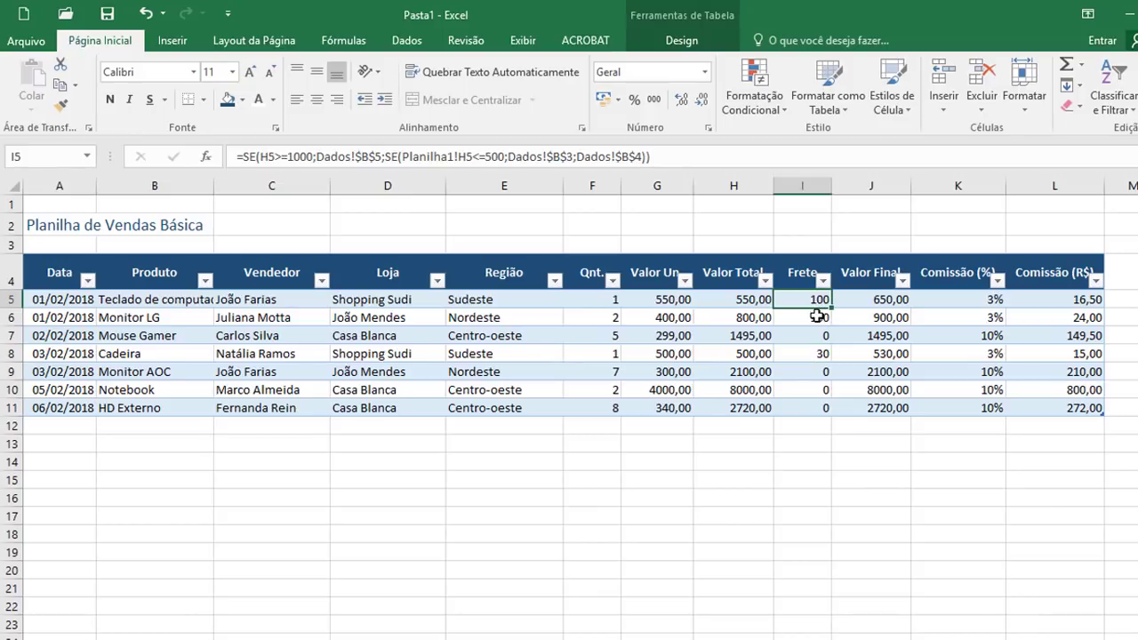
{"action": "left_click", "coordinate": [819, 318]}
{"action": "left_click", "coordinate": [818, 335]}
{"action": "left_click", "coordinate": [816, 356]}
{"action": "left_click", "coordinate": [809, 388]}
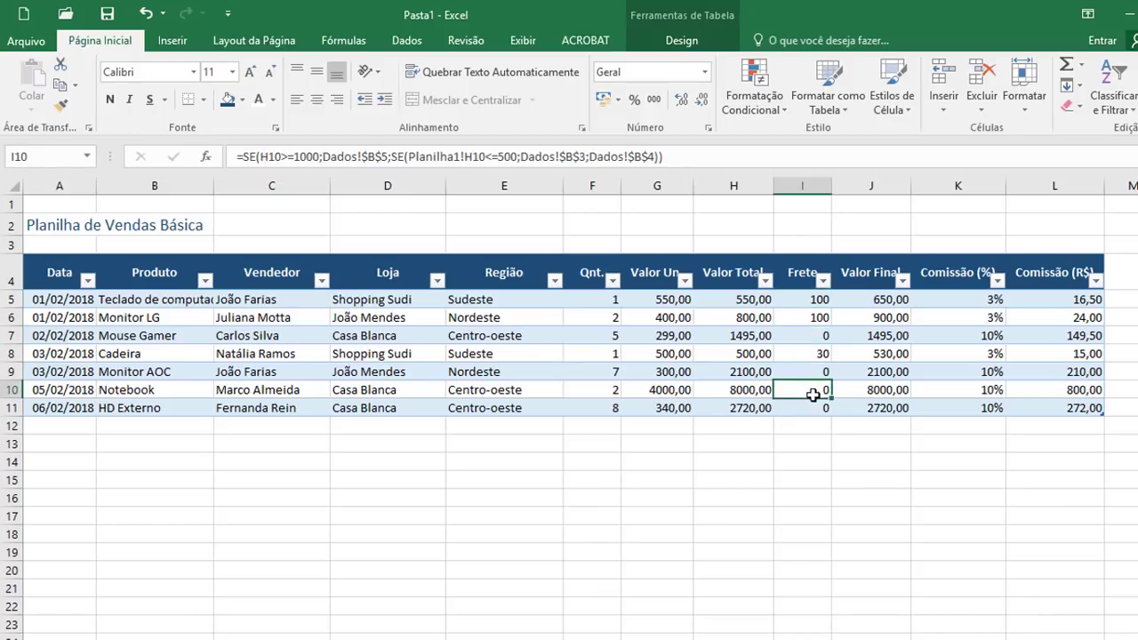
{"action": "left_click", "coordinate": [813, 409]}
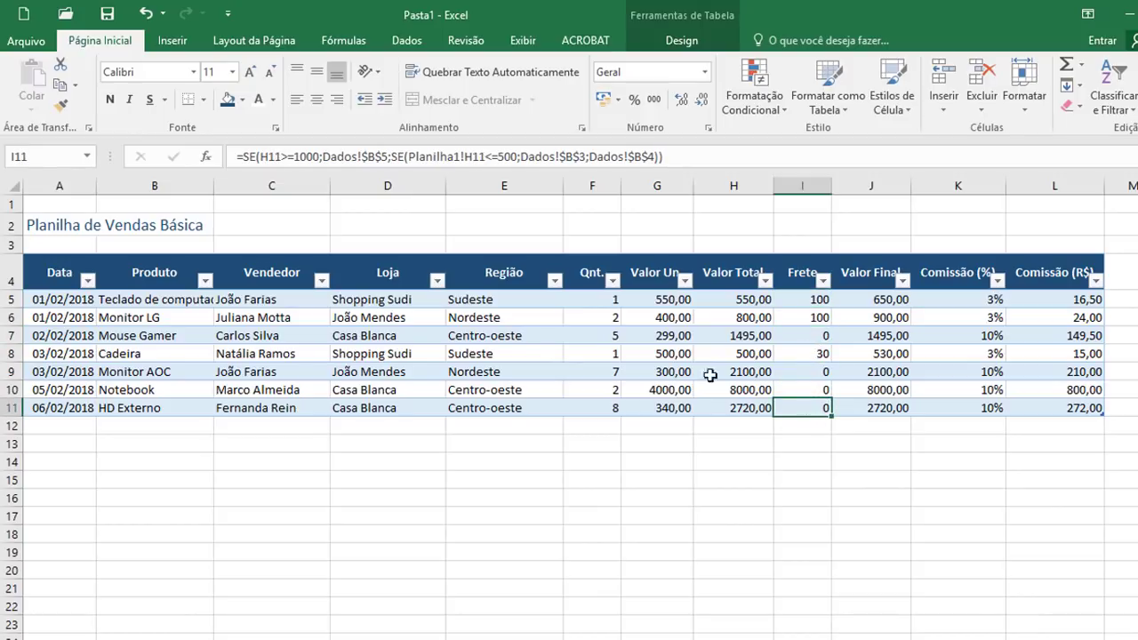
Select row 12 below the table and check the Notebook, Monitor AOC and HD Externo values.
{"action": "left_click", "coordinate": [78, 426]}
{"action": "left_click_drag", "start_coordinate": [78, 426], "coordinate": [1067, 430]}
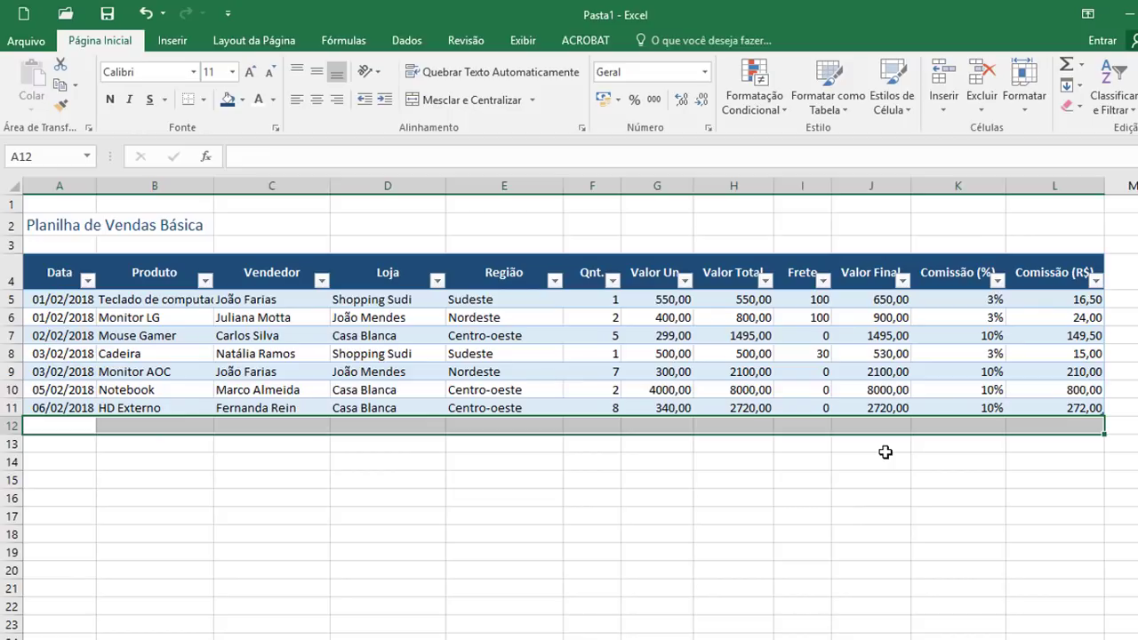
{"action": "left_click", "coordinate": [812, 390]}
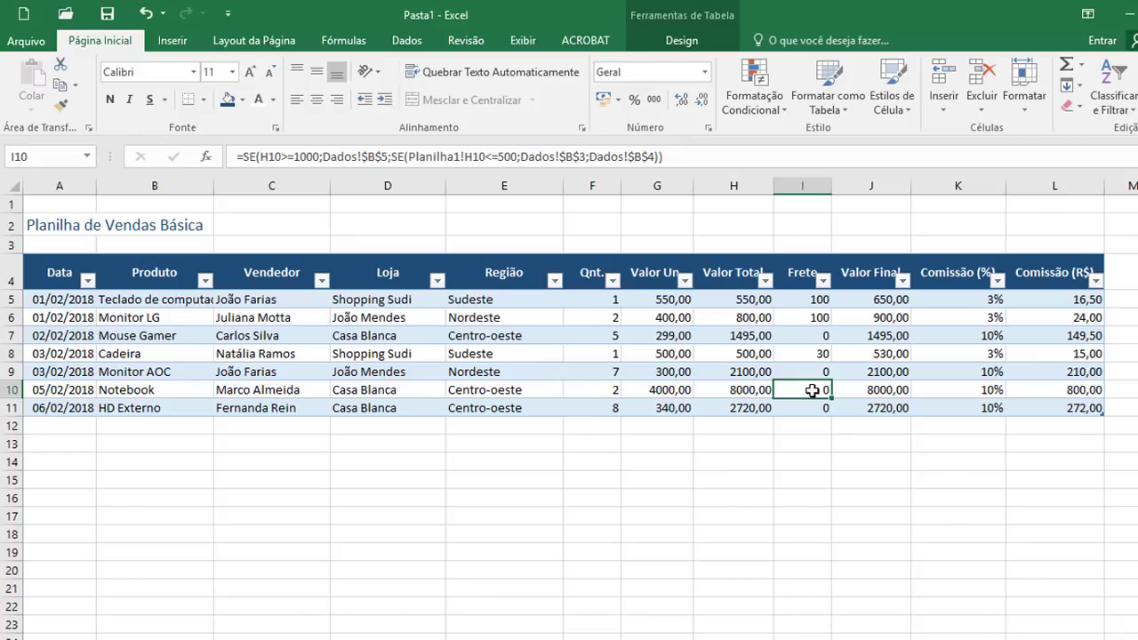
{"action": "left_click", "coordinate": [717, 388]}
{"action": "left_click", "coordinate": [586, 367]}
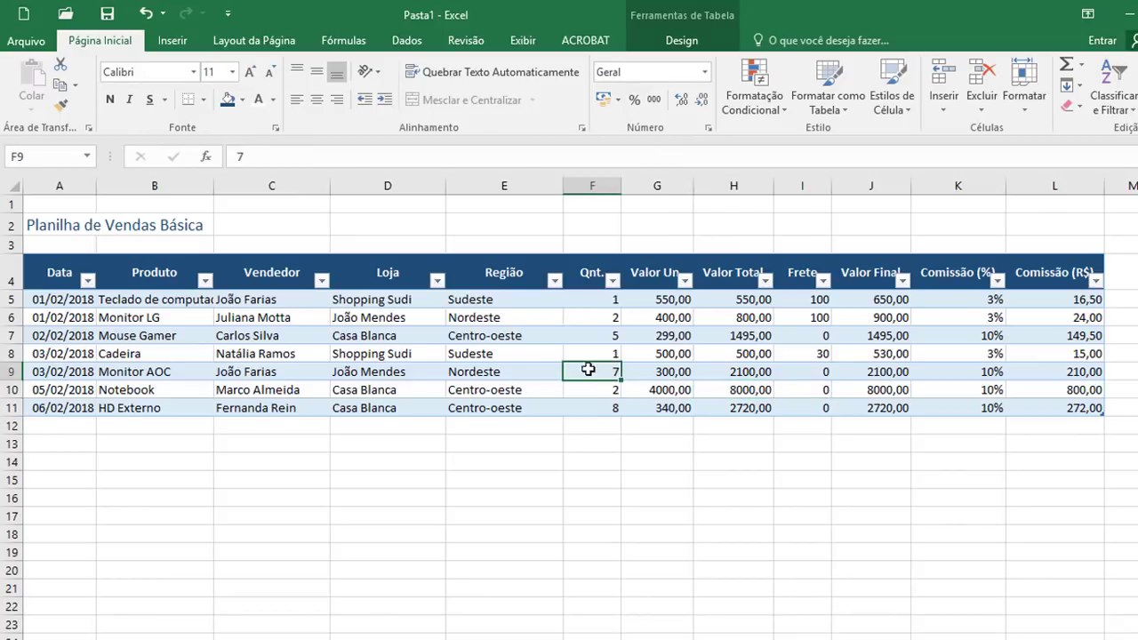
{"action": "left_click", "coordinate": [736, 410]}
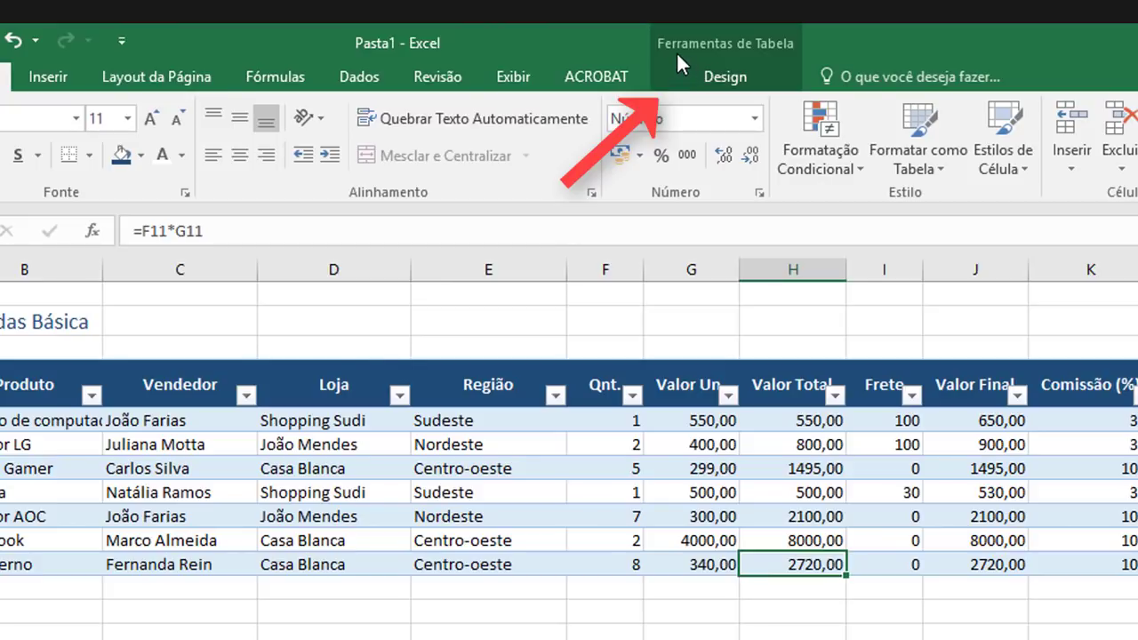
Tick Linha de Totais so the table ends with a Total row summing Comissão to 1487,00.
{"action": "left_click", "coordinate": [730, 78]}
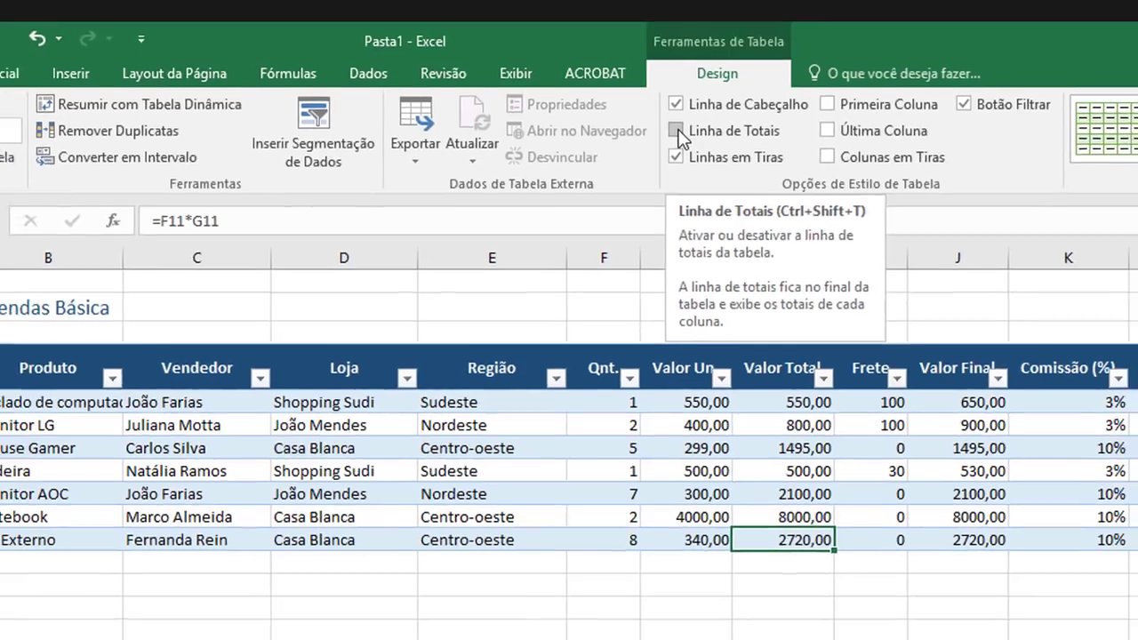
{"action": "left_click", "coordinate": [681, 136]}
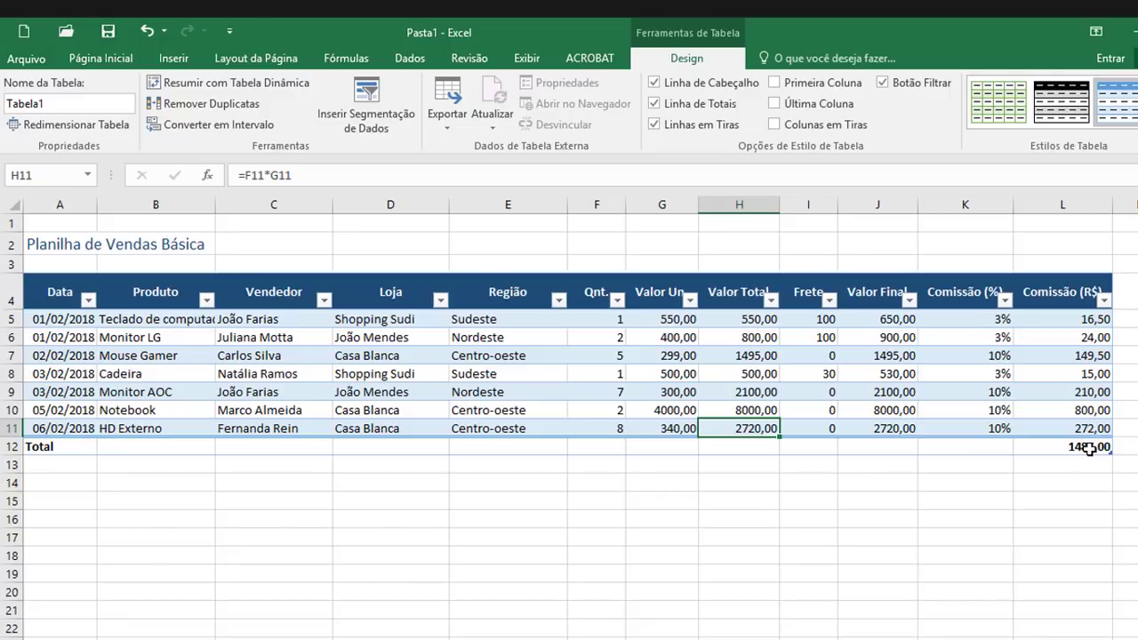
Set the Total row's Valor Total cell to Soma, showing 16165,00.
{"action": "left_click", "coordinate": [1089, 449]}
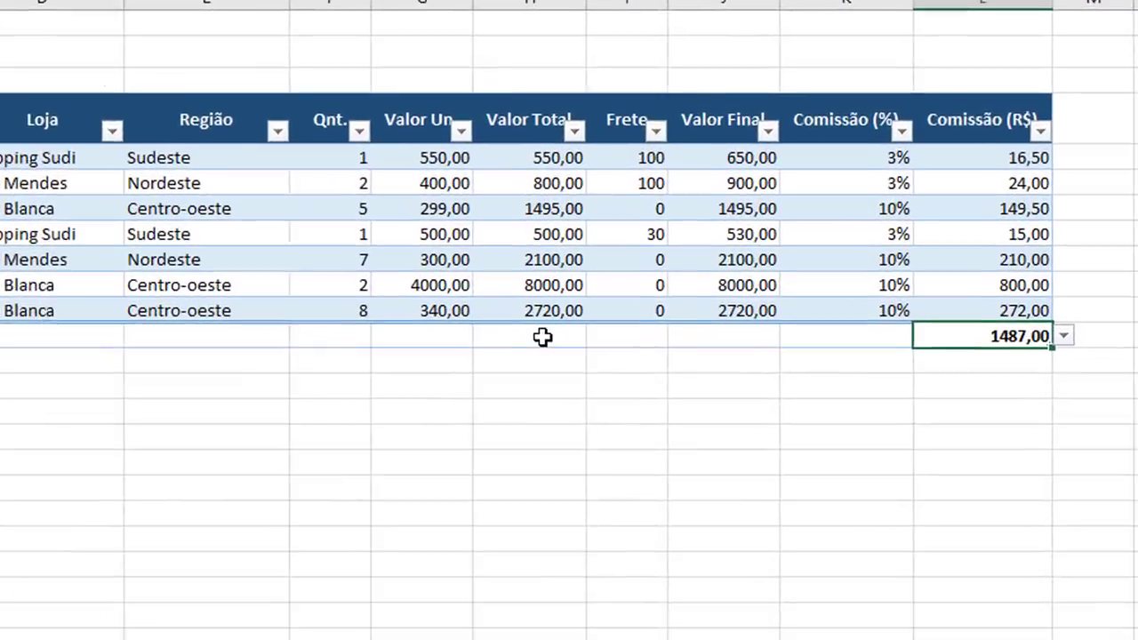
{"action": "left_click", "coordinate": [748, 447]}
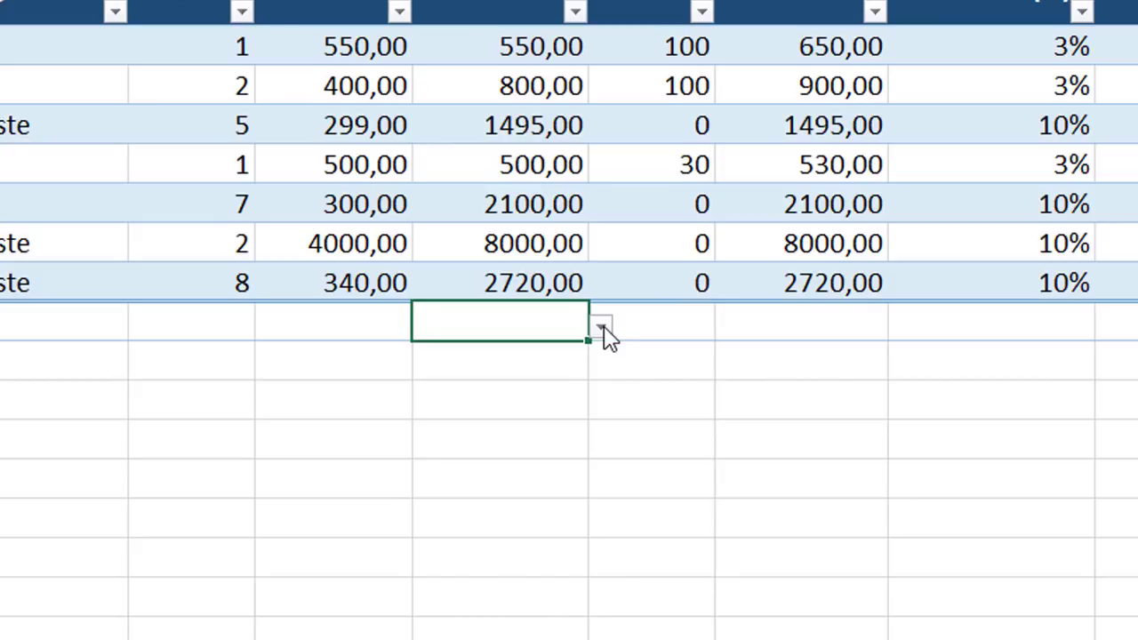
{"action": "left_click", "coordinate": [601, 331]}
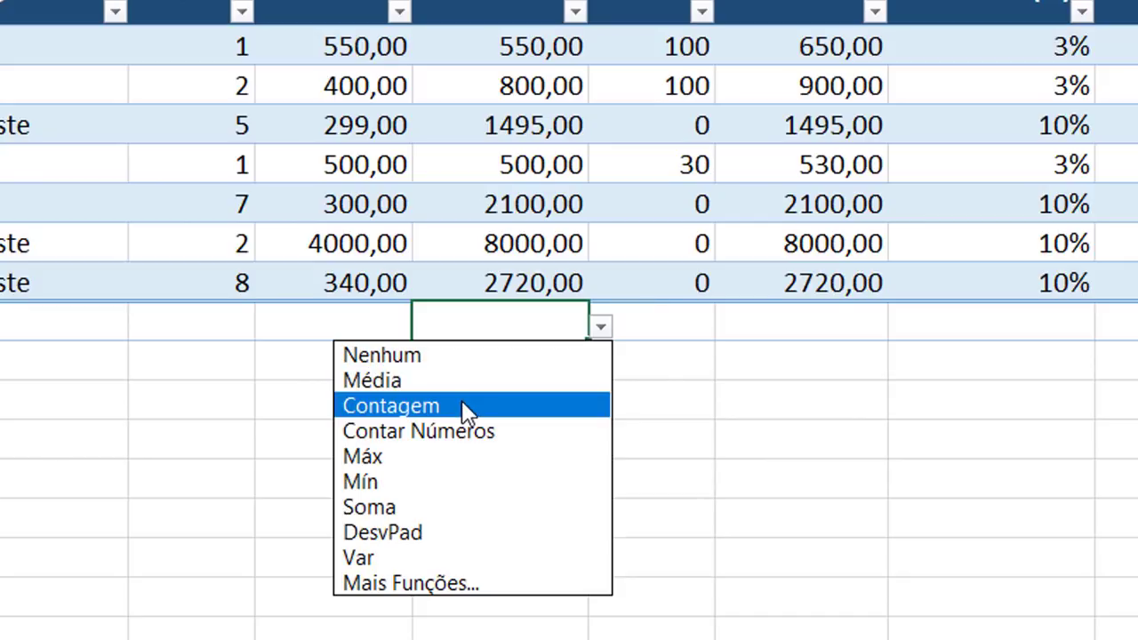
{"action": "left_click", "coordinate": [414, 510]}
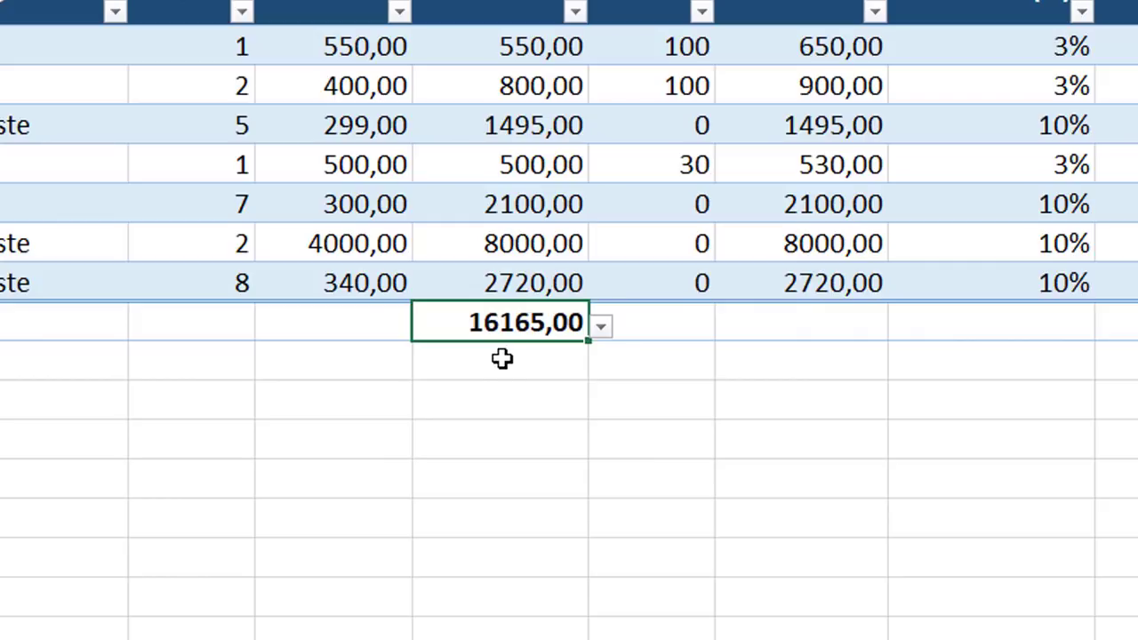
Set the Valor Final total to Contagem, showing 7, and inspect the Valor Final values.
{"action": "left_click", "coordinate": [678, 323]}
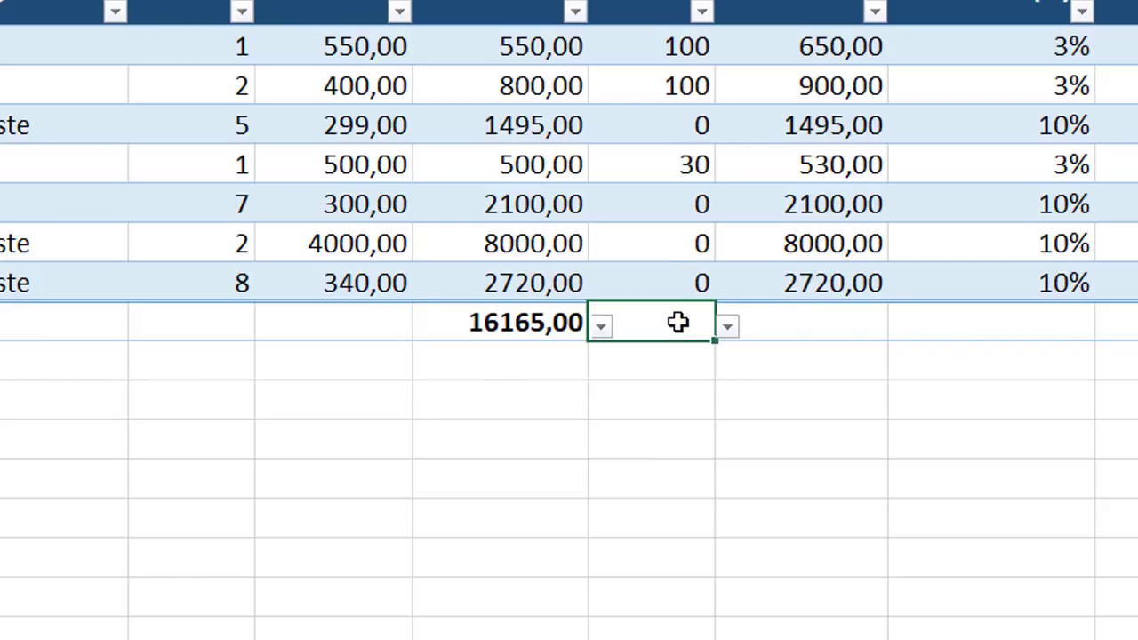
{"action": "left_click", "coordinate": [836, 323]}
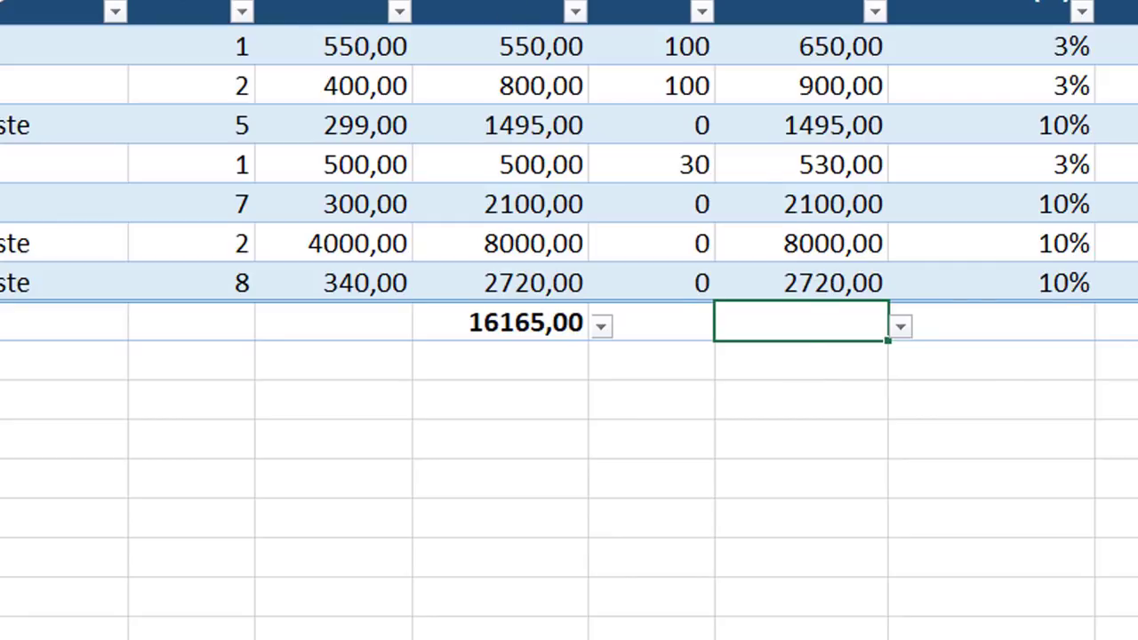
{"action": "left_click", "coordinate": [903, 331]}
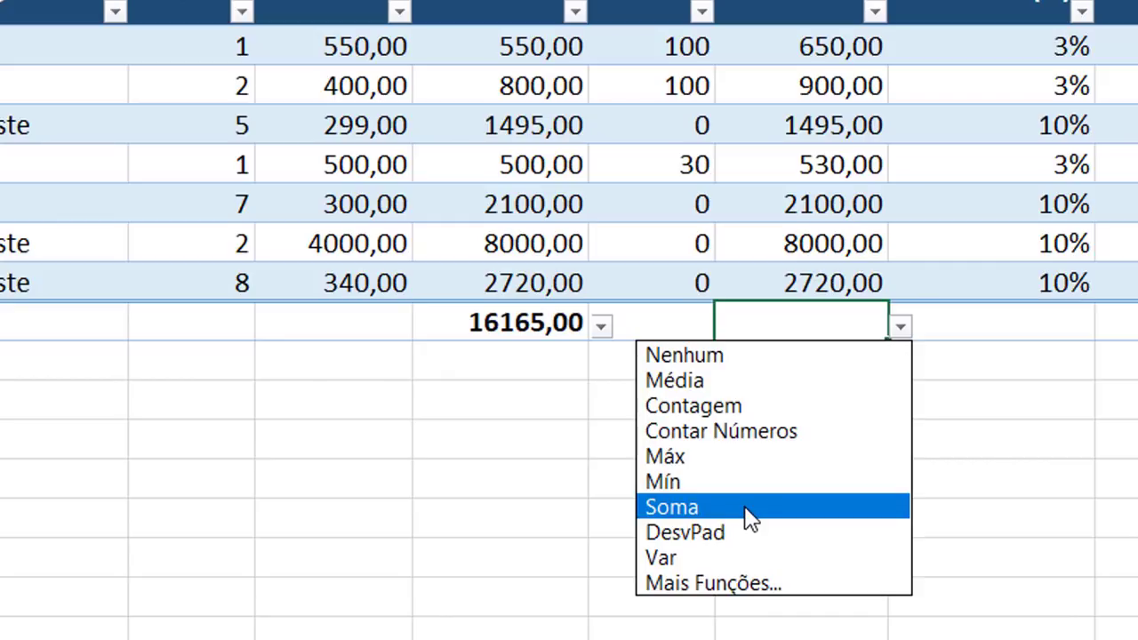
{"action": "left_click", "coordinate": [716, 407]}
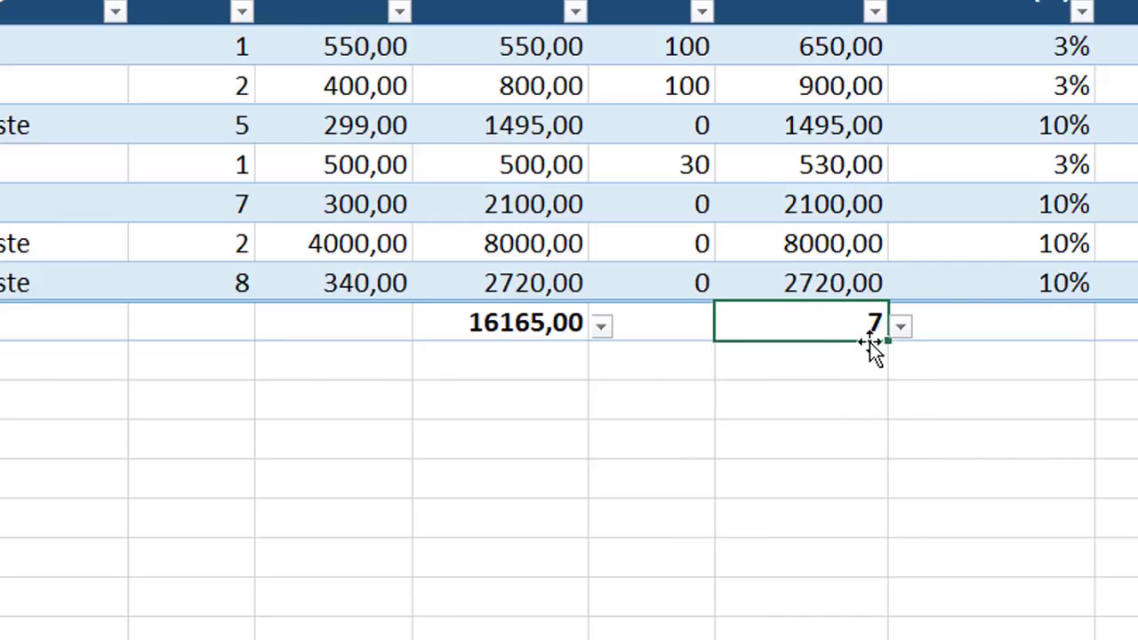
{"action": "left_click", "coordinate": [818, 56]}
{"action": "left_click", "coordinate": [824, 86]}
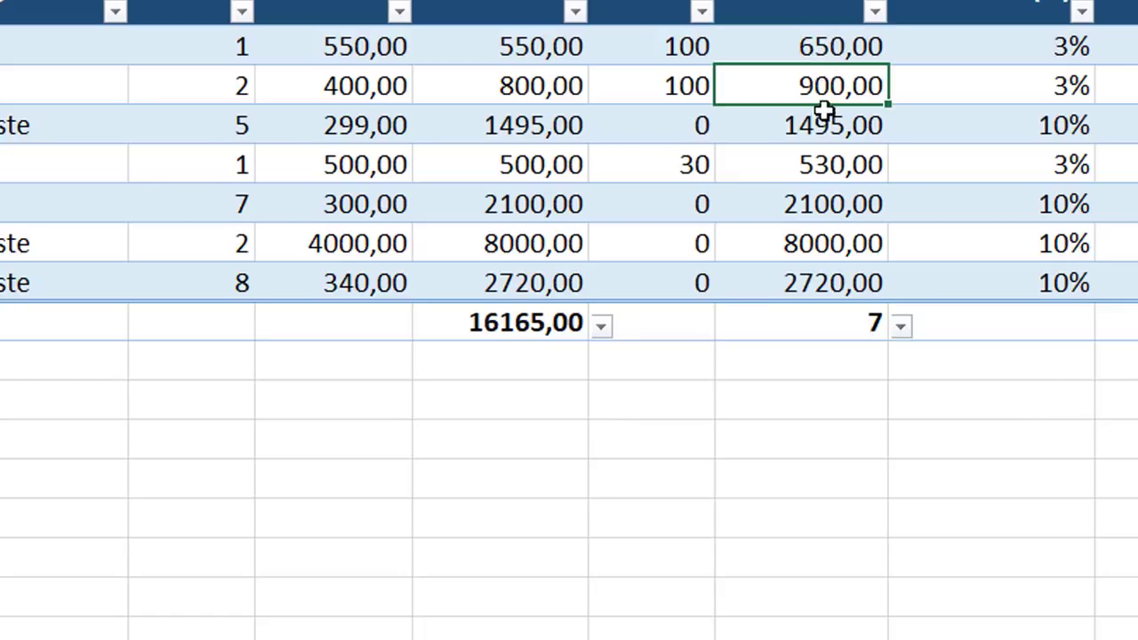
{"action": "left_click", "coordinate": [829, 126]}
{"action": "left_click", "coordinate": [876, 324]}
{"action": "key", "text": "Delete"}
{"action": "key", "text": "ctrl+z"}
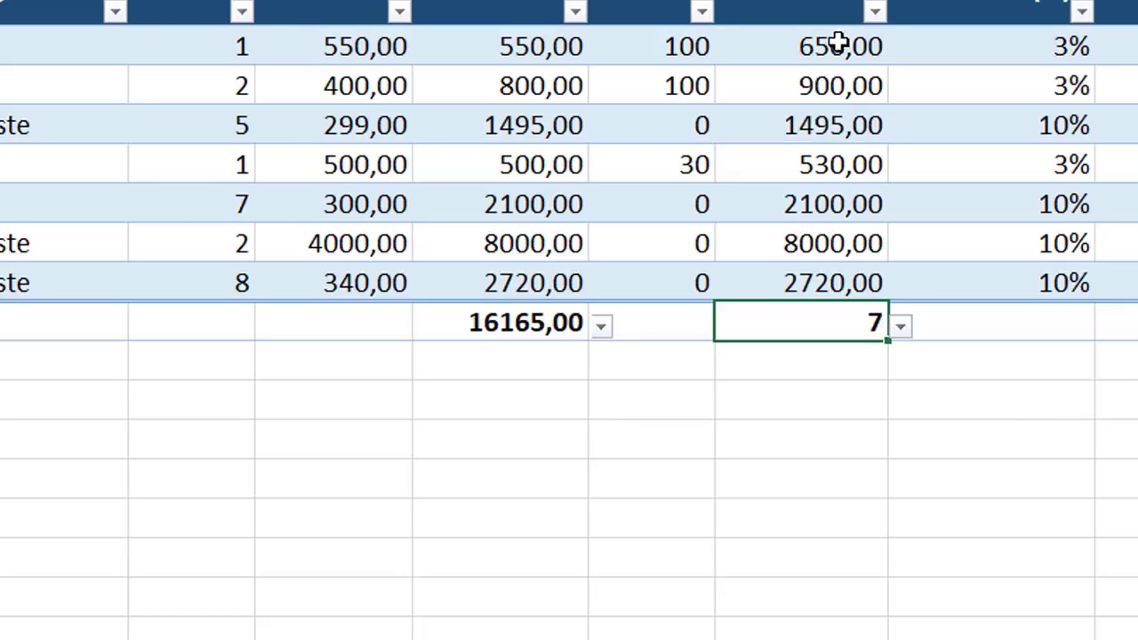
Review the Valor Final values and switch their total to Mín.
{"action": "left_click", "coordinate": [838, 46]}
{"action": "left_click", "coordinate": [825, 92]}
{"action": "left_click", "coordinate": [827, 167]}
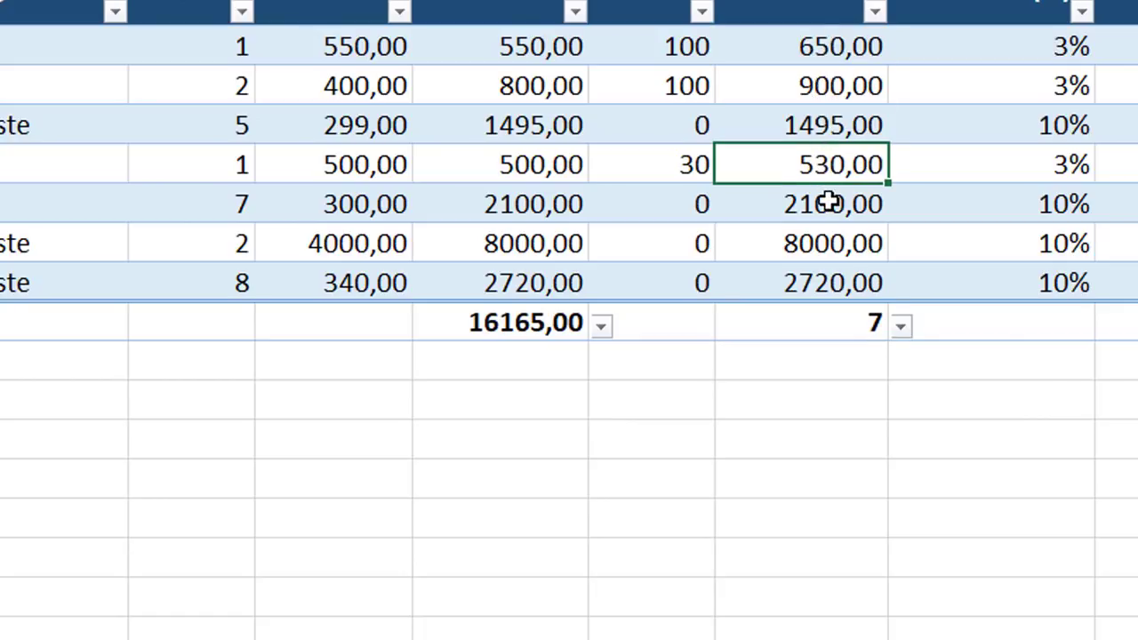
{"action": "left_click", "coordinate": [831, 206]}
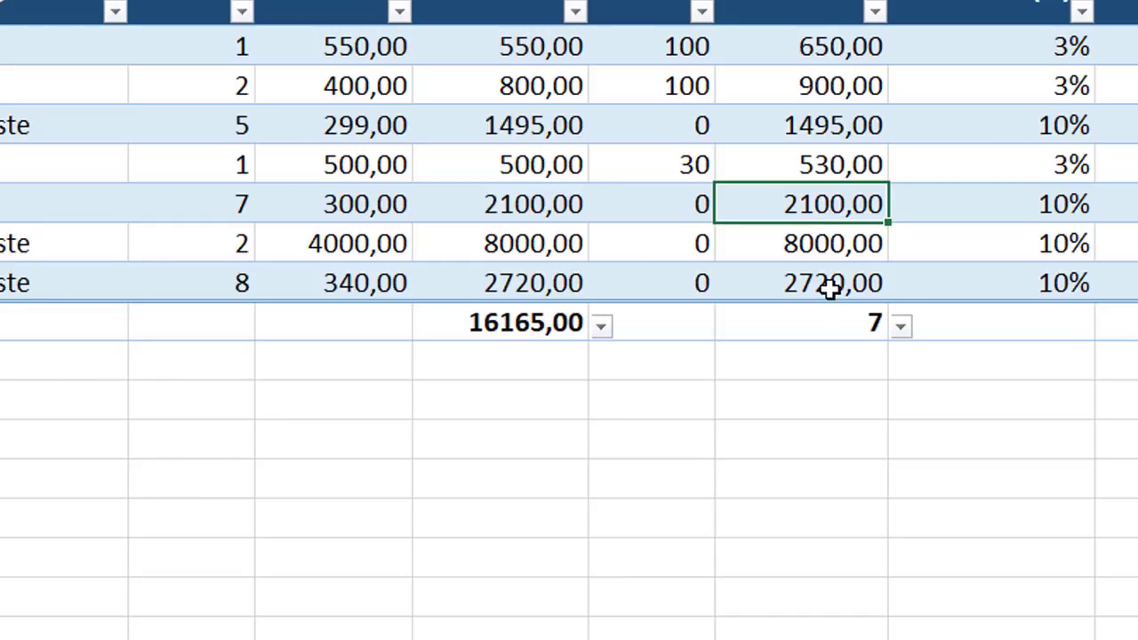
{"action": "left_click", "coordinate": [873, 325]}
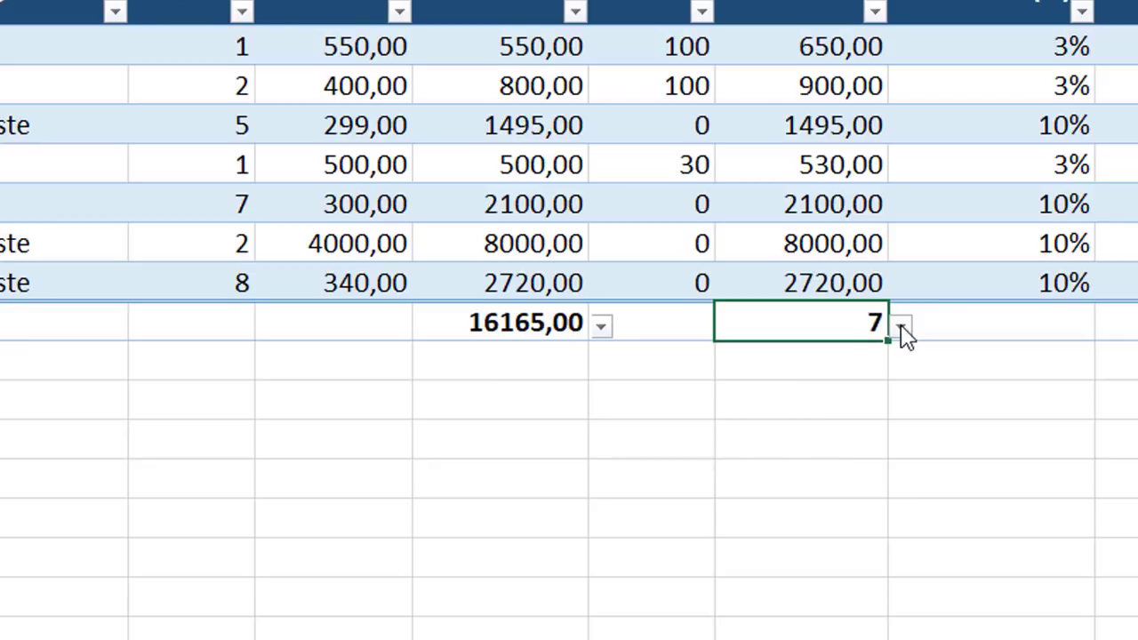
{"action": "left_click", "coordinate": [902, 329]}
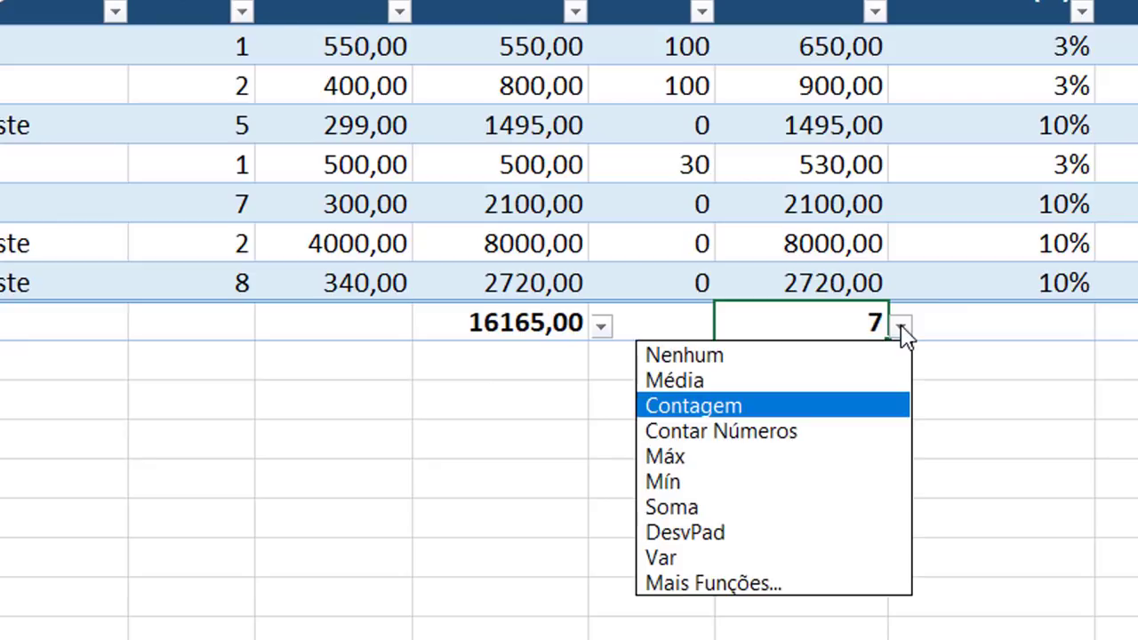
{"action": "left_click", "coordinate": [754, 485]}
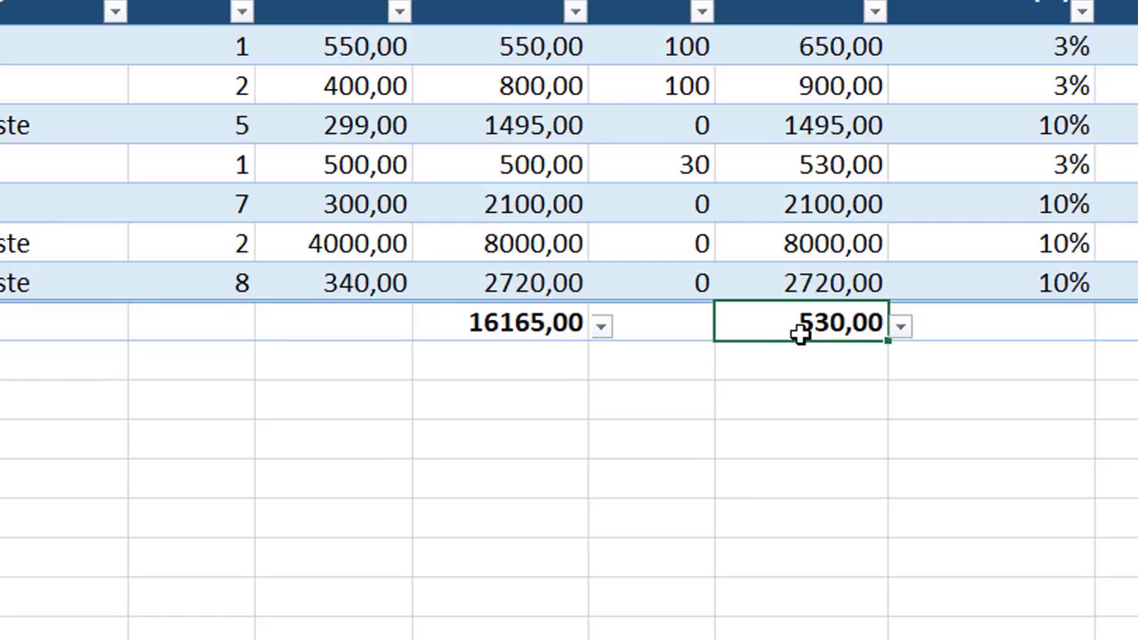
Try Máx for the Valor Final total, then set it to Nenhum to leave it blank.
{"action": "left_click", "coordinate": [901, 329]}
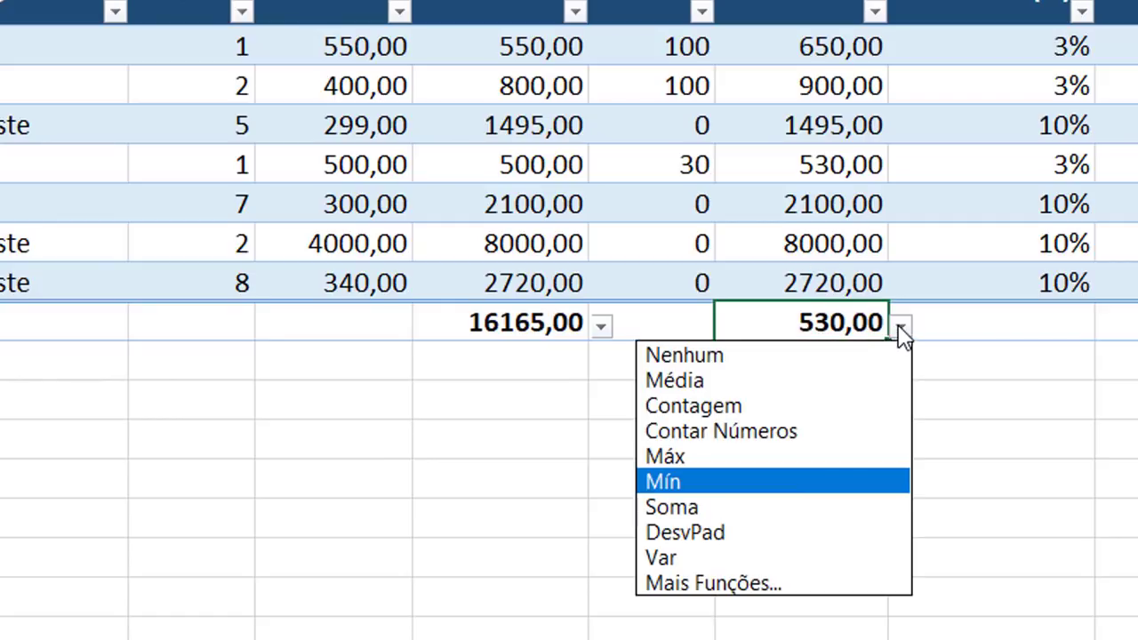
{"action": "left_click", "coordinate": [754, 458]}
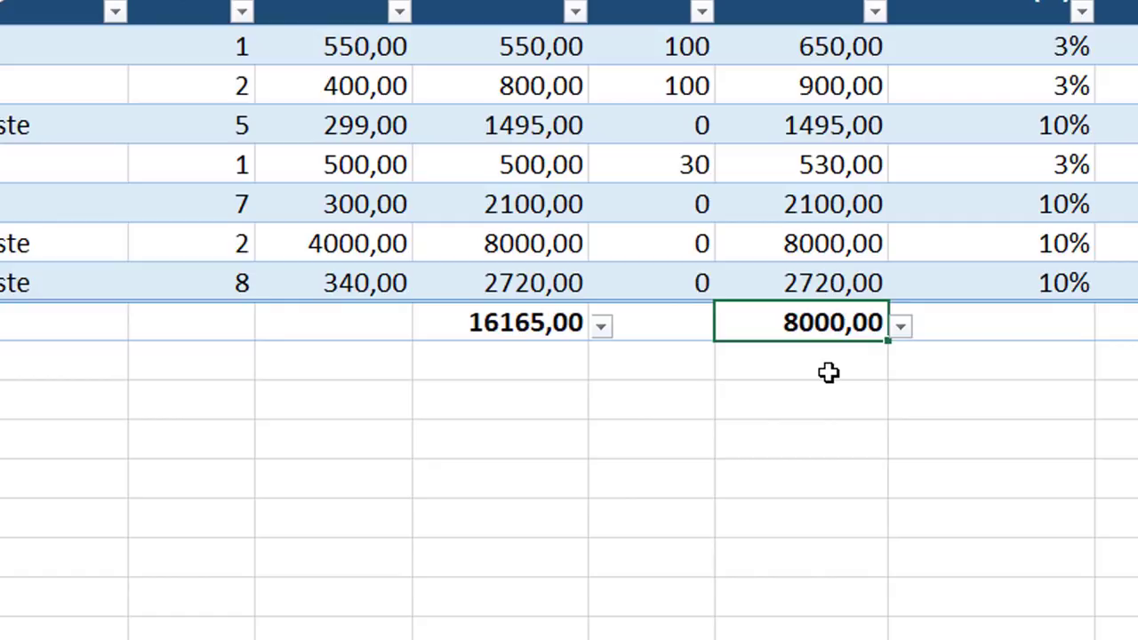
{"action": "left_click", "coordinate": [901, 327]}
{"action": "left_click", "coordinate": [836, 371]}
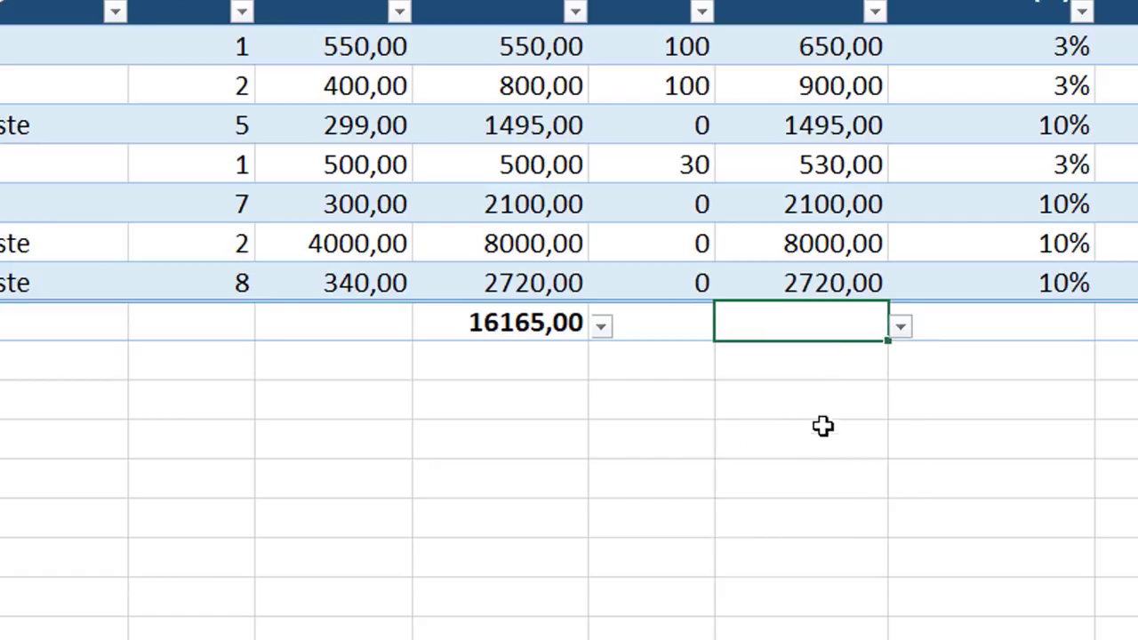
{"action": "left_click", "coordinate": [823, 426]}
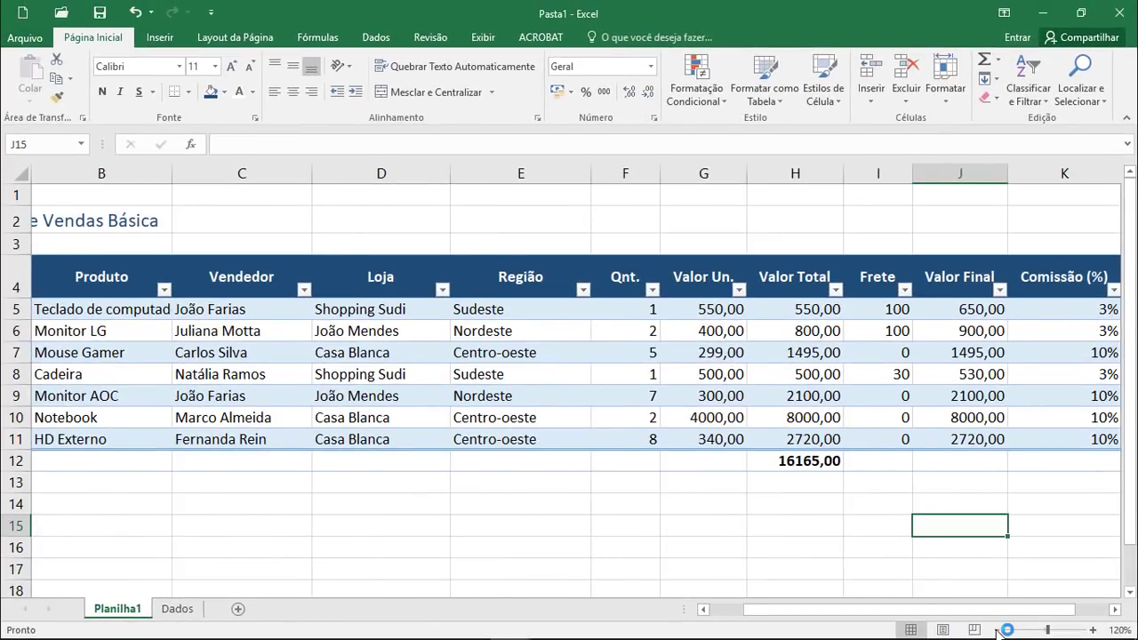
Zoom the sheet out to 100% and select a cell inside the sales table.
{"action": "left_click", "coordinate": [998, 630]}
{"action": "left_click", "coordinate": [997, 629]}
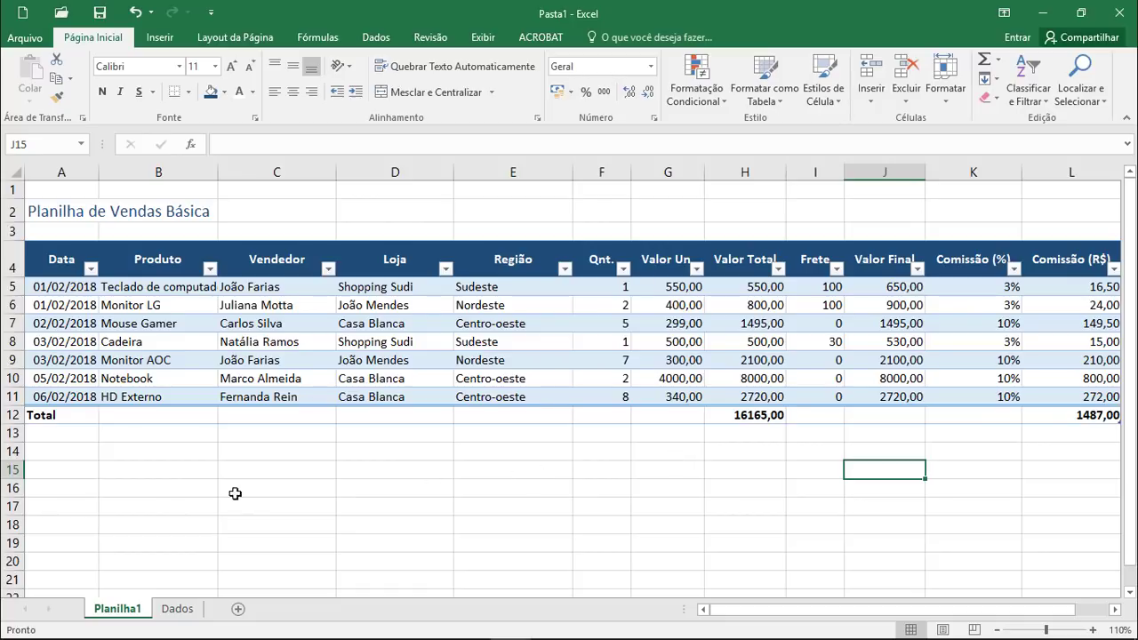
{"action": "left_click", "coordinate": [997, 629]}
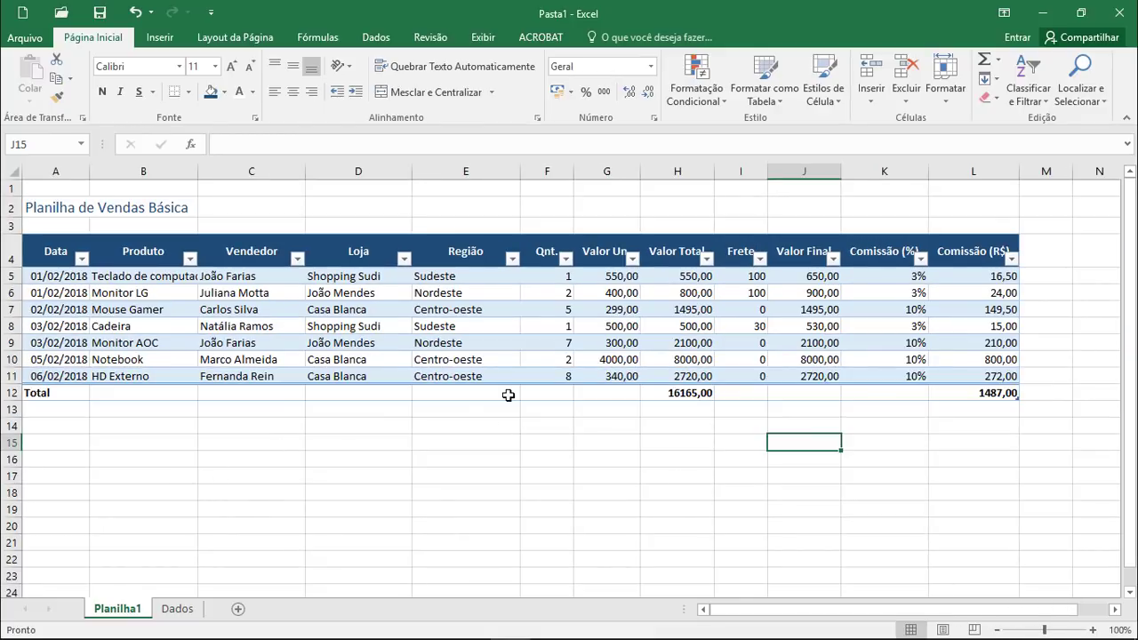
{"action": "left_click", "coordinate": [569, 361]}
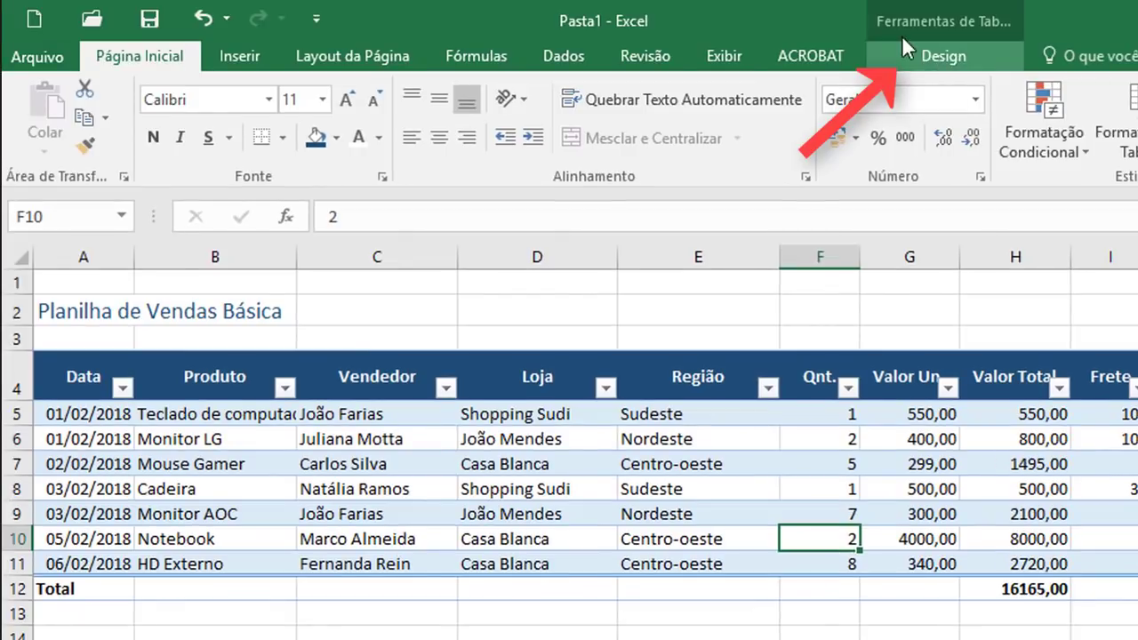
Insert a slicer for the Produto field from the table design tools.
{"action": "left_click", "coordinate": [945, 59]}
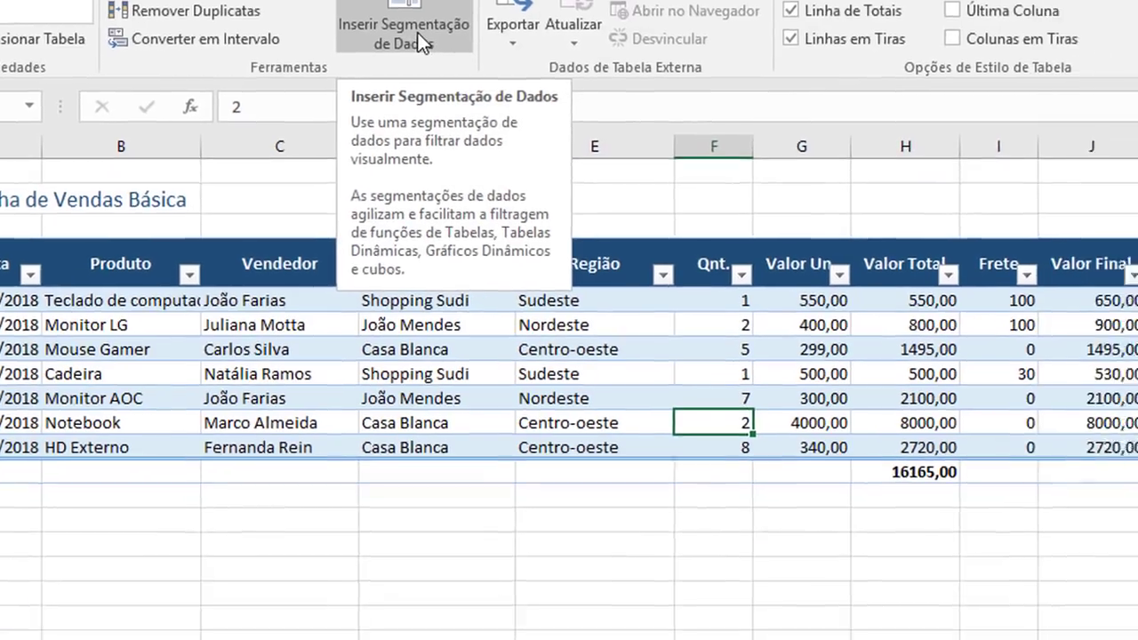
{"action": "left_click", "coordinate": [502, 147]}
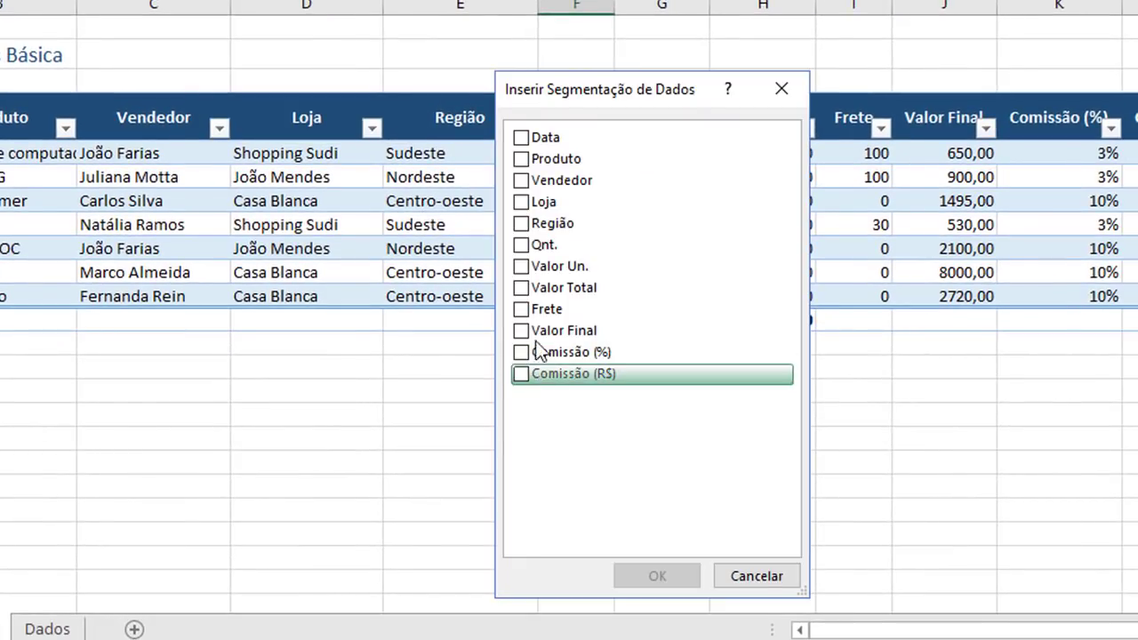
{"action": "left_click", "coordinate": [522, 160]}
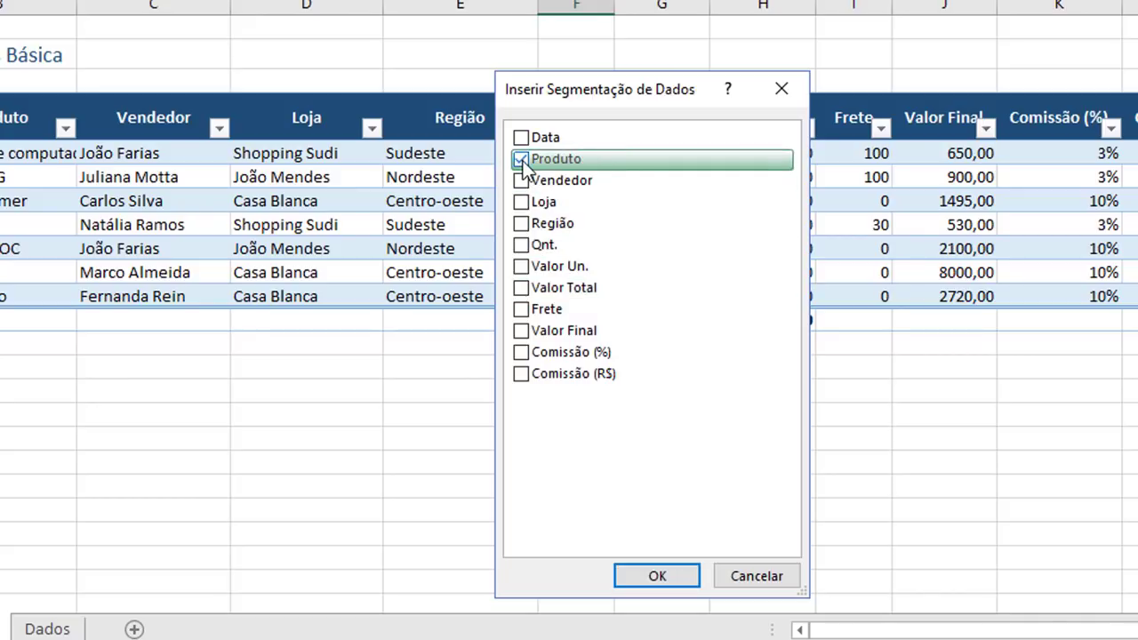
{"action": "left_click", "coordinate": [658, 576]}
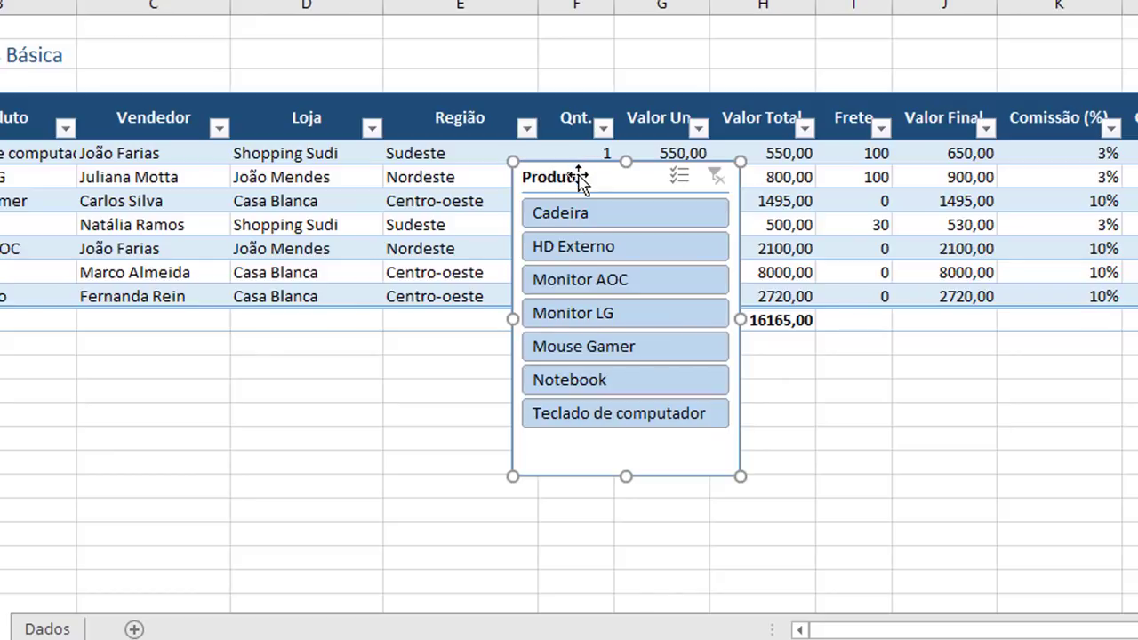
Give the Produto slicer 2 columns, resize it and place it below the Total row.
{"action": "mouse_move", "coordinate": [594, 173]}
{"action": "left_mouse_down"}
{"action": "mouse_move", "coordinate": [164, 318]}
{"action": "mouse_move", "coordinate": [175, 299]}
{"action": "left_mouse_up"}
{"action": "left_click_drag", "start_coordinate": [336, 596], "coordinate": [318, 482]}
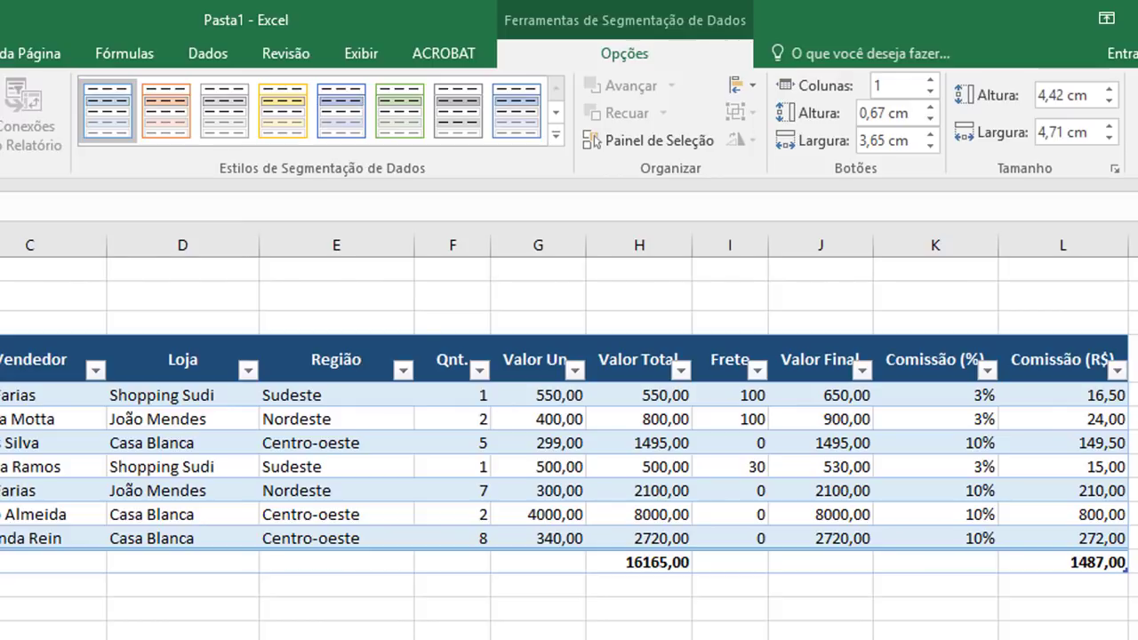
{"action": "left_click", "coordinate": [931, 81]}
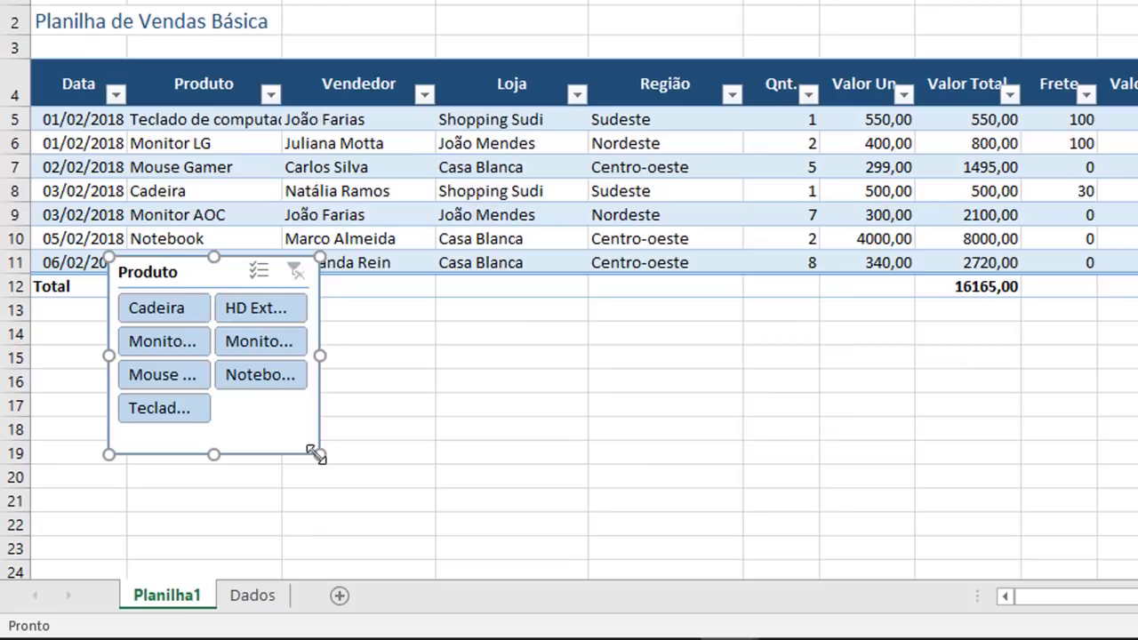
{"action": "left_click_drag", "start_coordinate": [318, 454], "coordinate": [364, 442]}
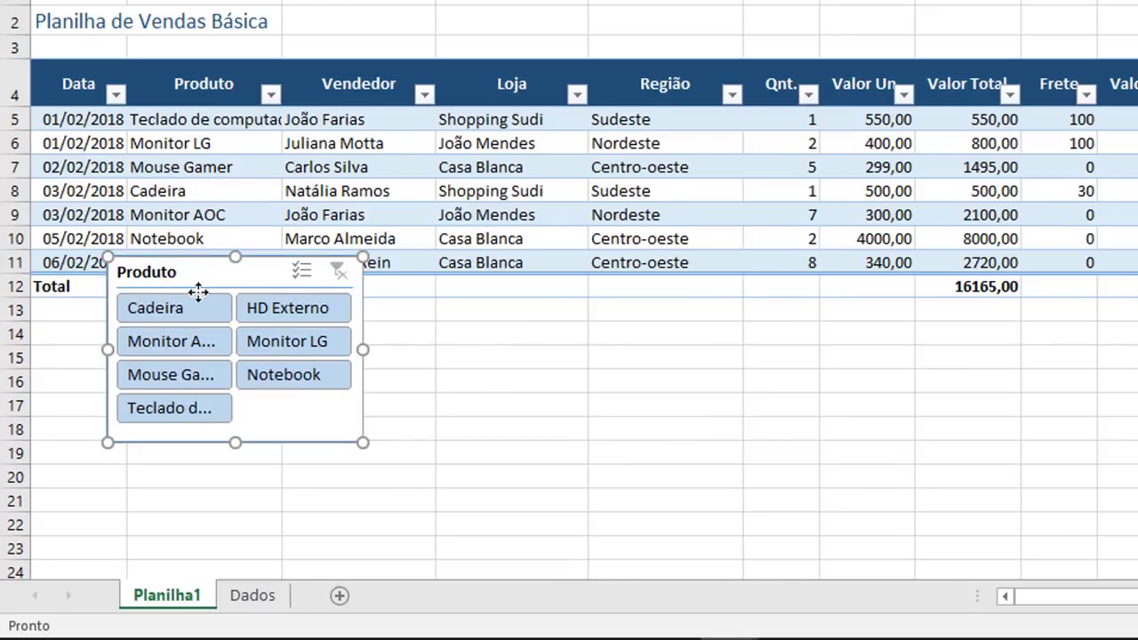
{"action": "left_click_drag", "start_coordinate": [207, 276], "coordinate": [136, 342]}
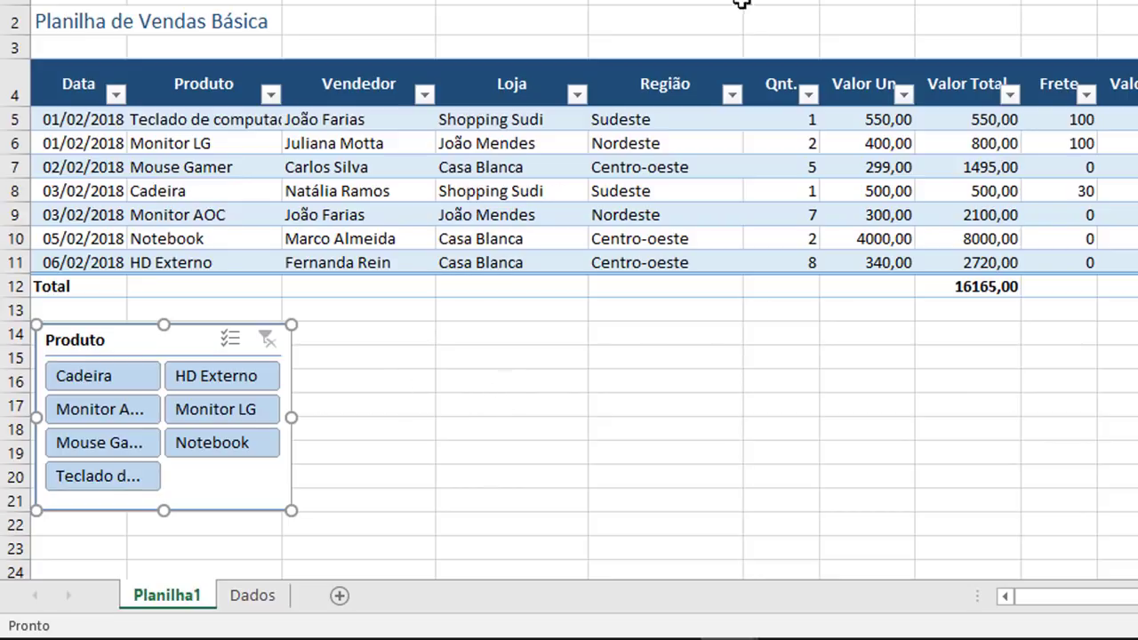
Insert a slicer for the Vendedor field from the table design tools.
{"action": "left_click", "coordinate": [713, 192]}
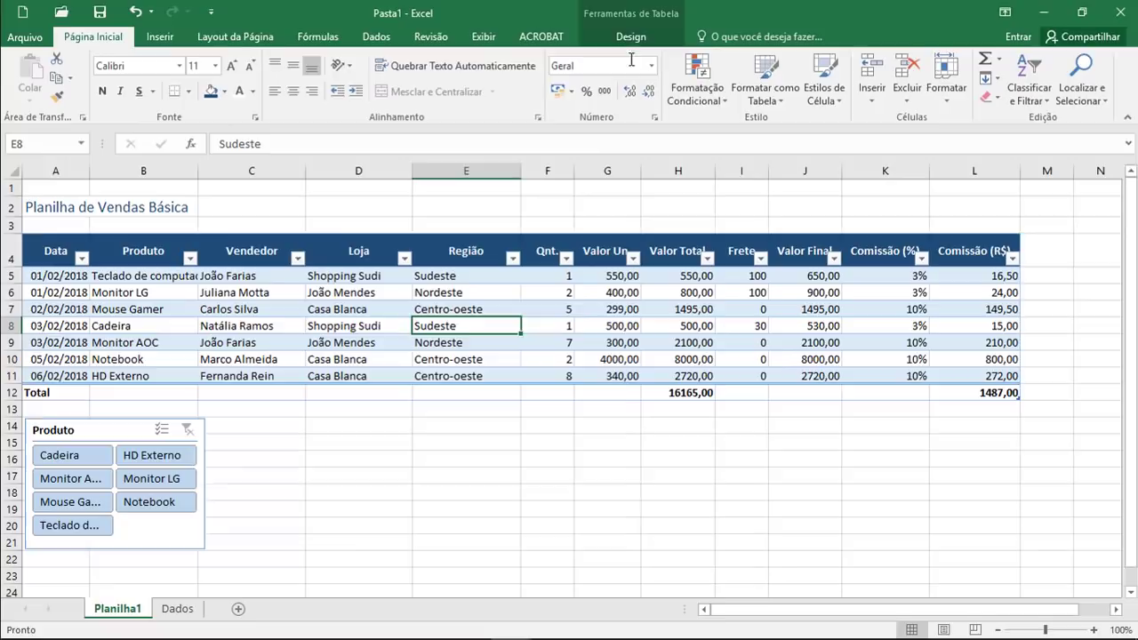
{"action": "left_click", "coordinate": [632, 37]}
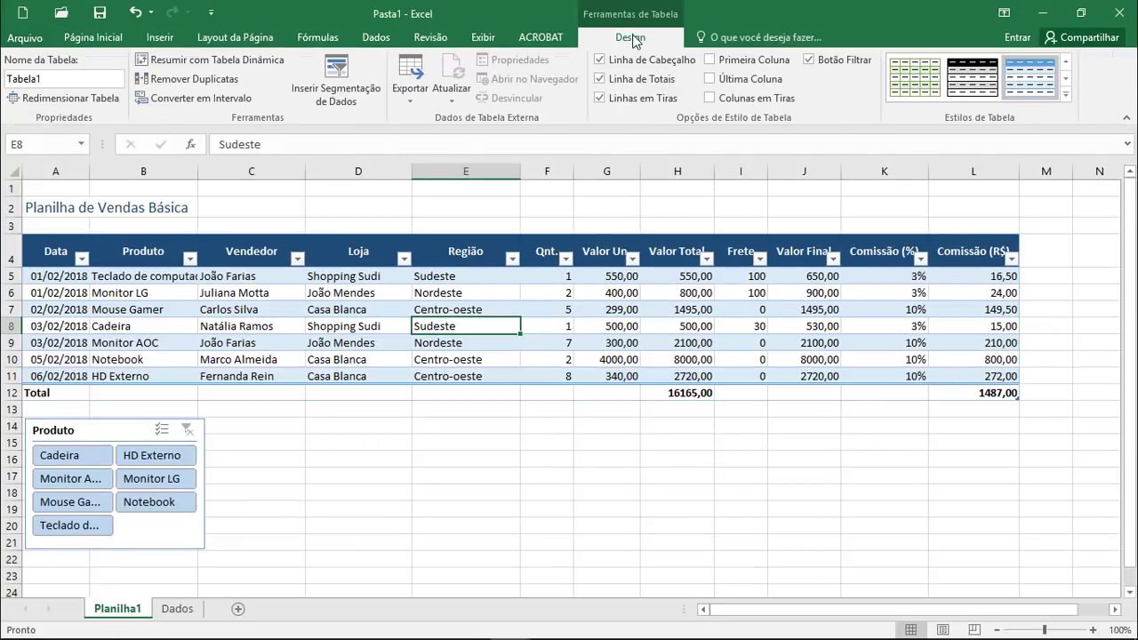
{"action": "left_click", "coordinate": [332, 92]}
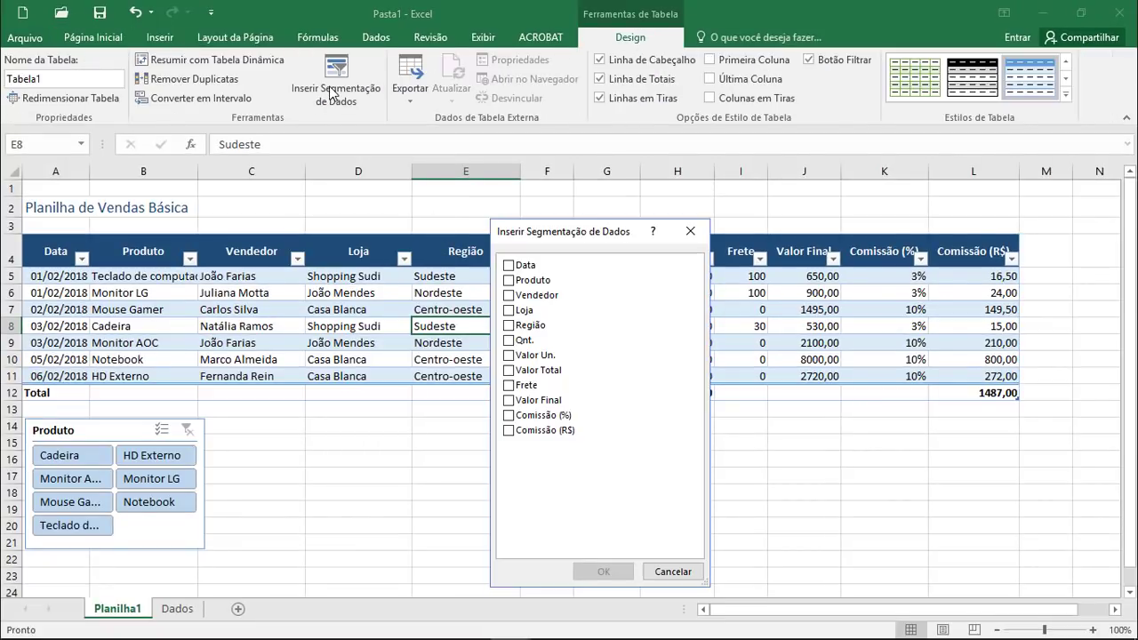
{"action": "left_click", "coordinate": [508, 295]}
{"action": "left_click", "coordinate": [603, 571]}
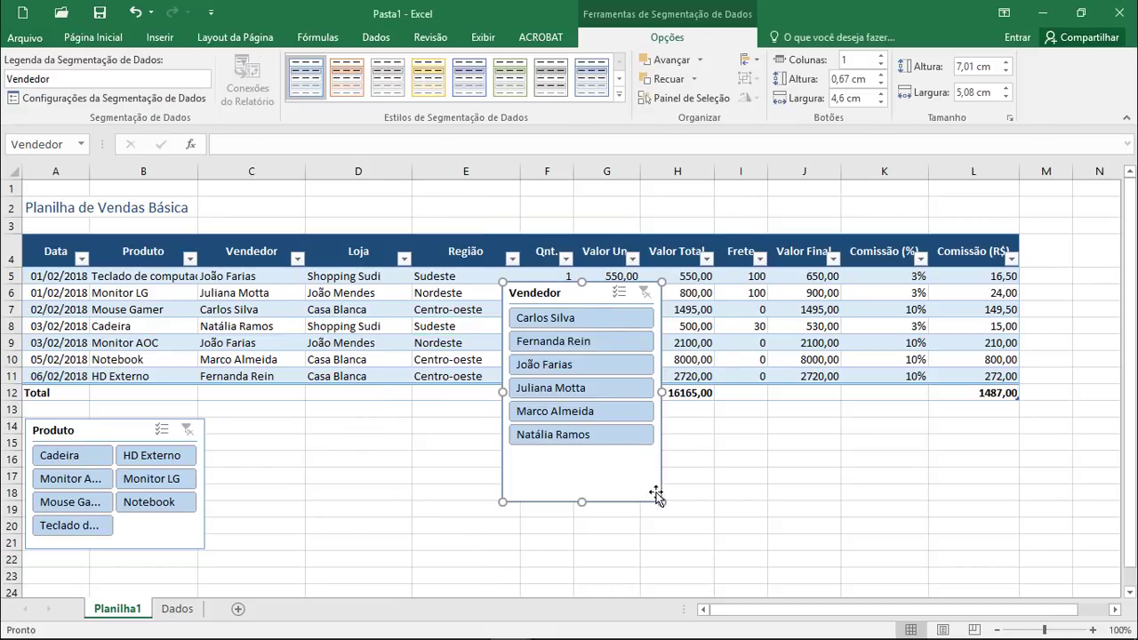
Set the Vendedor slicer to 2 columns, resize it and place it beside the Produto slicer.
{"action": "left_click", "coordinate": [882, 56]}
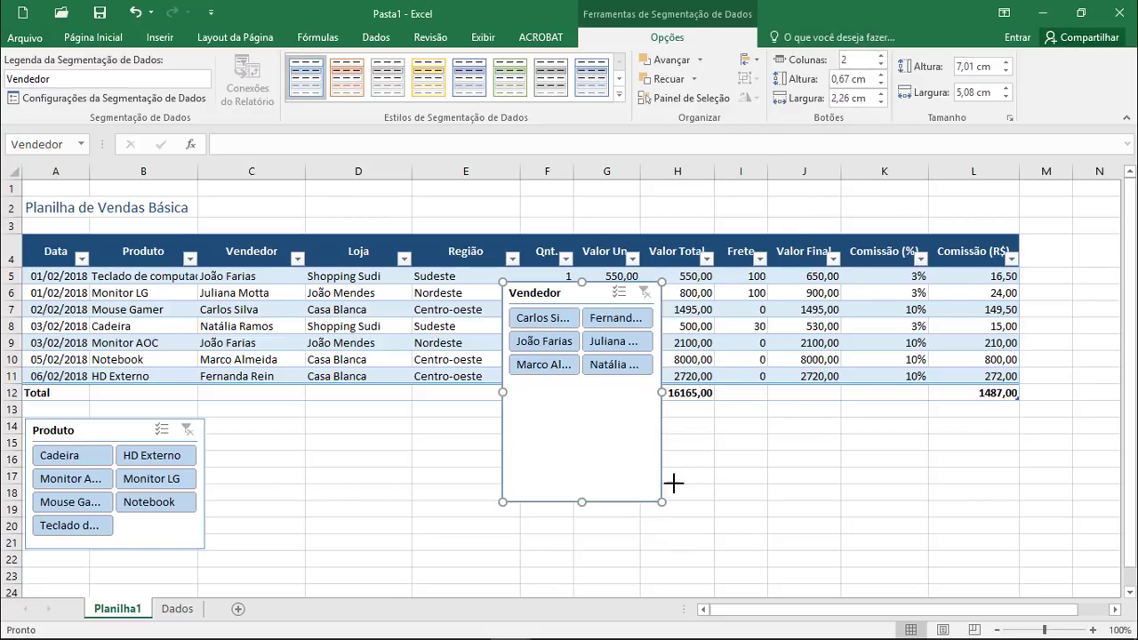
{"action": "left_click_drag", "start_coordinate": [661, 502], "coordinate": [715, 427]}
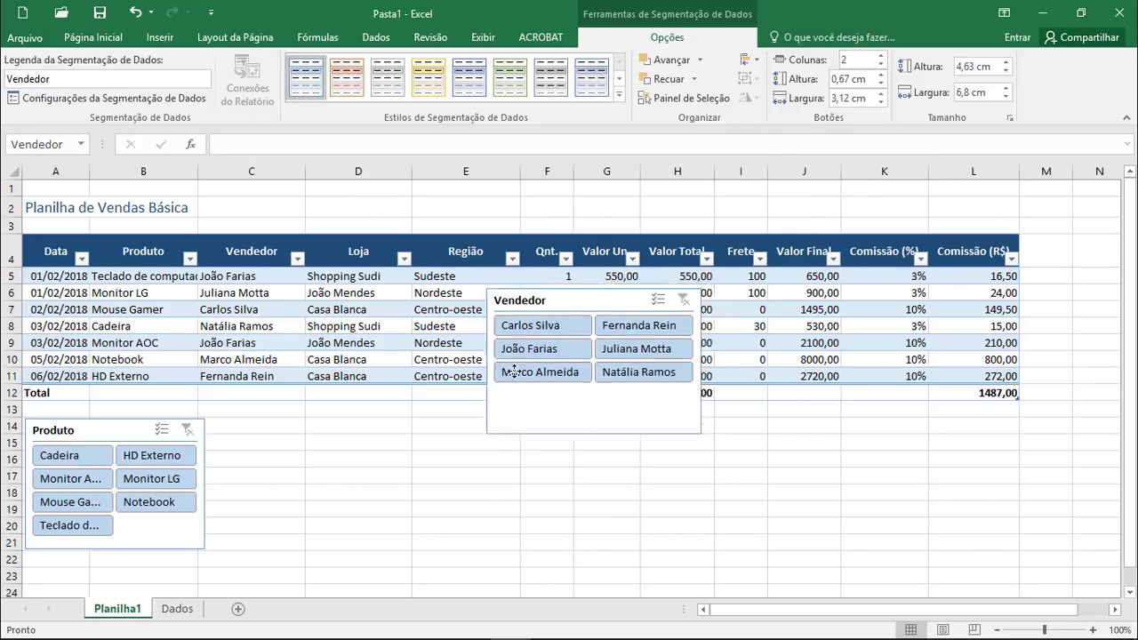
{"action": "left_click_drag", "start_coordinate": [622, 295], "coordinate": [331, 435]}
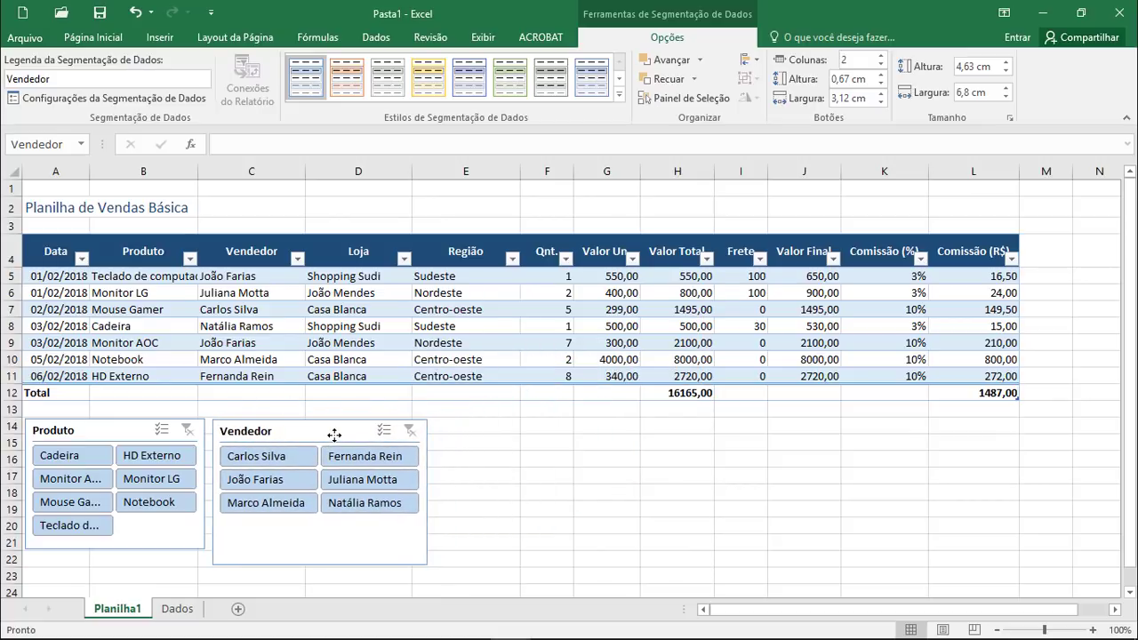
{"action": "left_click_drag", "start_coordinate": [426, 564], "coordinate": [422, 548]}
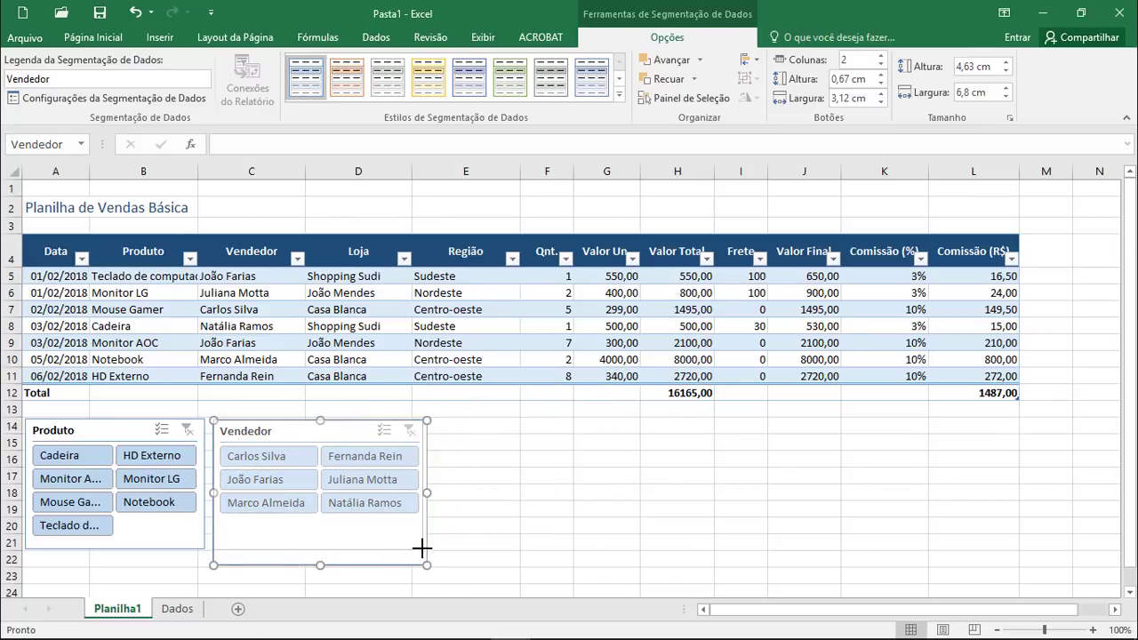
{"action": "left_click", "coordinate": [496, 430]}
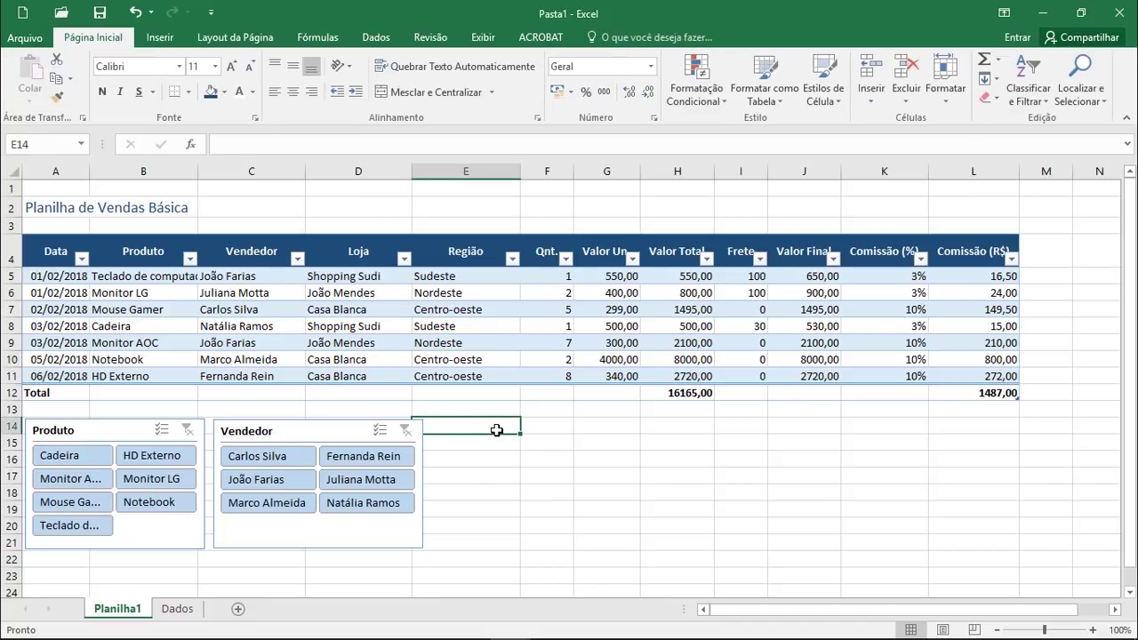
{"action": "left_click", "coordinate": [608, 327]}
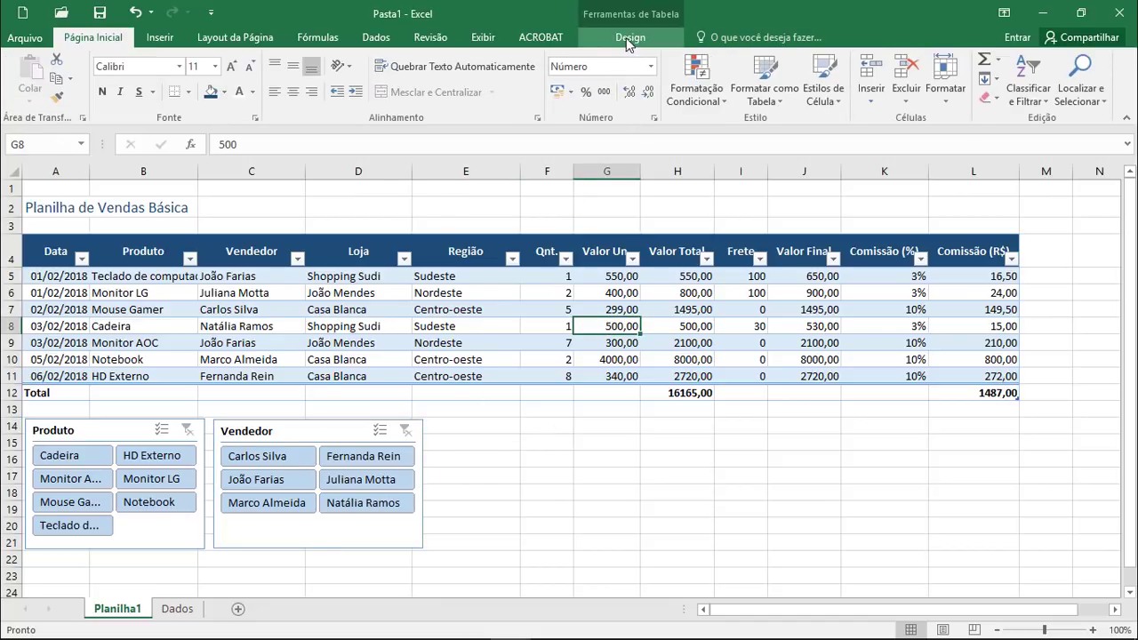
Insert a slicer for the Região column of the sales table.
{"action": "left_click", "coordinate": [623, 343]}
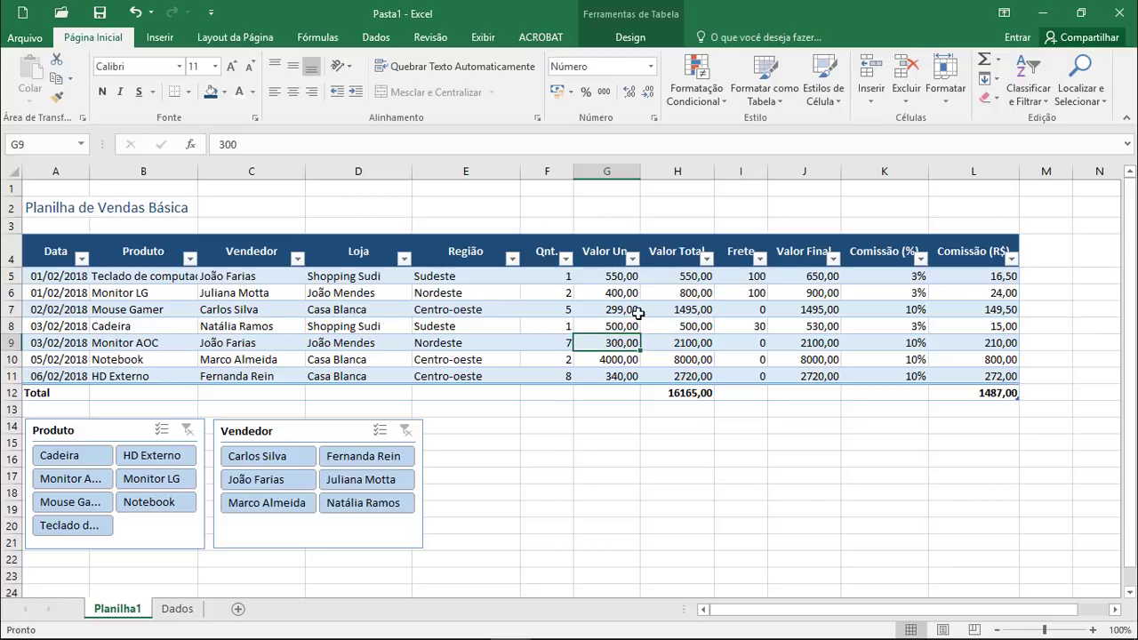
{"action": "left_click", "coordinate": [624, 42]}
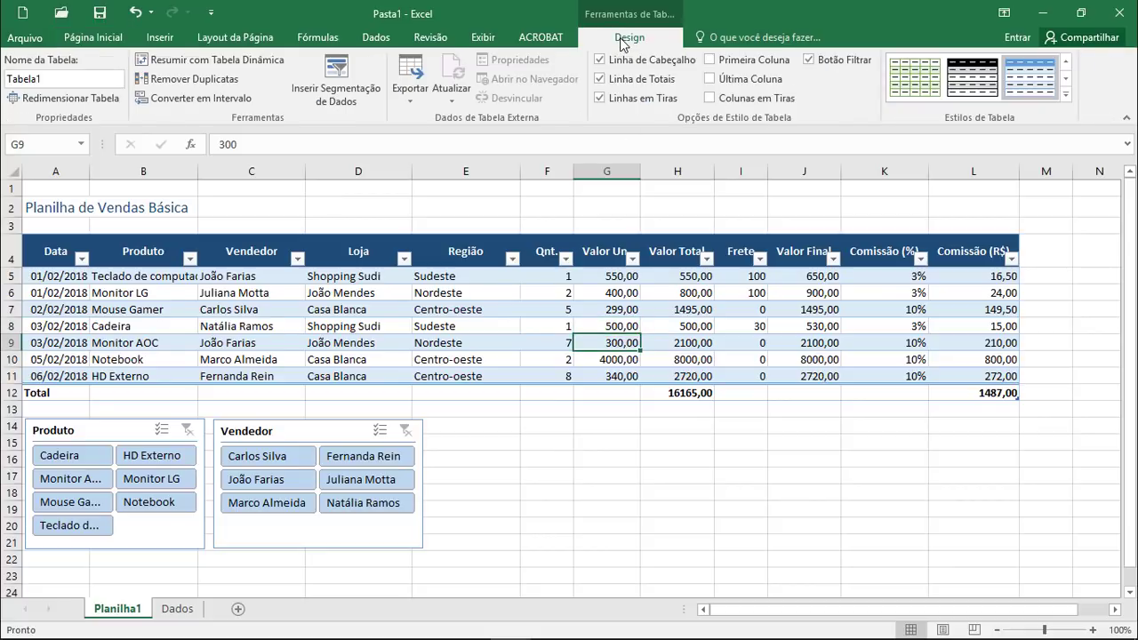
{"action": "left_click", "coordinate": [331, 93]}
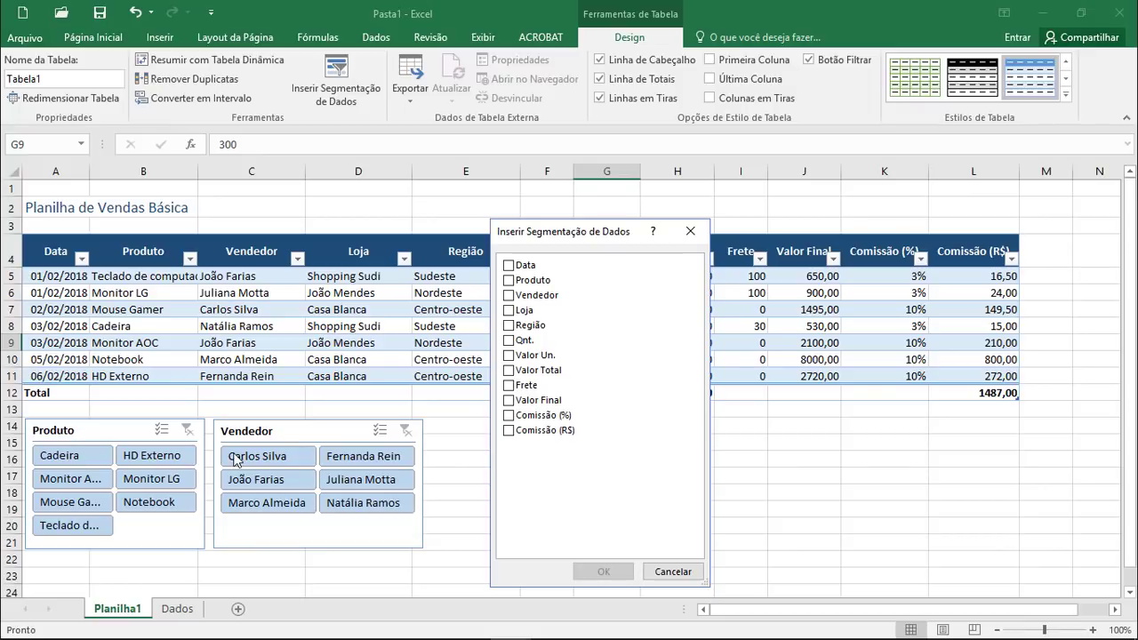
{"action": "left_click", "coordinate": [509, 326]}
{"action": "left_click", "coordinate": [598, 571]}
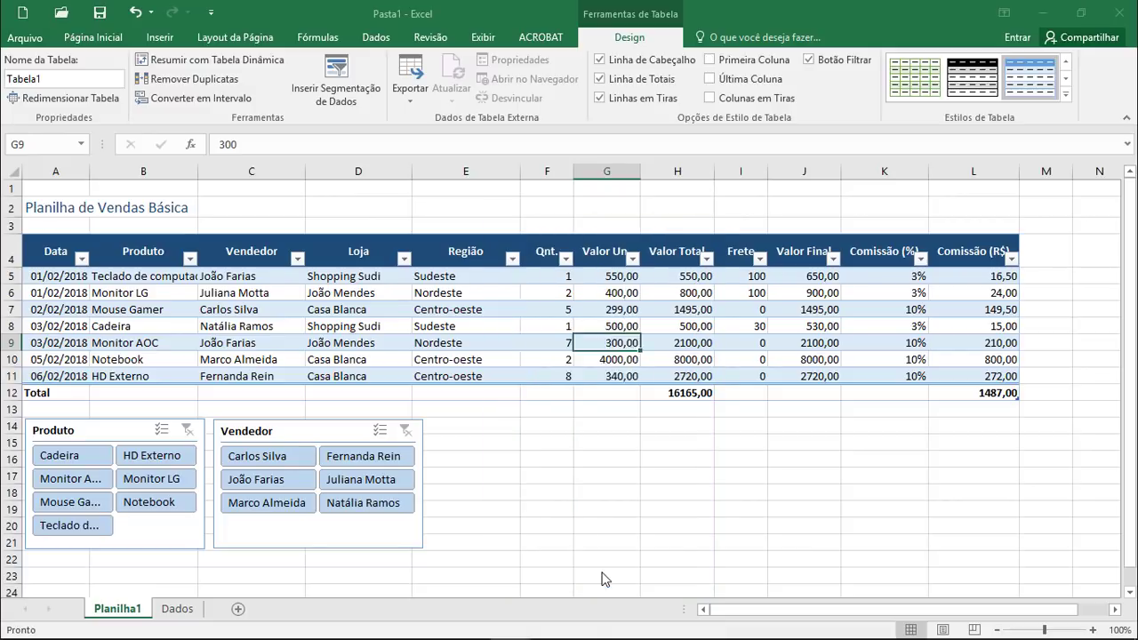
Shrink the Região slicer to fit its three regions and place it beside Vendedor.
{"action": "left_click_drag", "start_coordinate": [662, 501], "coordinate": [687, 416]}
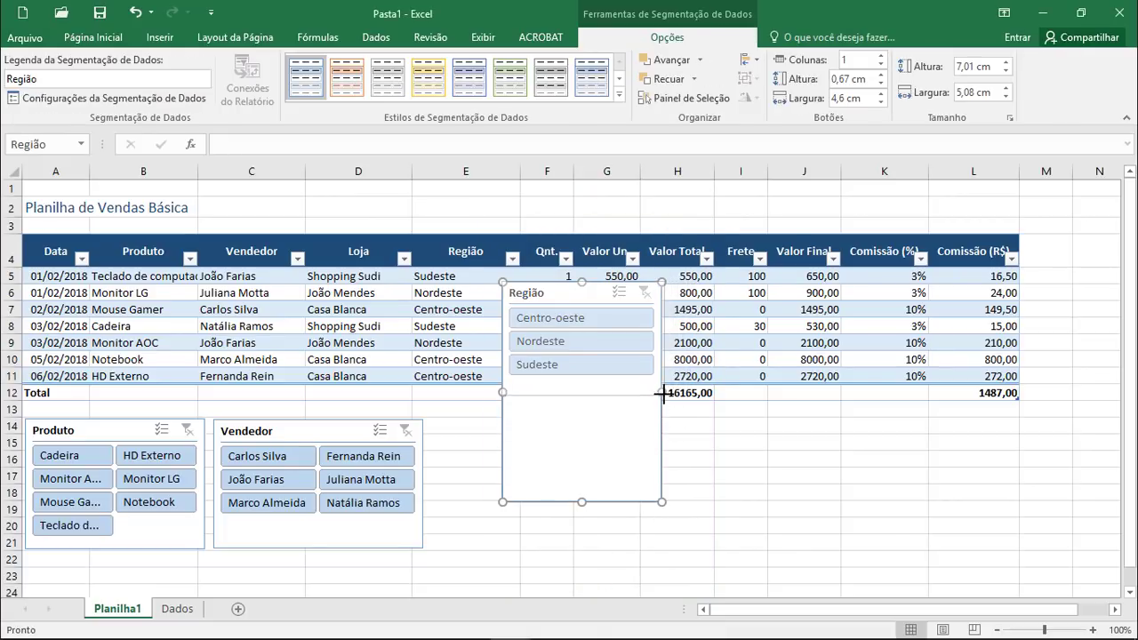
{"action": "left_click_drag", "start_coordinate": [687, 416], "coordinate": [663, 394]}
{"action": "left_click_drag", "start_coordinate": [575, 307], "coordinate": [499, 430]}
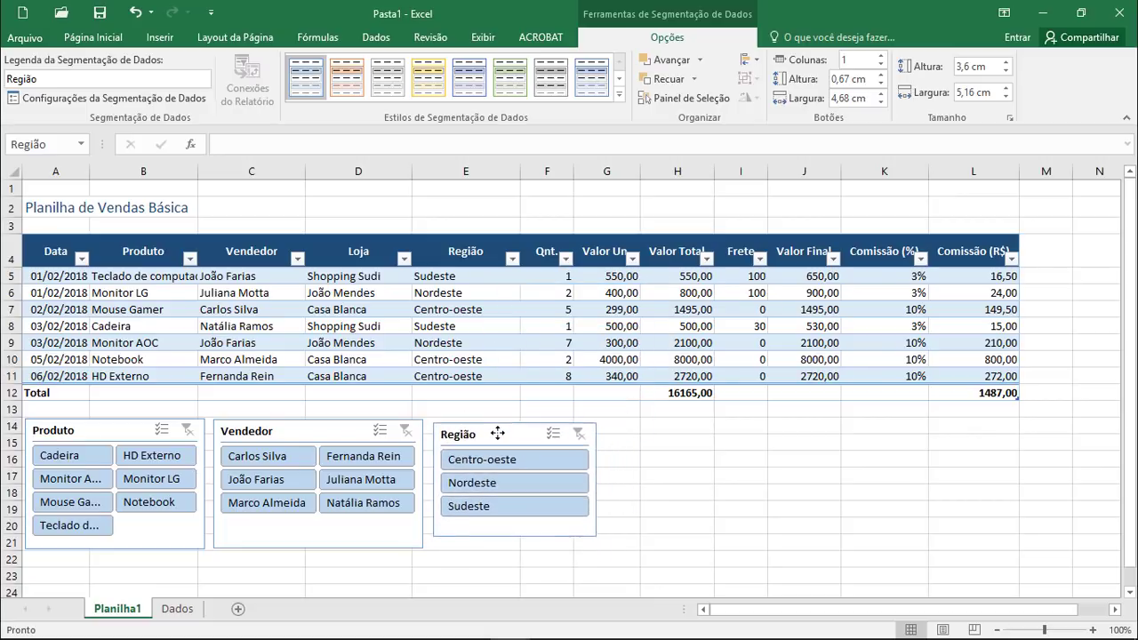
{"action": "left_click", "coordinate": [499, 431]}
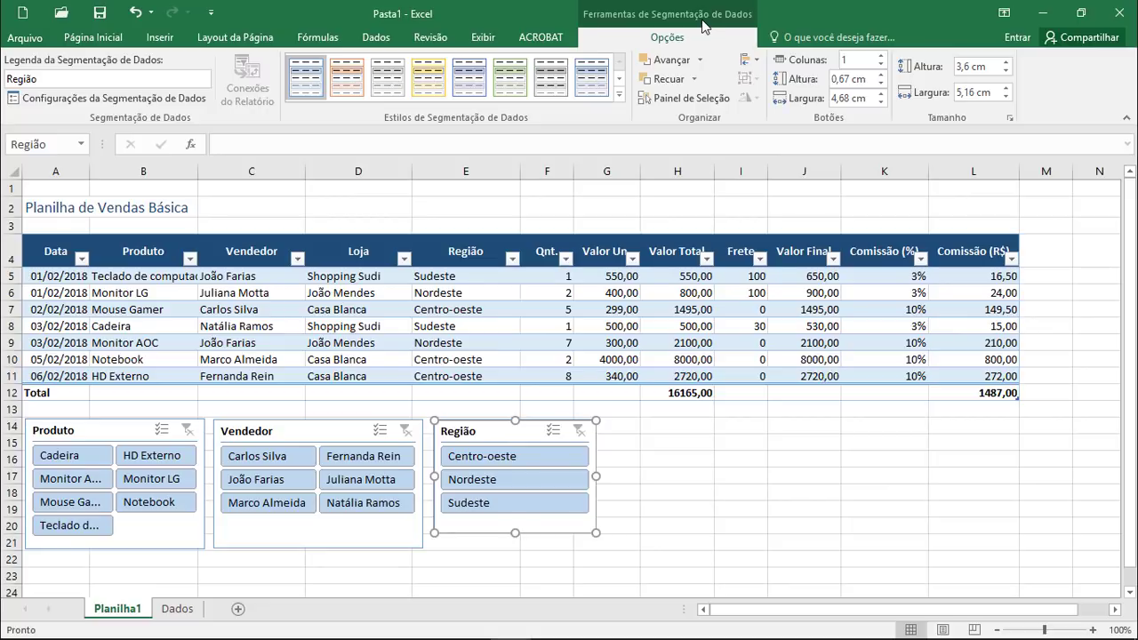
Apply a yellow slicer style to Região, blue to Vendedor and green to Produto.
{"action": "left_click", "coordinate": [429, 78]}
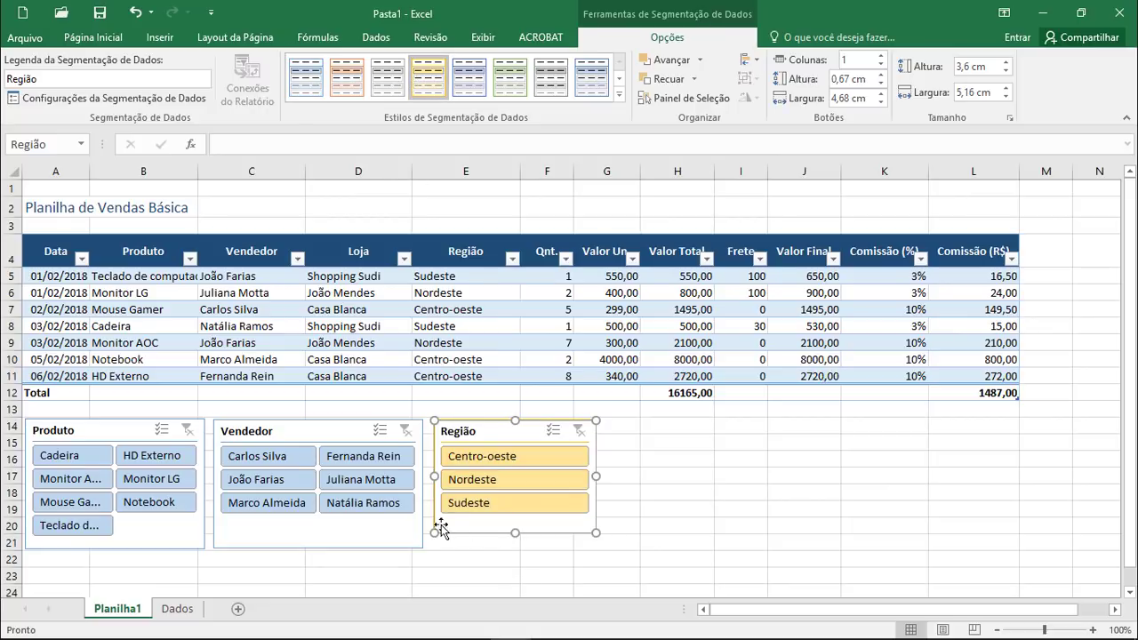
{"action": "left_click", "coordinate": [334, 430]}
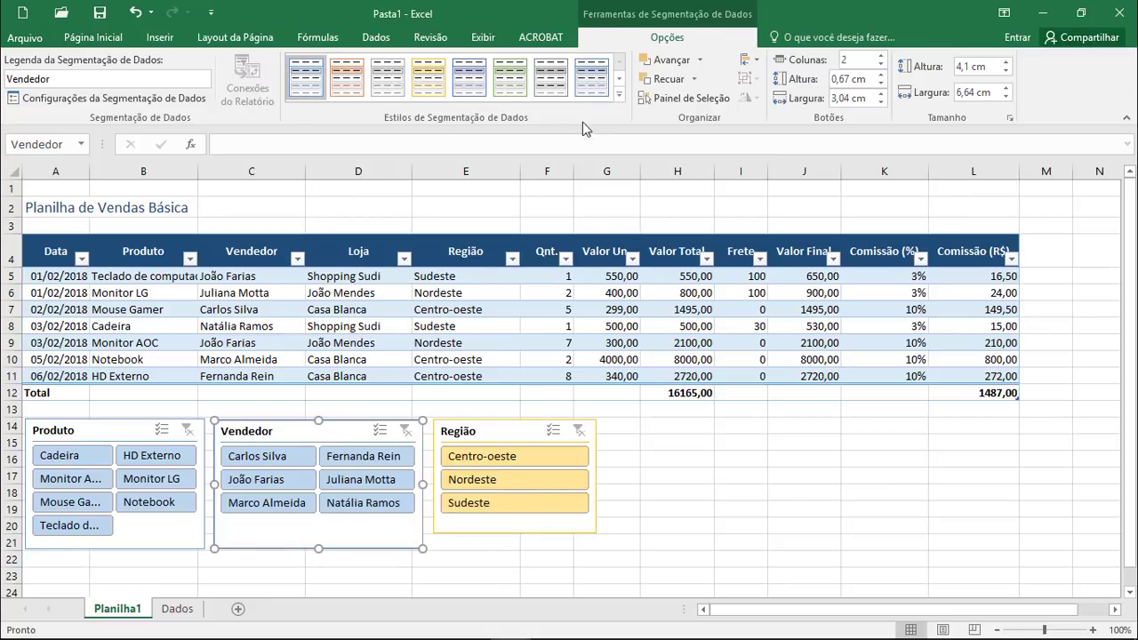
{"action": "left_click", "coordinate": [620, 93]}
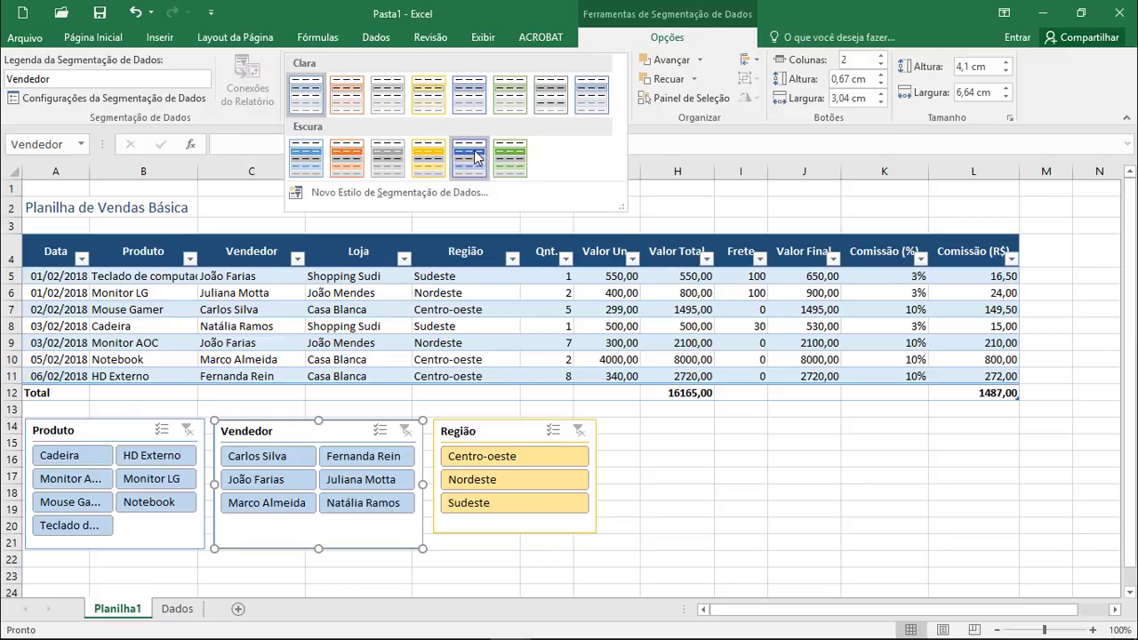
{"action": "left_click", "coordinate": [474, 104]}
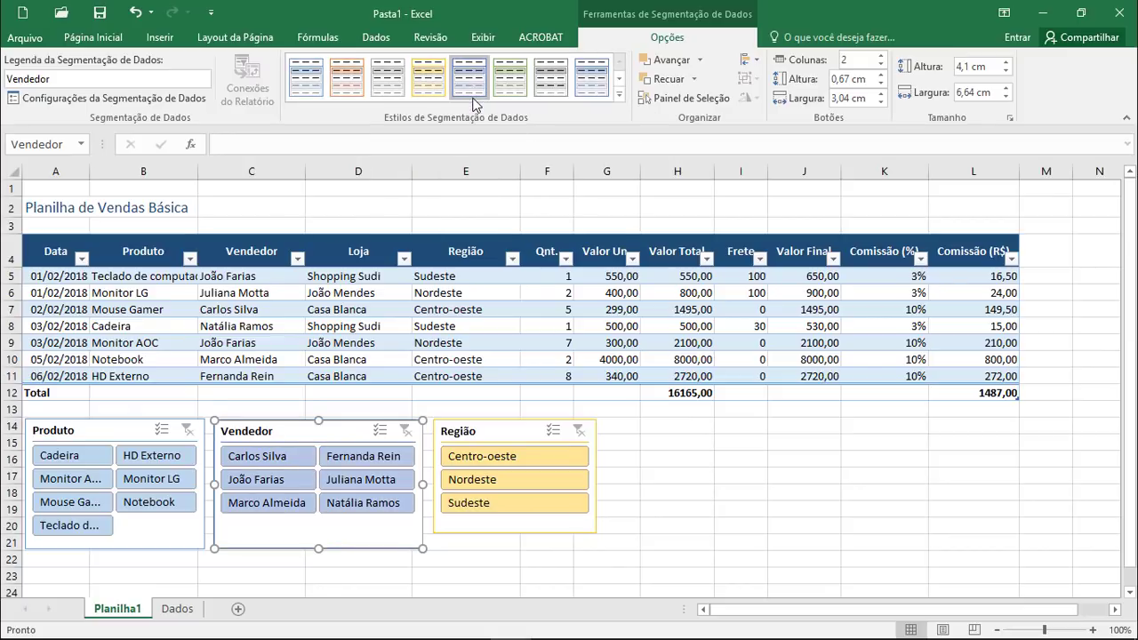
{"action": "left_click", "coordinate": [112, 431]}
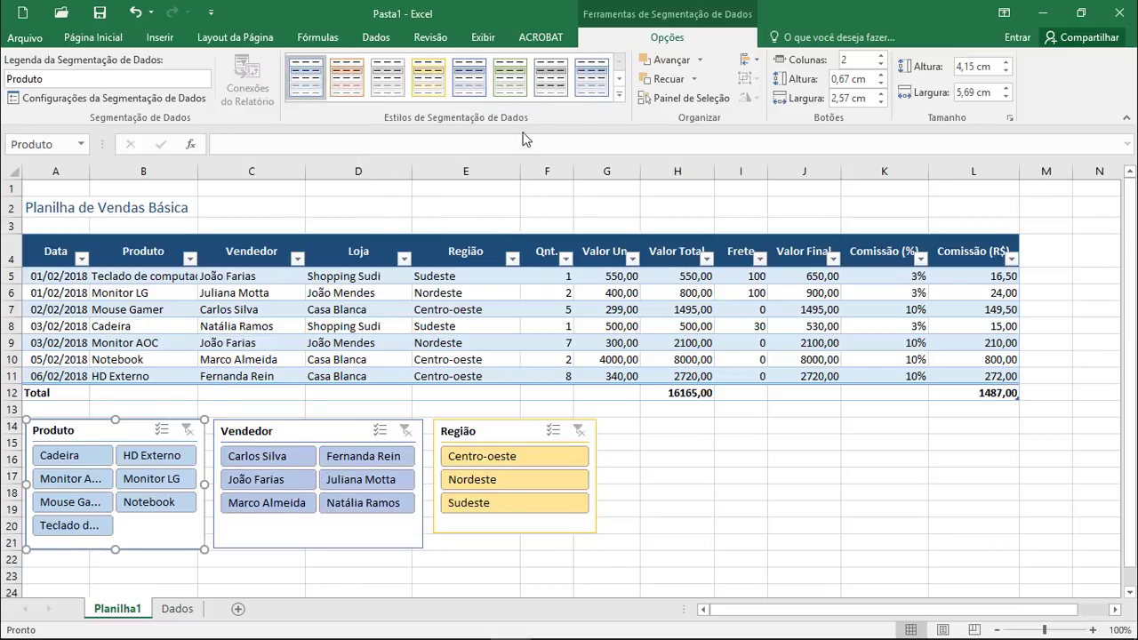
{"action": "left_click", "coordinate": [511, 78]}
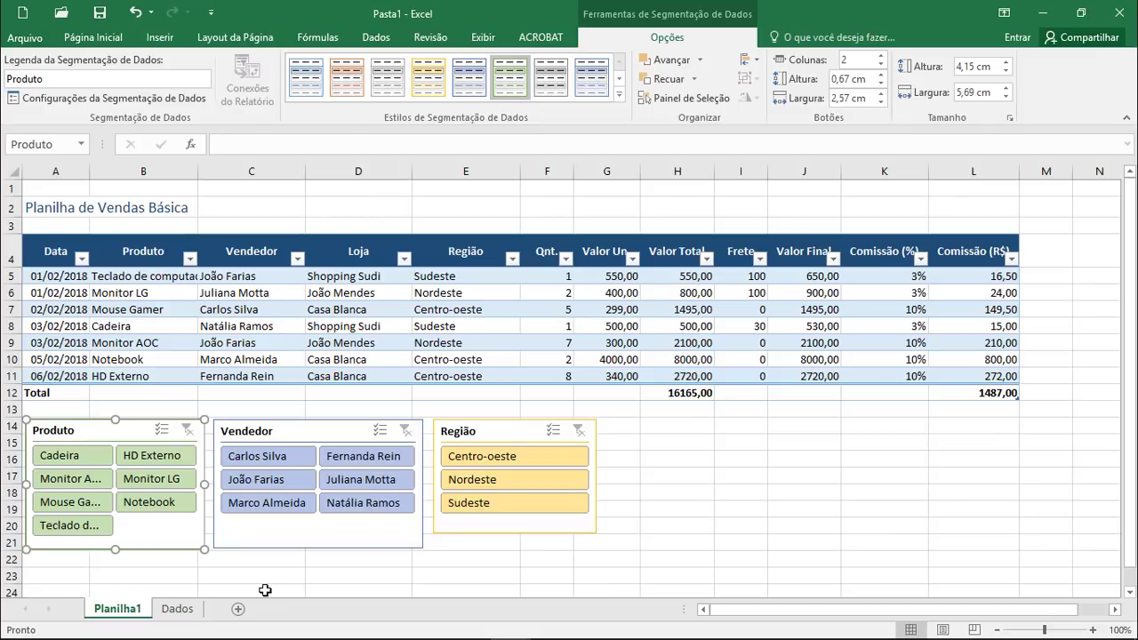
{"action": "left_click", "coordinate": [86, 457]}
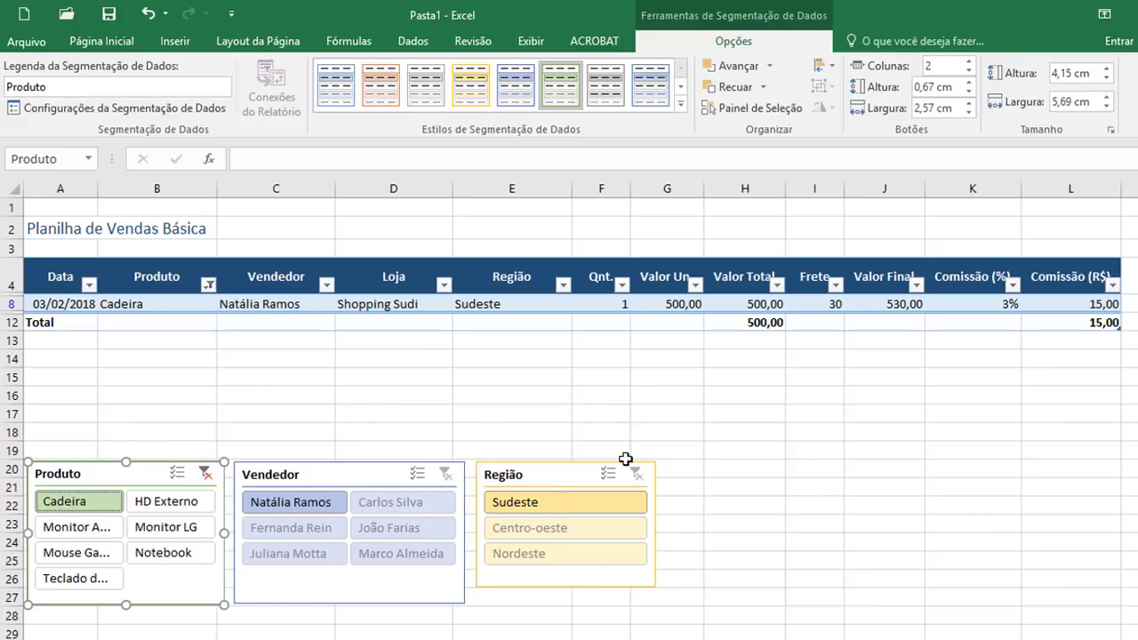
{"action": "left_click", "coordinate": [769, 322]}
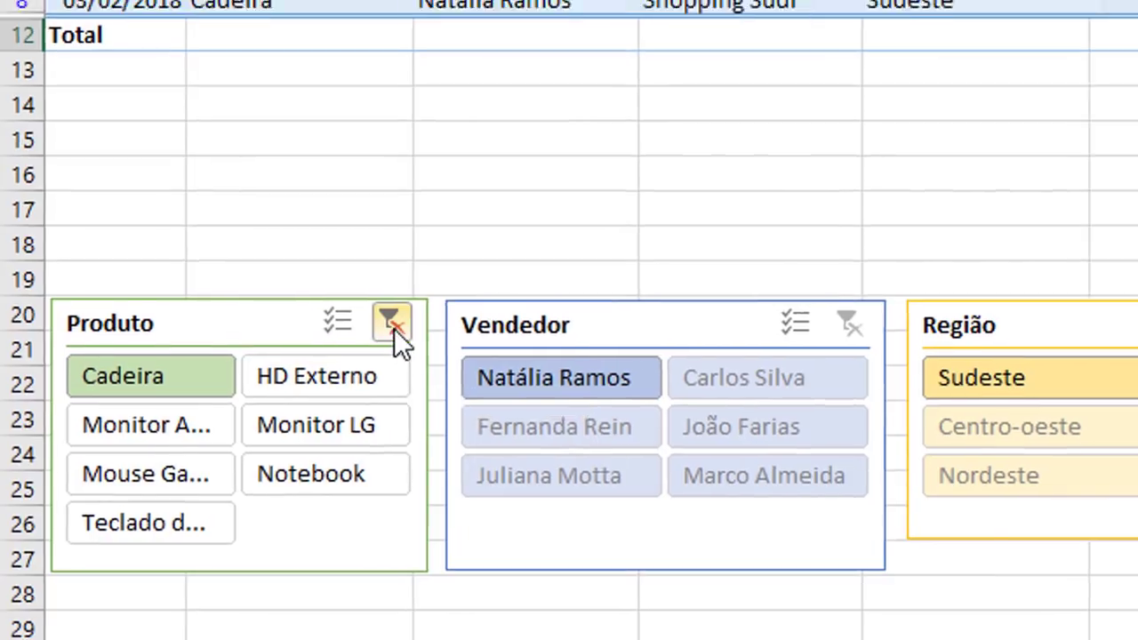
{"action": "left_click", "coordinate": [398, 320]}
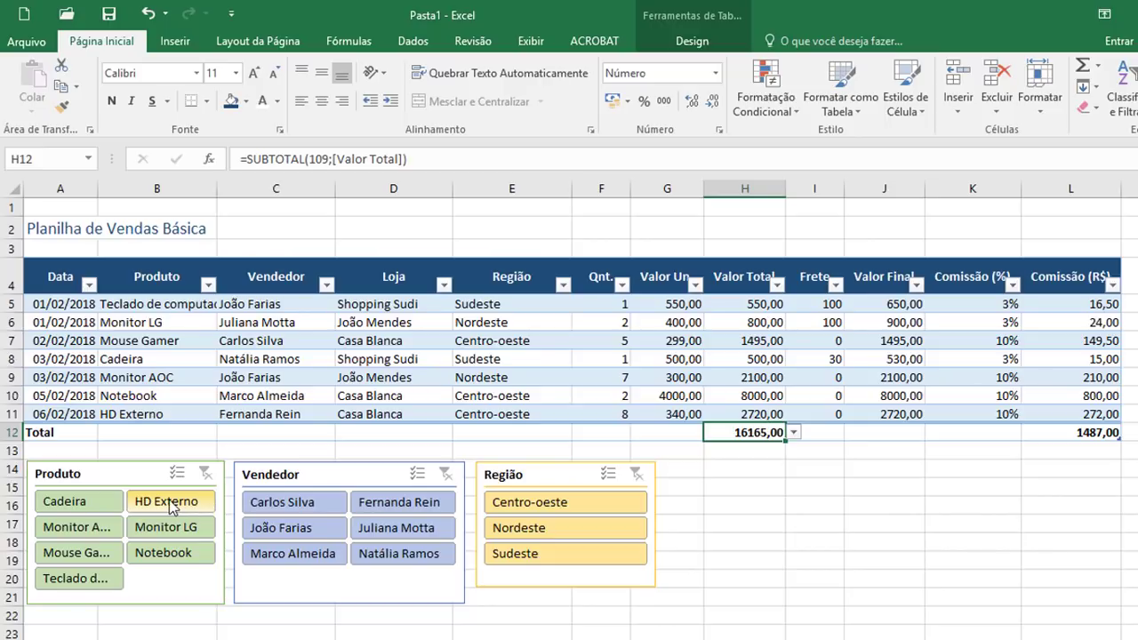
{"action": "left_click", "coordinate": [169, 503]}
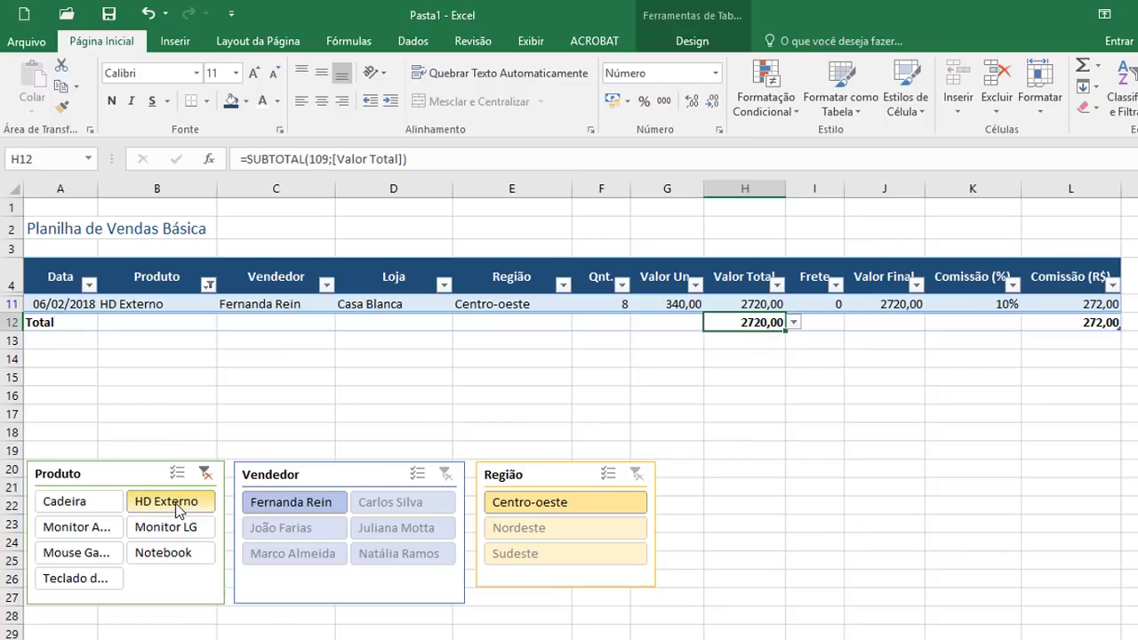
{"action": "left_click", "coordinate": [205, 475]}
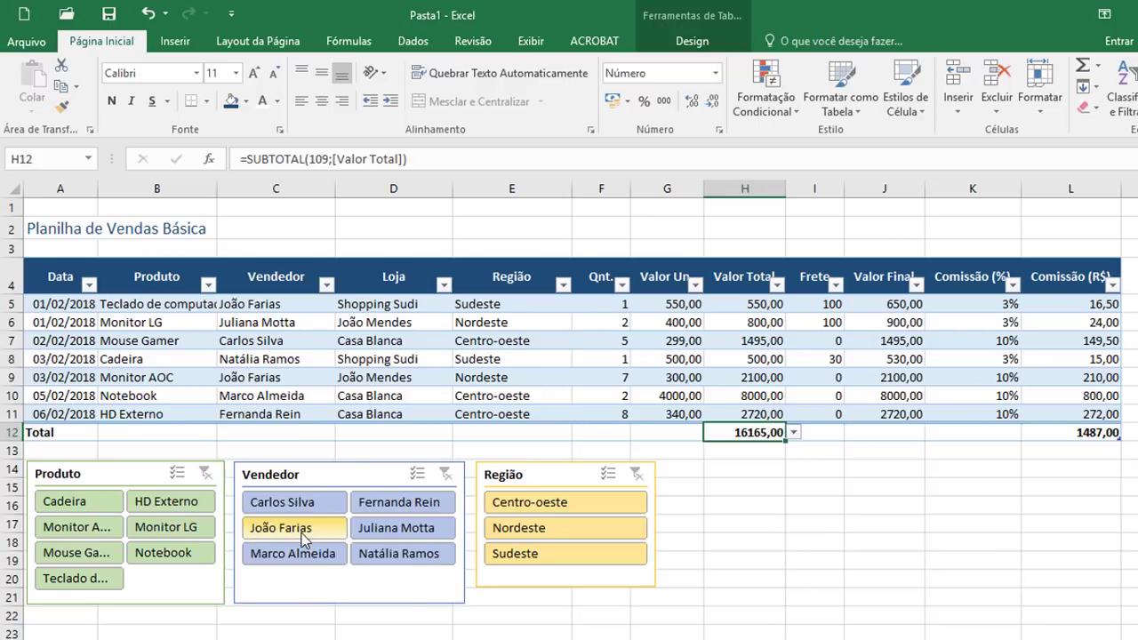
Filter the table to one salesperson's sales in the Nordeste region using the slicers.
{"action": "left_click", "coordinate": [302, 534]}
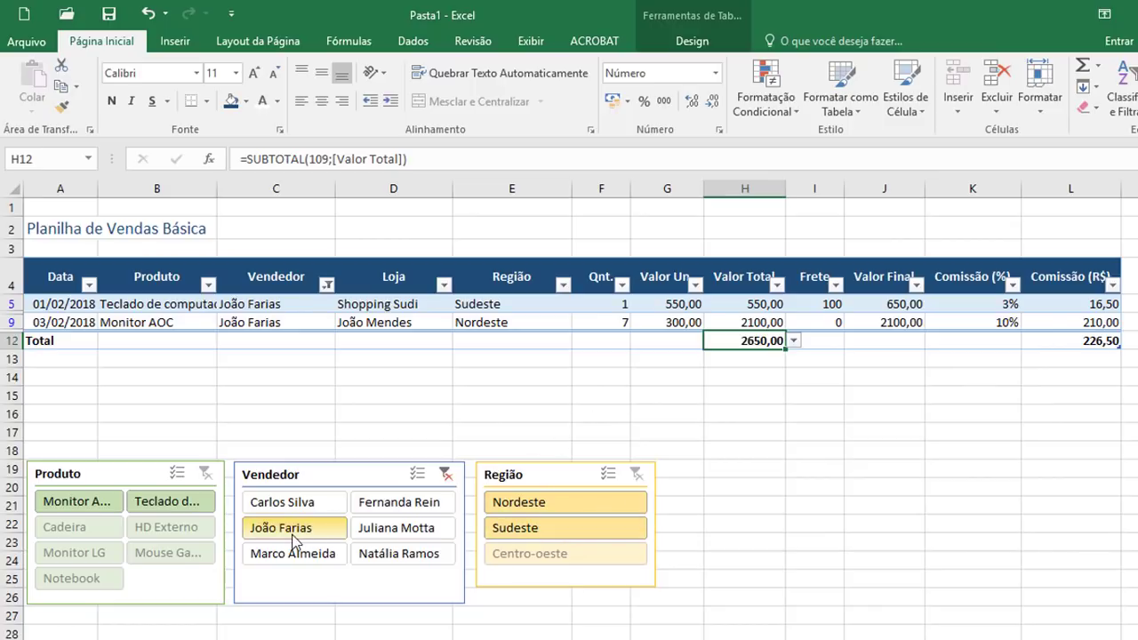
{"action": "left_click", "coordinate": [538, 504]}
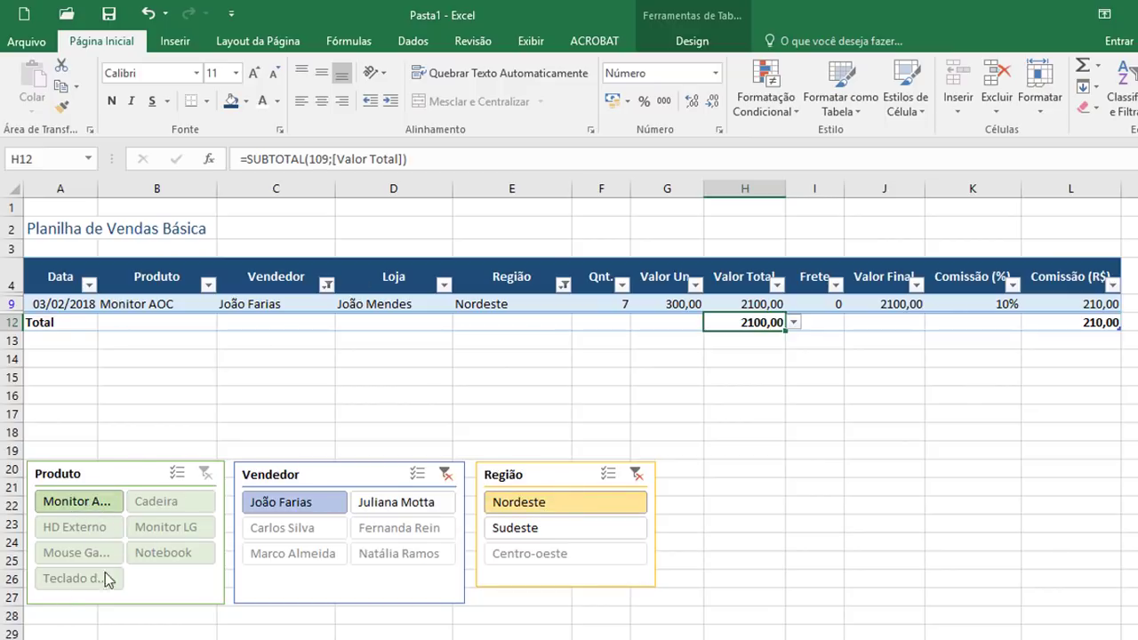
{"action": "left_click", "coordinate": [310, 514]}
Clear the Região and Vendedor slicer filters so all seven rows total 16165,00.
{"action": "left_click", "coordinate": [795, 323]}
{"action": "left_click", "coordinate": [794, 325]}
{"action": "left_click", "coordinate": [636, 474]}
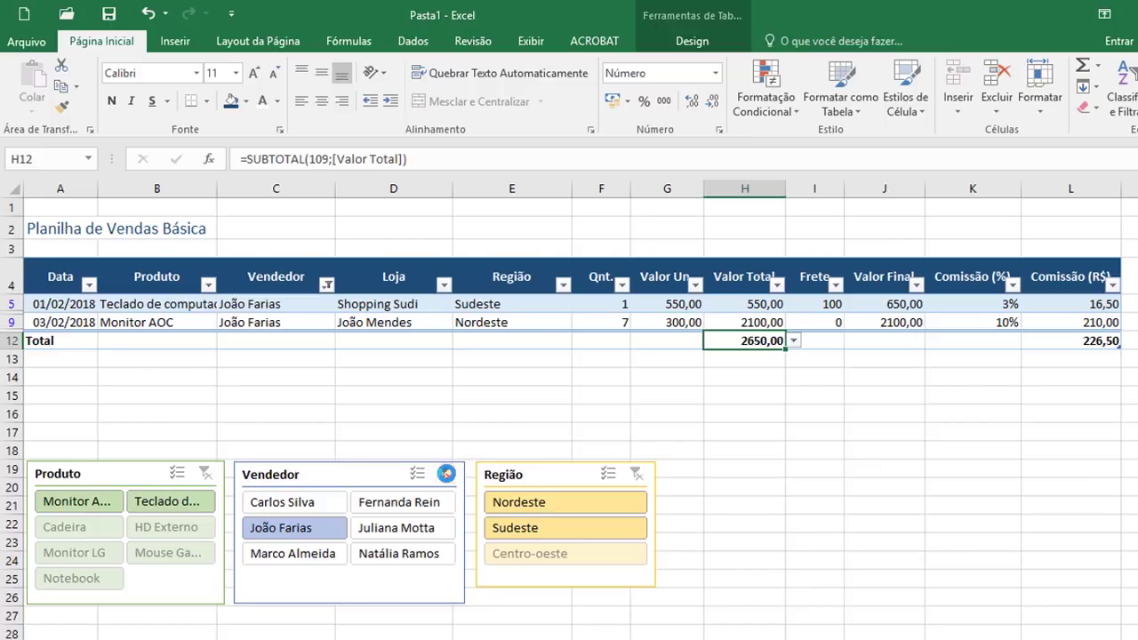
{"action": "left_click", "coordinate": [445, 474]}
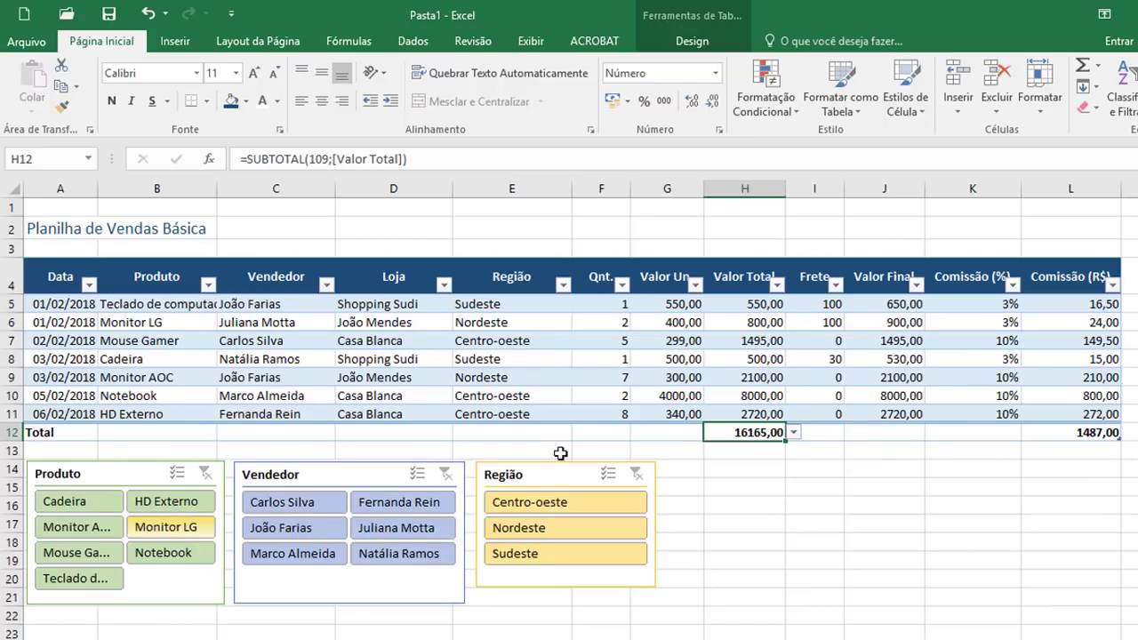
Insert a slicer for the Loja column of the sales table.
{"action": "left_click", "coordinate": [687, 378]}
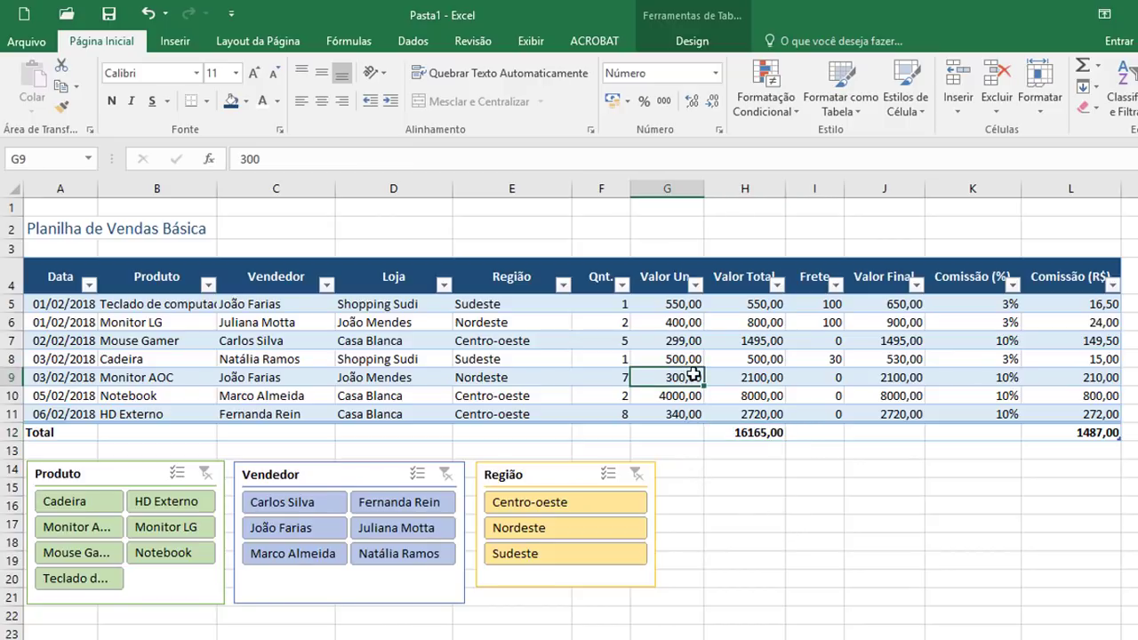
{"action": "left_click", "coordinate": [683, 44]}
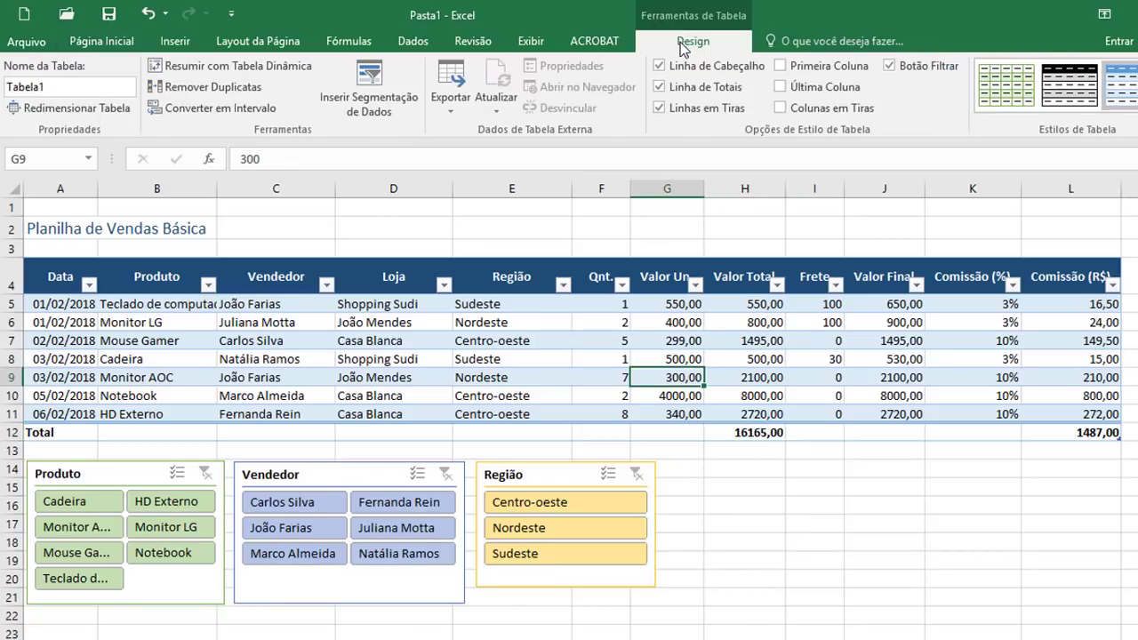
{"action": "left_click", "coordinate": [378, 114]}
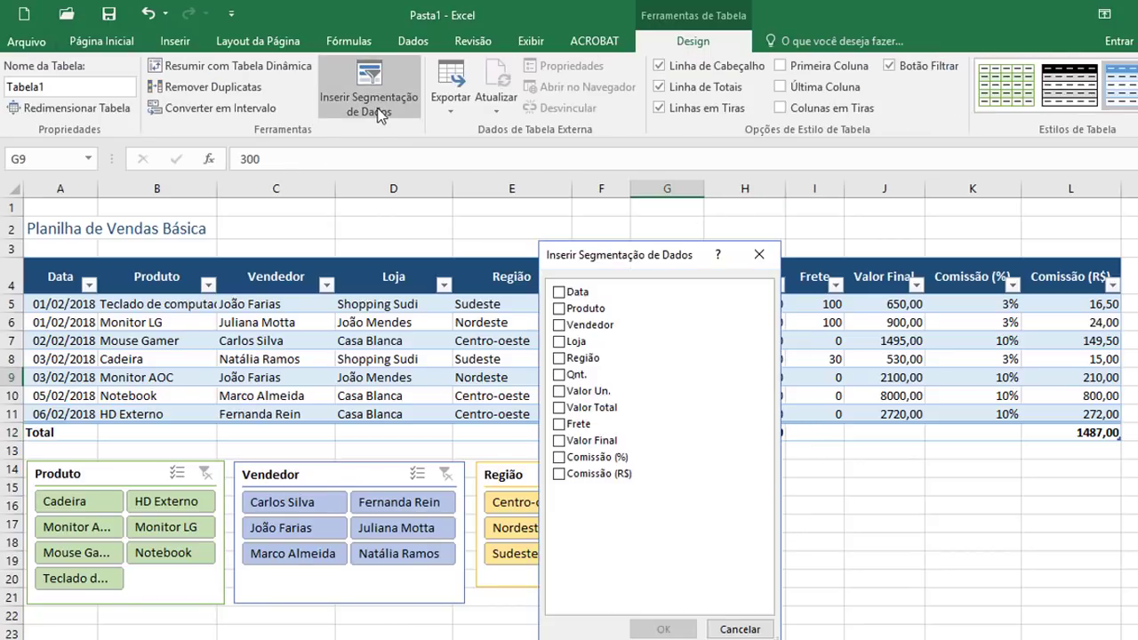
{"action": "left_click", "coordinate": [571, 342]}
{"action": "left_click", "coordinate": [663, 629]}
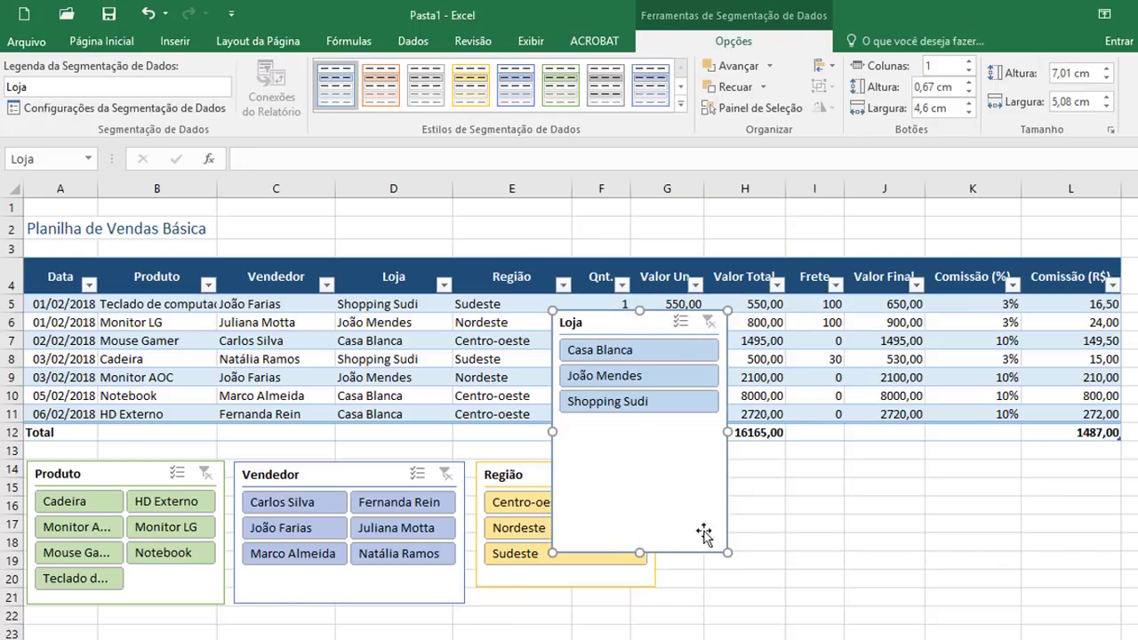
Resize the Loja slicer, place it beside Região, and filter to Casa Blanca.
{"action": "left_click_drag", "start_coordinate": [727, 552], "coordinate": [730, 438]}
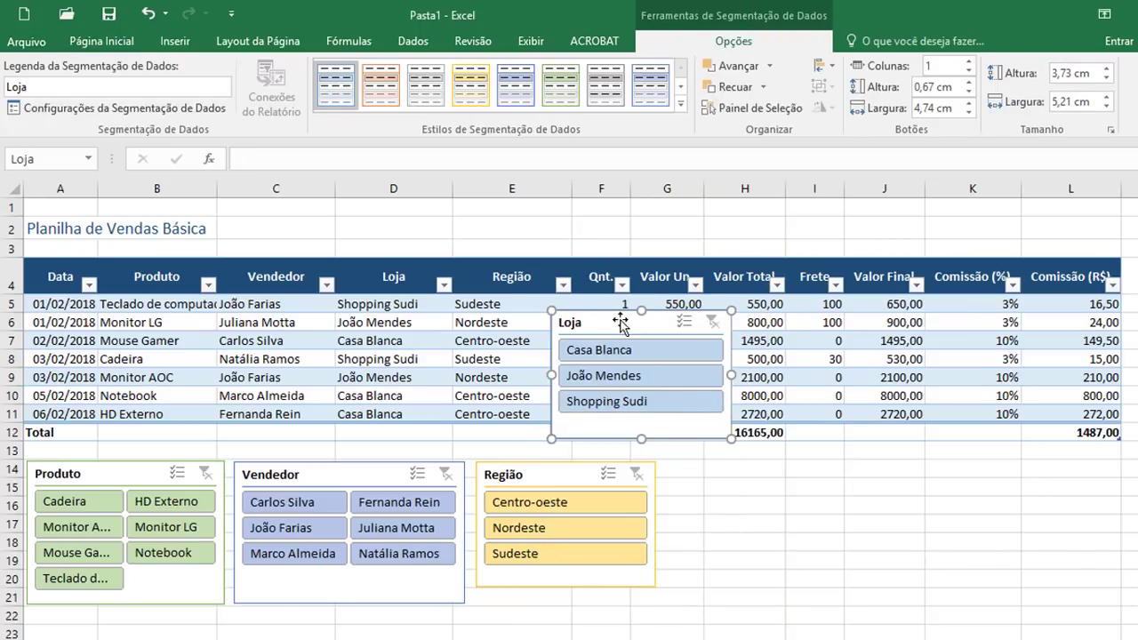
{"action": "left_click_drag", "start_coordinate": [622, 321], "coordinate": [741, 471]}
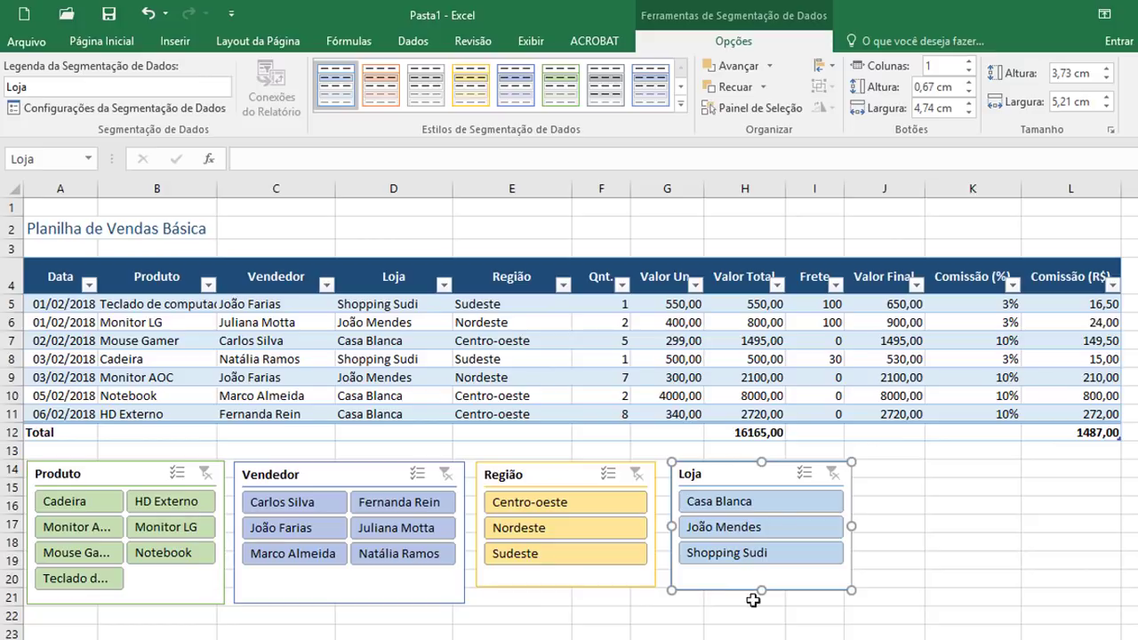
{"action": "left_click", "coordinate": [737, 505]}
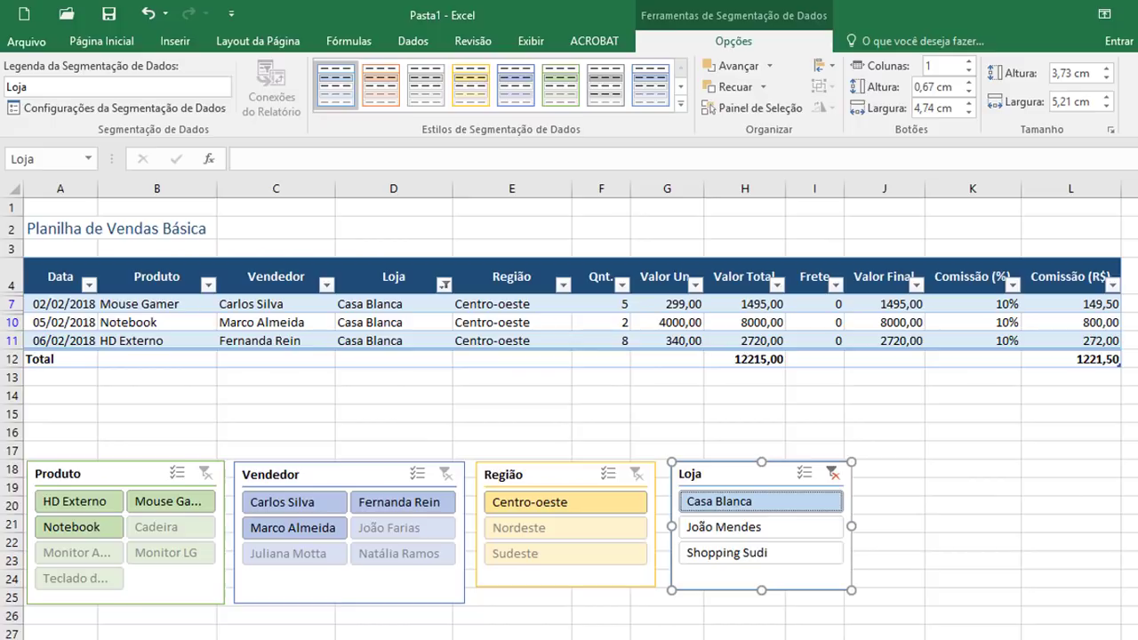
Clear the Loja filter and filter the Vendedor column to a single salesperson.
{"action": "left_click", "coordinate": [833, 474]}
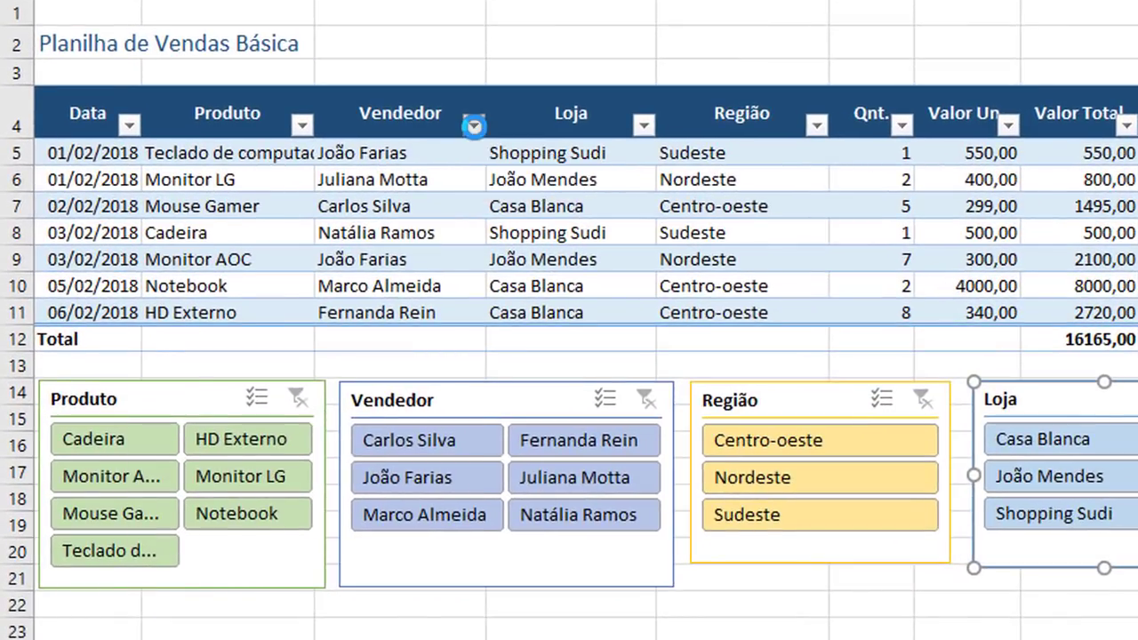
{"action": "left_click", "coordinate": [366, 242]}
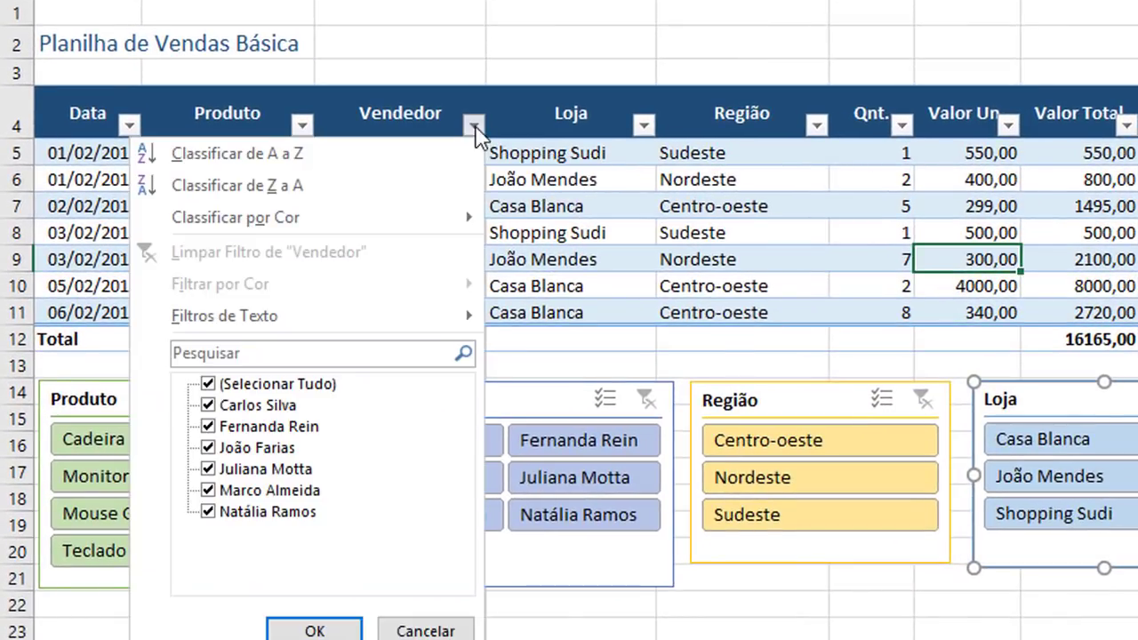
{"action": "left_click", "coordinate": [207, 405]}
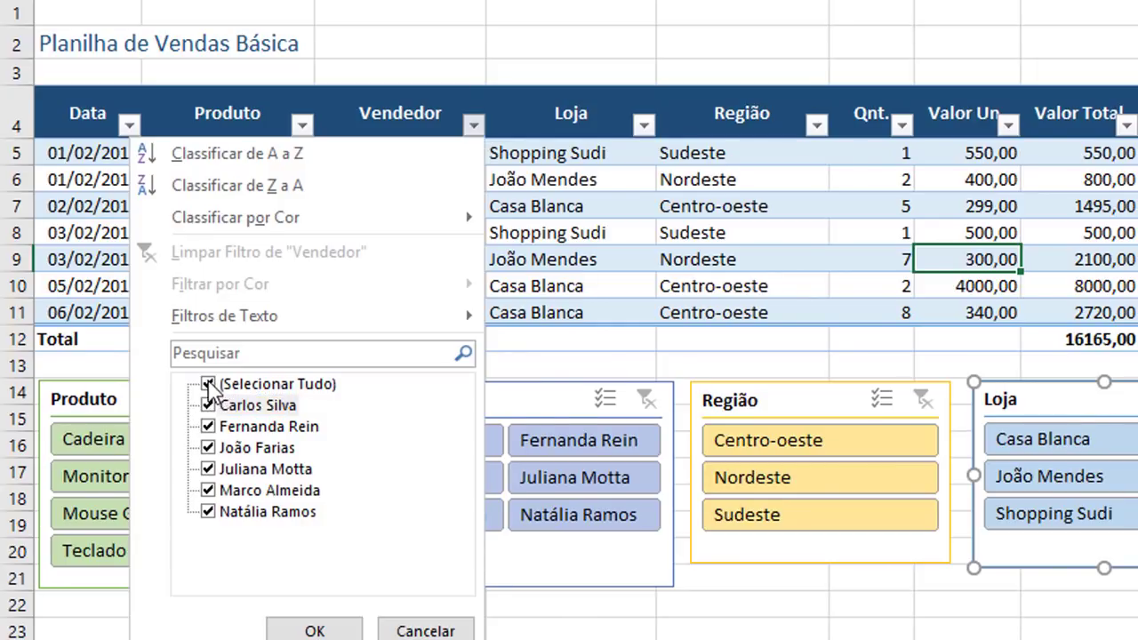
{"action": "left_click", "coordinate": [207, 384]}
{"action": "left_click", "coordinate": [207, 405]}
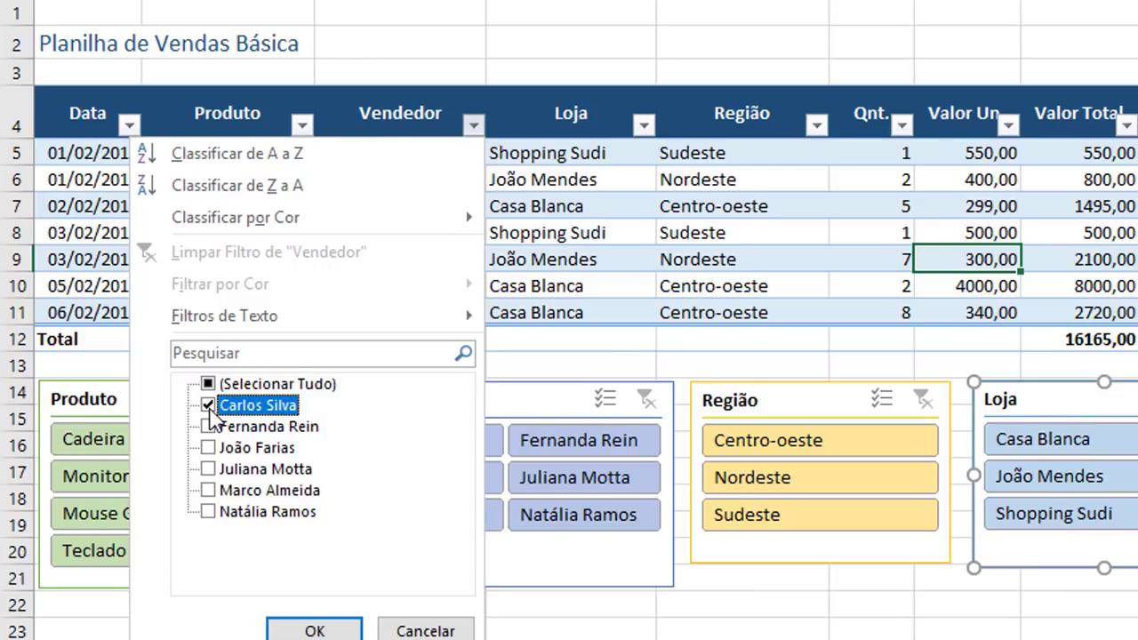
{"action": "left_click", "coordinate": [313, 631]}
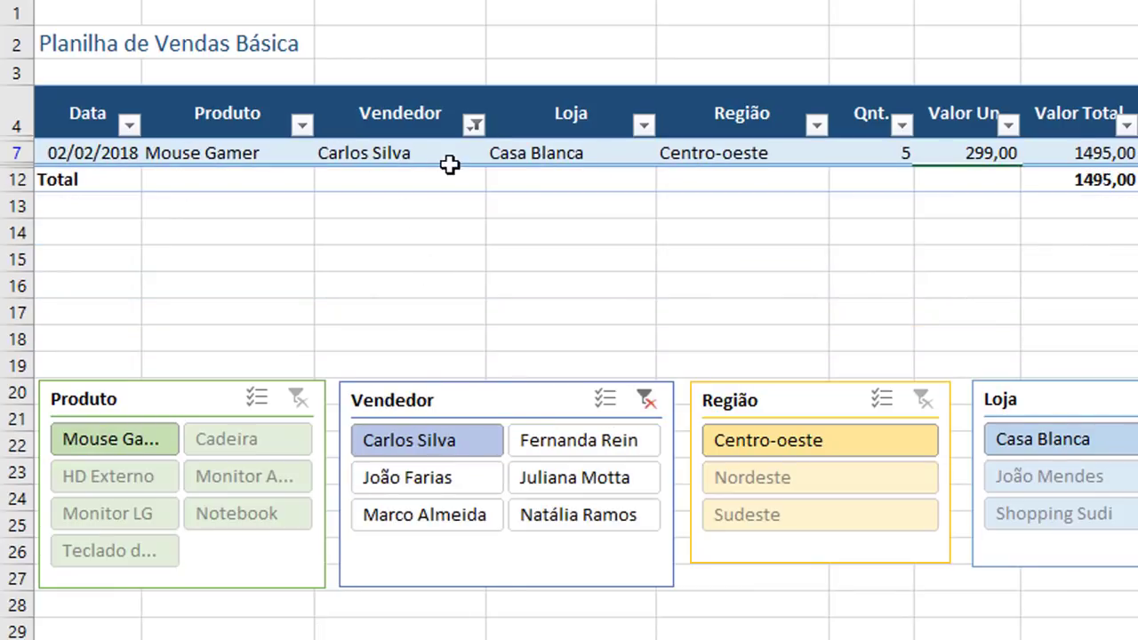
Reselect all sellers in the Vendedor filter so every row shows again.
{"action": "left_click", "coordinate": [474, 126]}
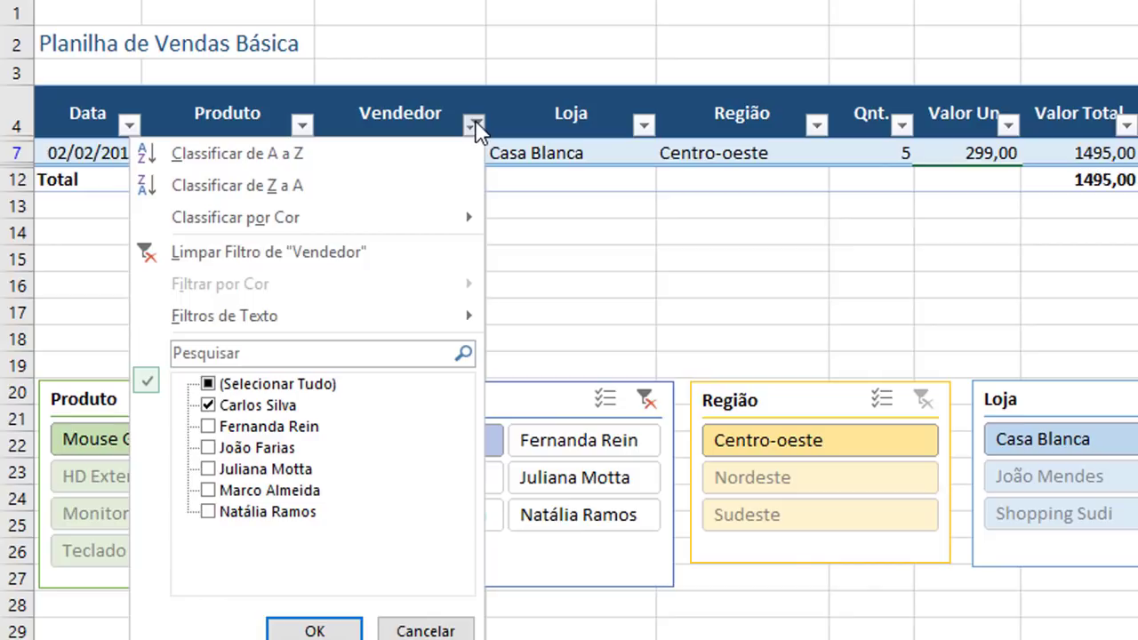
{"action": "left_click", "coordinate": [210, 386]}
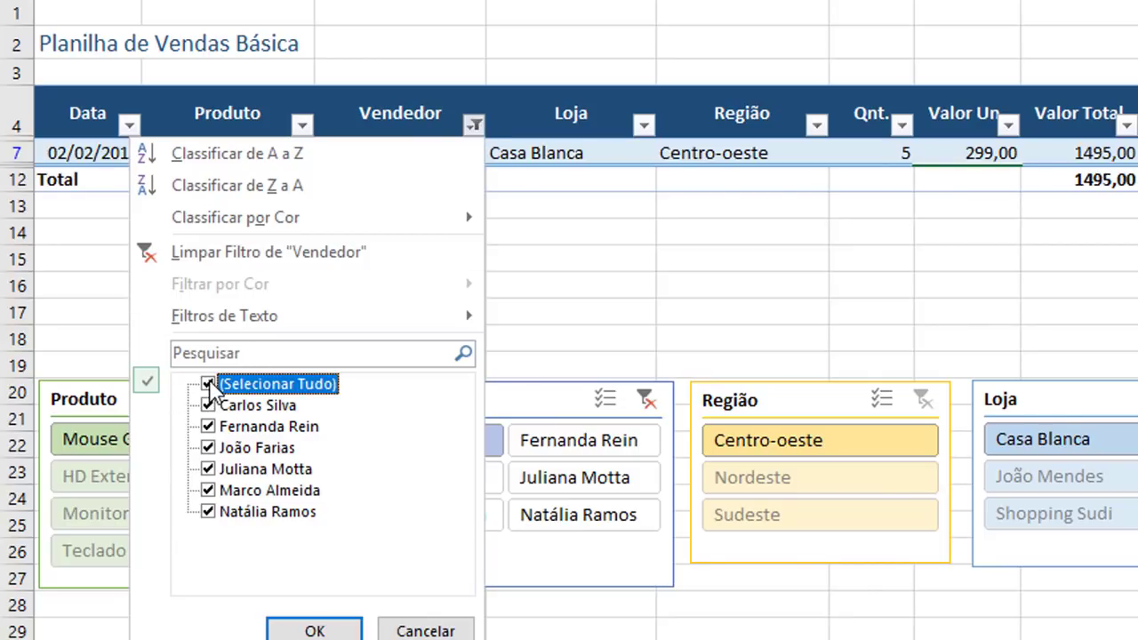
{"action": "left_click", "coordinate": [315, 629]}
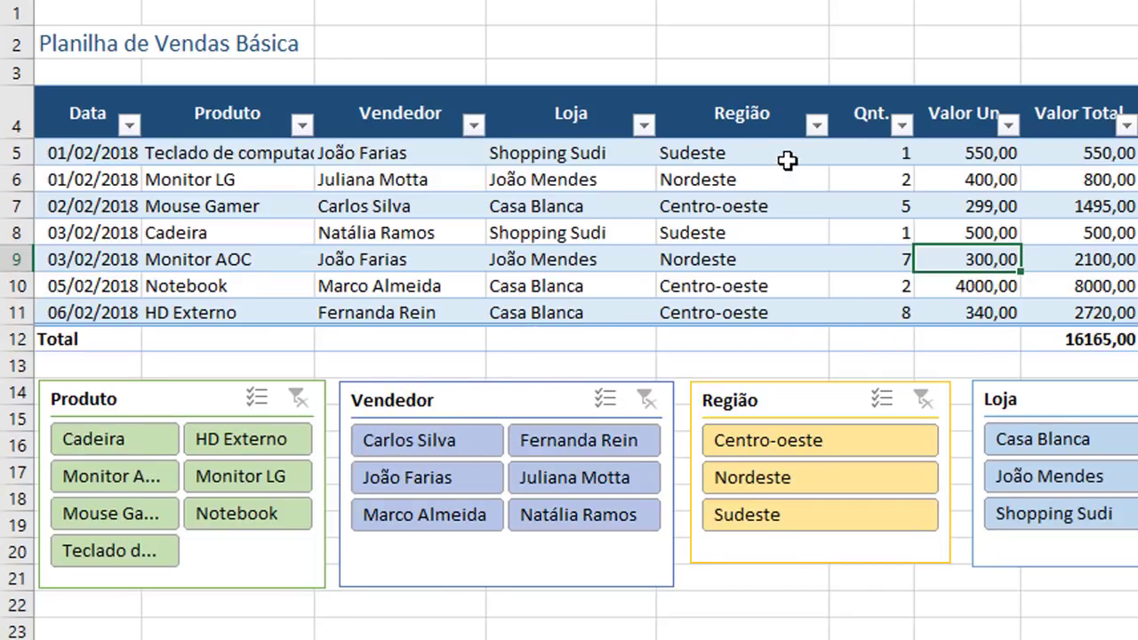
Sort the table by Data newest to oldest, then oldest to newest.
{"action": "left_click", "coordinate": [130, 124]}
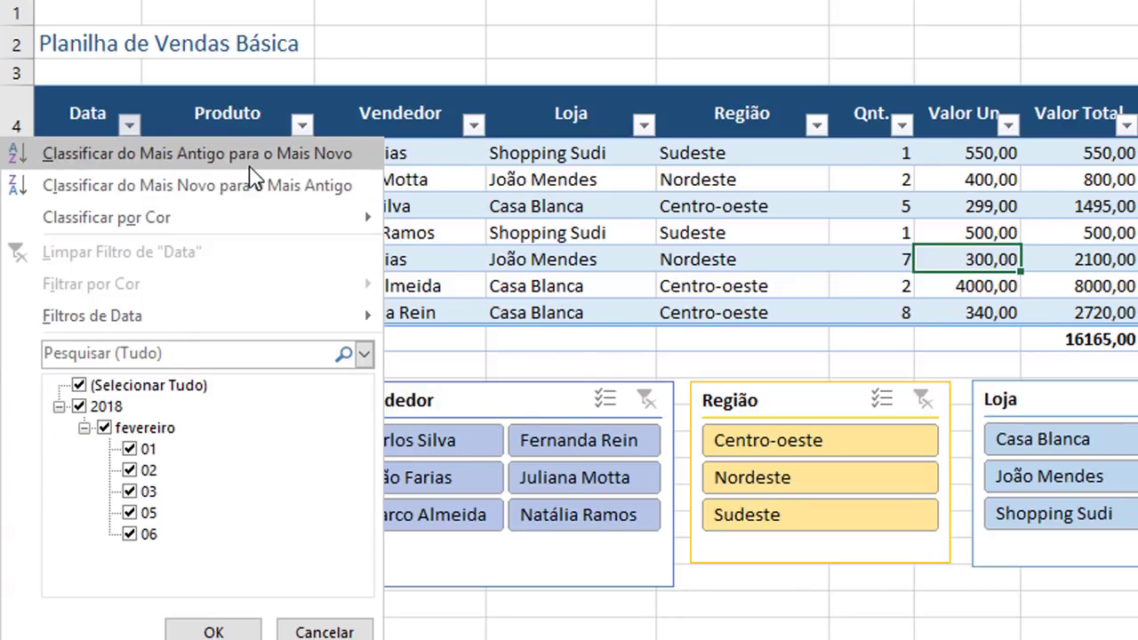
{"action": "left_click", "coordinate": [287, 193]}
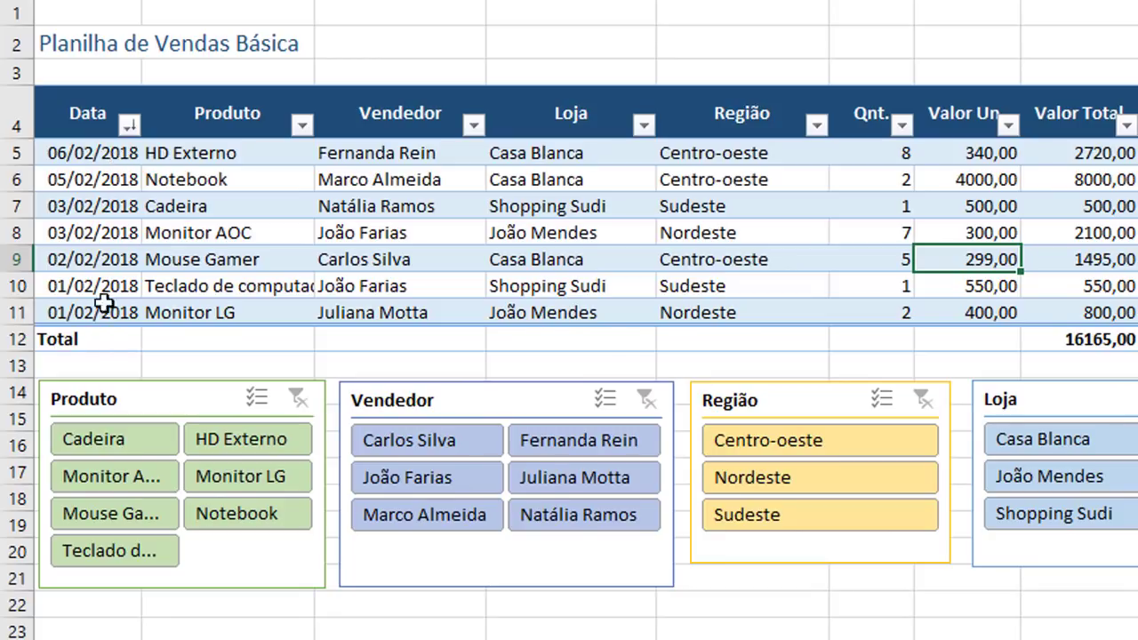
{"action": "left_click", "coordinate": [131, 125]}
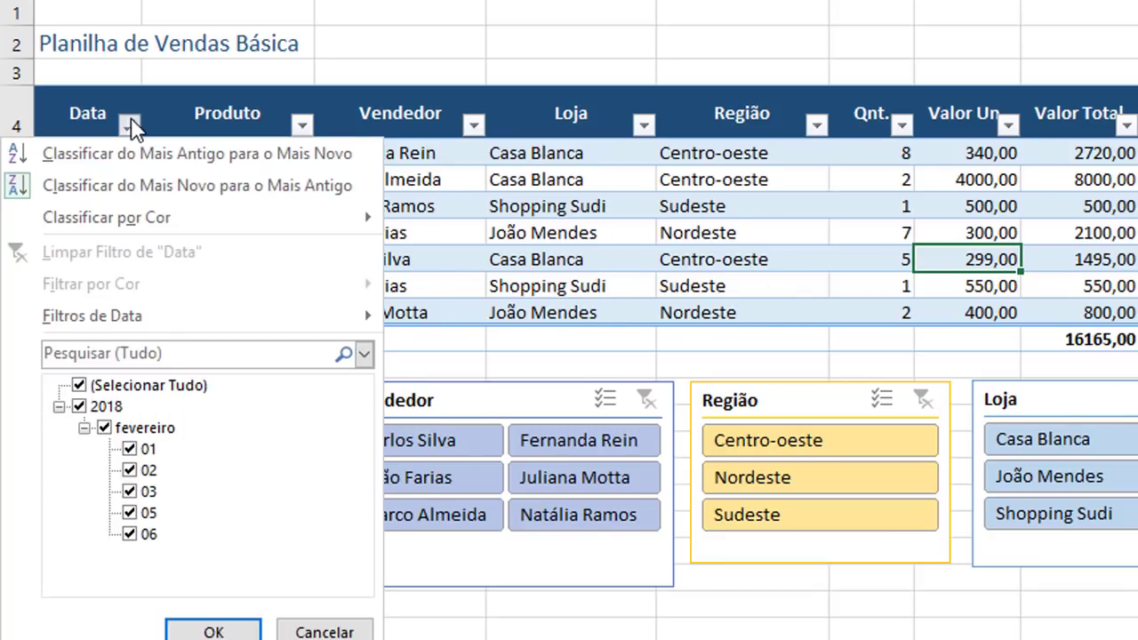
{"action": "left_click", "coordinate": [114, 154]}
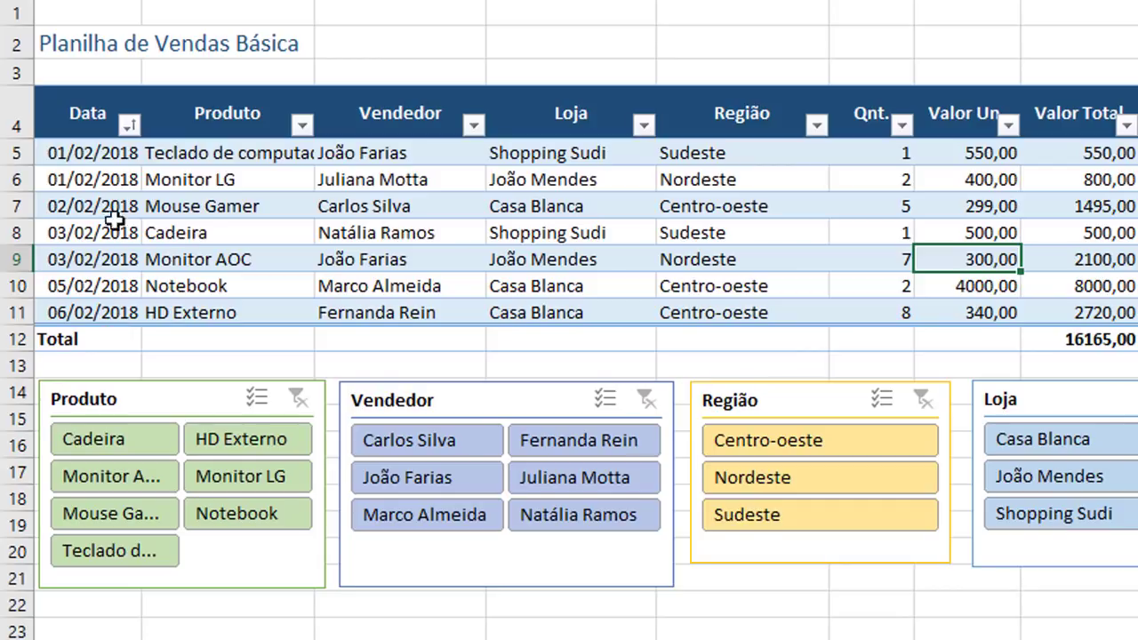
{"action": "left_click", "coordinate": [1010, 126]}
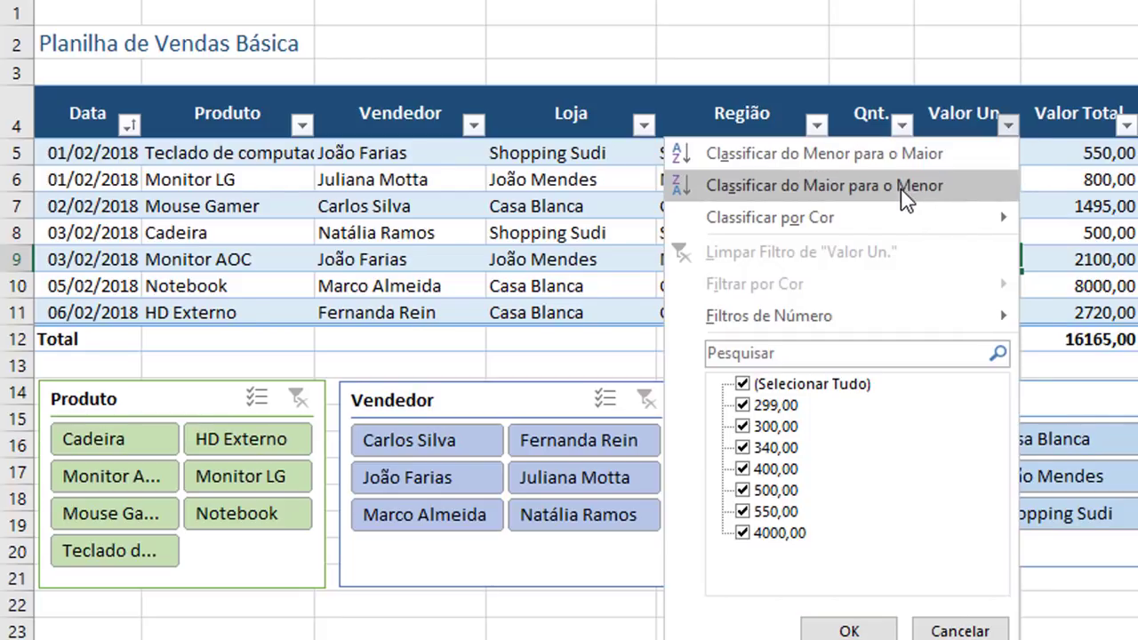
Sort the table by Valor Un. highest to lowest, putting Notebook at 4000,00 first.
{"action": "left_click", "coordinate": [901, 190]}
{"action": "left_click", "coordinate": [989, 153]}
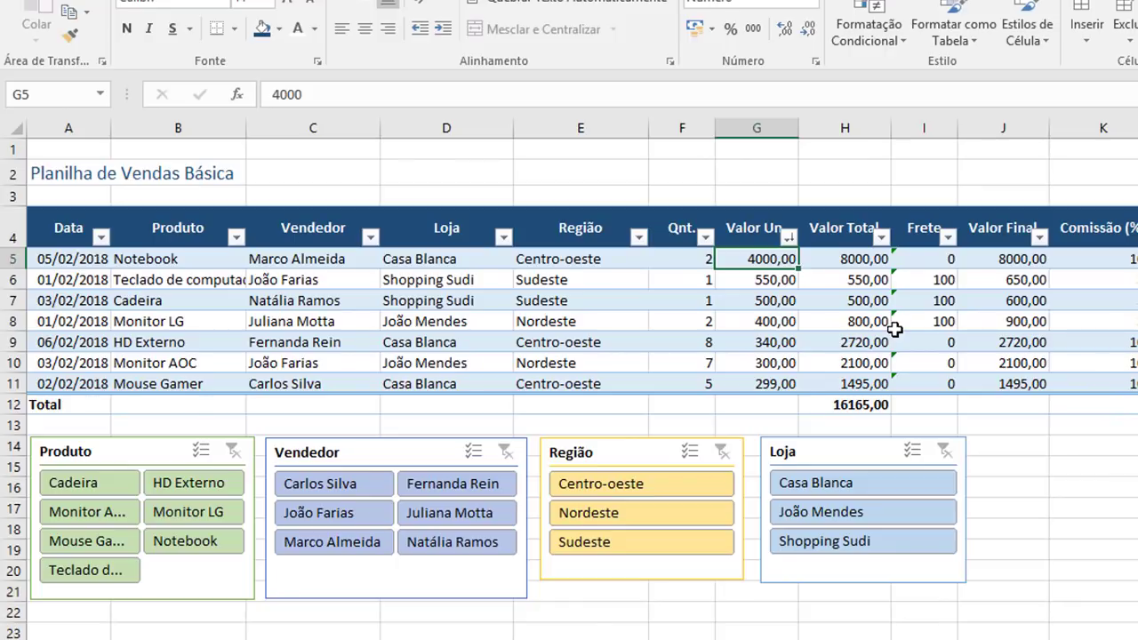
{"action": "left_click", "coordinate": [299, 124]}
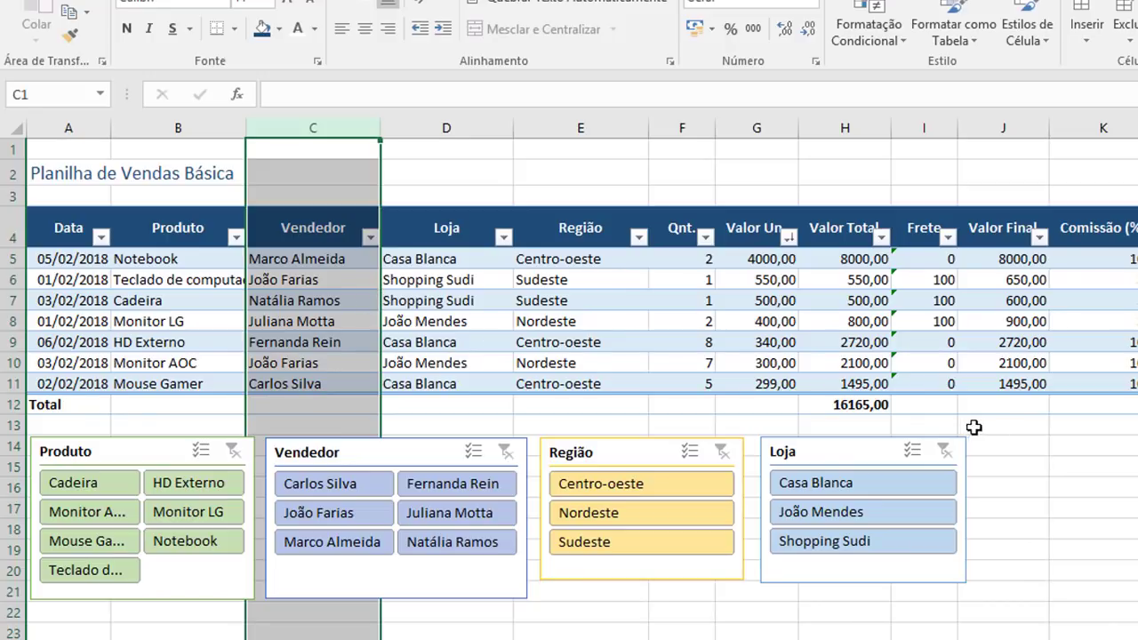
{"action": "left_click", "coordinate": [1029, 427]}
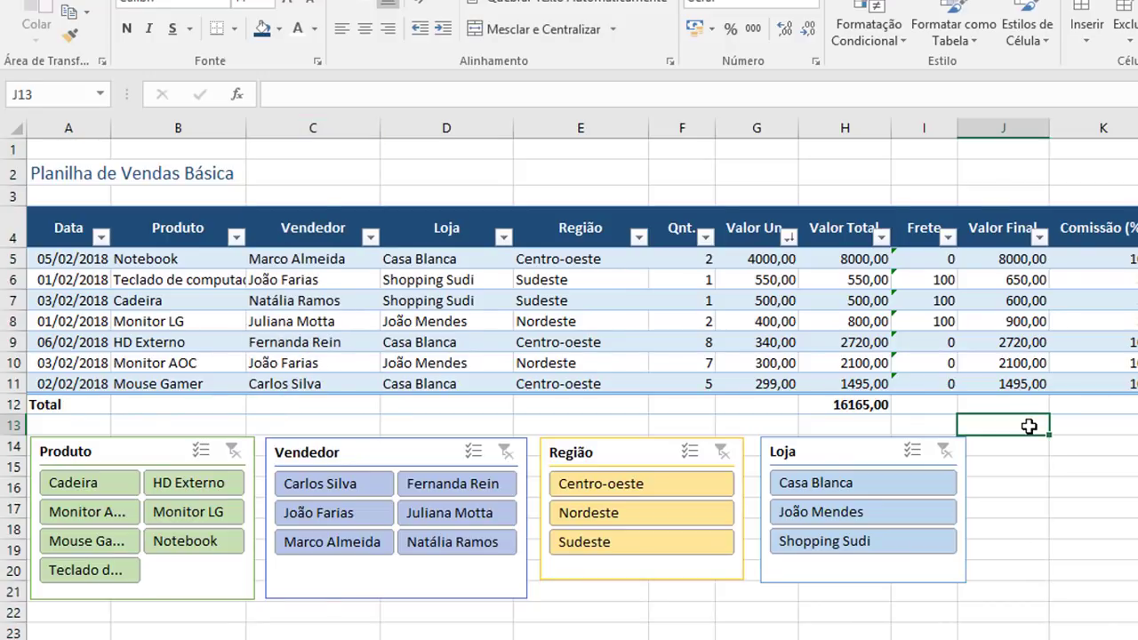